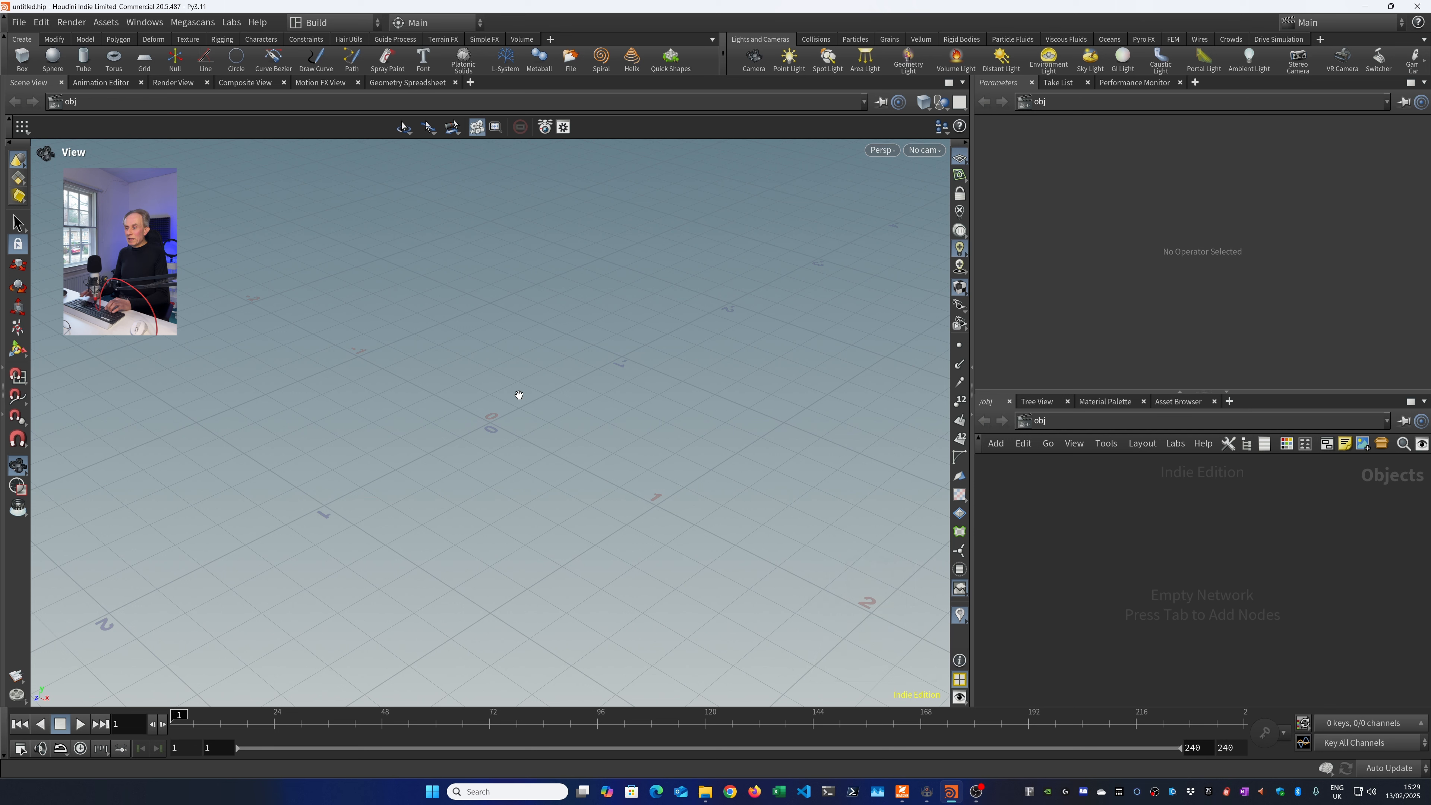
# Create a box at the origin and delete it from the scene.
pyautogui.press('c')
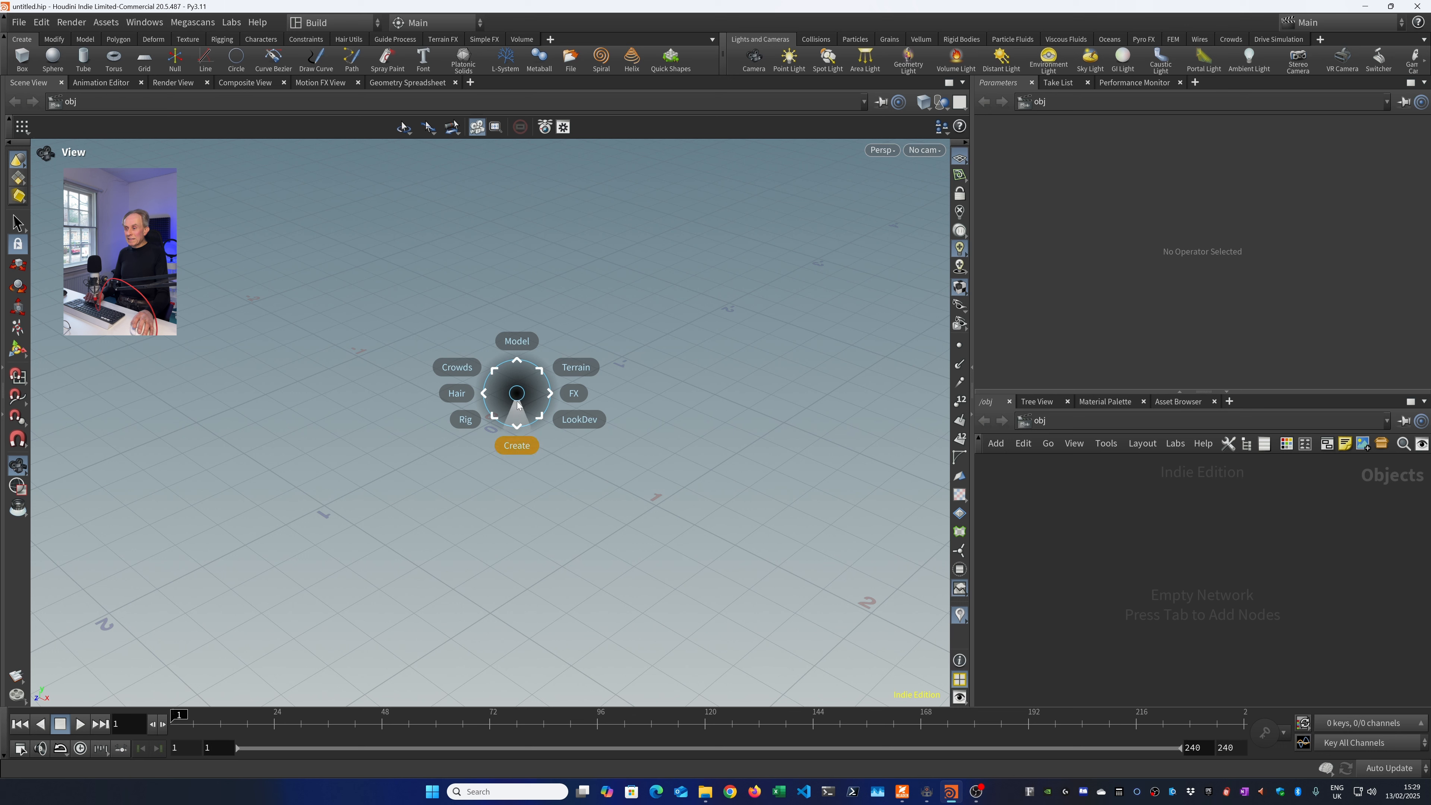
pyautogui.click(517, 445)
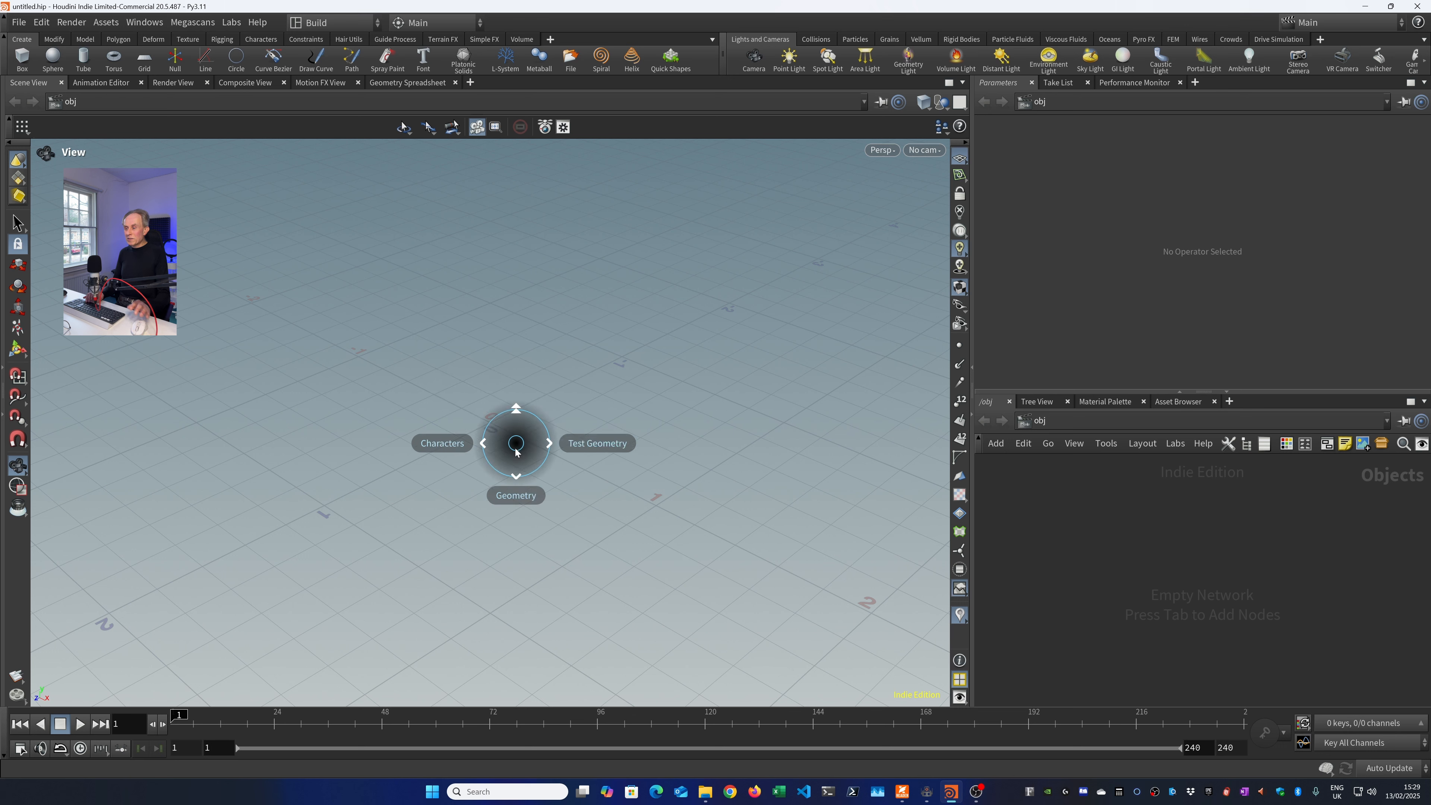
pyautogui.press('Down')
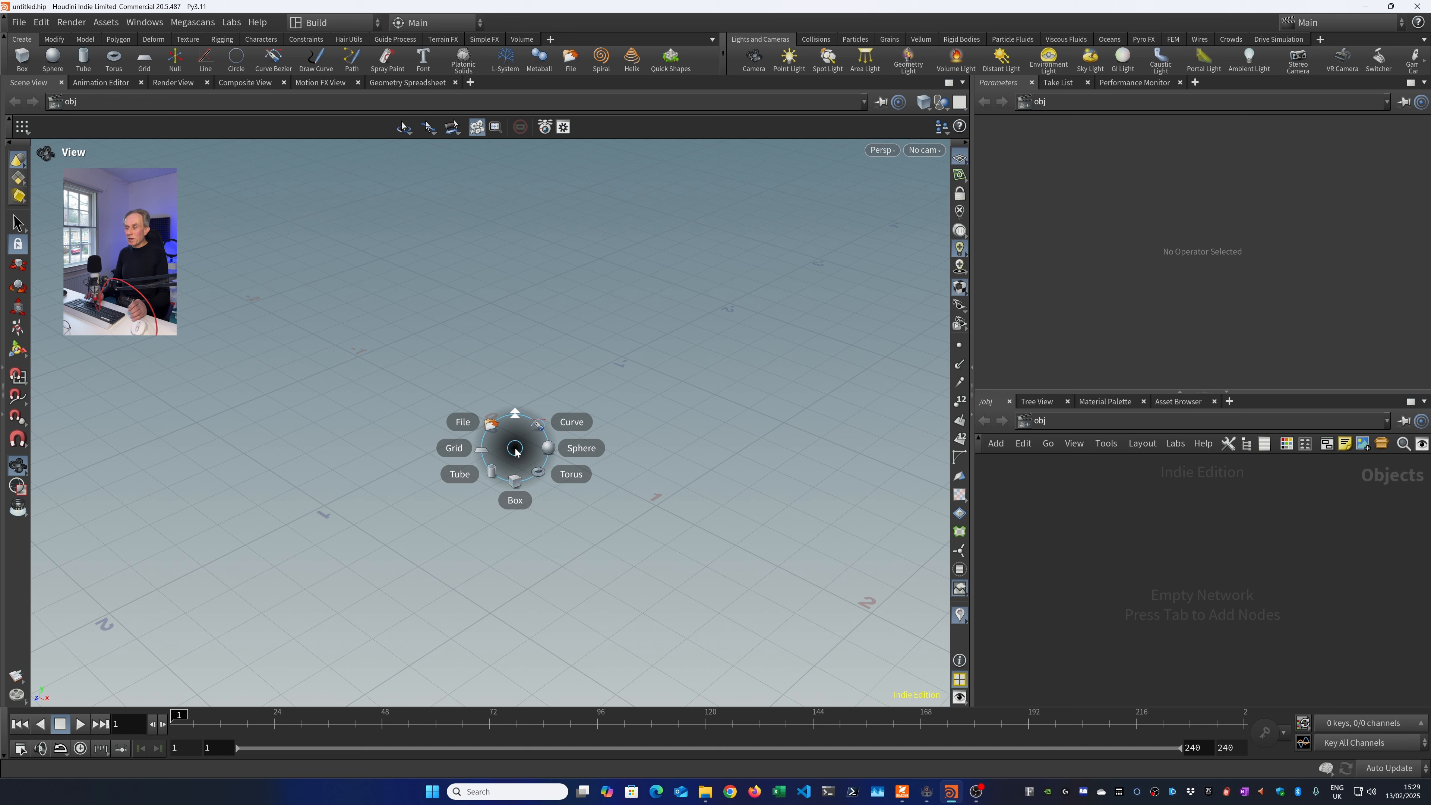
pyautogui.press('Down')
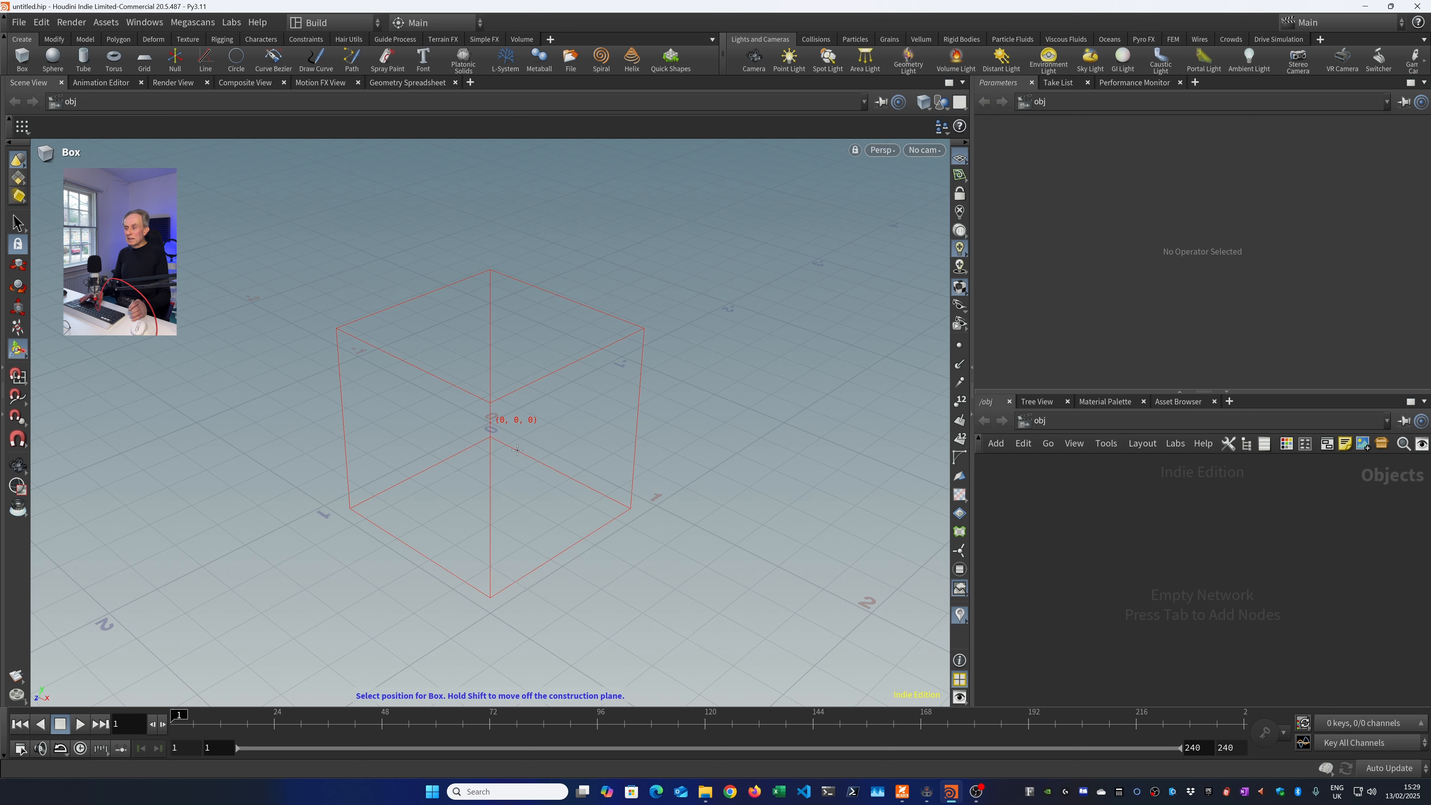
pyautogui.press('Return')
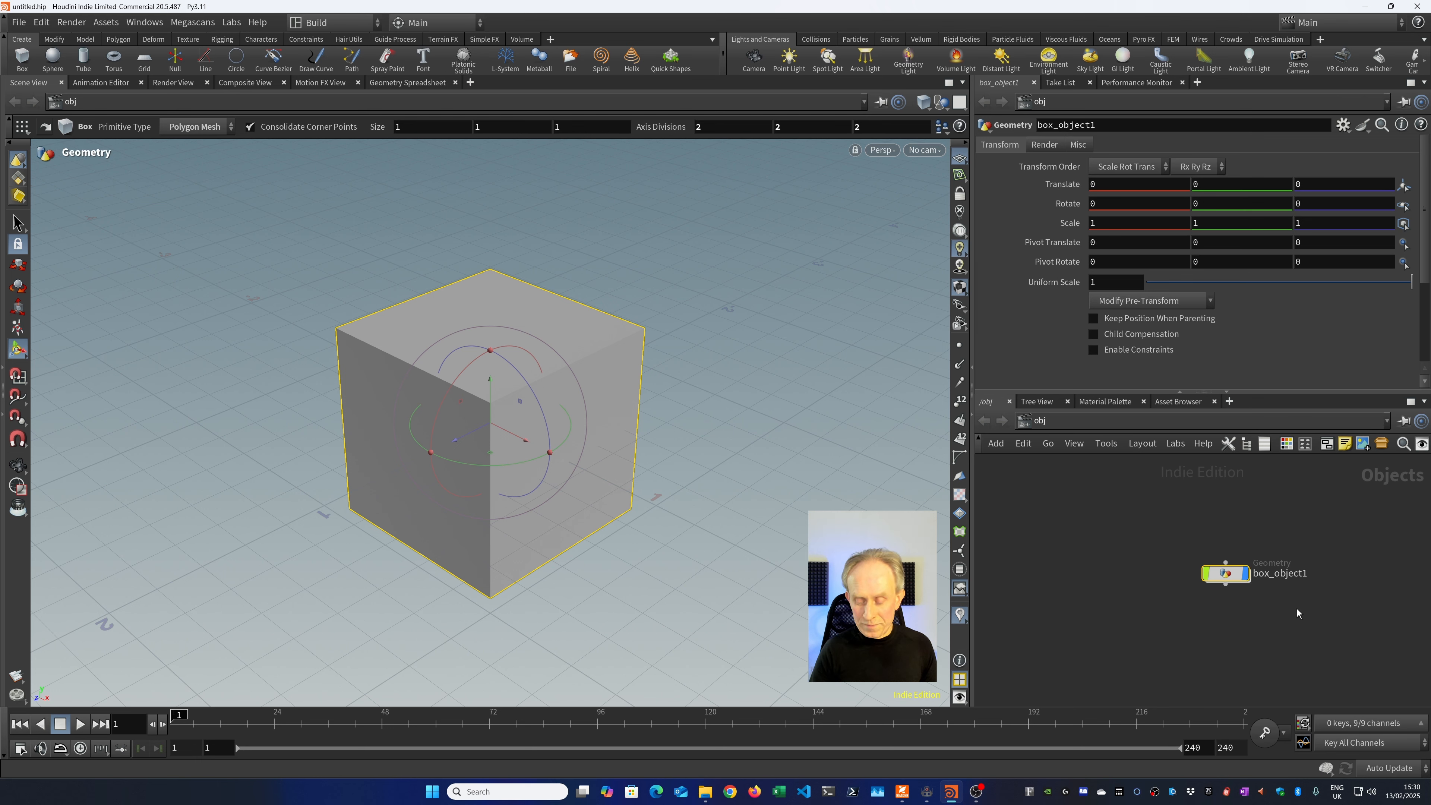
pyautogui.press('Delete')
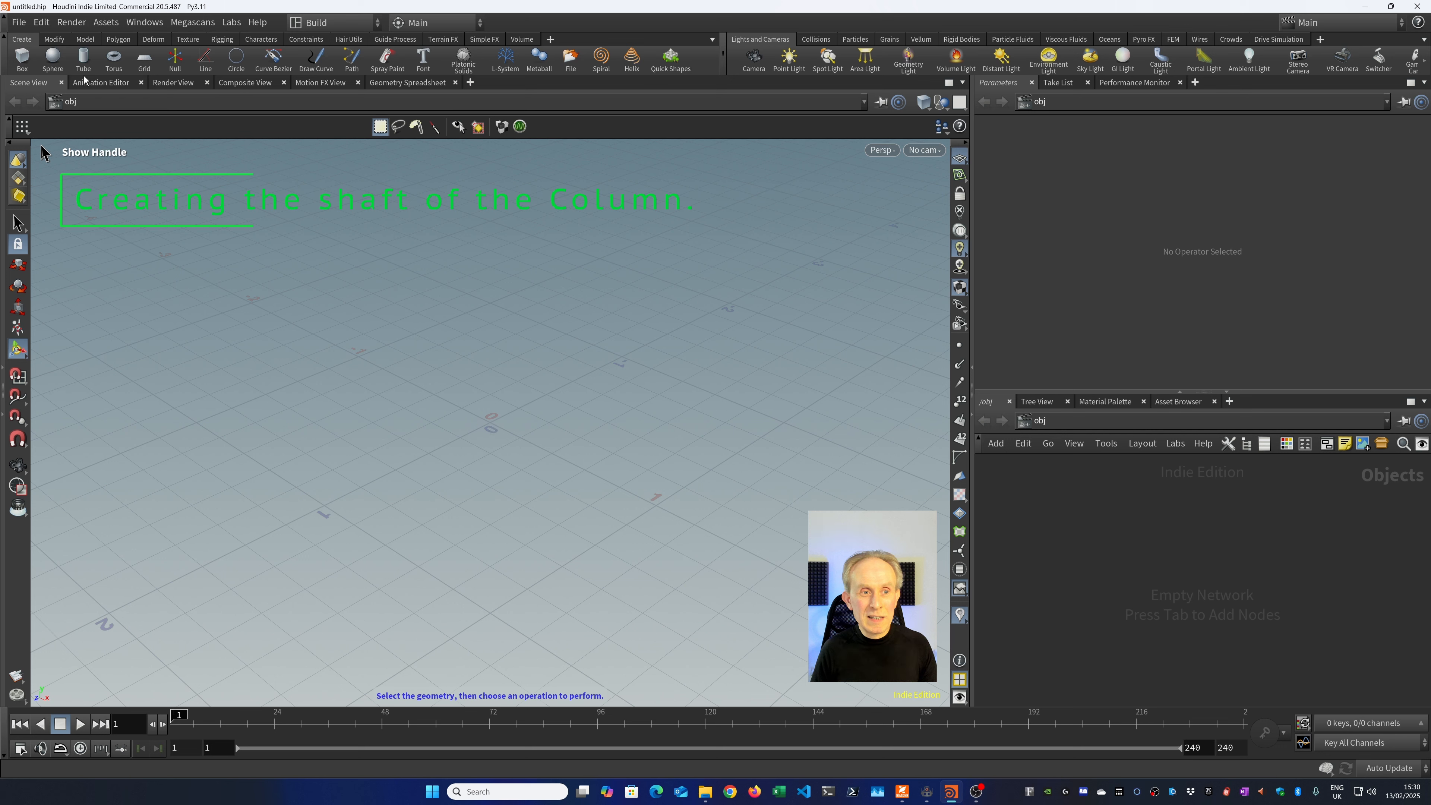
# Create a polygon tube at the origin and set its first radius to 0.48.
pyautogui.click(84, 57)
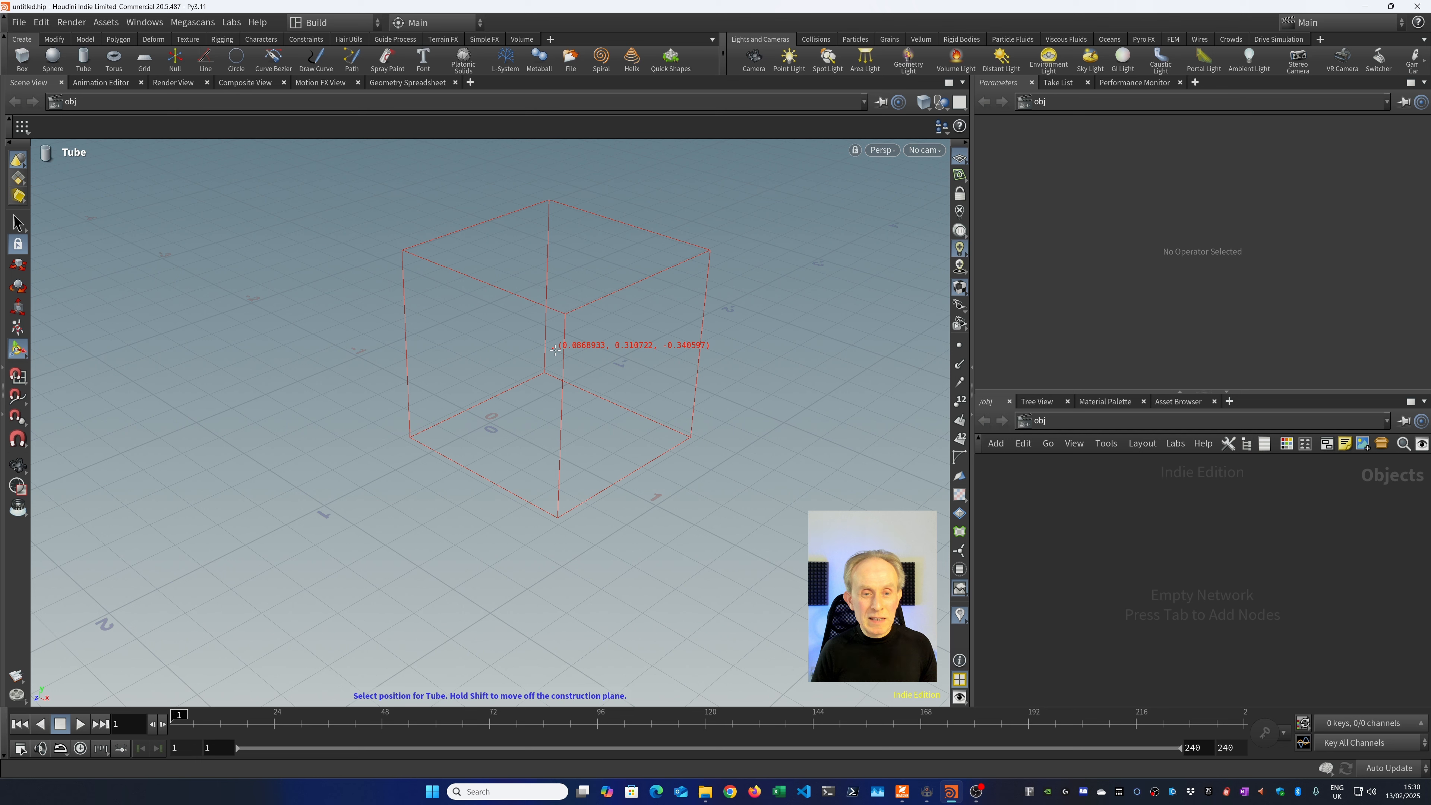
pyautogui.press('Return')
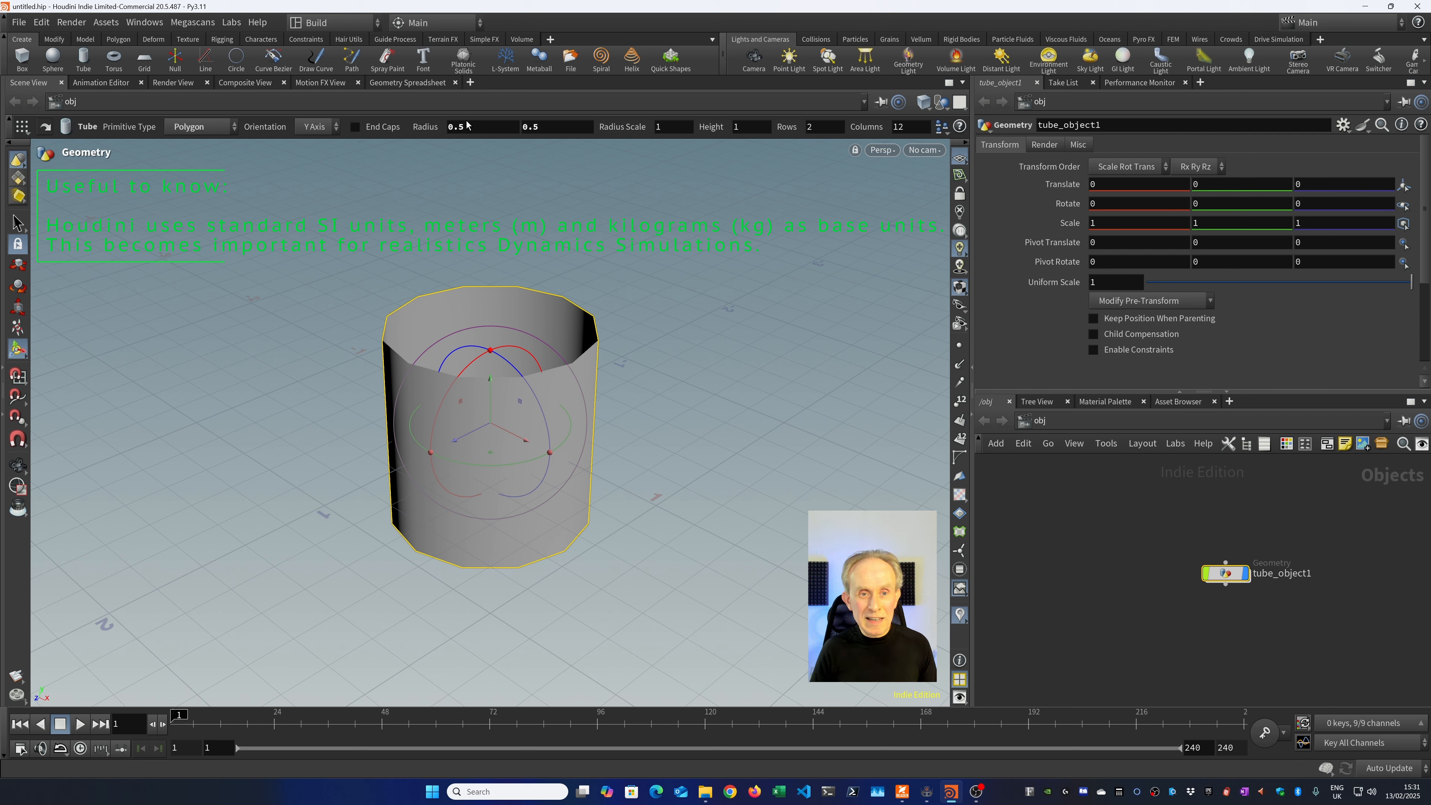
pyautogui.click(492, 125)
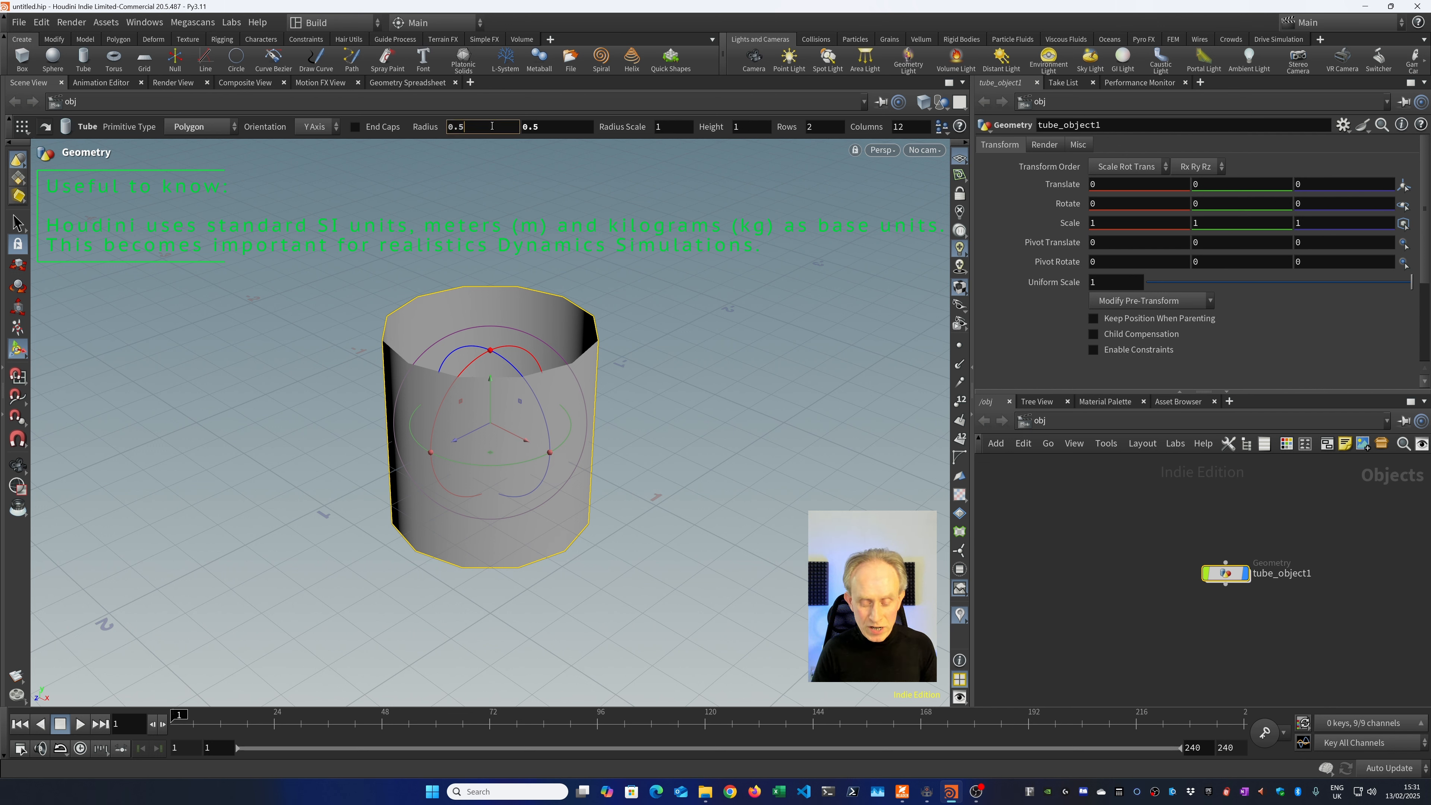
pyautogui.press('BackSpace')
pyautogui.write('48')
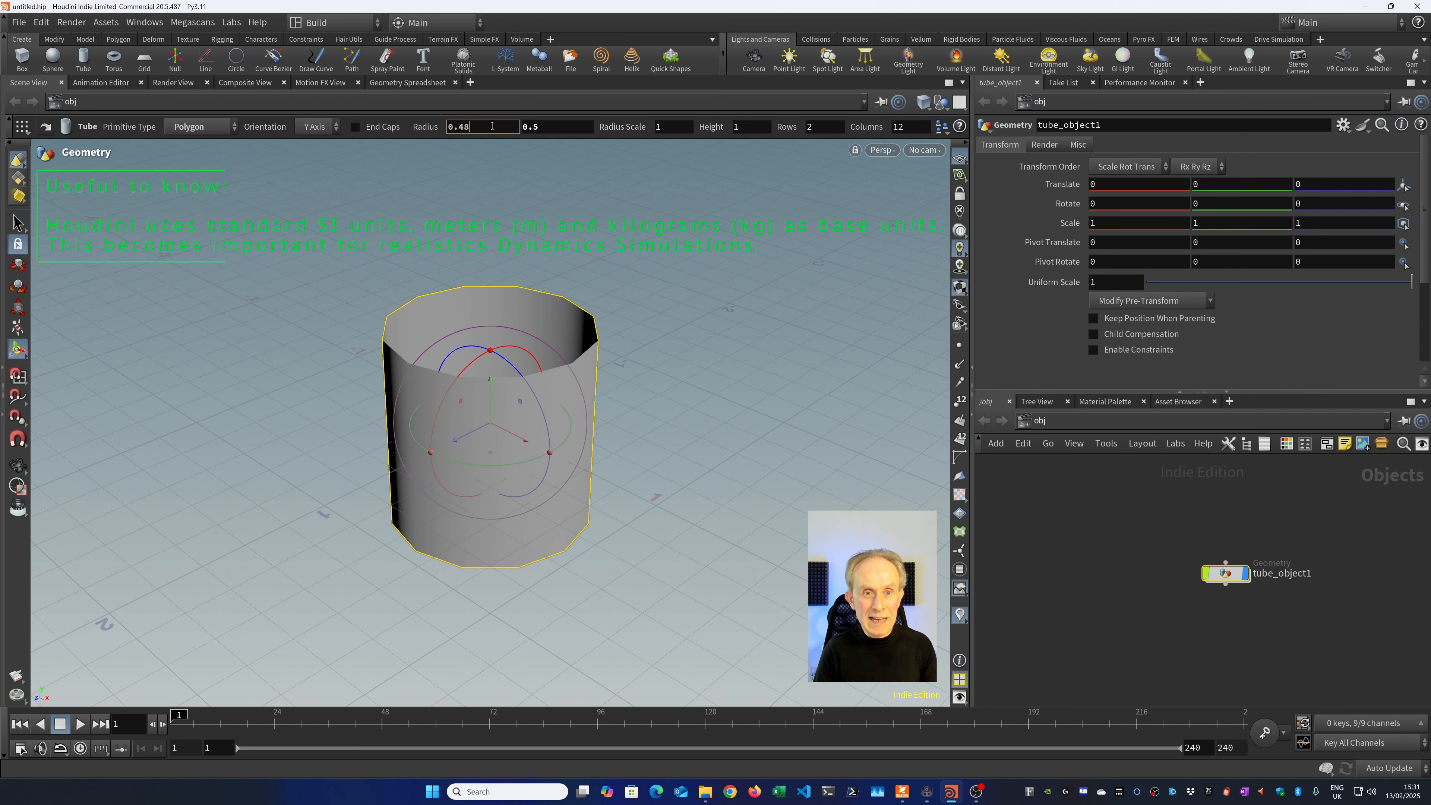
pyautogui.click(555, 132)
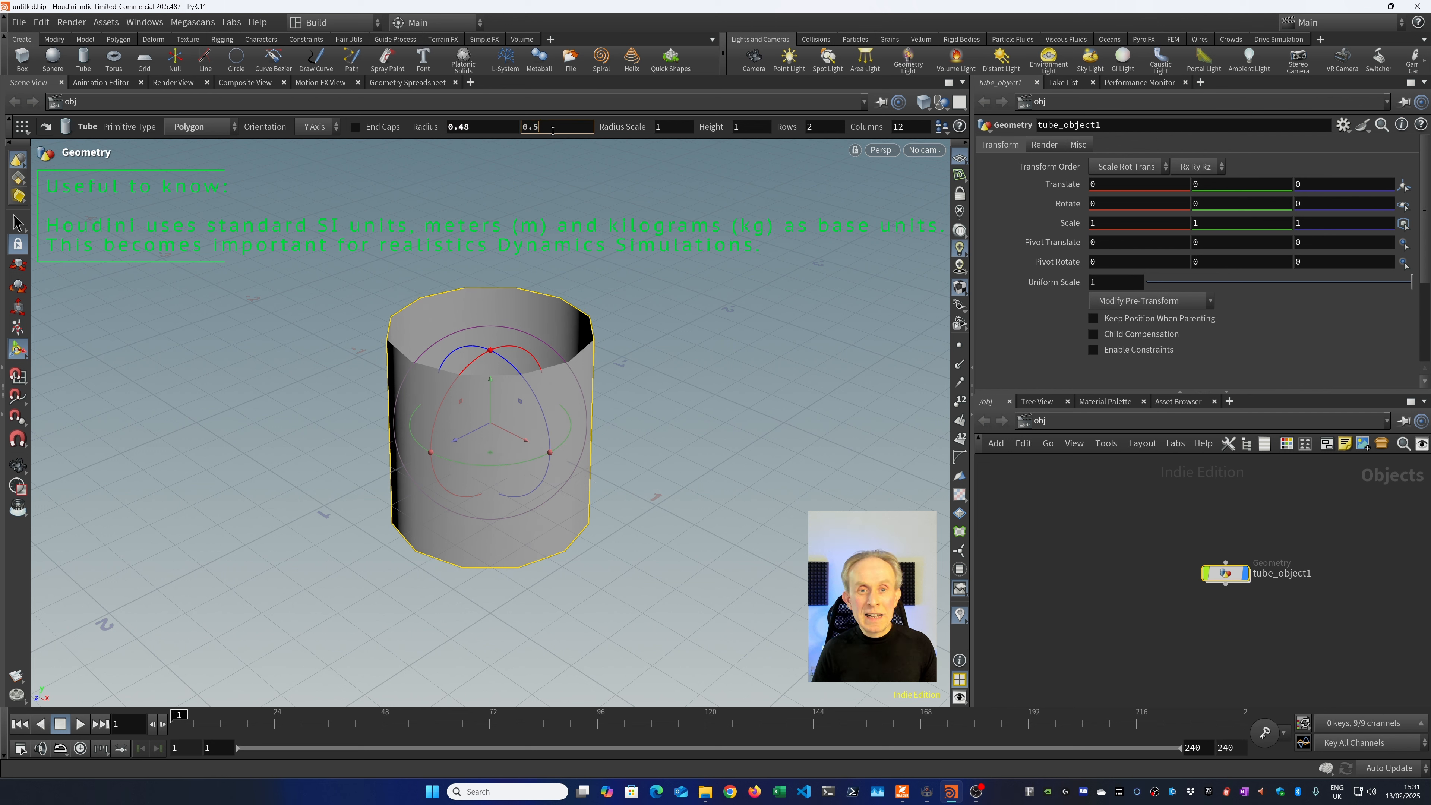
# Set the tube's height to 10, with 10 rows and 24 columns.
pyautogui.click(749, 128)
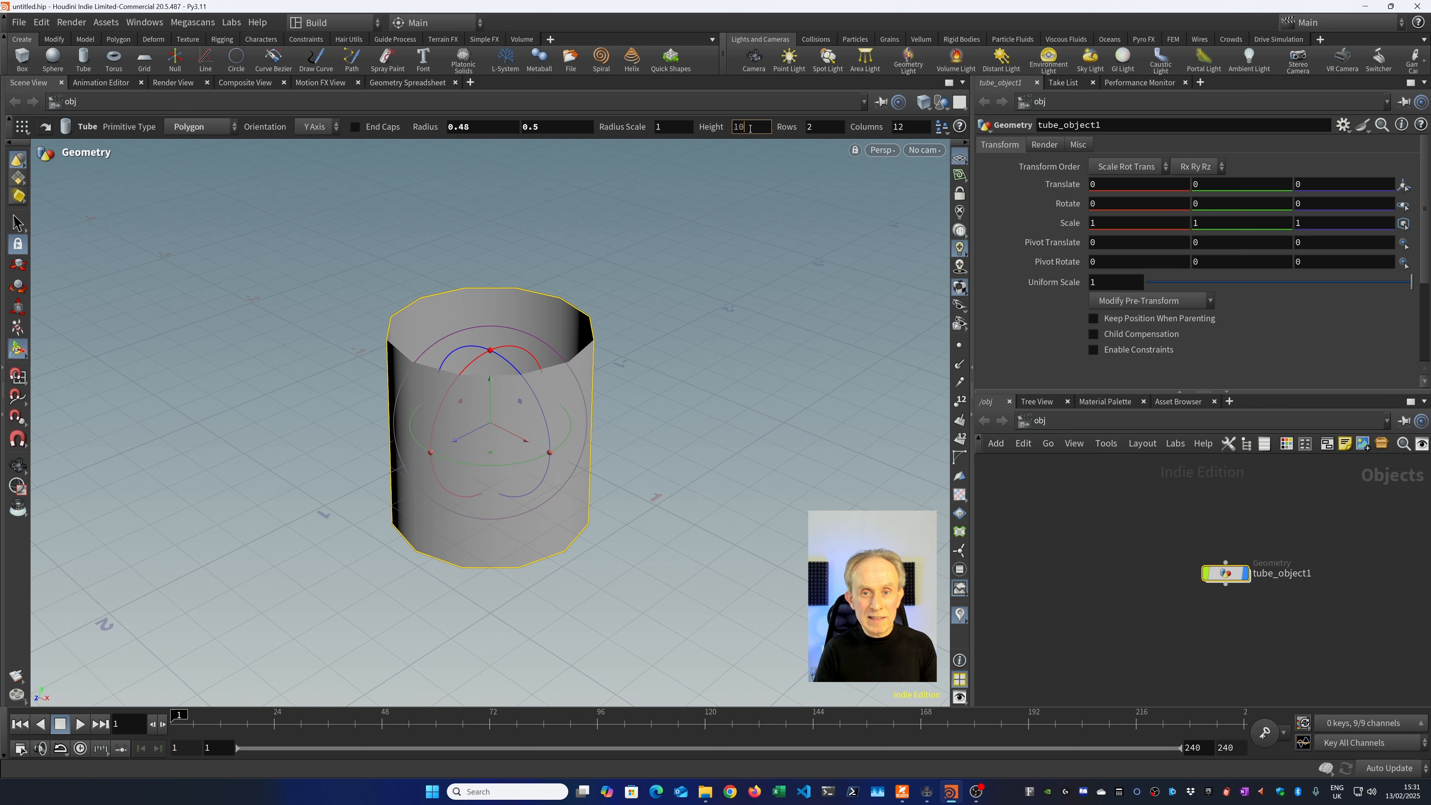
pyautogui.press('Return')
pyautogui.click(828, 126)
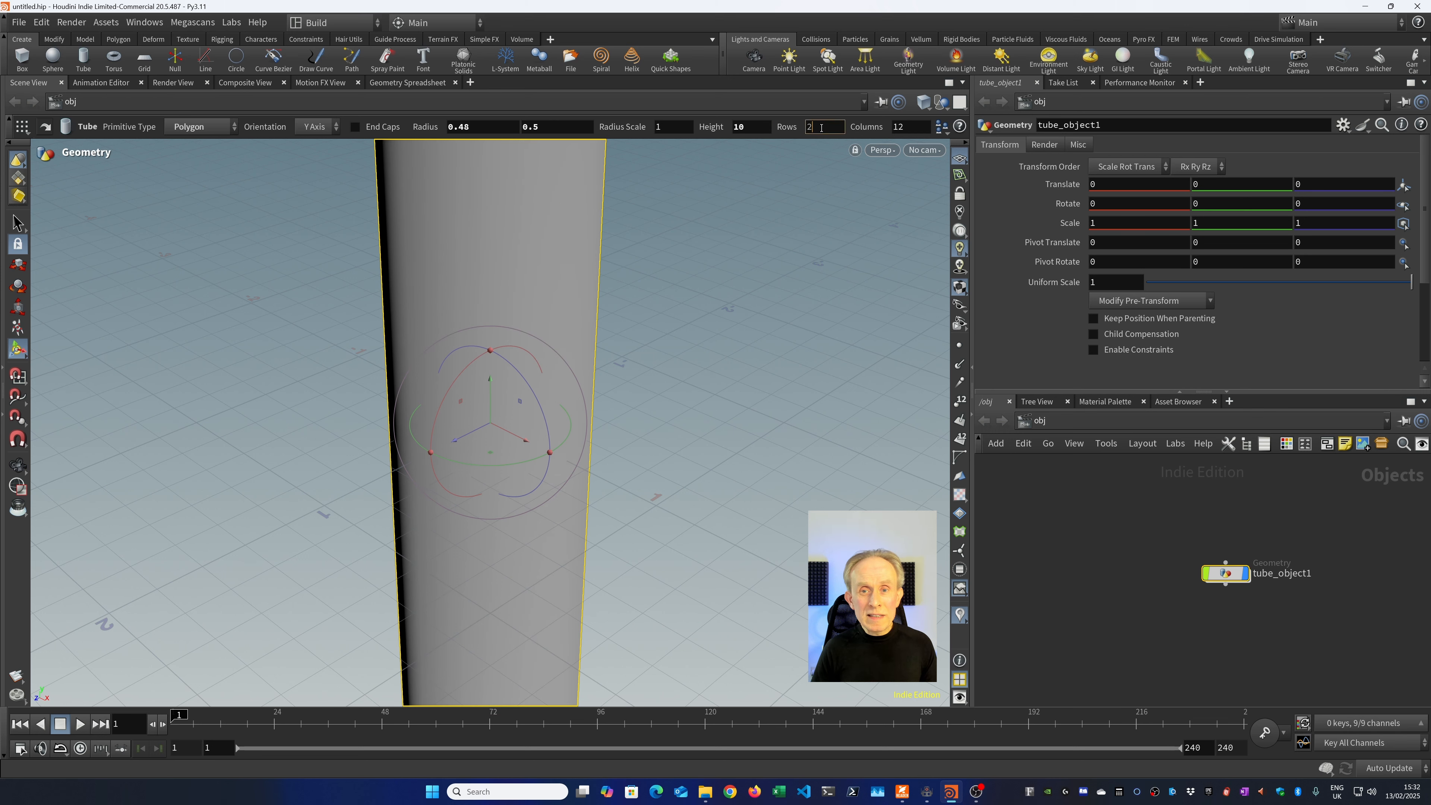
pyautogui.press('BackSpace')
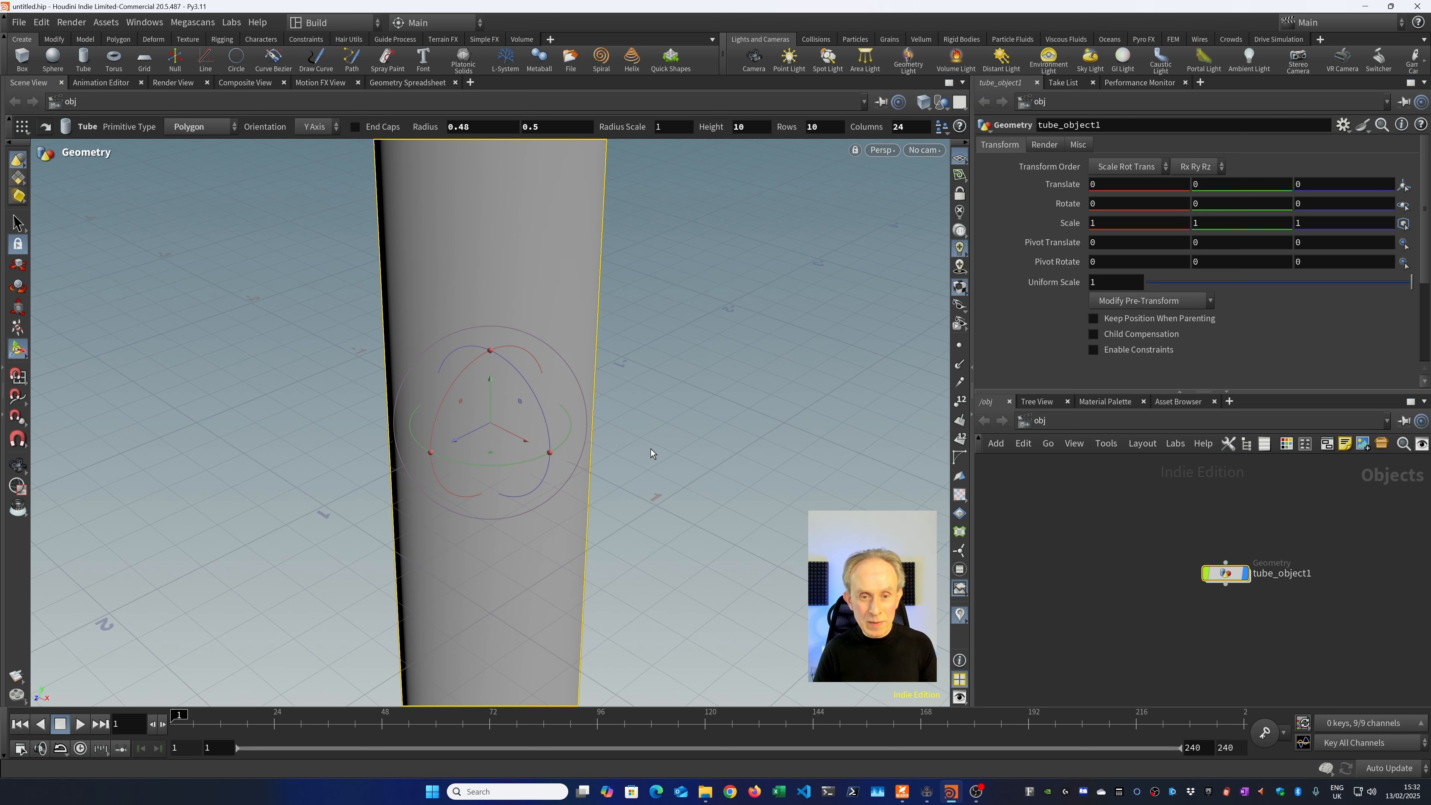
pyautogui.press('f')
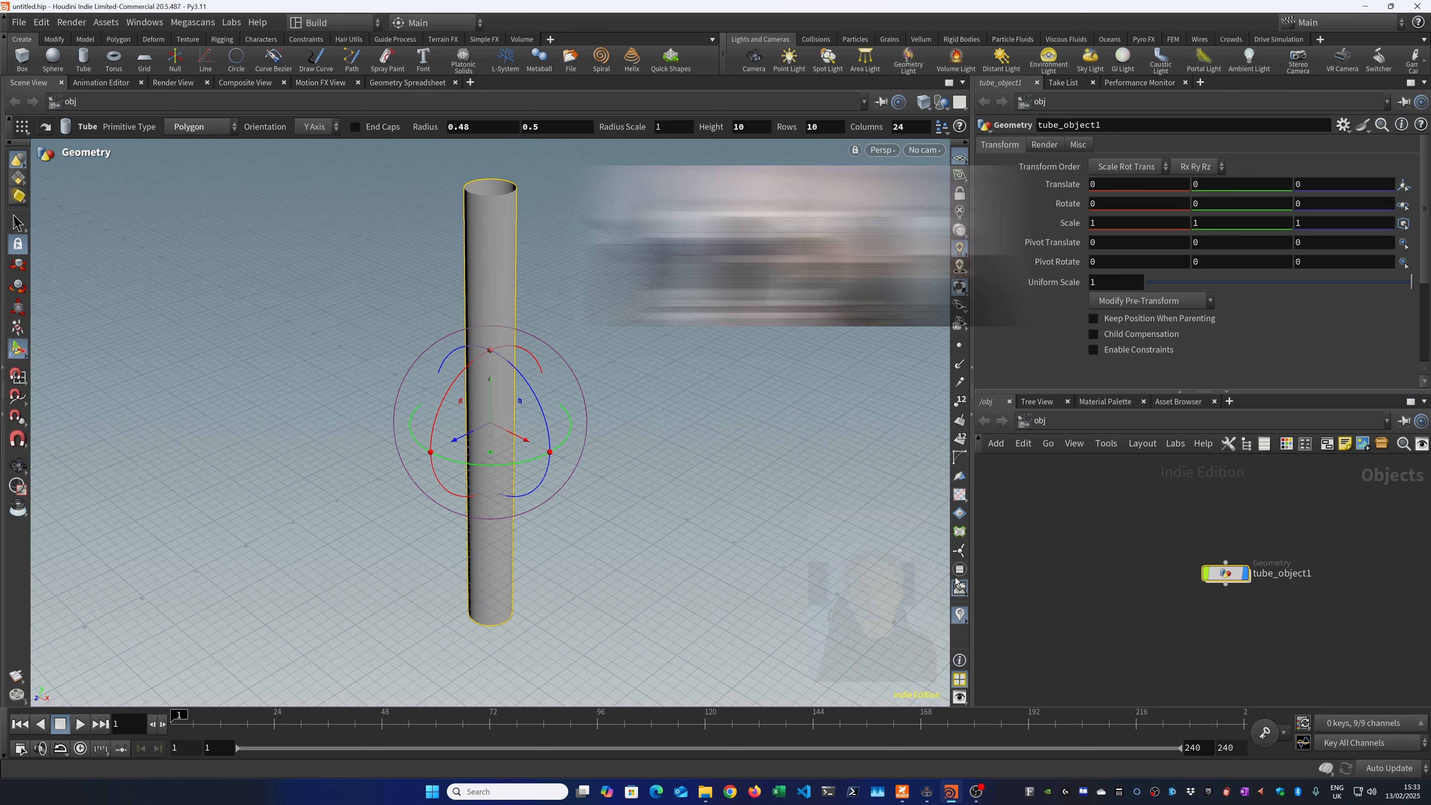
# Rename the tube object as column_1.
pyautogui.doubleClick(1282, 575)
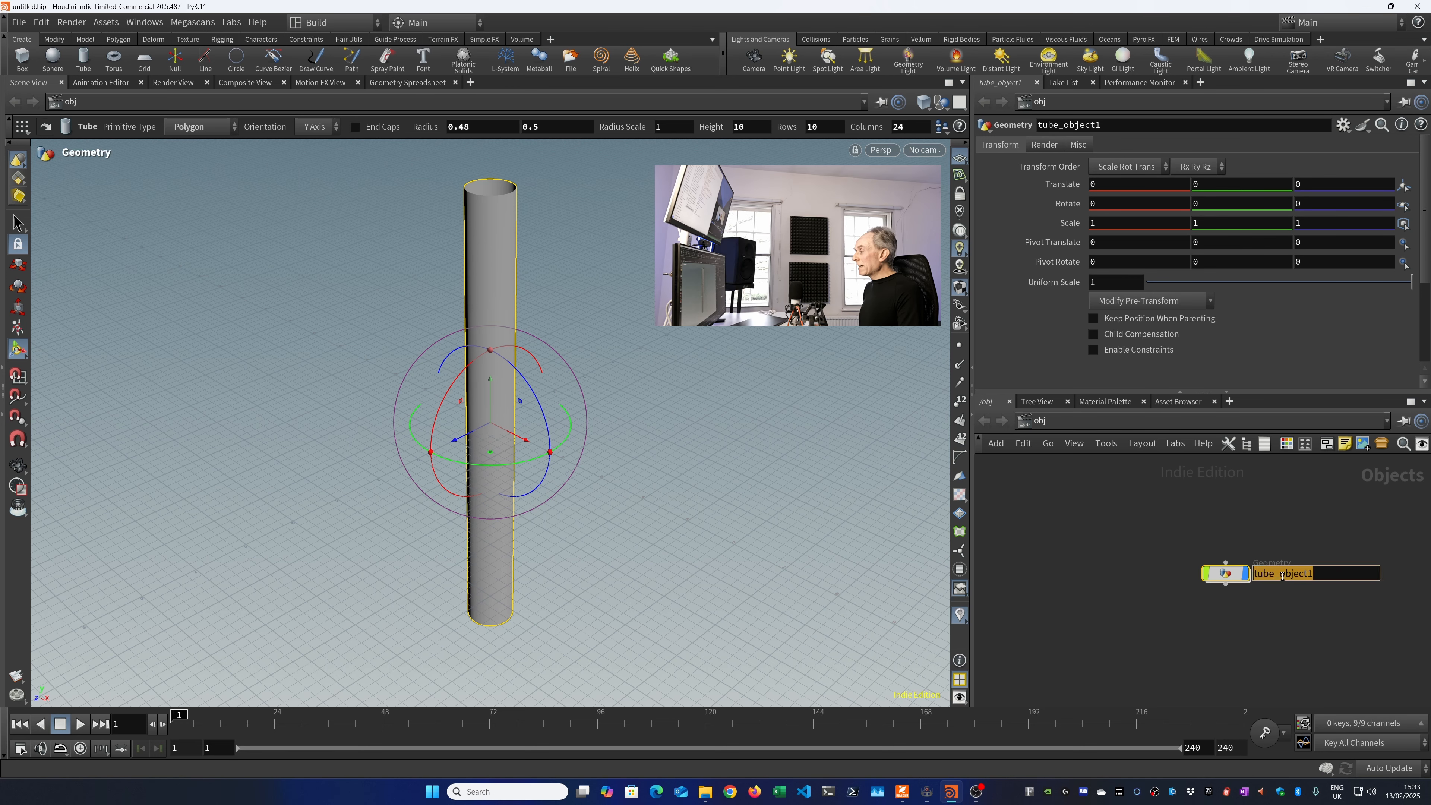
pyautogui.write('c')
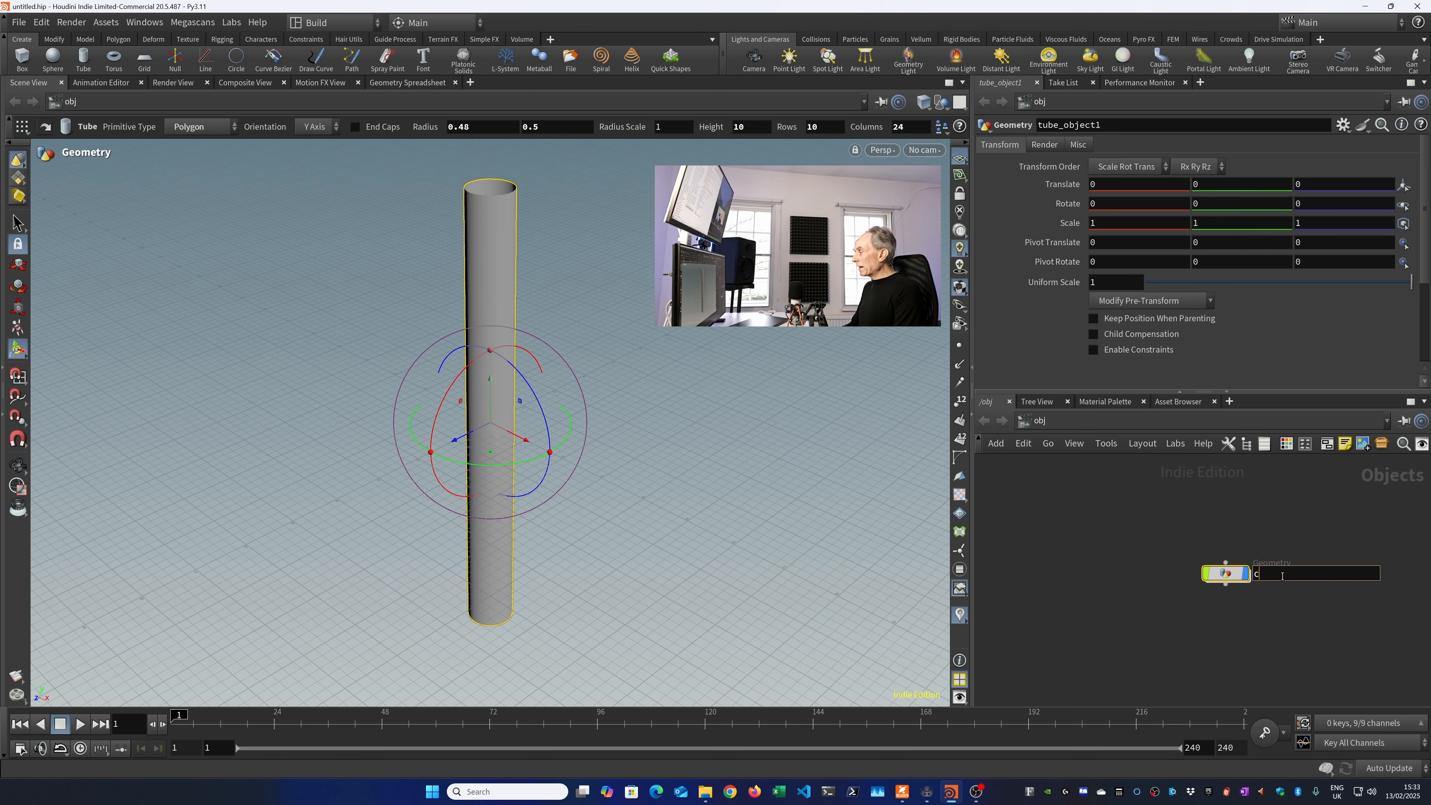
pyautogui.write('olumn_1')
pyautogui.press('Return')
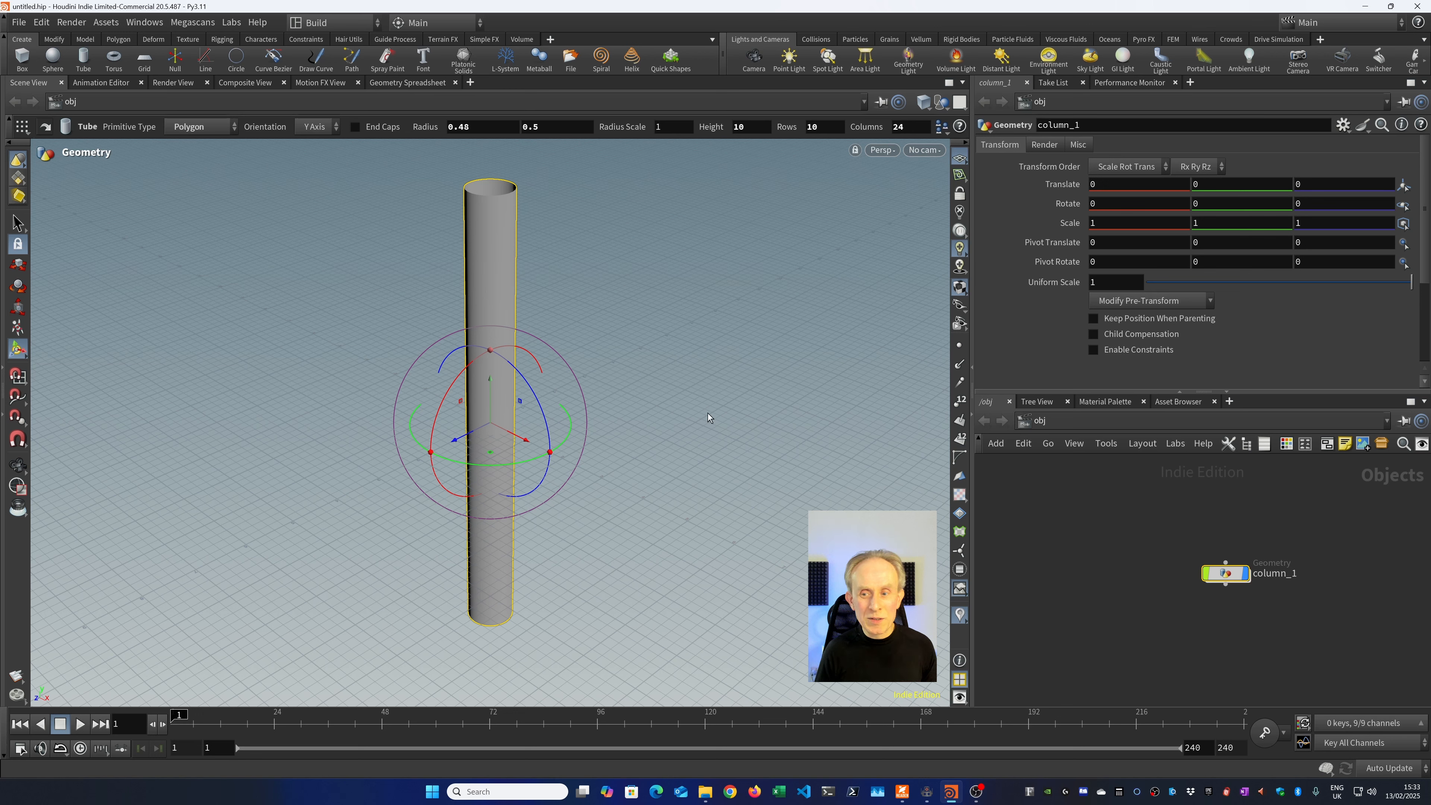
# Go inside column_1 to its geometry level and enable End Caps on the tube.
pyautogui.click(17, 179)
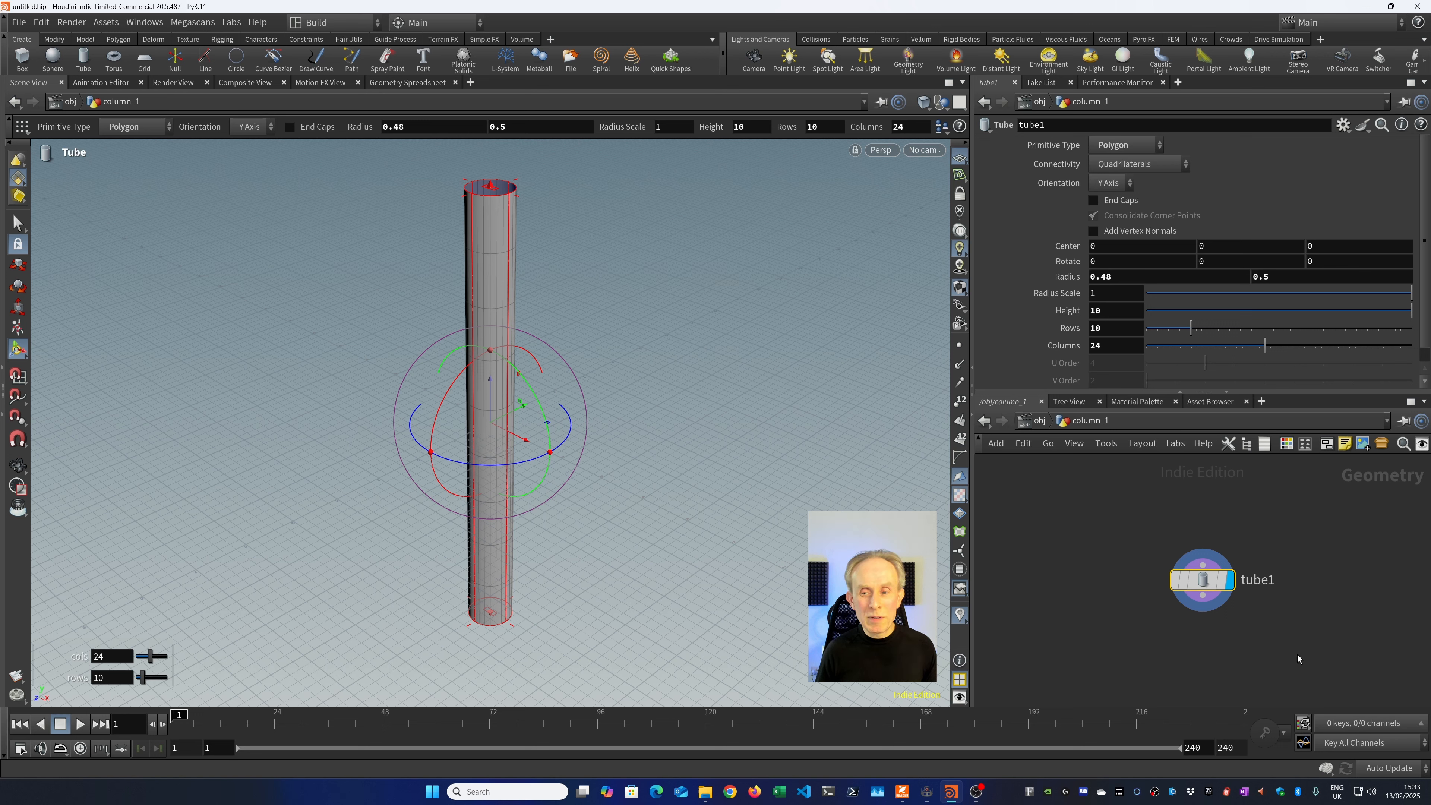
pyautogui.click(1039, 422)
pyautogui.doubleClick(1225, 573)
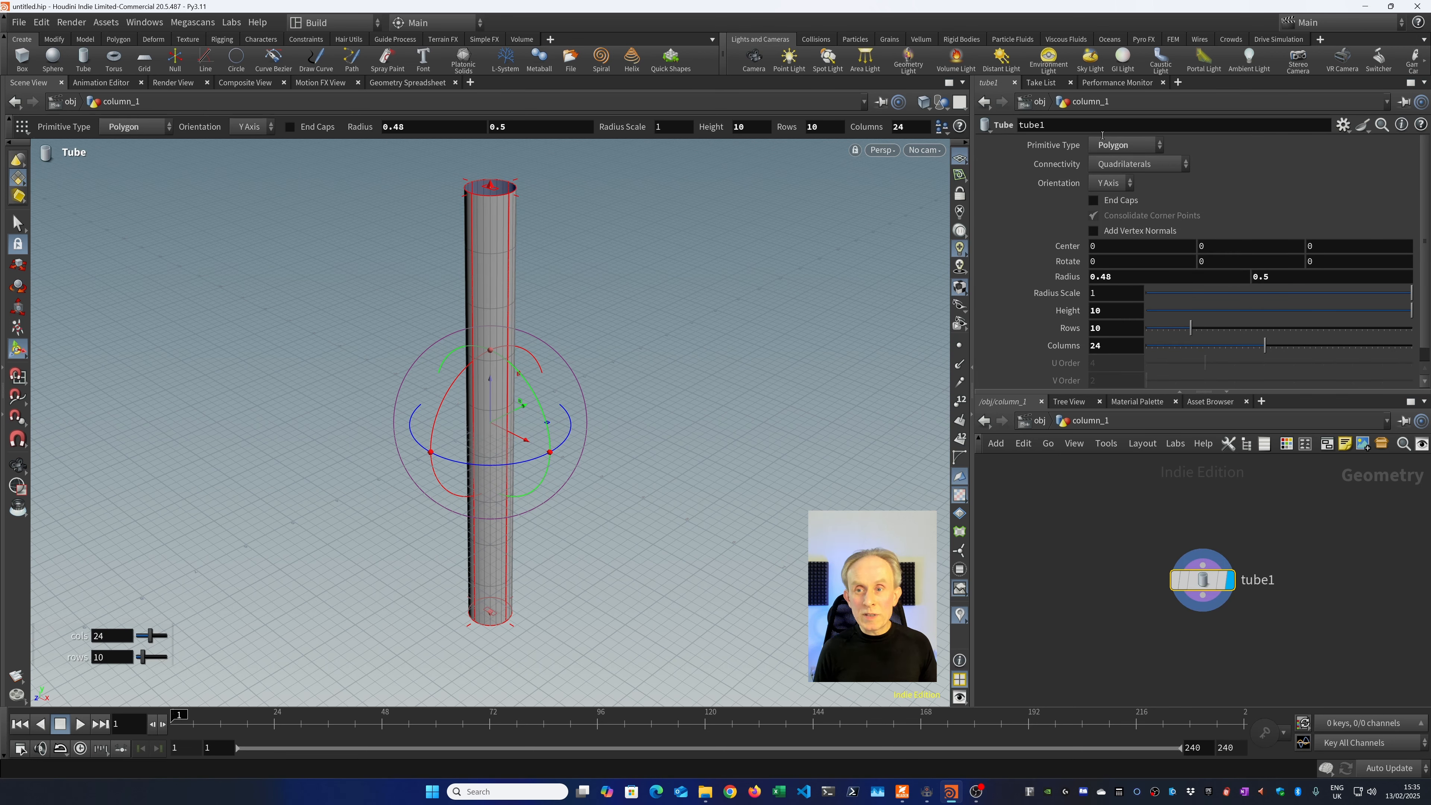
pyautogui.click(1103, 166)
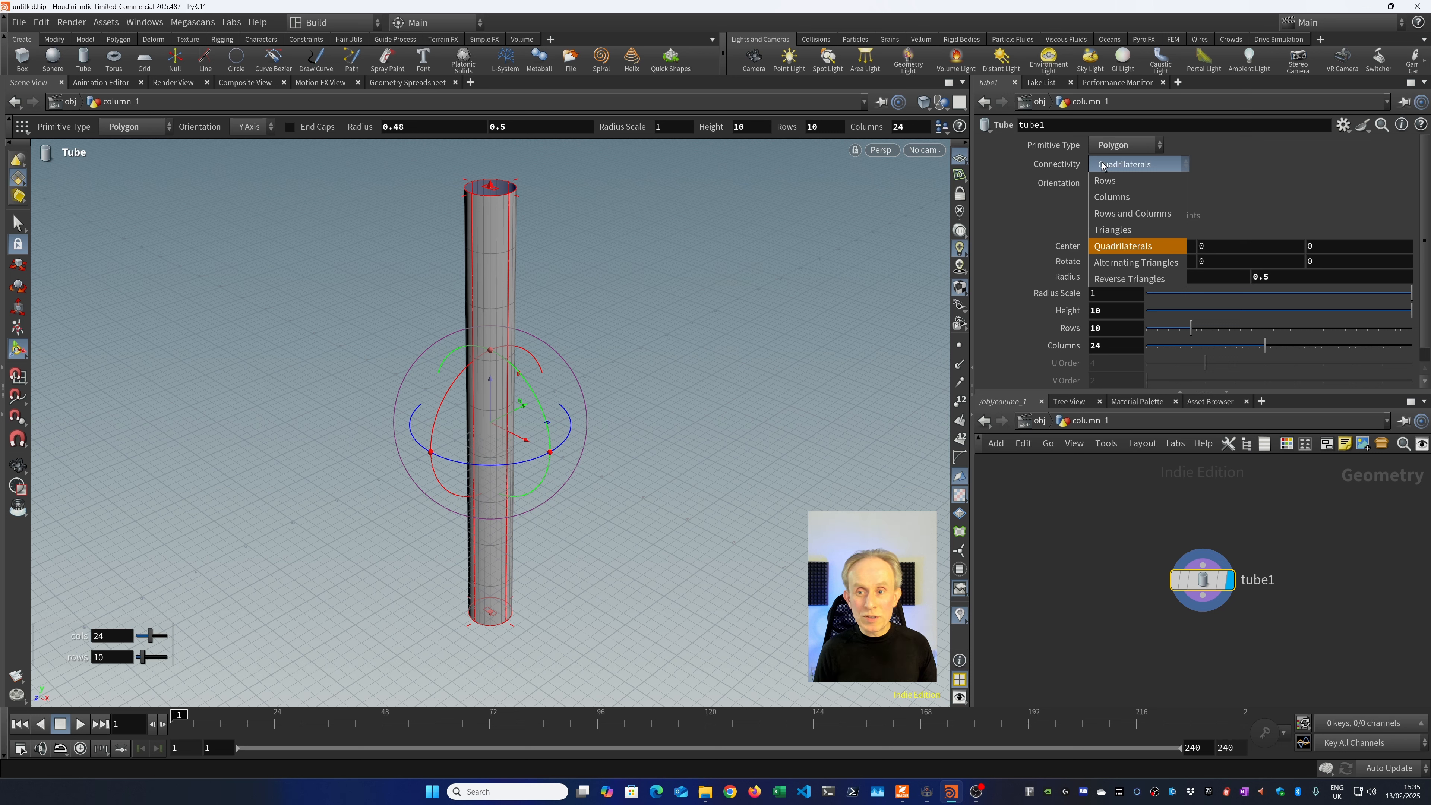
pyautogui.click(1103, 165)
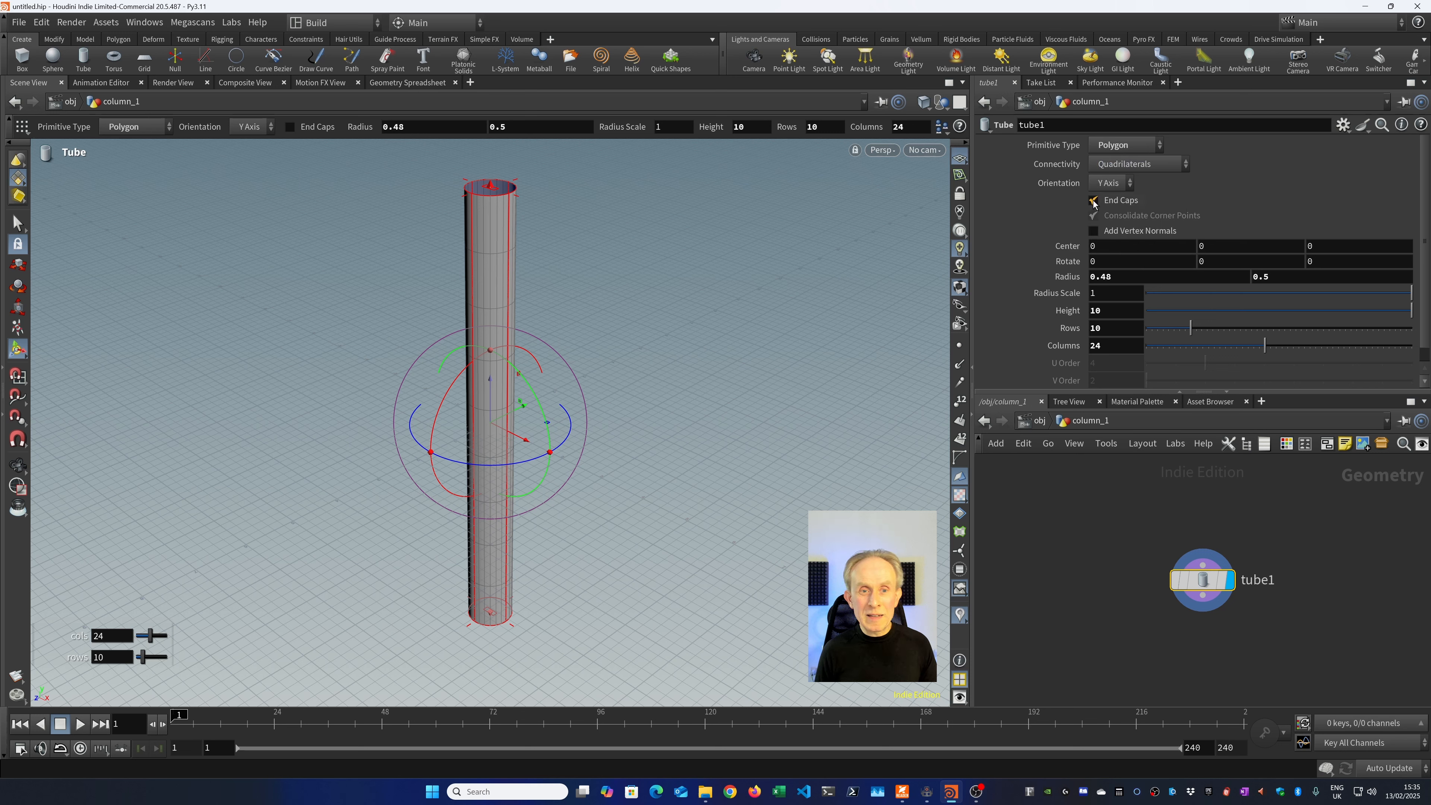
pyautogui.click(1093, 201)
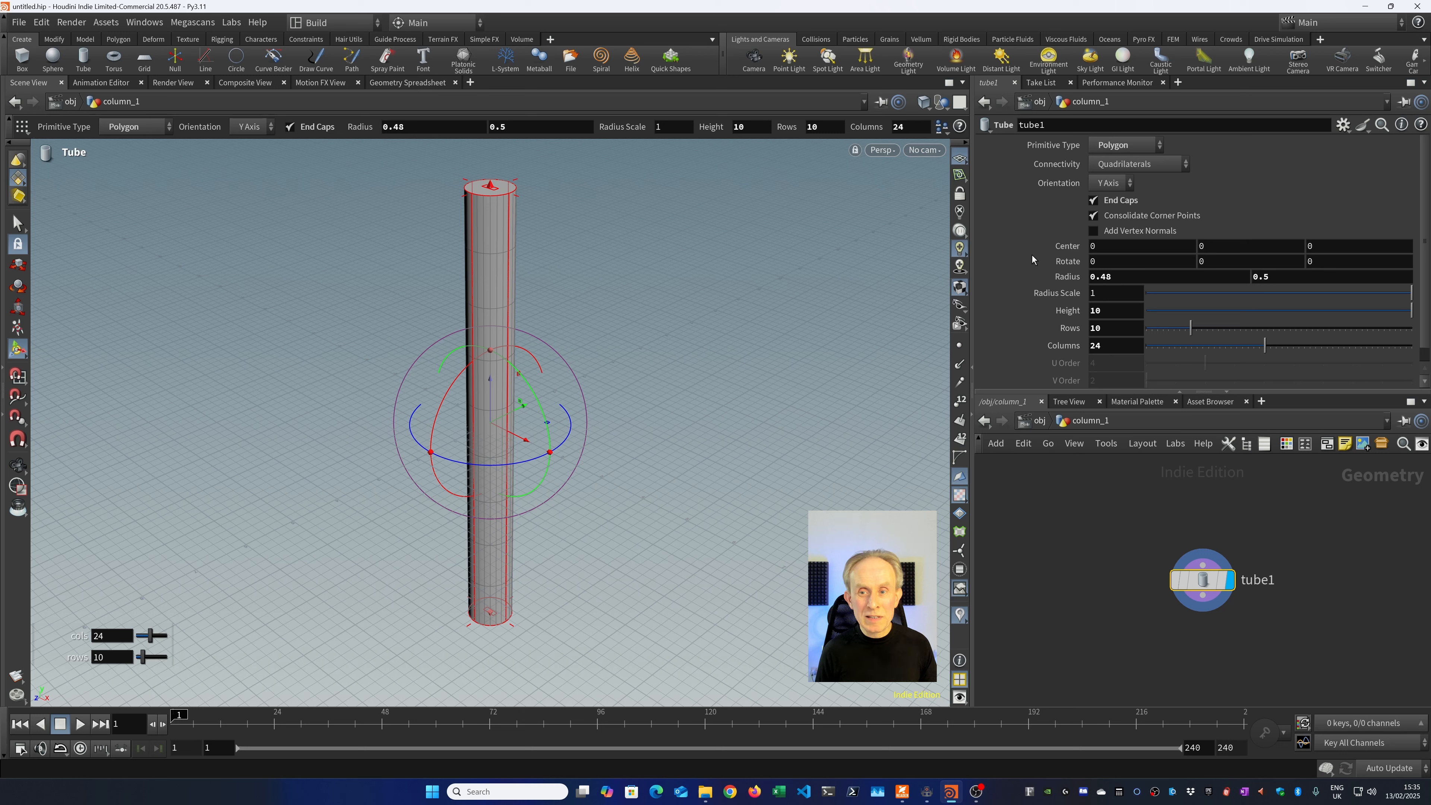
pyautogui.click(1024, 585)
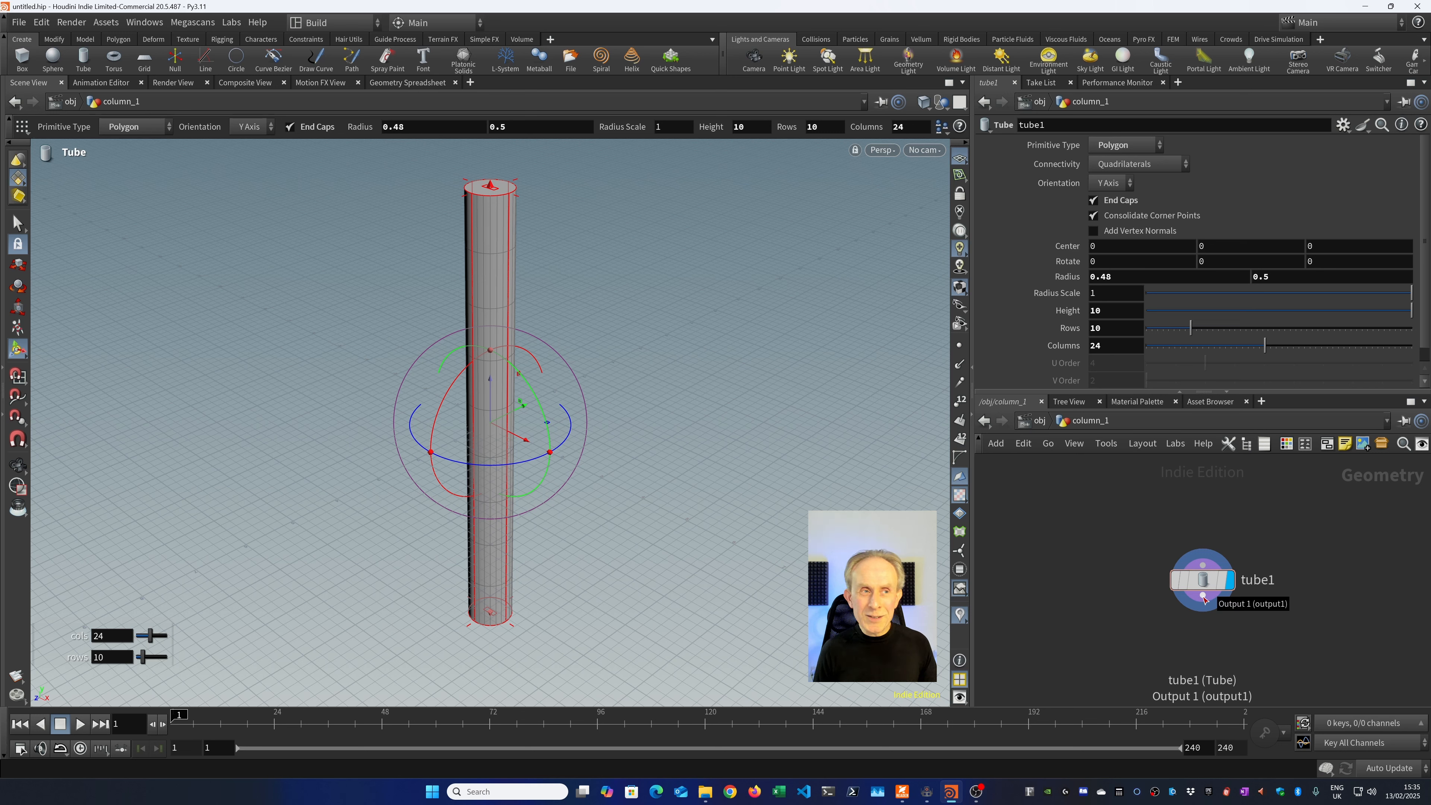
# Add a Null node wired to the output of the tube node.
pyautogui.moveTo(1204, 597)
pyautogui.mouseDown()
pyautogui.moveTo(1204, 627)
pyautogui.moveTo(1208, 614)
pyautogui.mouseUp()
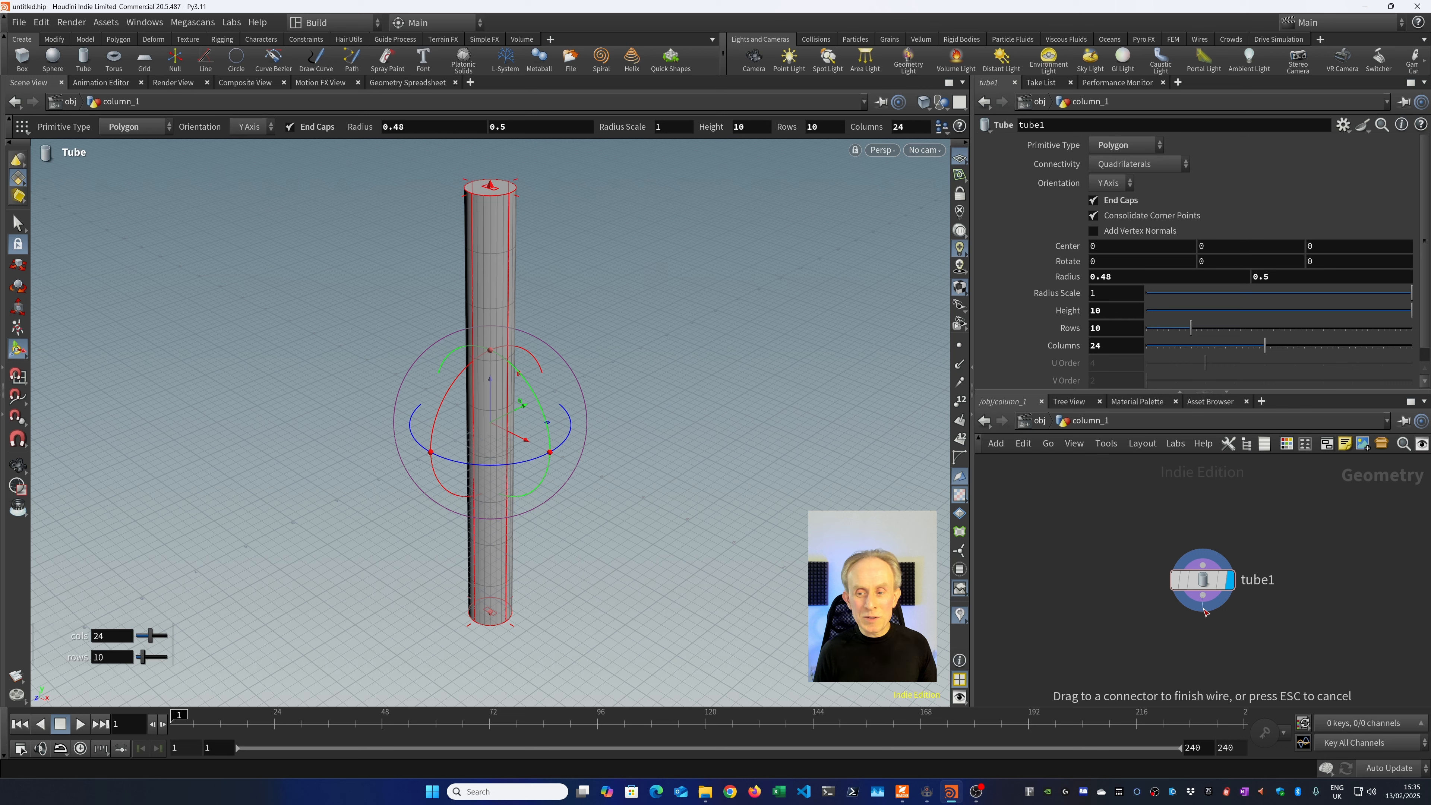
pyautogui.press('Tab')
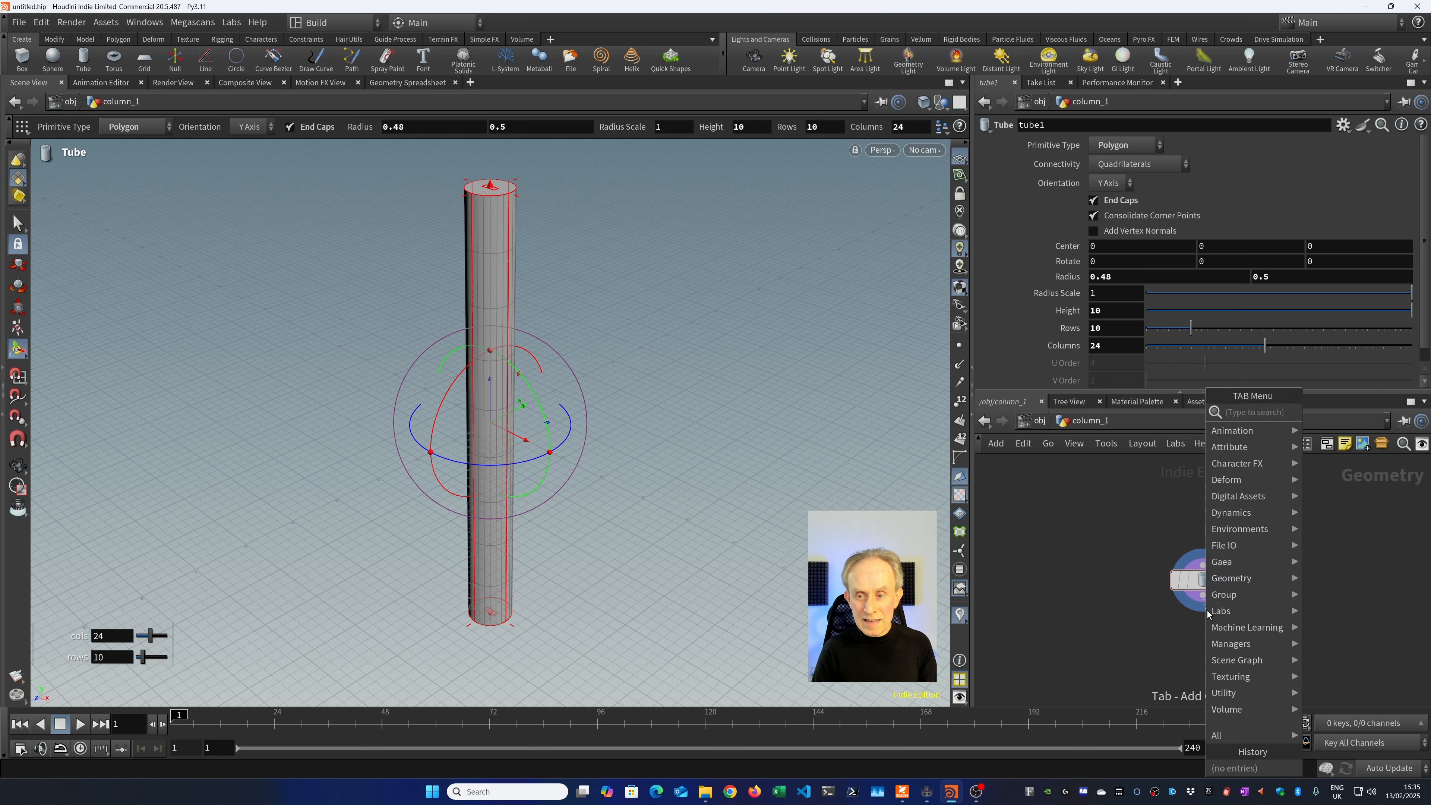
pyautogui.write('null')
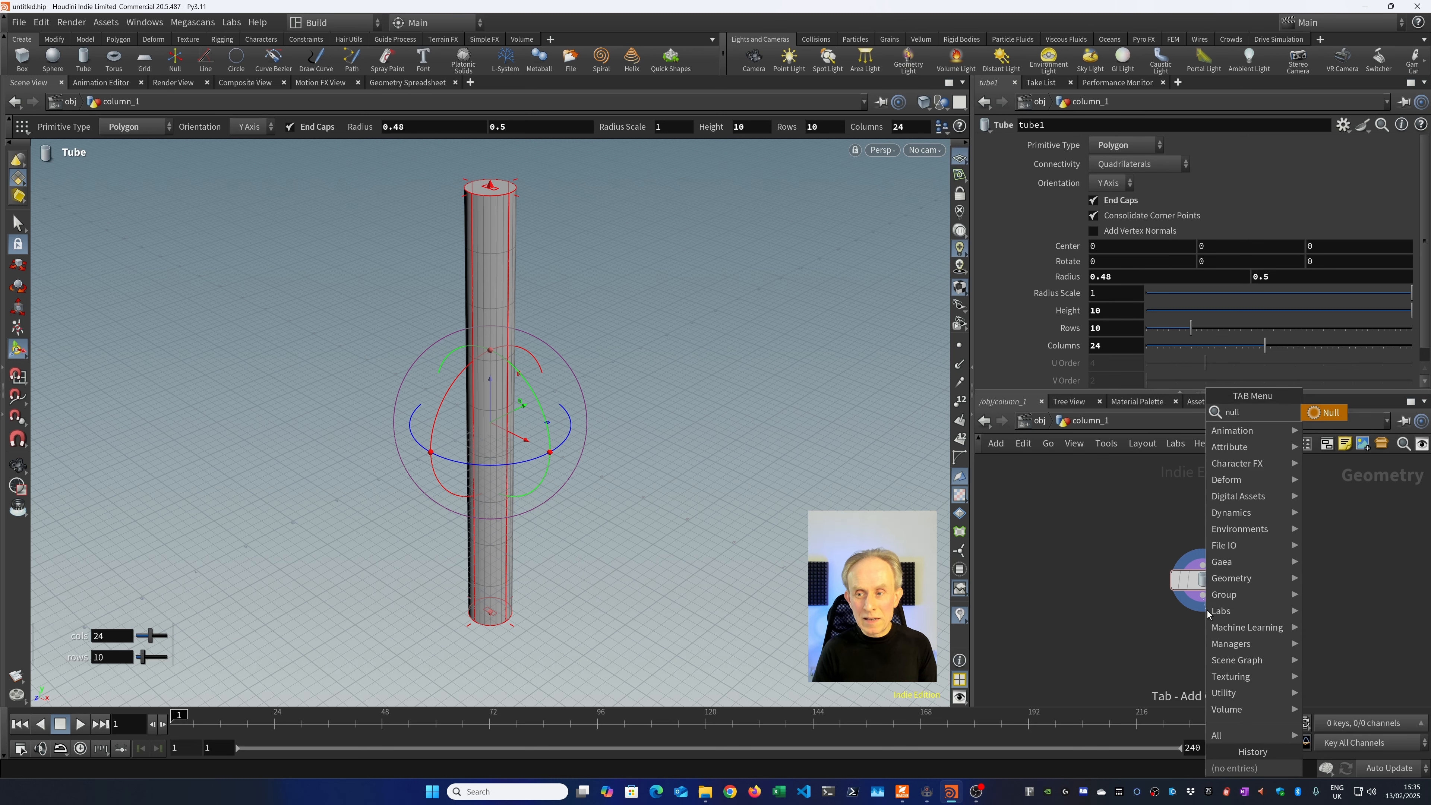
pyautogui.press('Return')
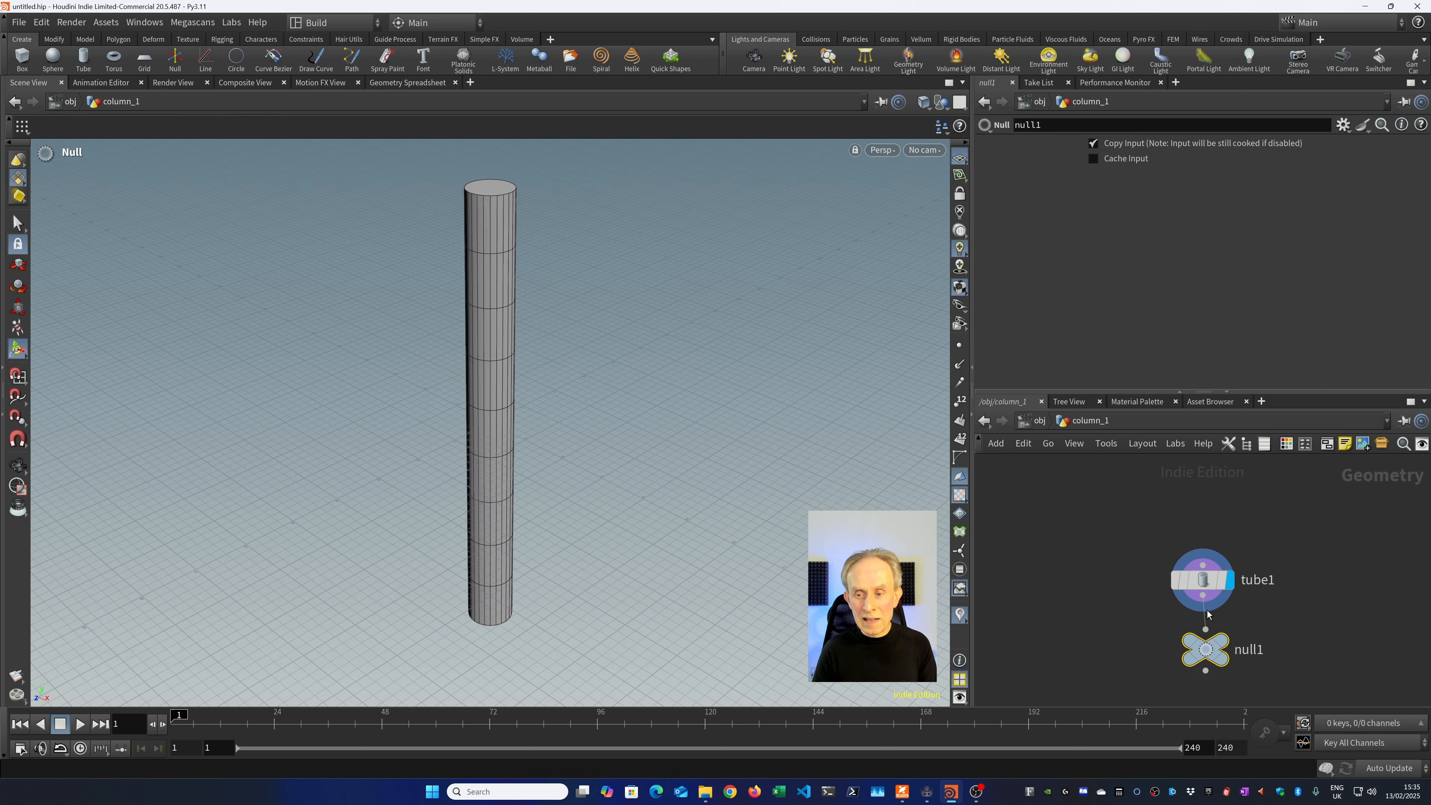
# Rename the Null node as OUT and make it the displayed node of the network.
pyautogui.doubleClick(1249, 651)
pyautogui.doubleClick(1251, 653)
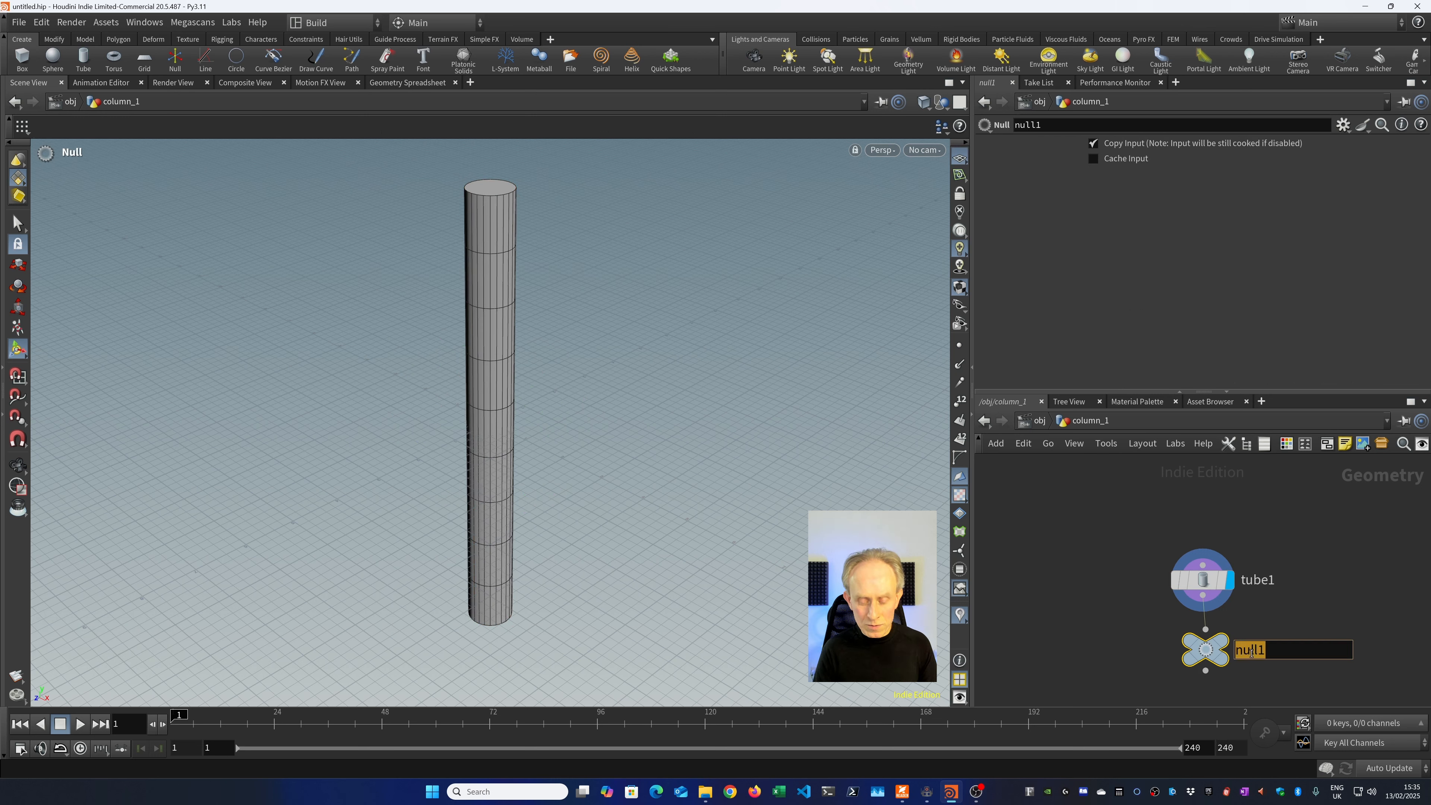
pyautogui.write('OUT')
pyautogui.press('Return')
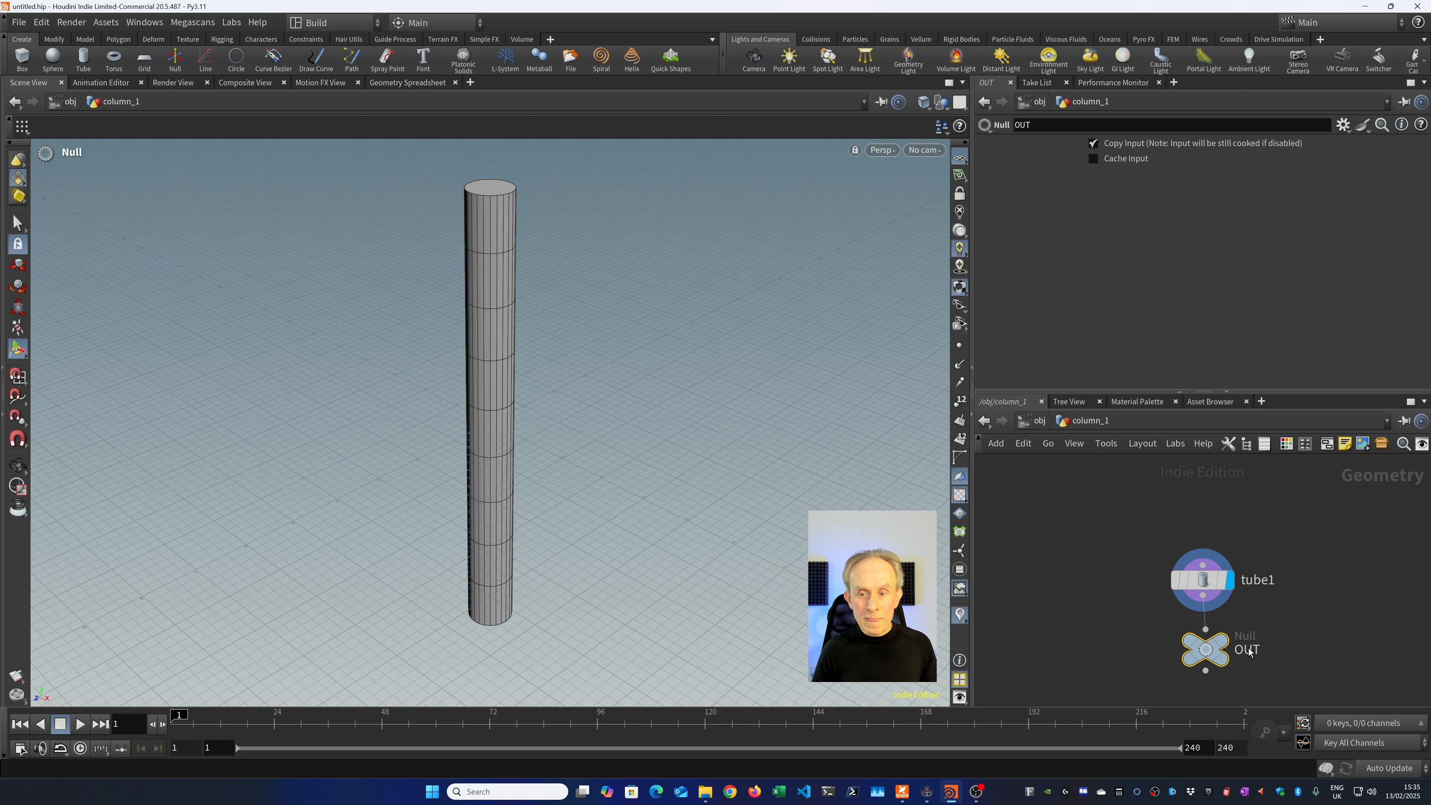
pyautogui.click(1224, 644)
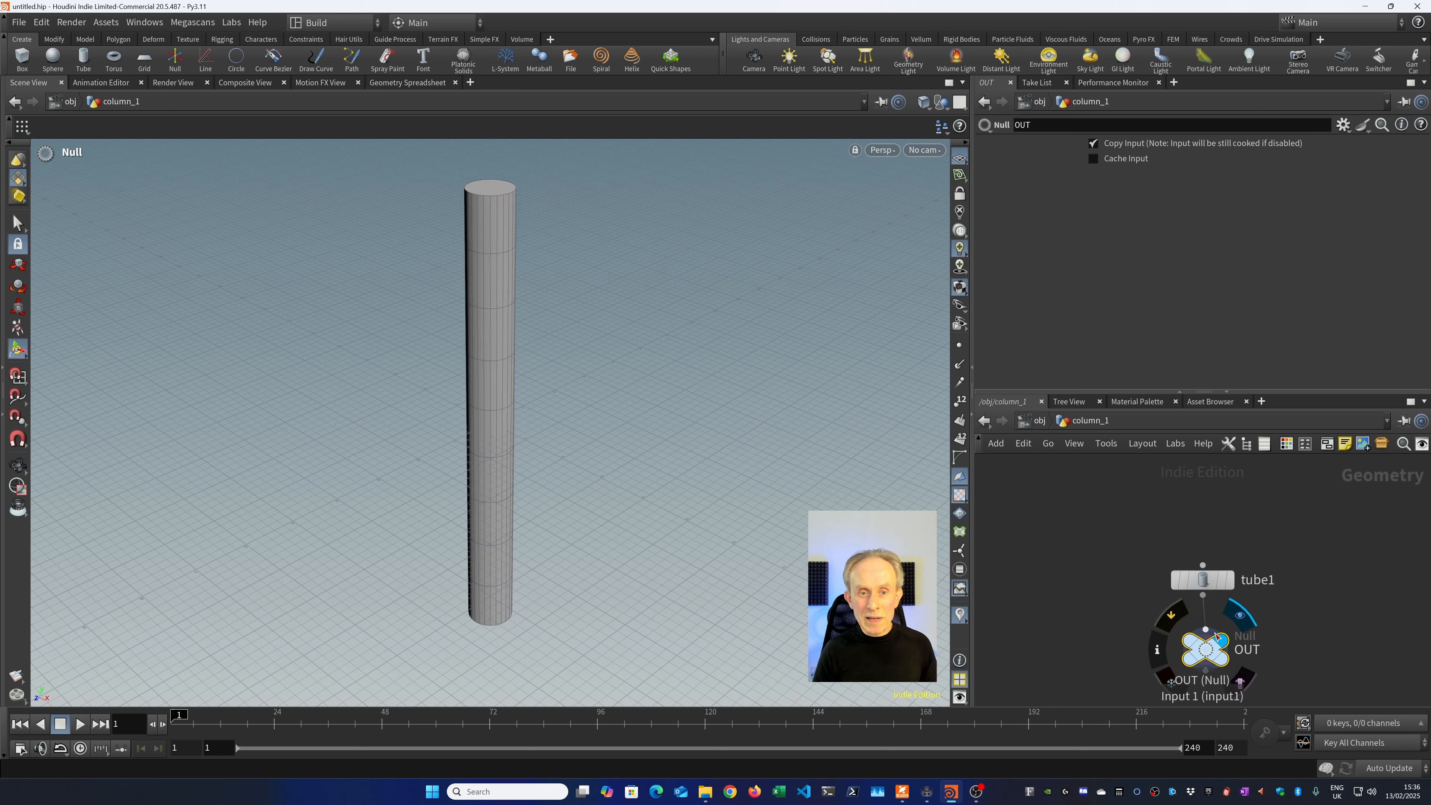
# Return to the object level, create a second tube at the origin and move it about 2.42 along X.
pyautogui.press('u')
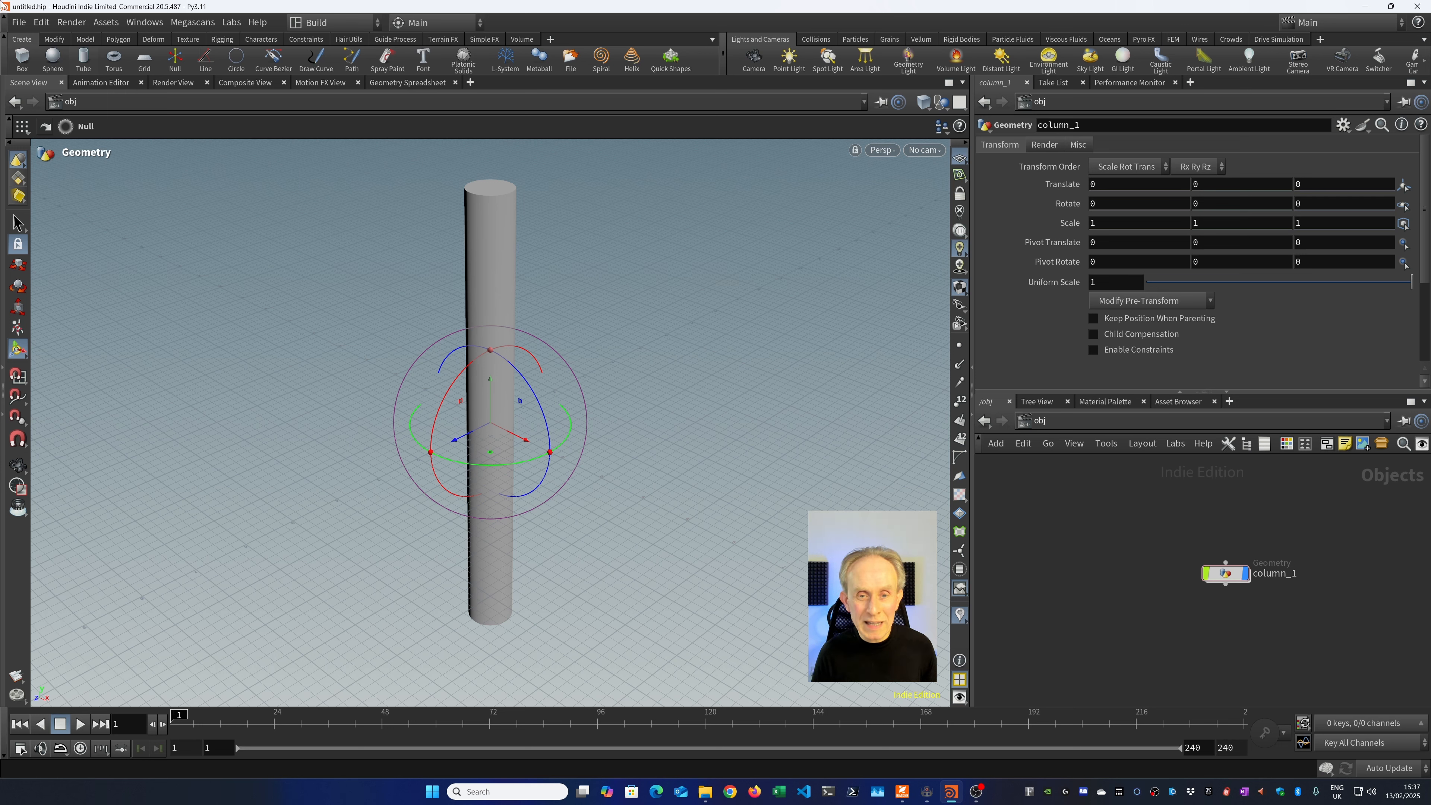
pyautogui.click(83, 58)
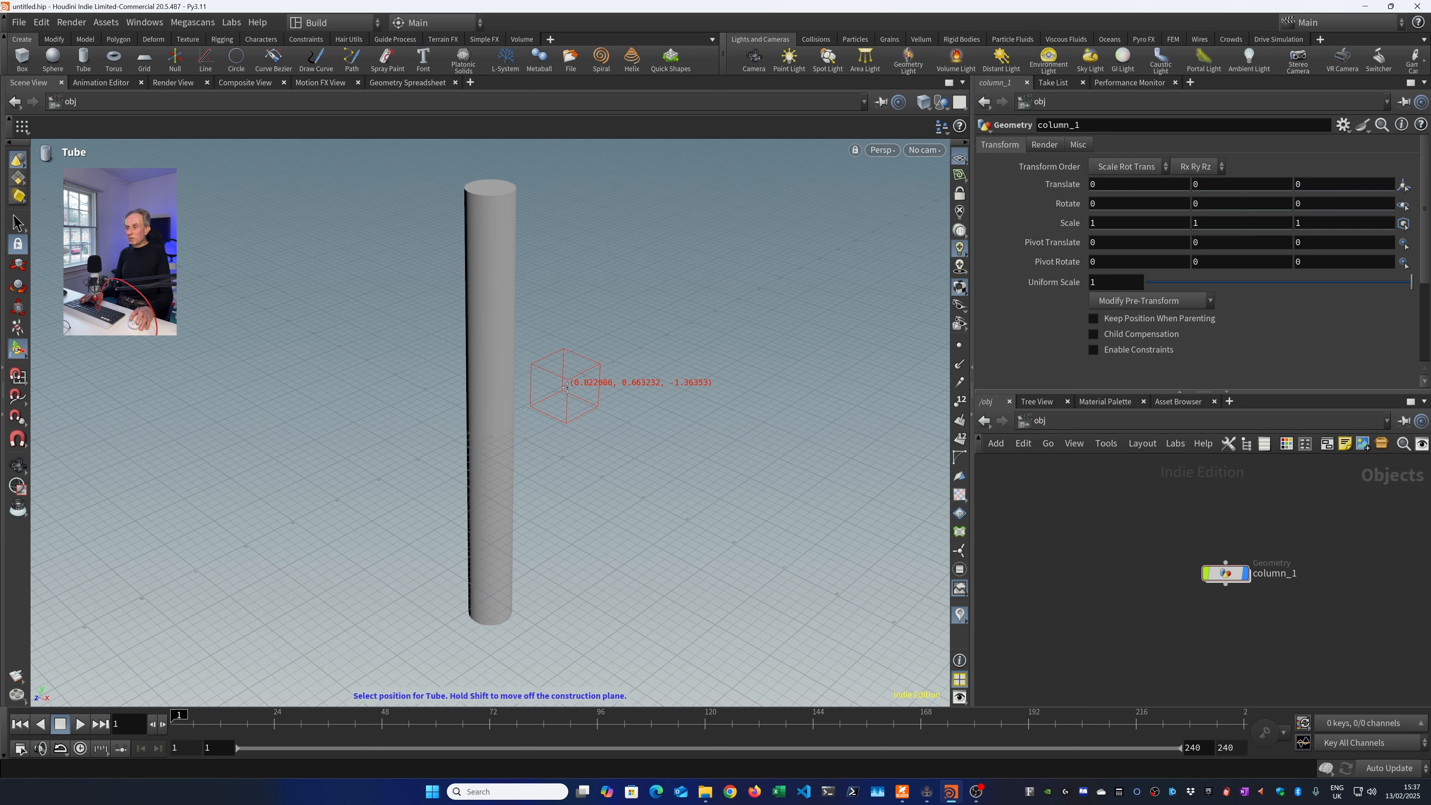
pyautogui.press('Return')
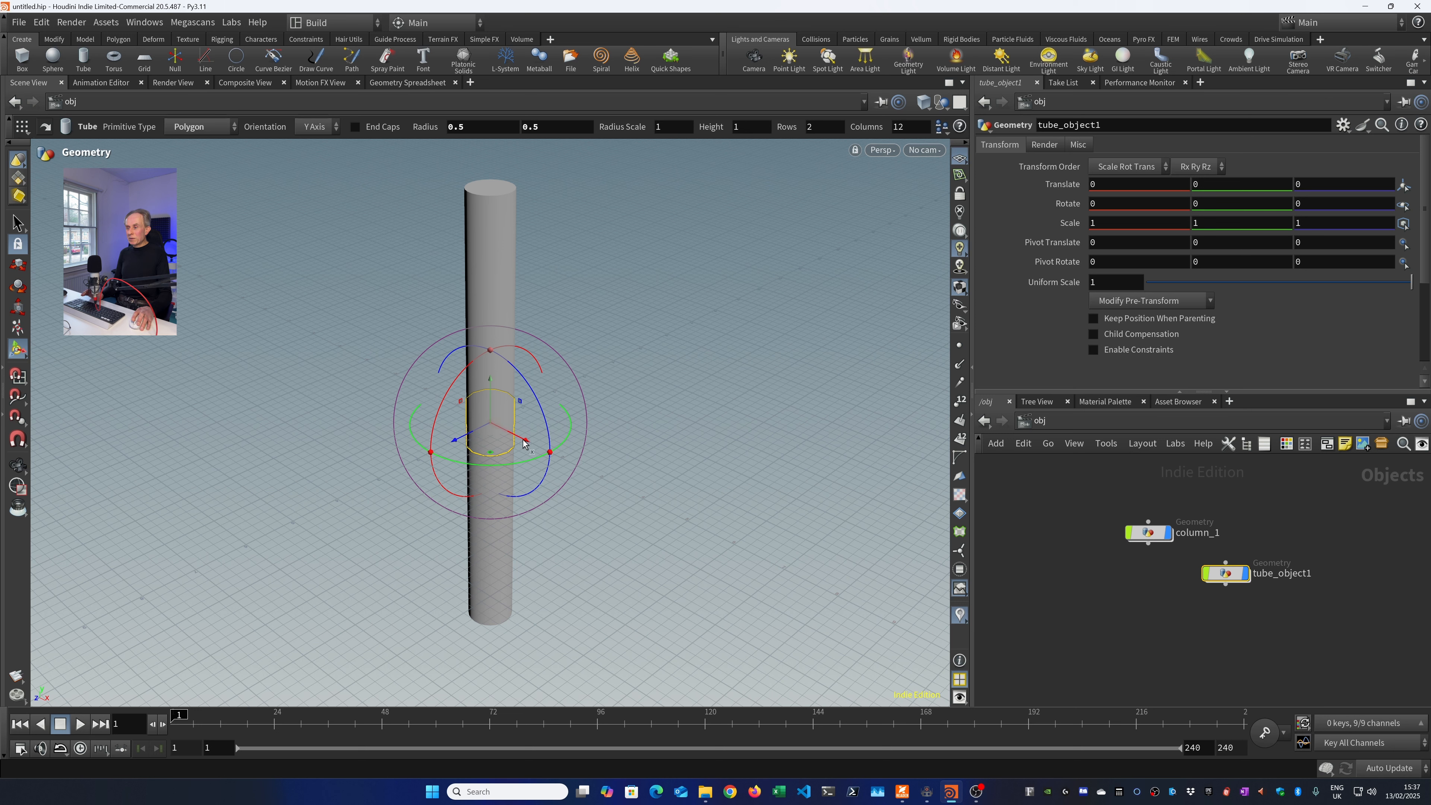
pyautogui.moveTo(524, 443); pyautogui.dragTo(693, 534)
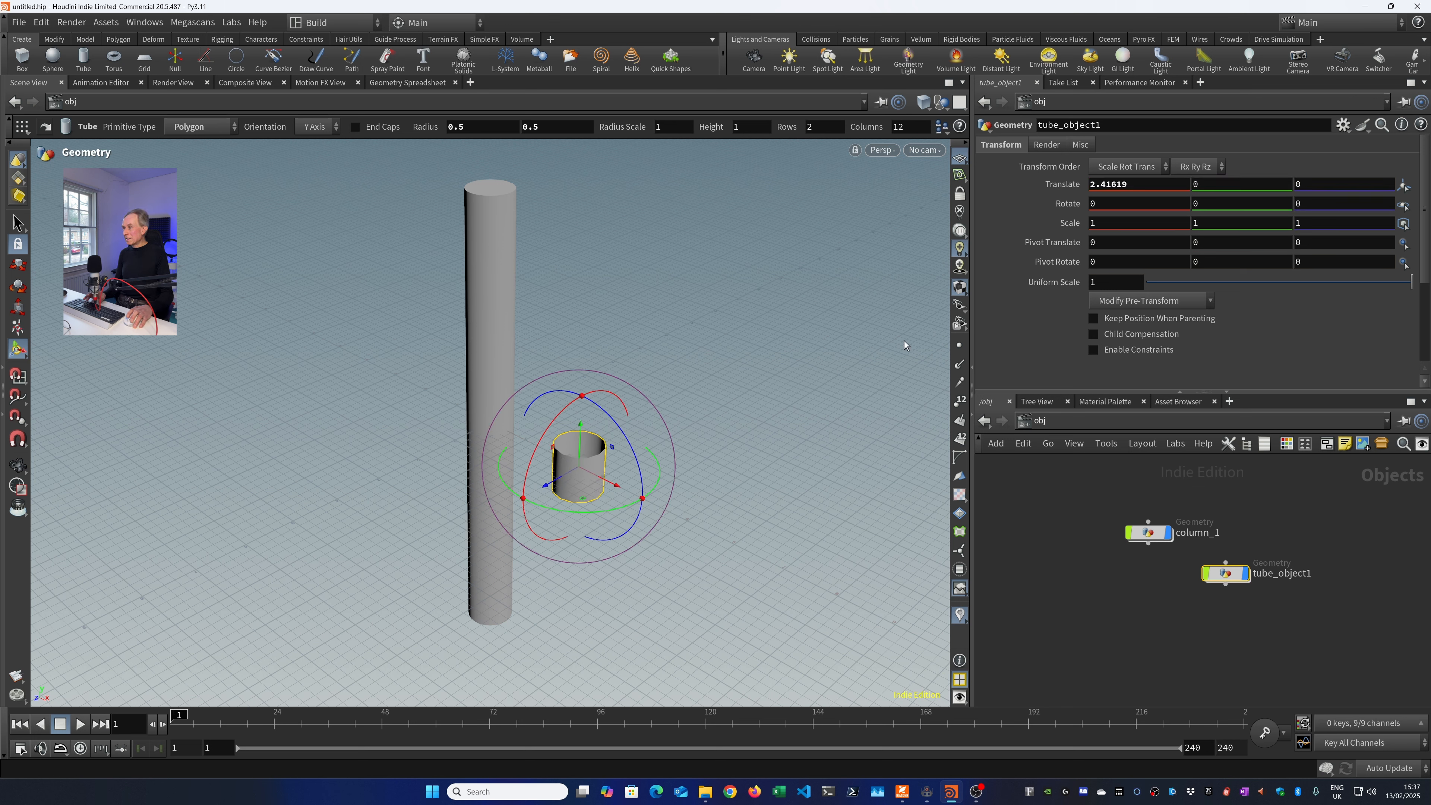
# Set the second tube's X translation to 2.
pyautogui.doubleClick(1132, 185)
pyautogui.write('2')
pyautogui.press('Return')
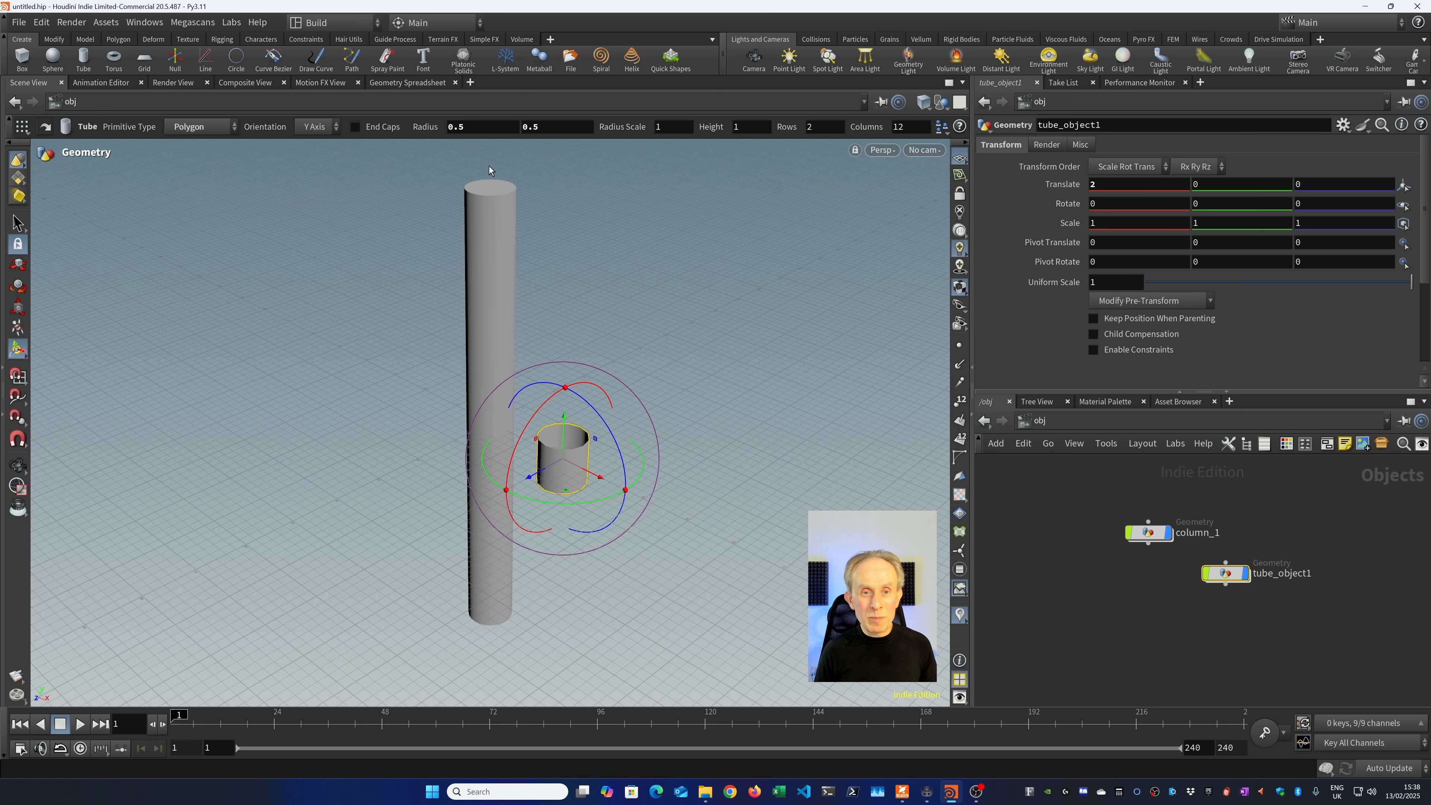
pyautogui.hotkey('ctrl', 'z')
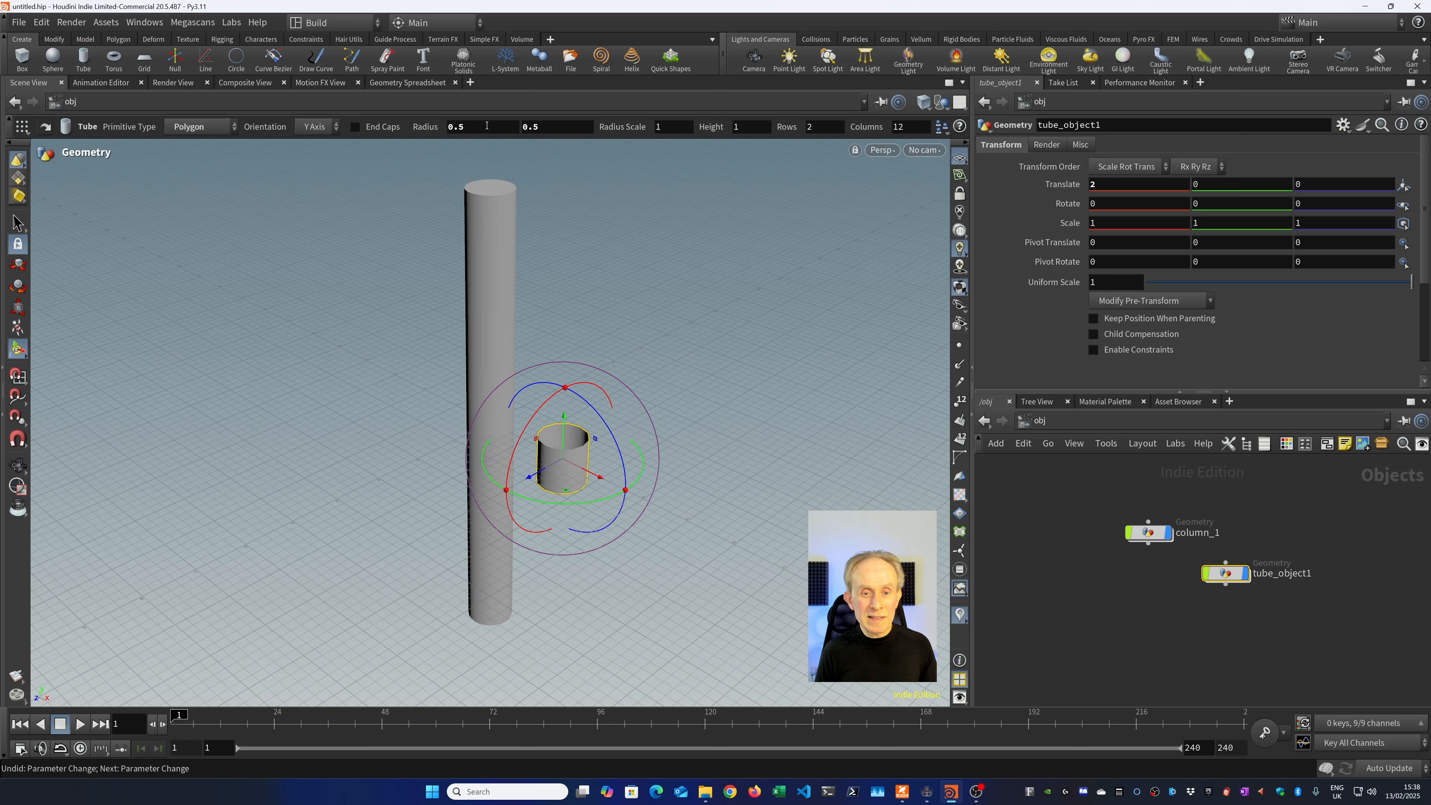
# Set the second tube's first radius to 1 and its height to 0.2.
pyautogui.doubleClick(486, 126)
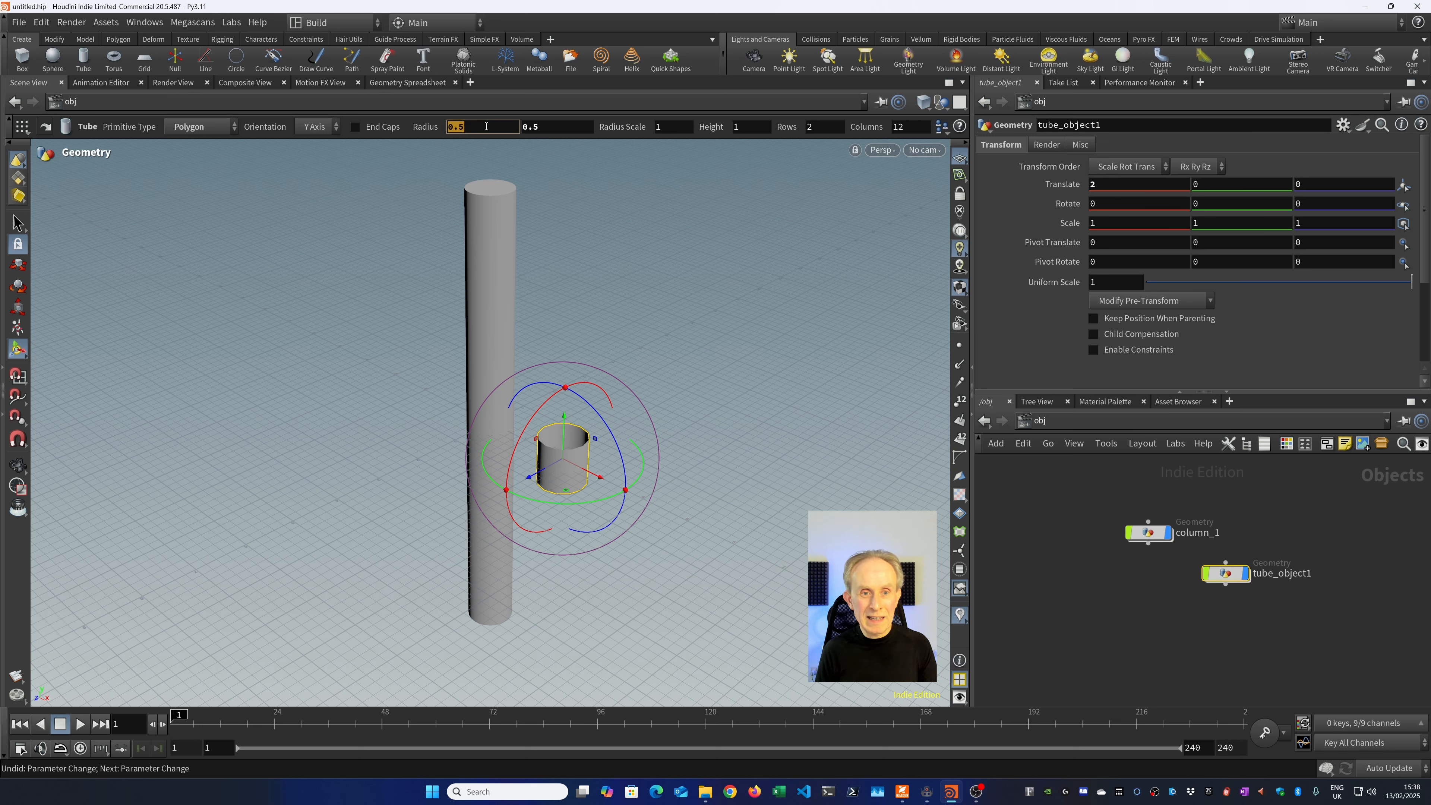
pyautogui.write('1')
pyautogui.press('Return')
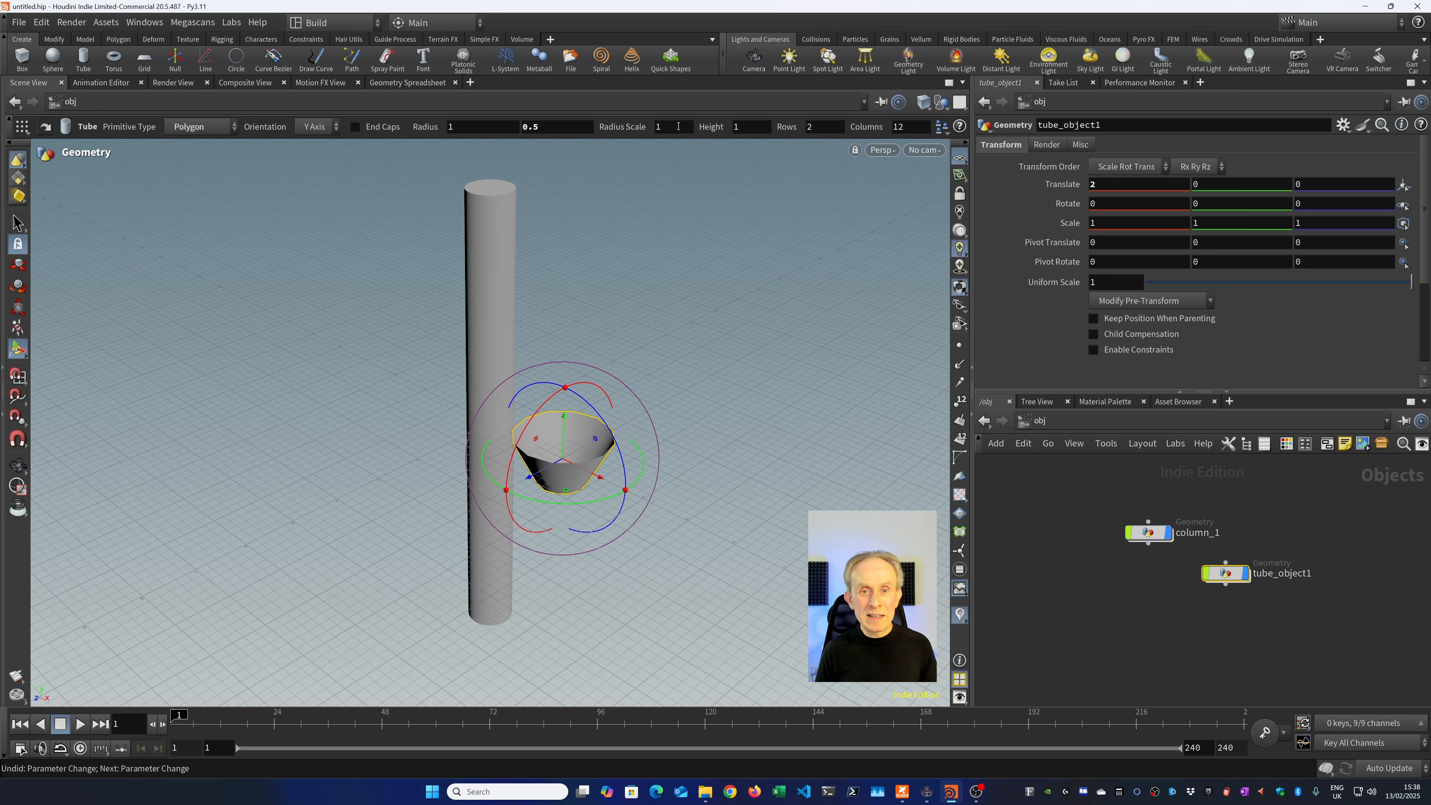
pyautogui.click(754, 126)
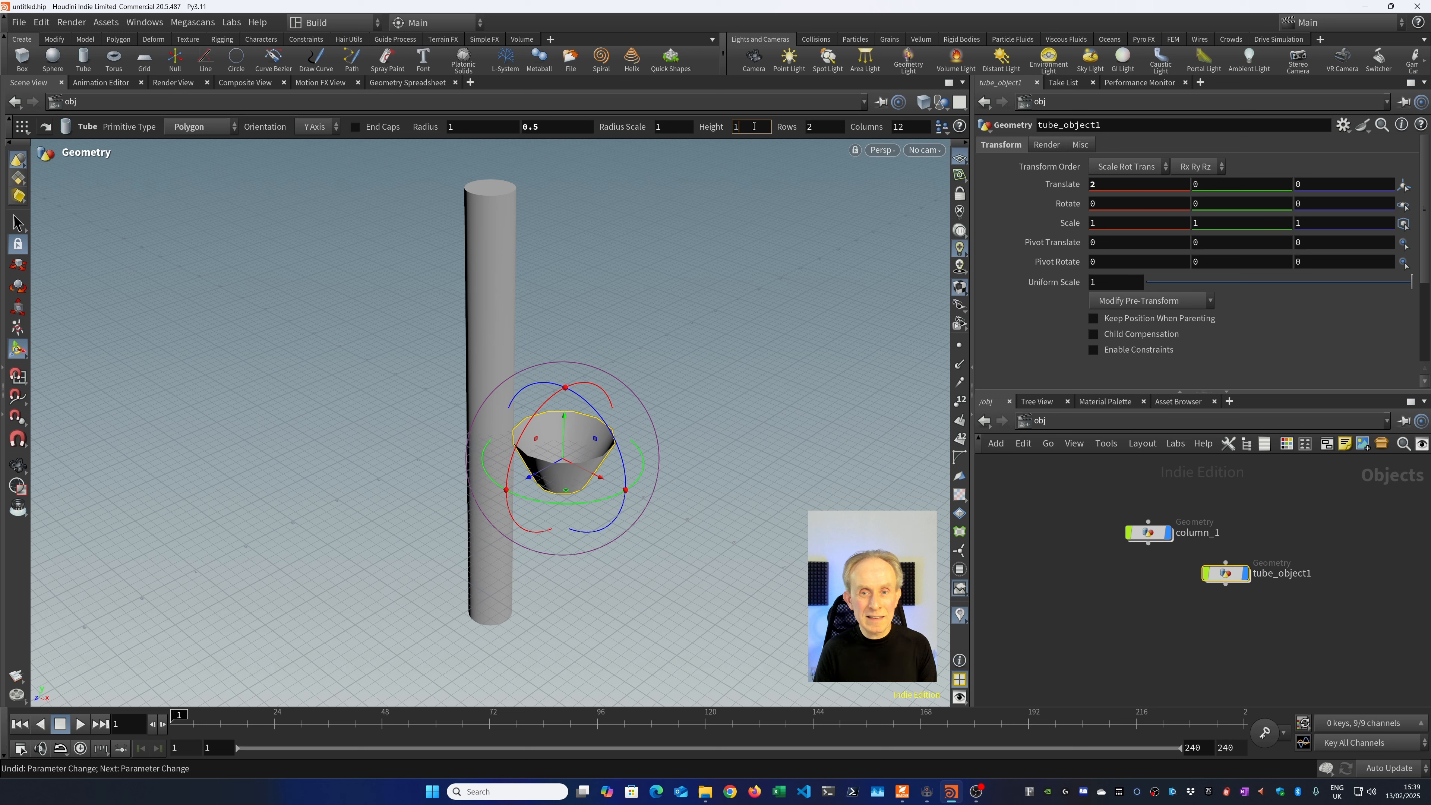
pyautogui.write('0.2')
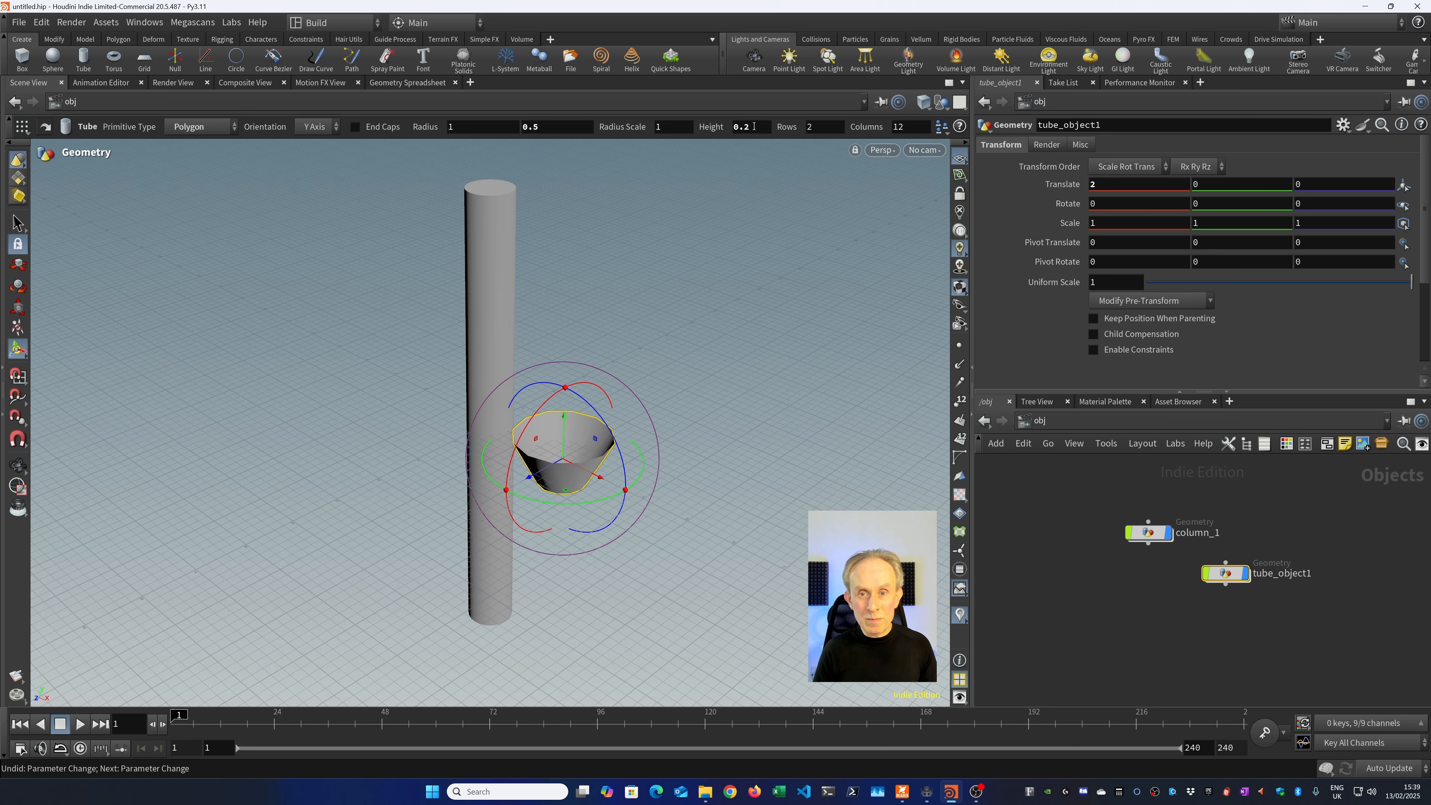
pyautogui.press('Return')
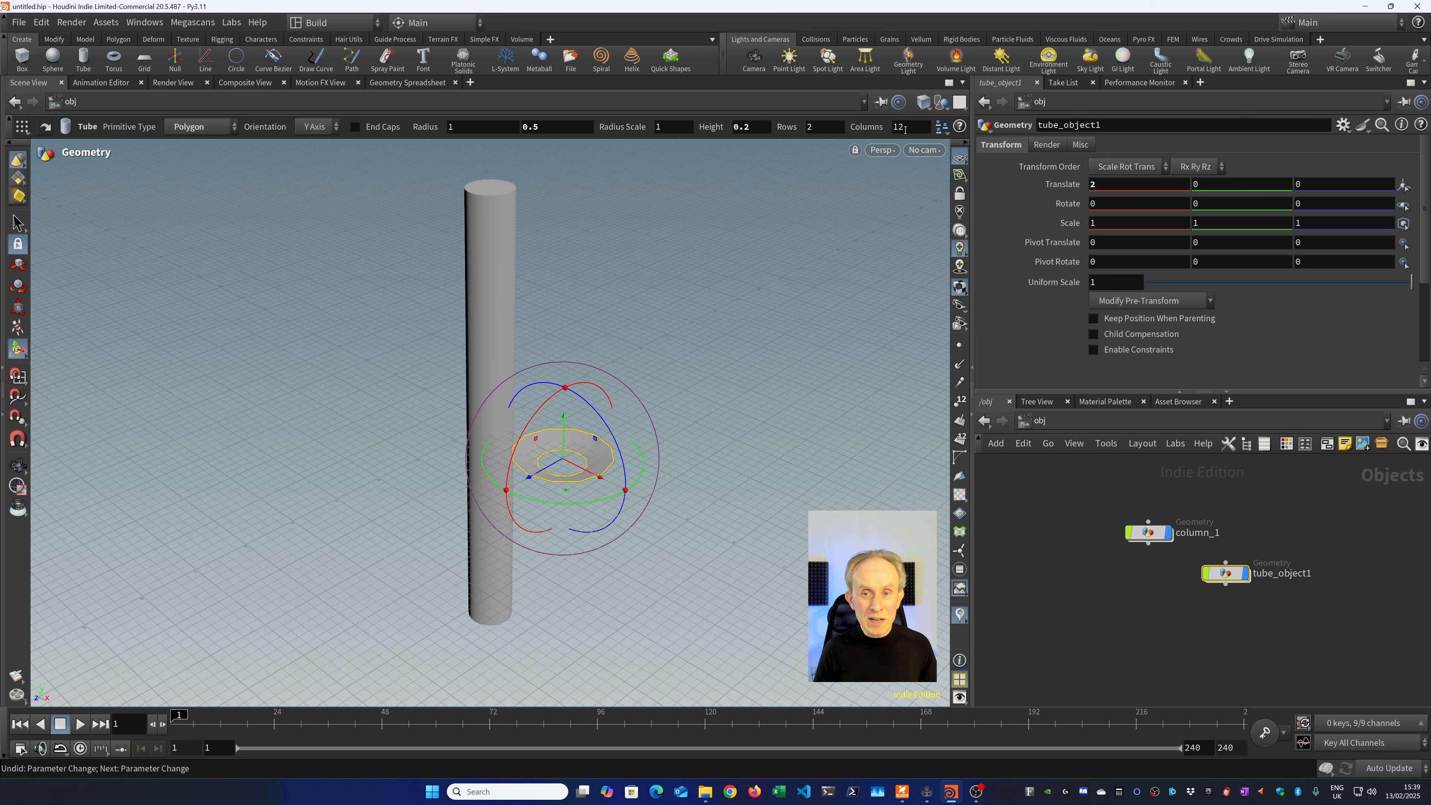
# Set the second tube to 24 columns and 4 rows.
pyautogui.moveTo(905, 128); pyautogui.dragTo(883, 128)
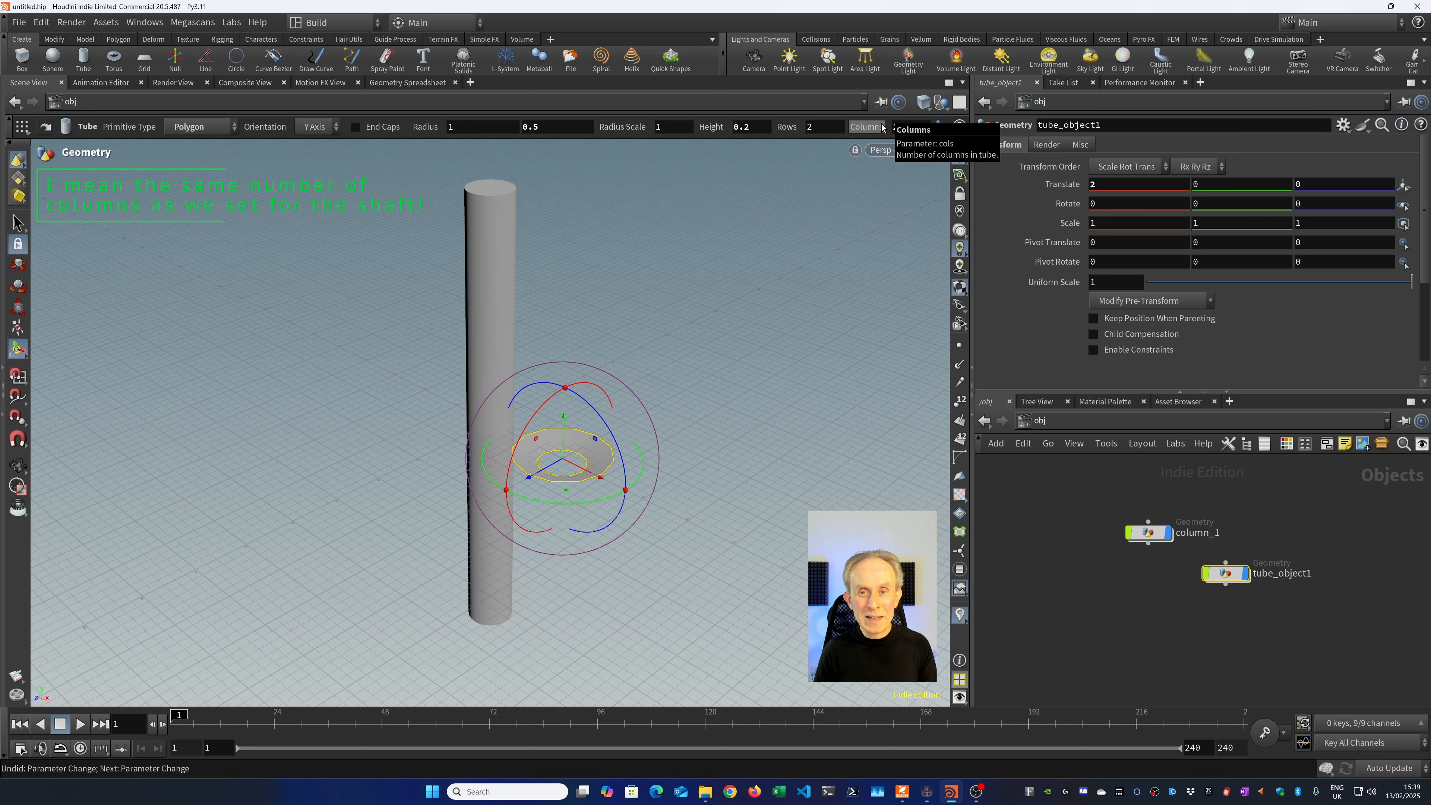
pyautogui.write('24')
pyautogui.press('Return')
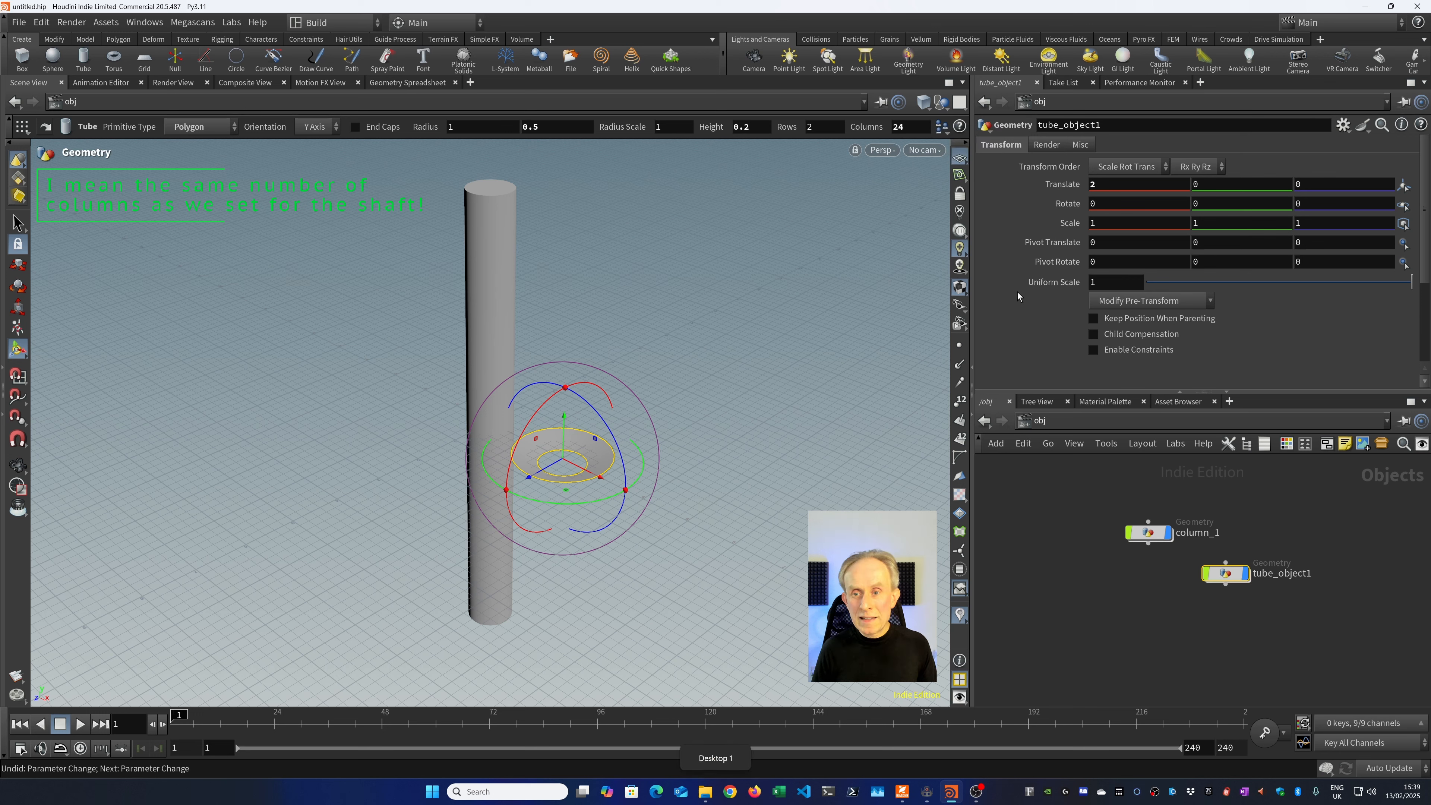
pyautogui.moveTo(818, 127); pyautogui.dragTo(795, 124)
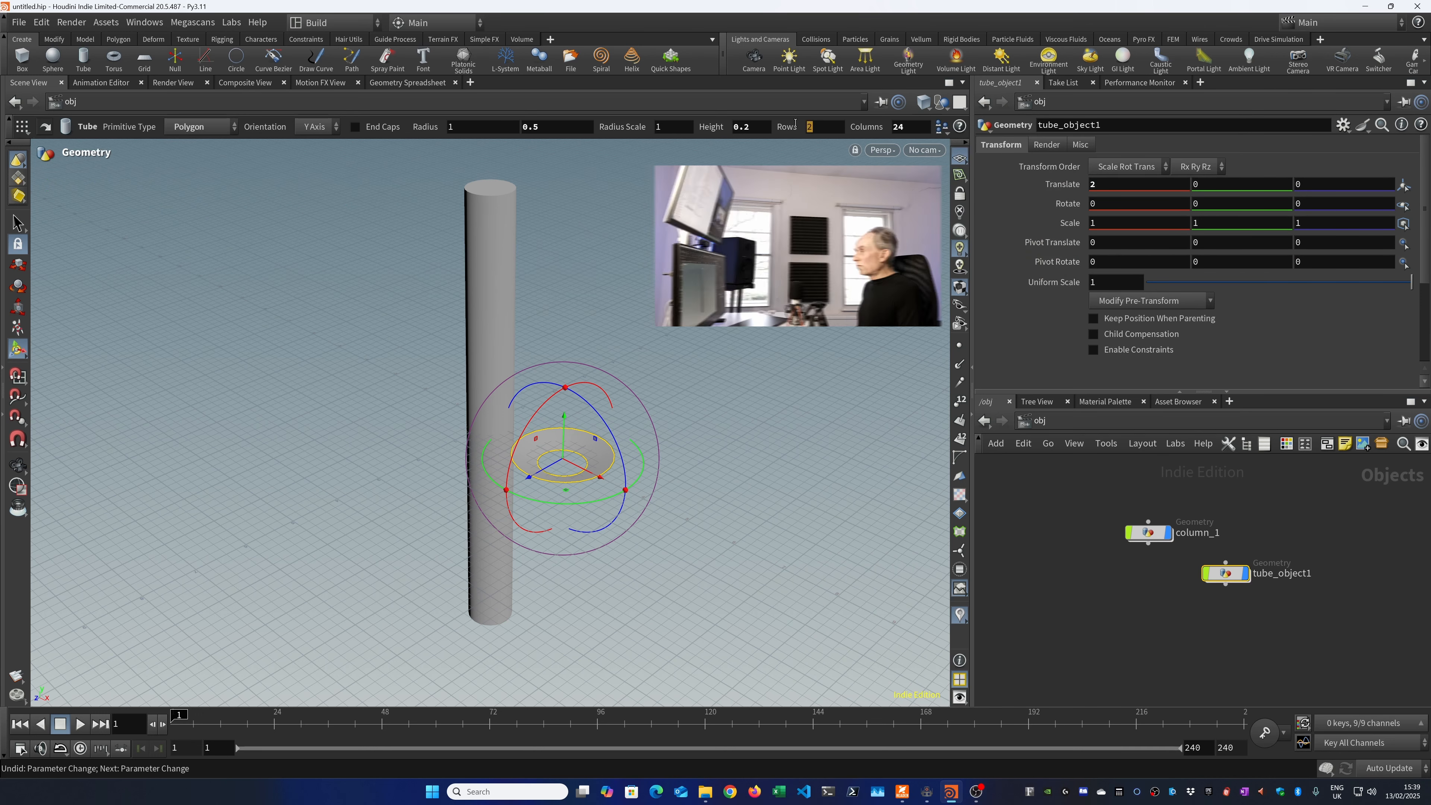
pyautogui.write('4')
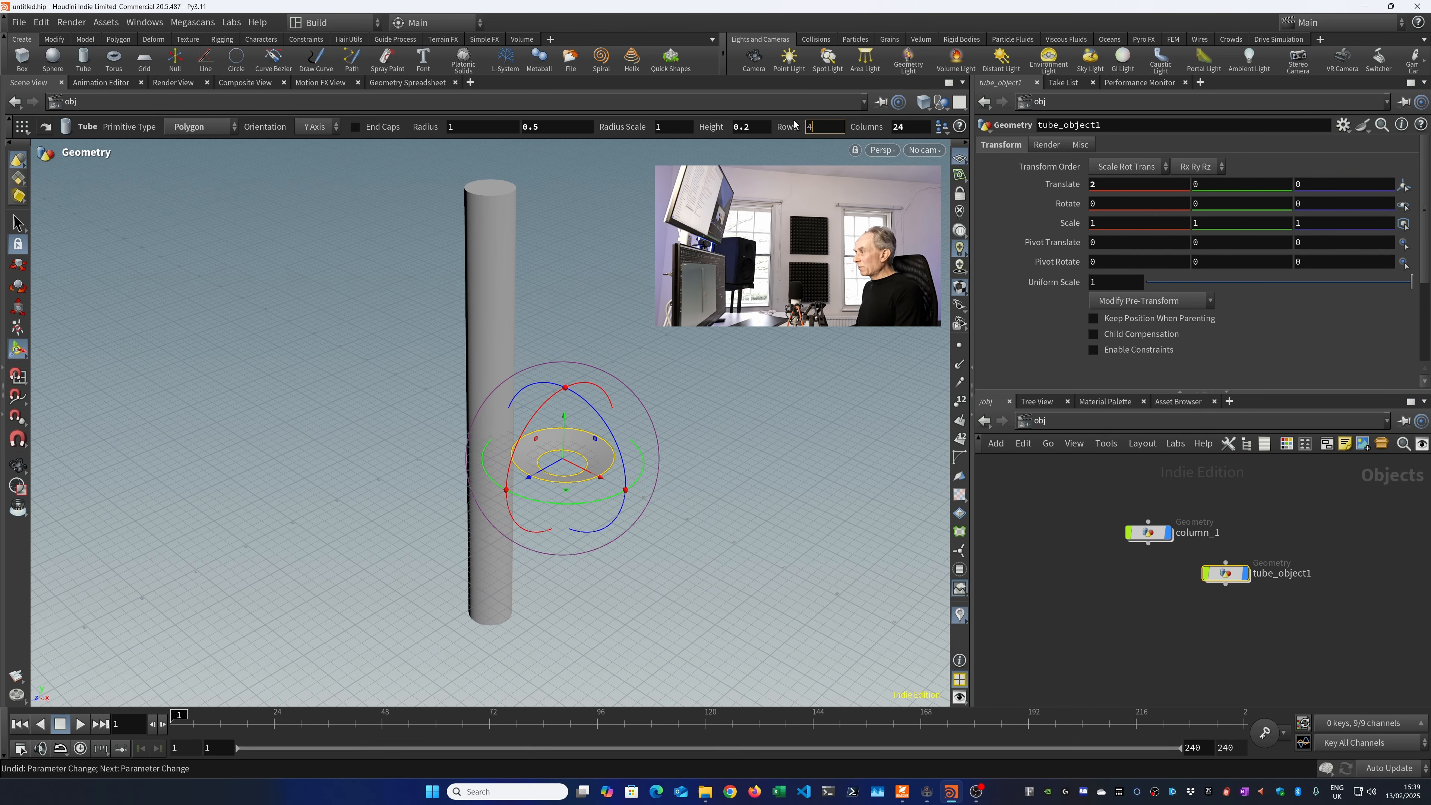
pyautogui.press('Return')
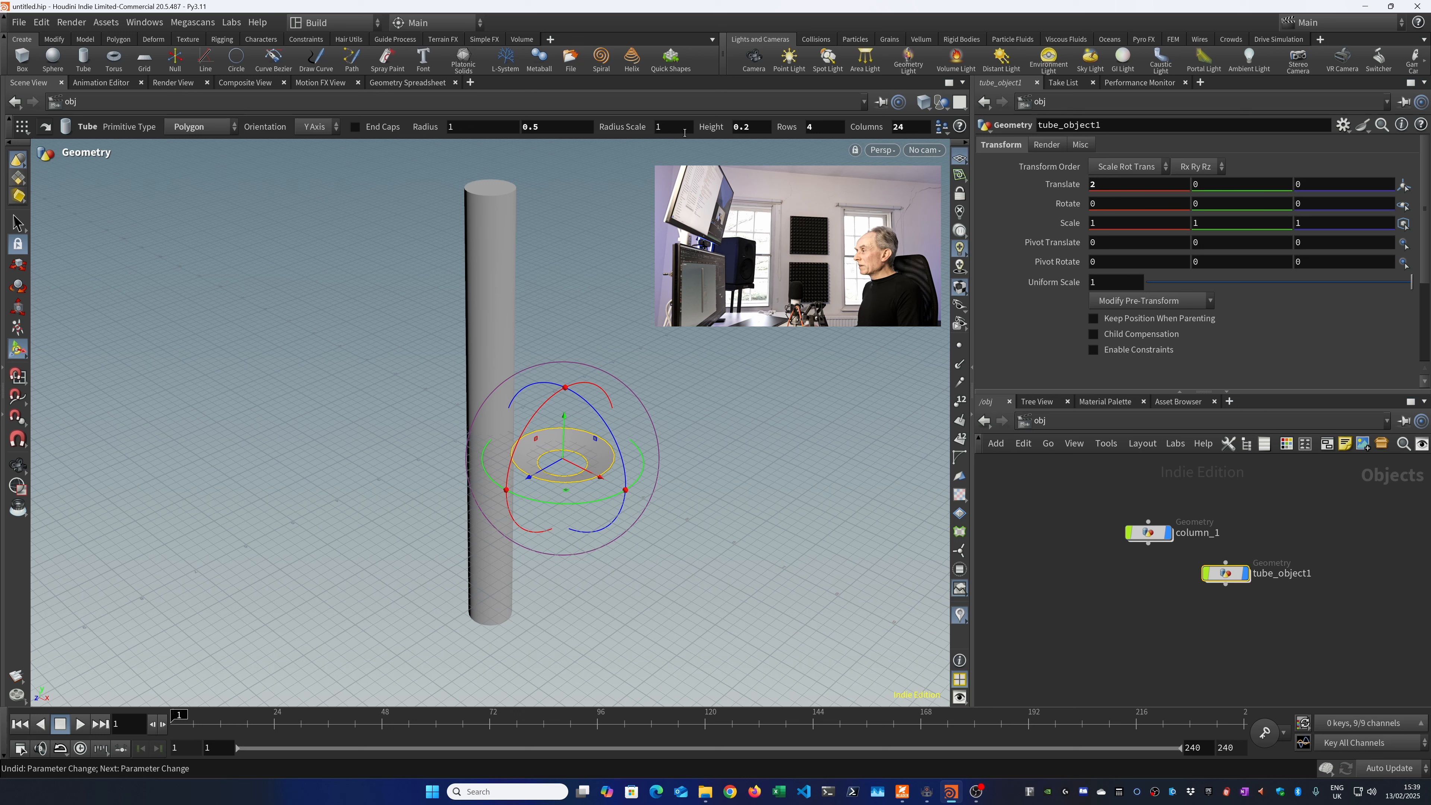
# Switch the viewport to the front view and go down to the second tube's geometry level.
pyautogui.click(881, 151)
pyautogui.moveTo(889, 187)
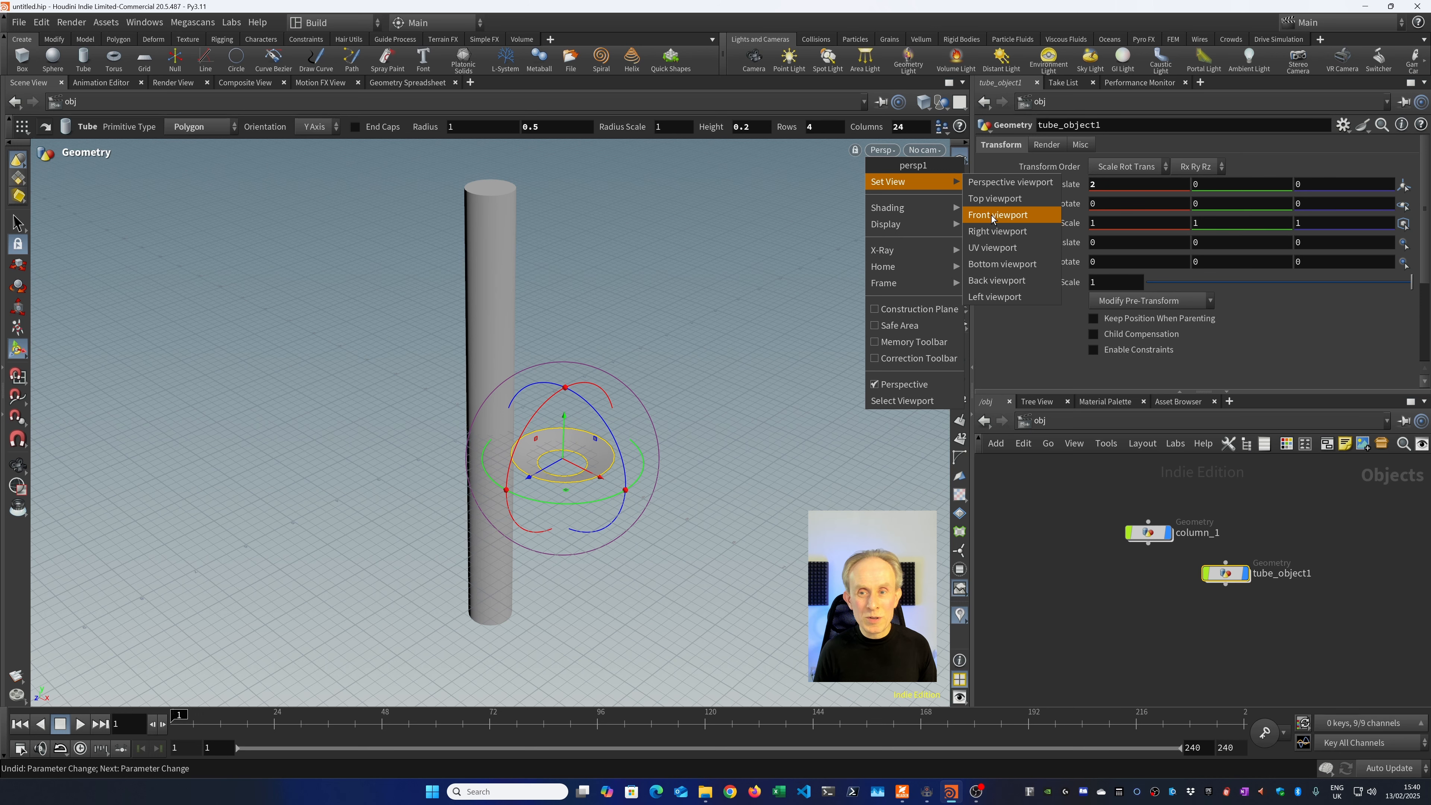
pyautogui.press('Escape')
pyautogui.hotkey('space', '3')
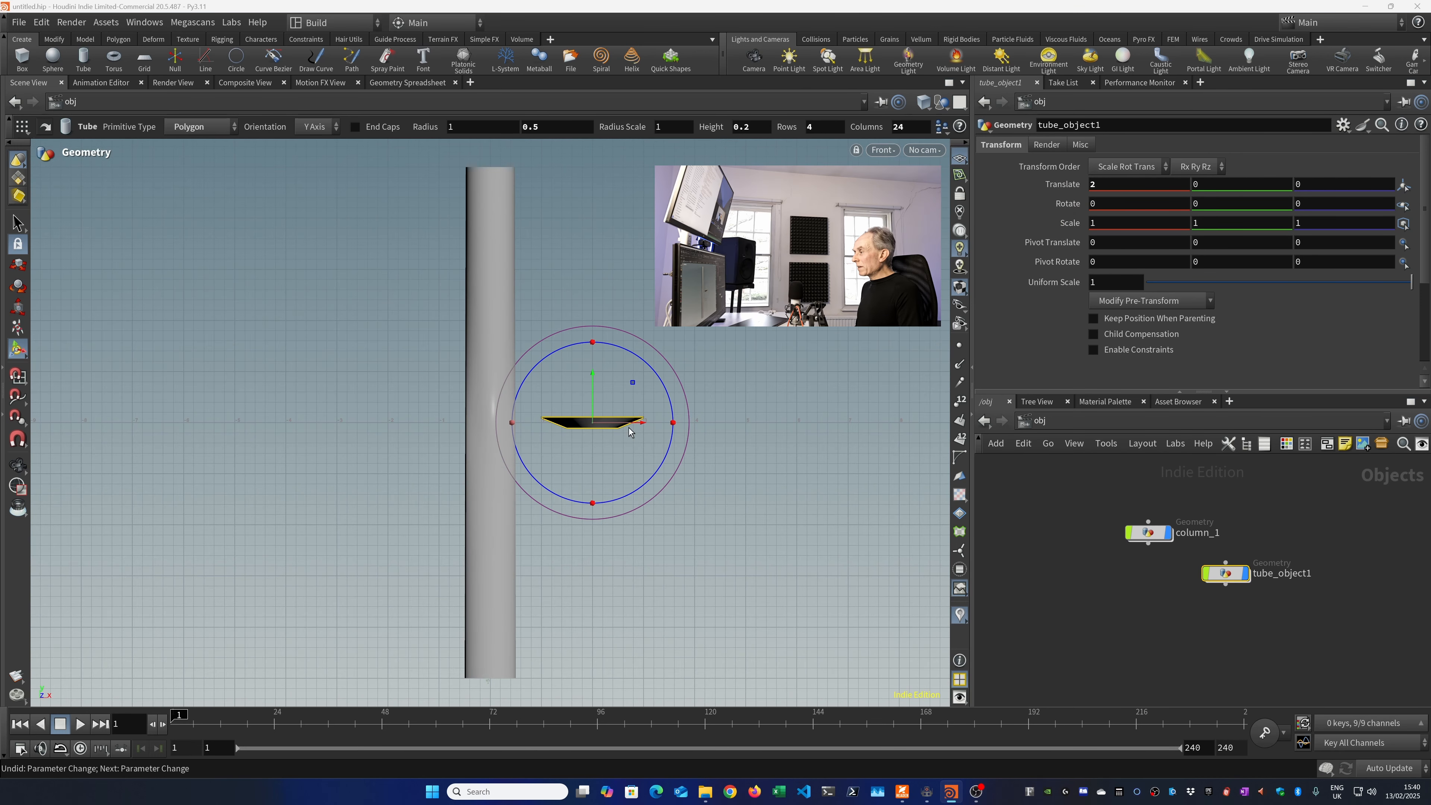
pyautogui.press('Escape')
pyautogui.scroll(1, 630, 429)
pyautogui.scroll(8, 629, 430)
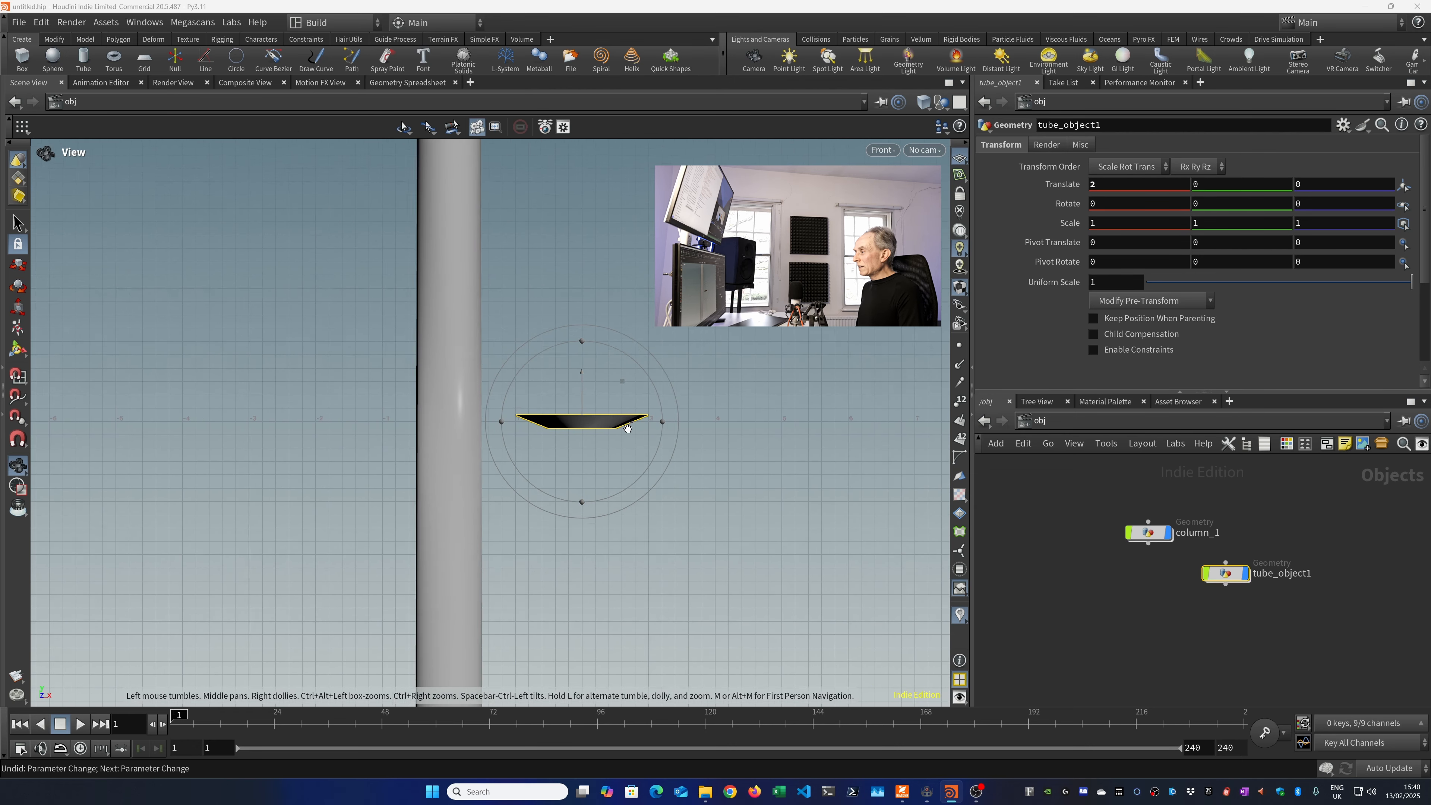
pyautogui.scroll(1, 611, 418)
pyautogui.press('Return')
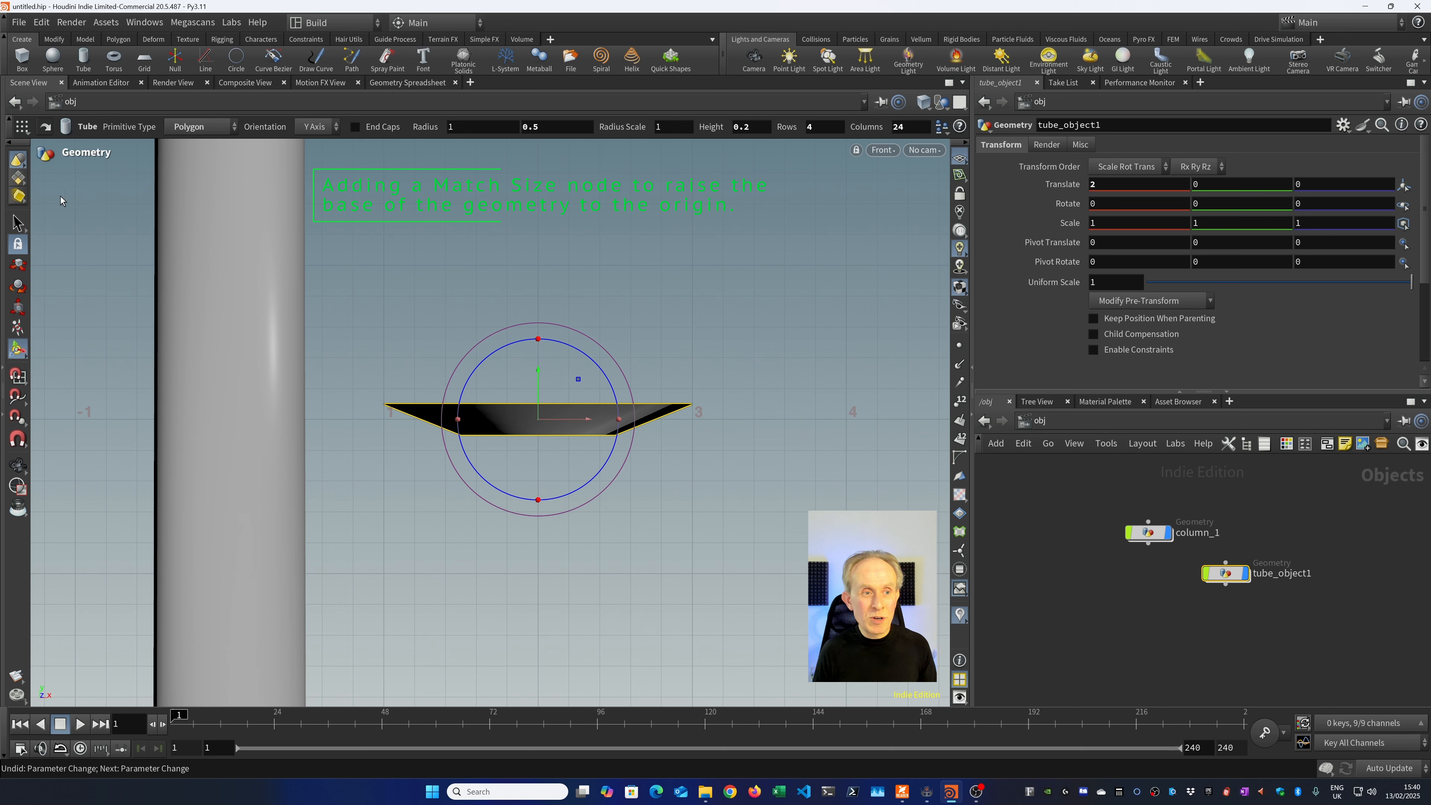
pyautogui.click(17, 179)
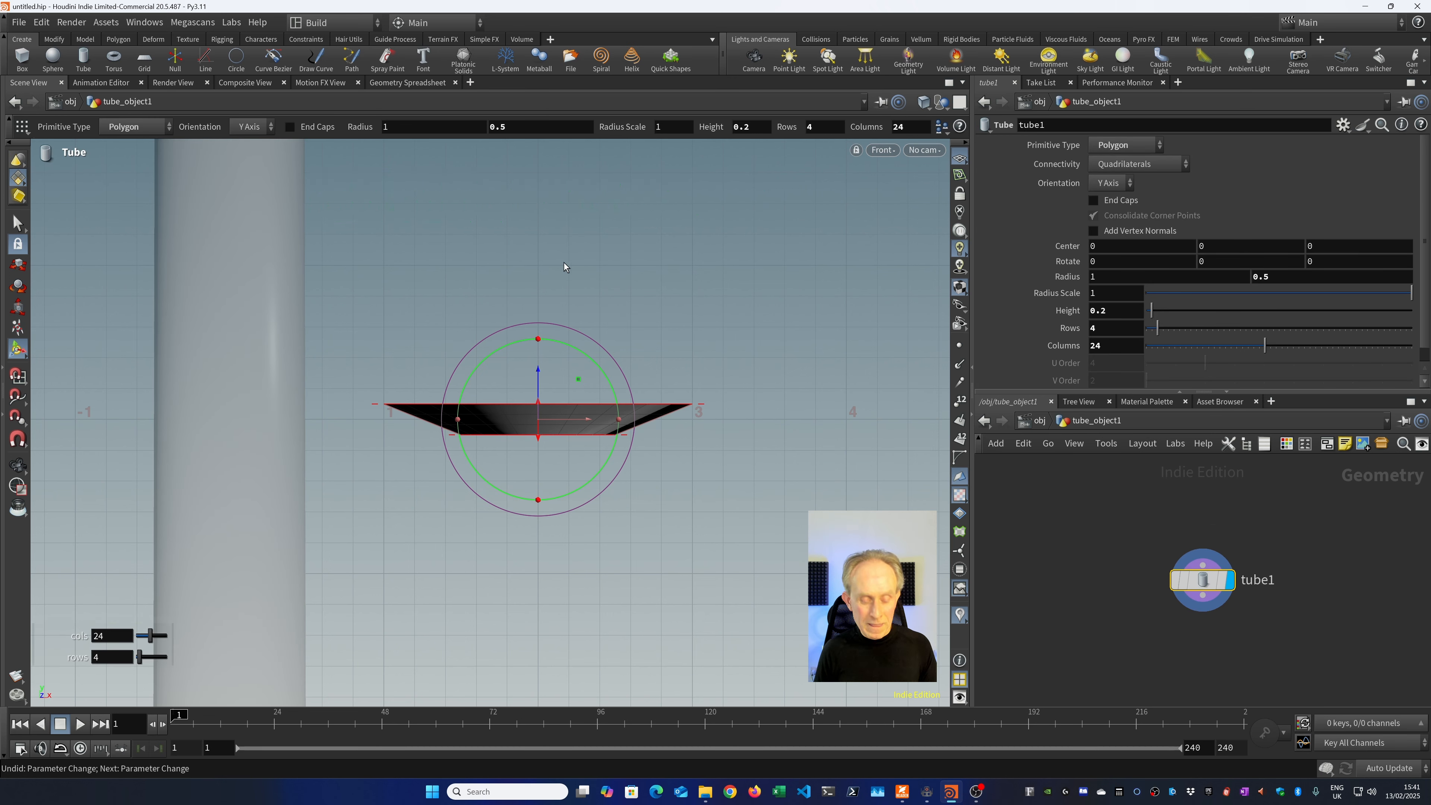
pyautogui.press('Tab')
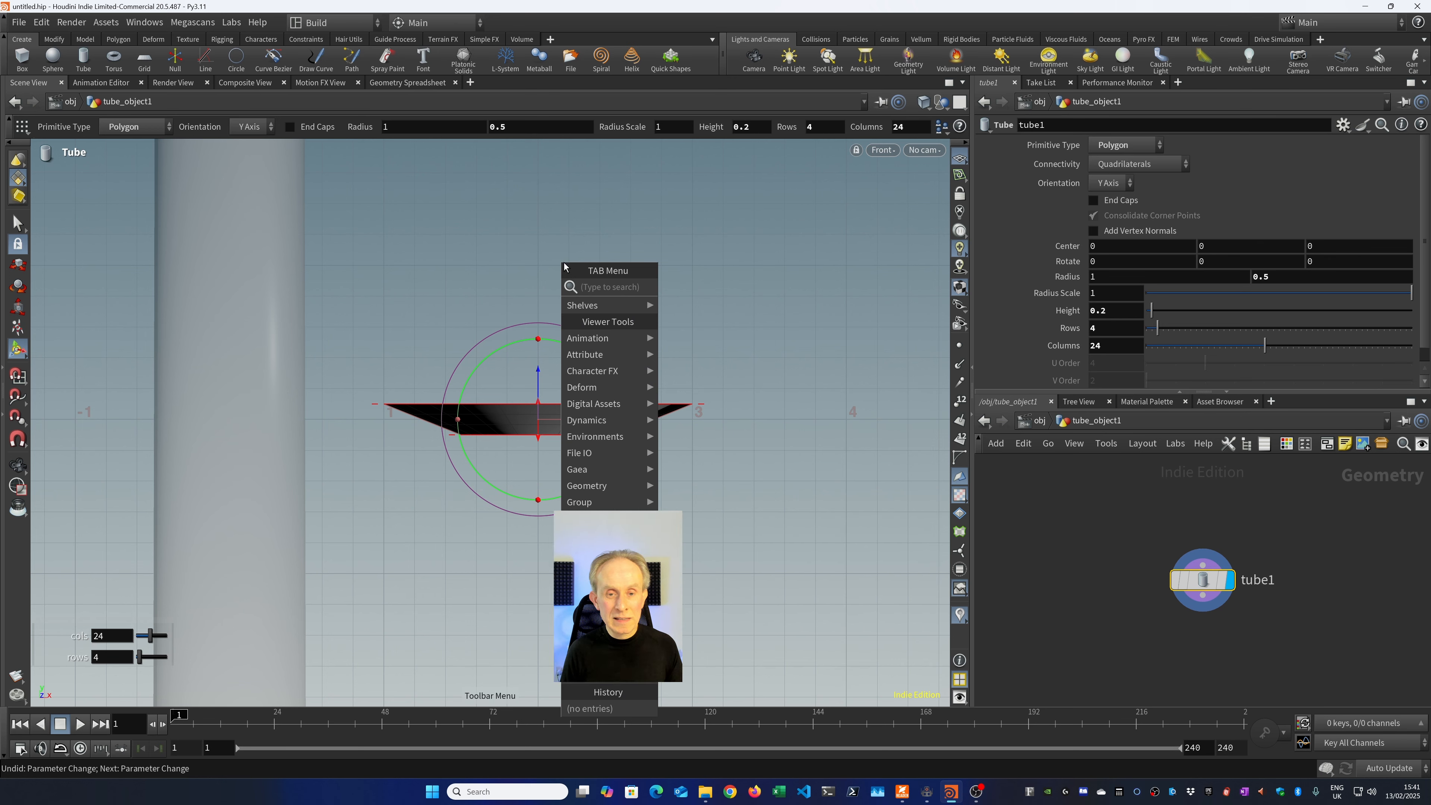
pyautogui.write('m')
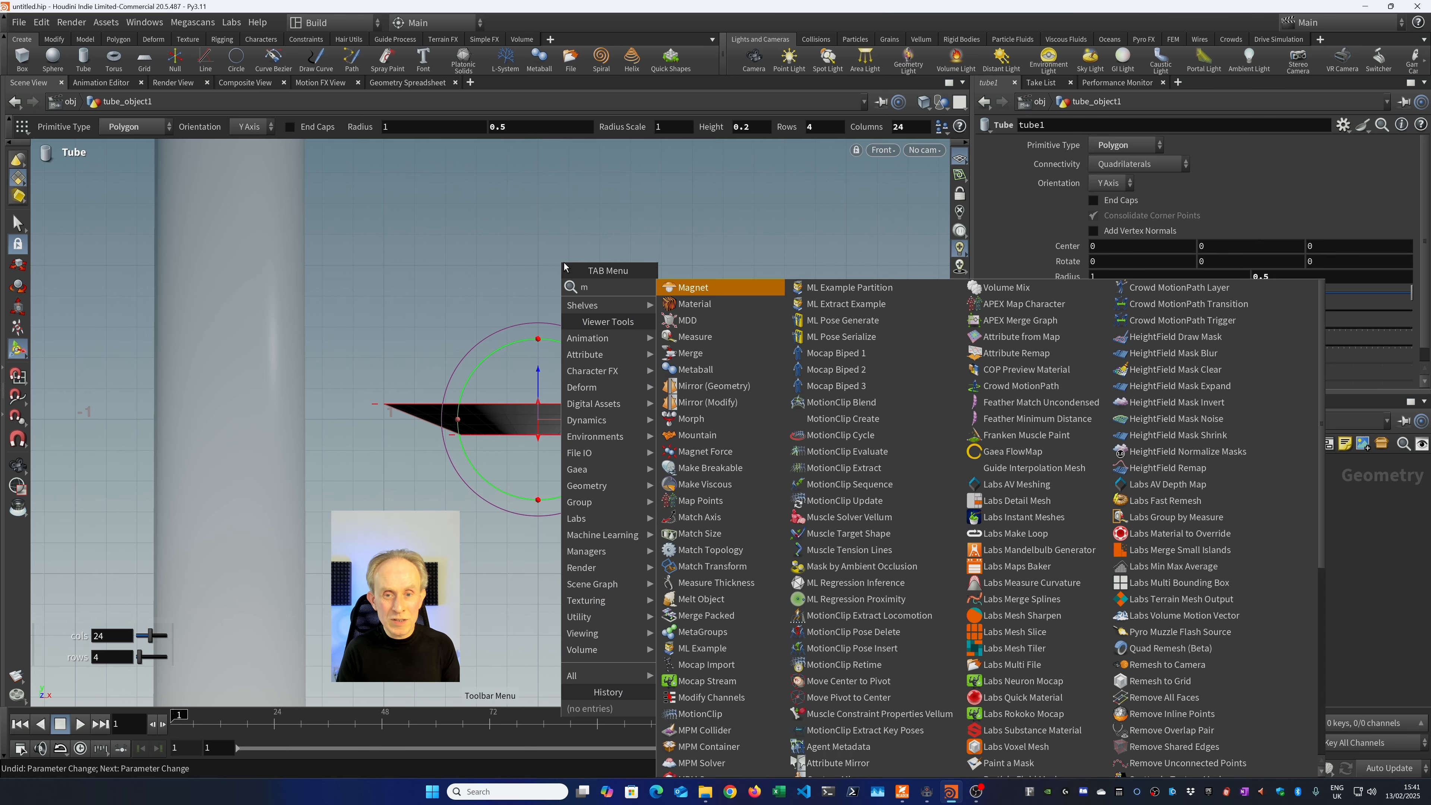
pyautogui.write(' s')
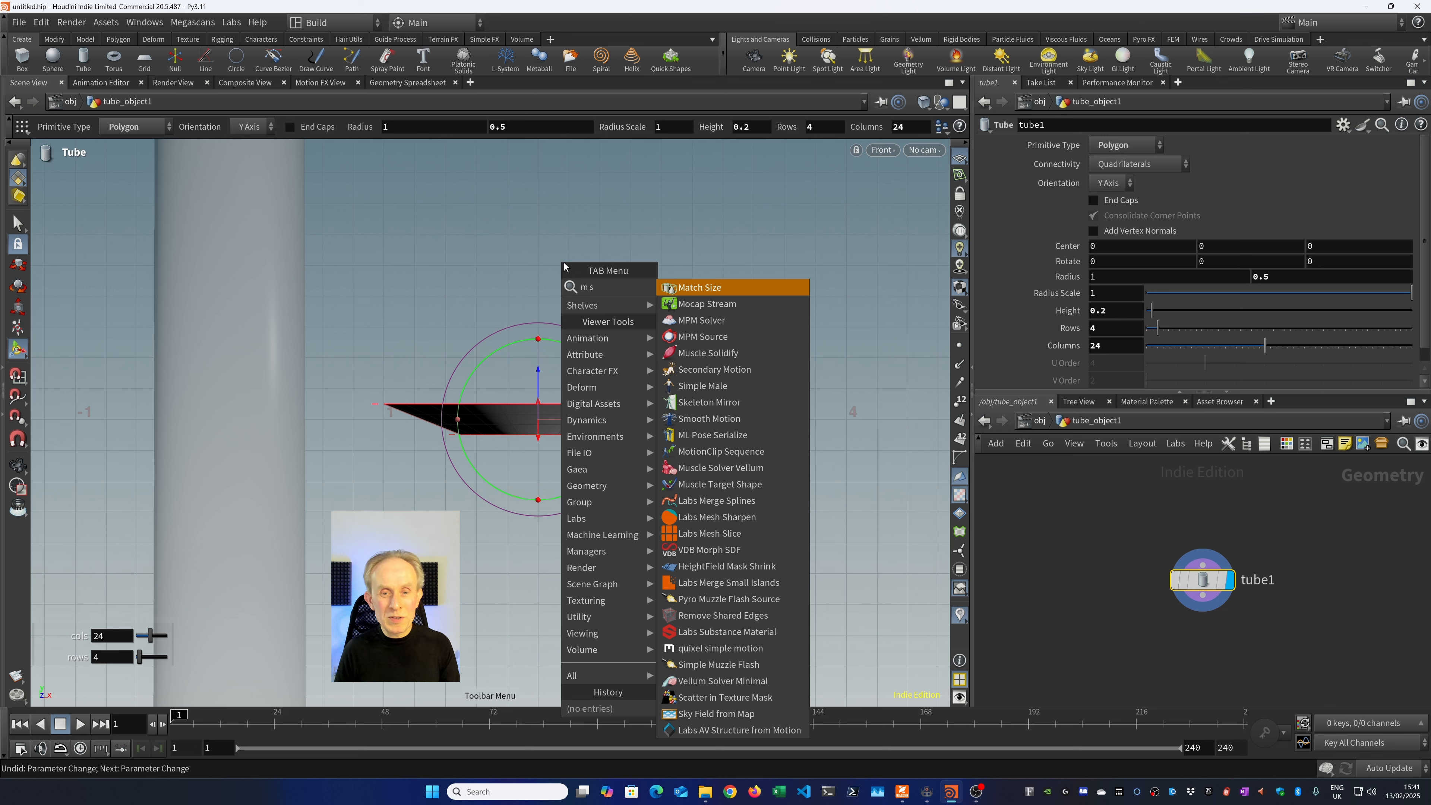
pyautogui.press('Escape')
# Add a Match Size node for all polygons of the second tube and set its Justify Y to Min.
pyautogui.press('Tab')
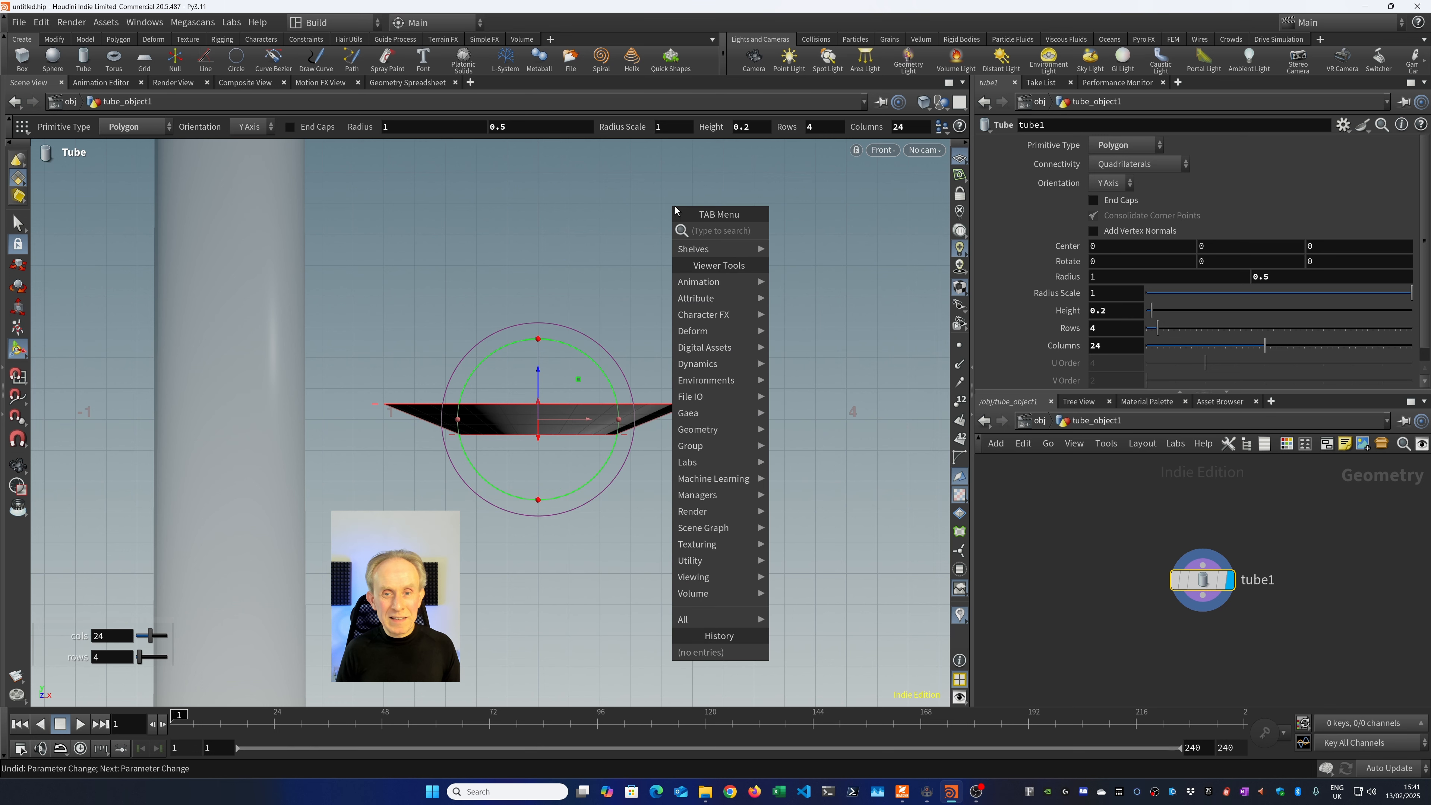
pyautogui.moveTo(724, 429)
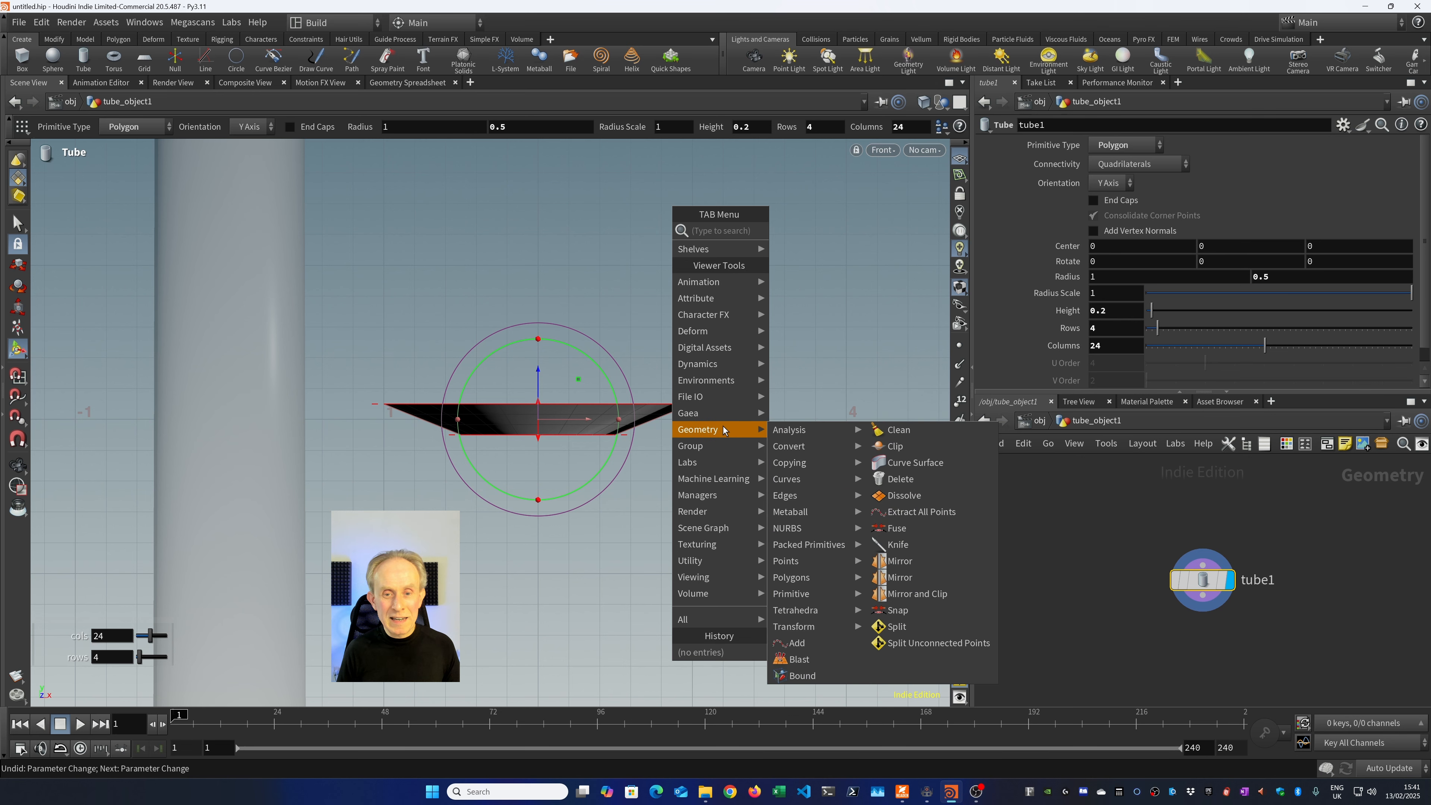
pyautogui.moveTo(801, 435)
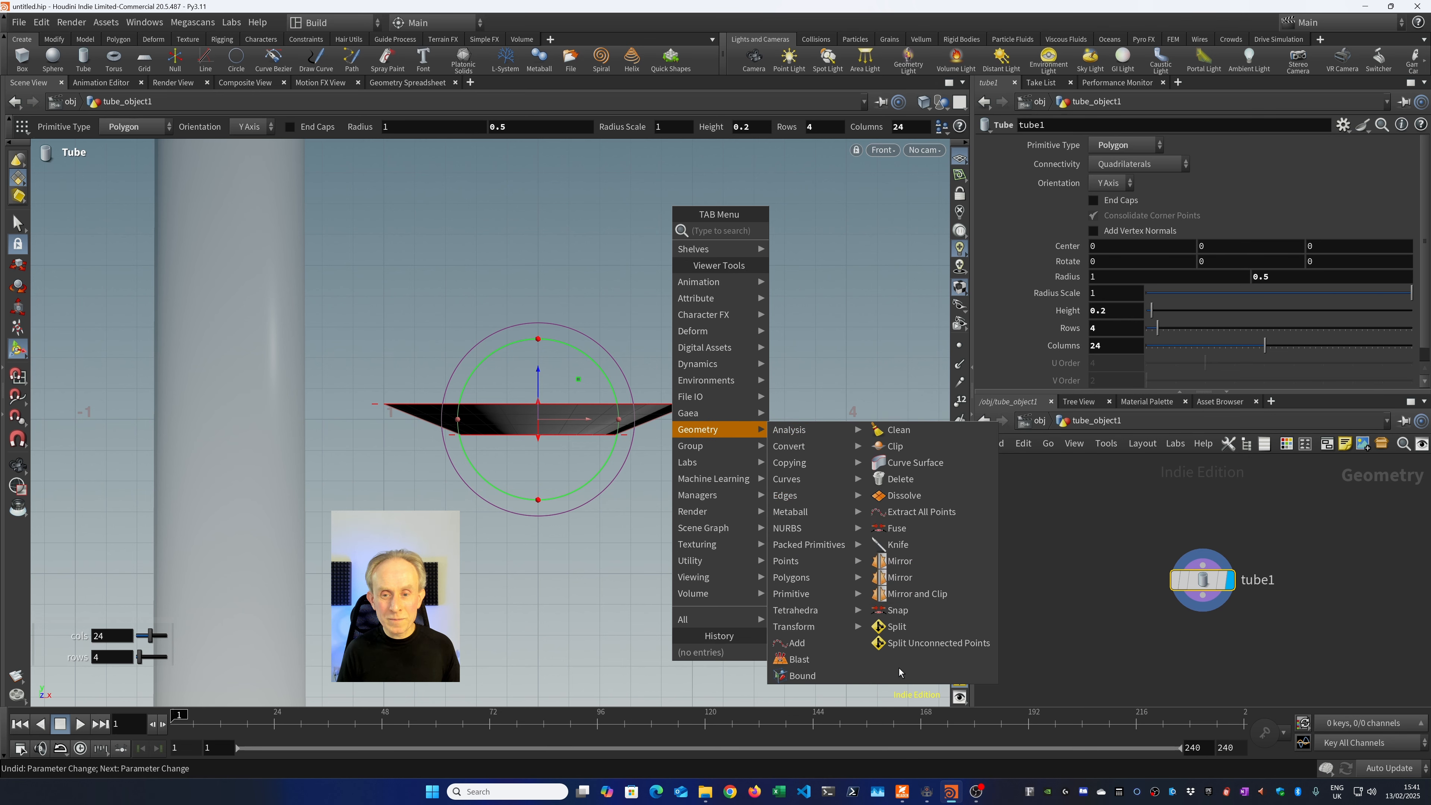
pyautogui.moveTo(806, 626)
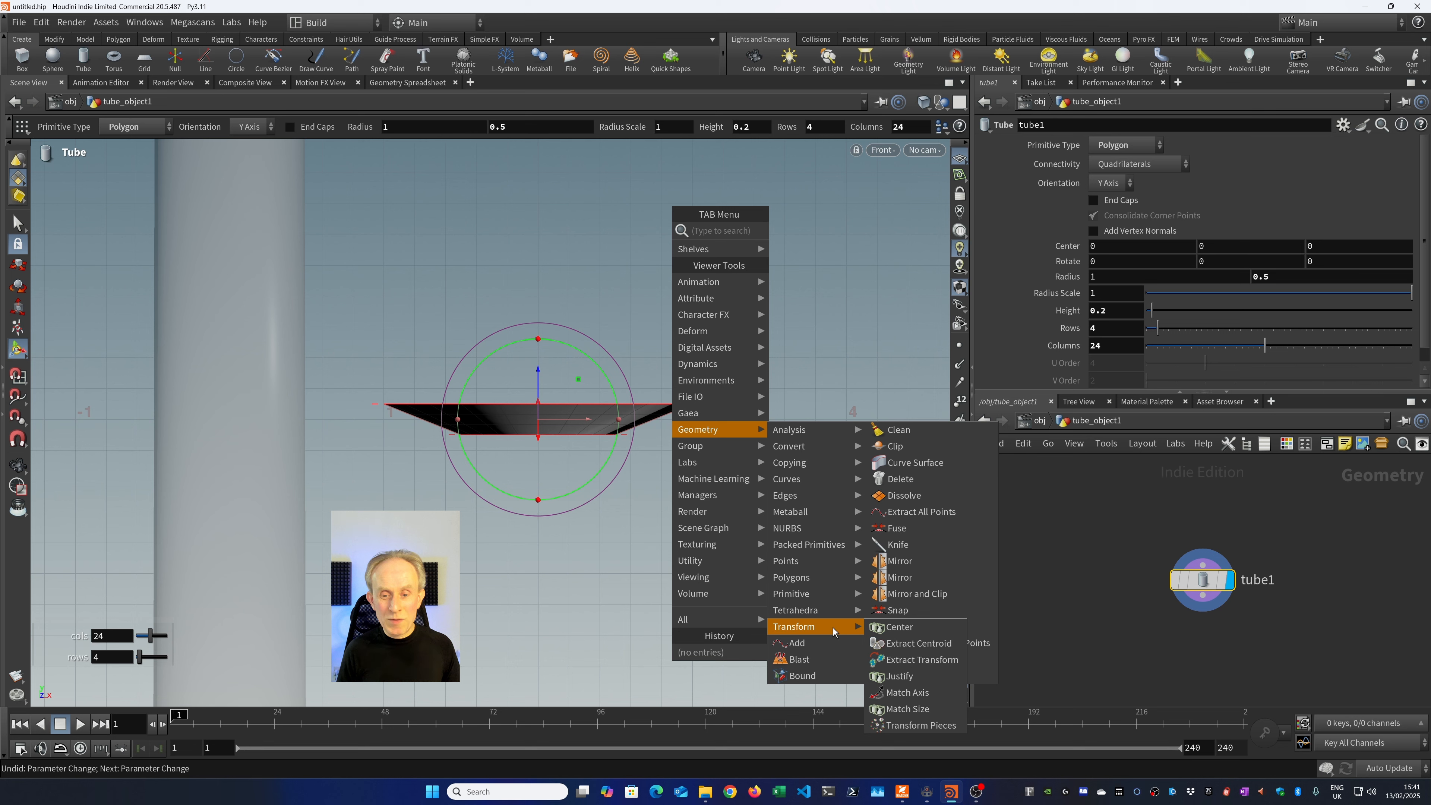
pyautogui.click(891, 709)
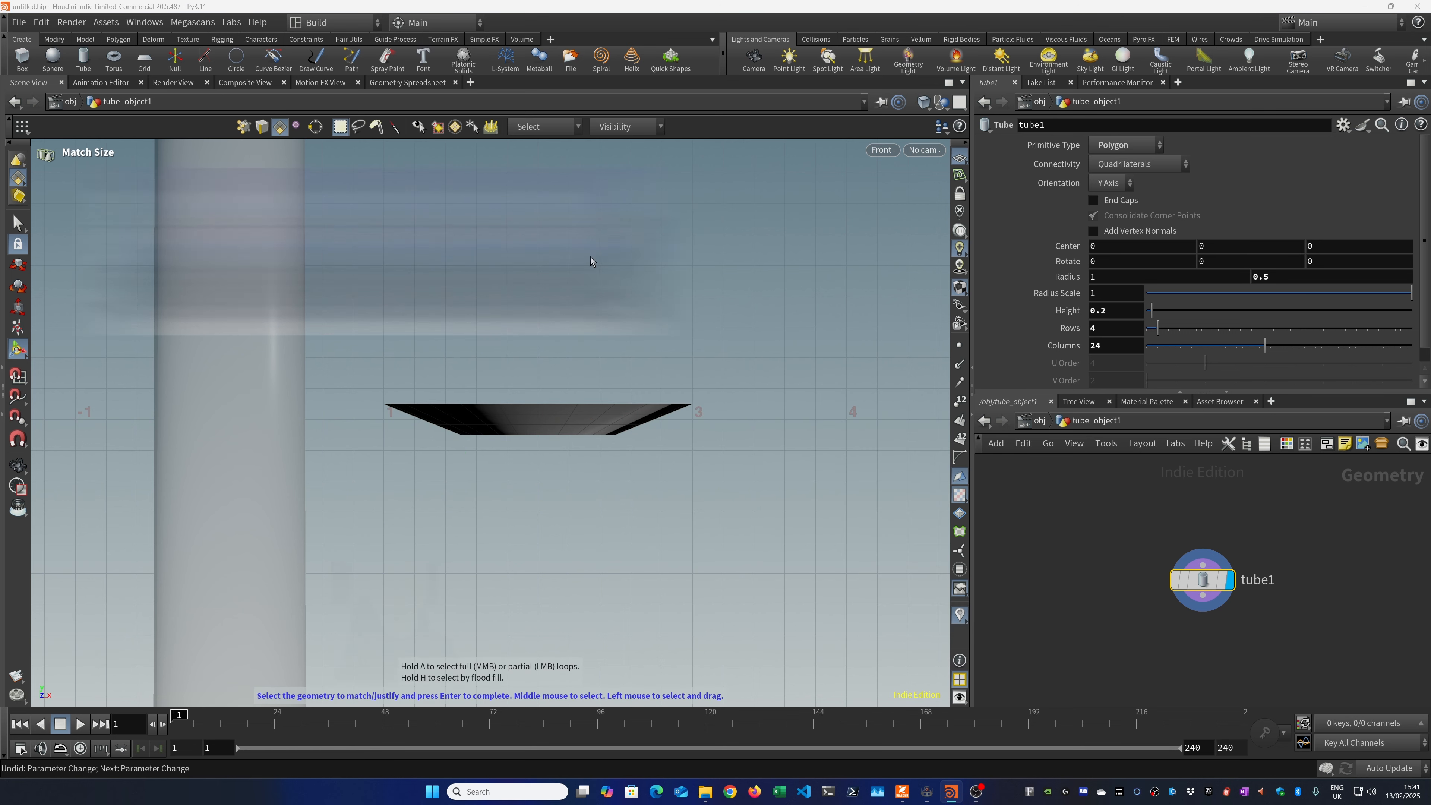
pyautogui.doubleClick(531, 417)
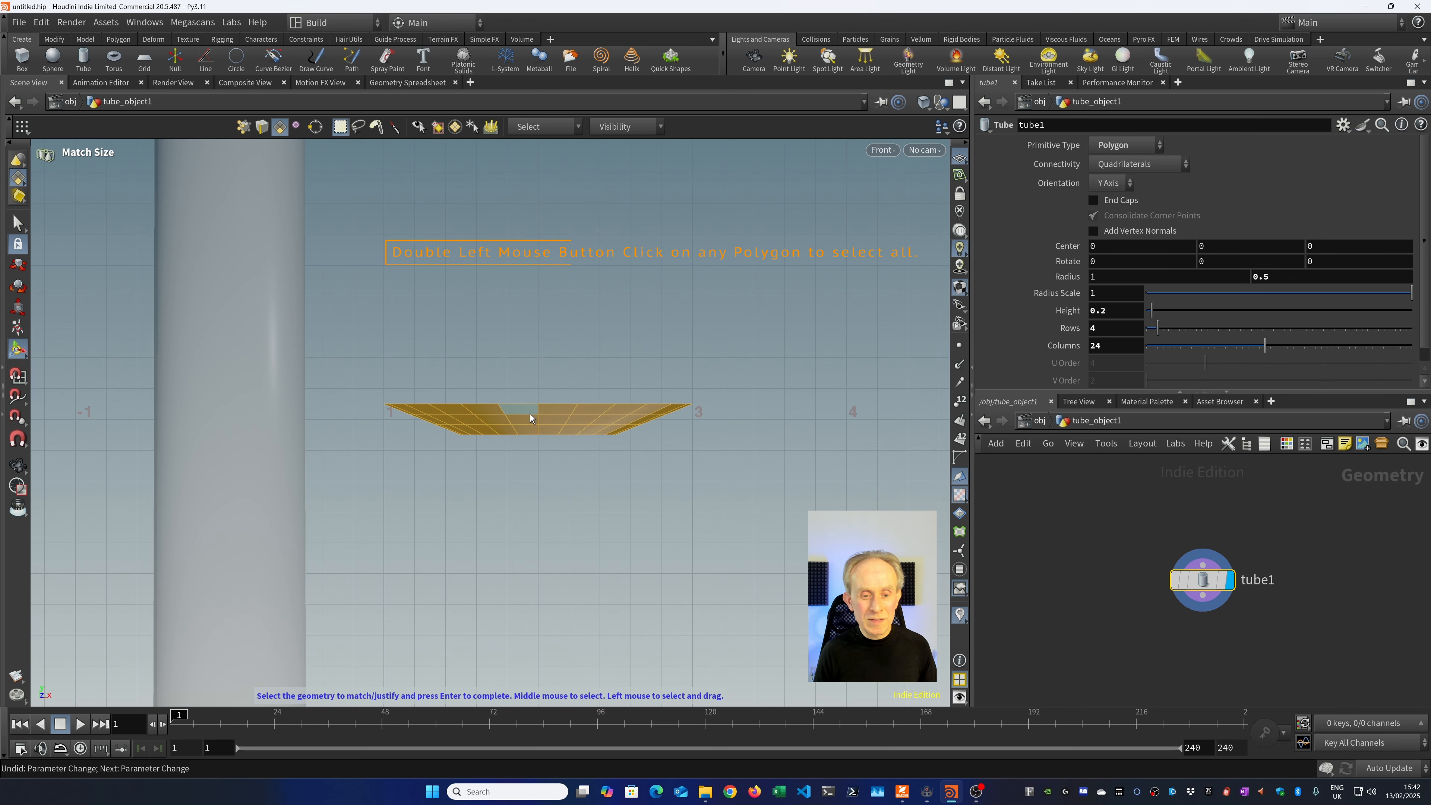
pyautogui.press('Return')
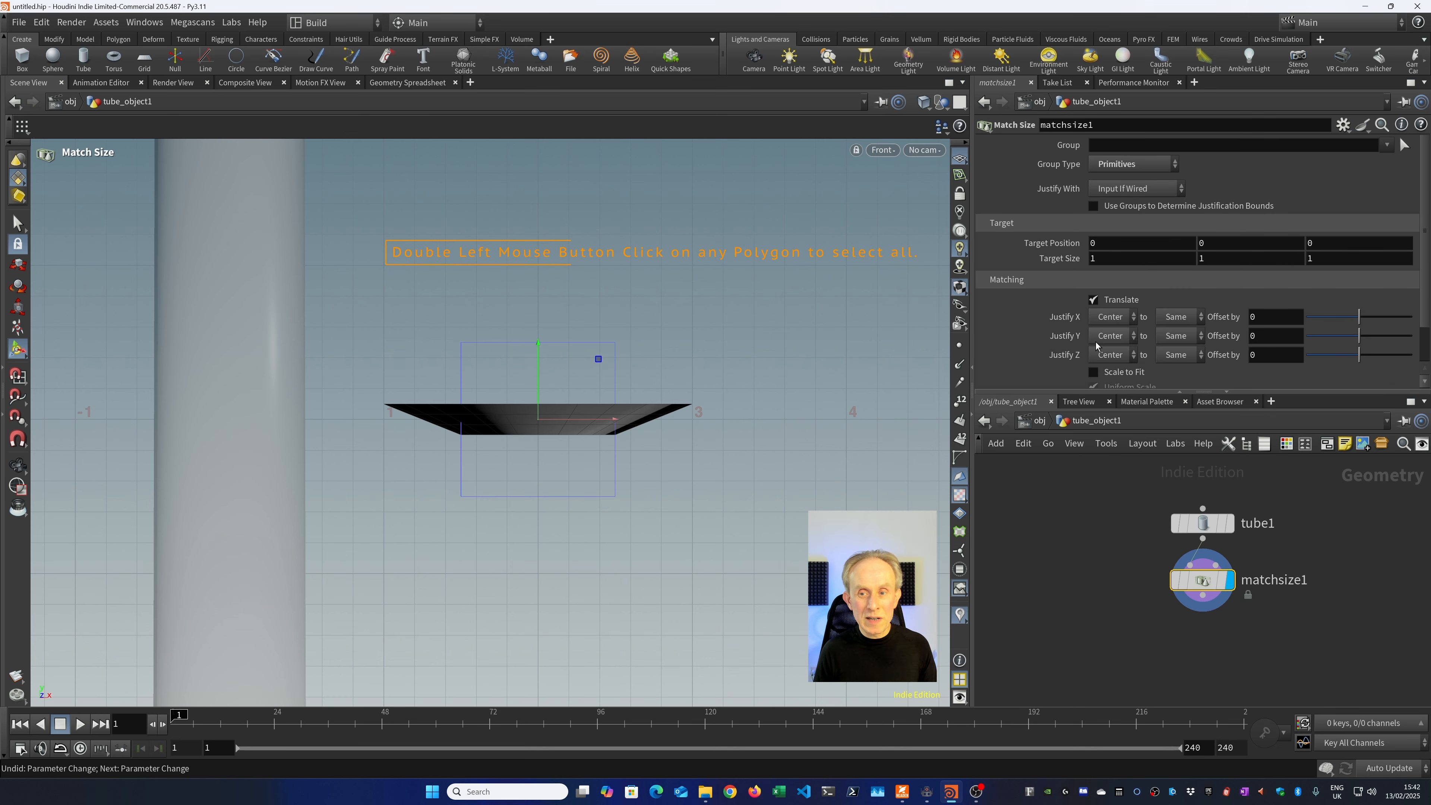
pyautogui.click(1108, 336)
pyautogui.click(1104, 372)
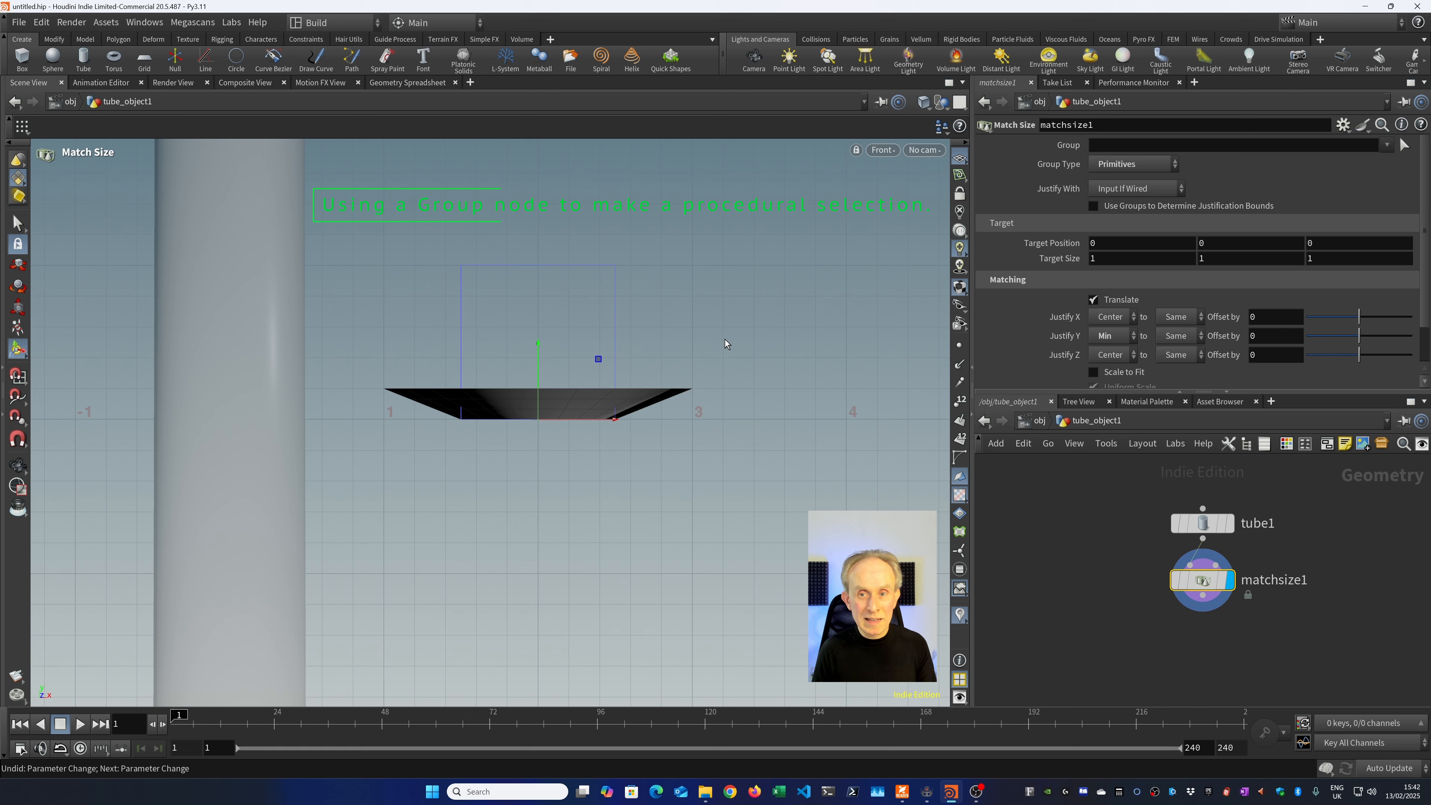
# Return to the perspective view and add a Group node covering all polygons of the second tube.
pyautogui.hotkey('space', '1')
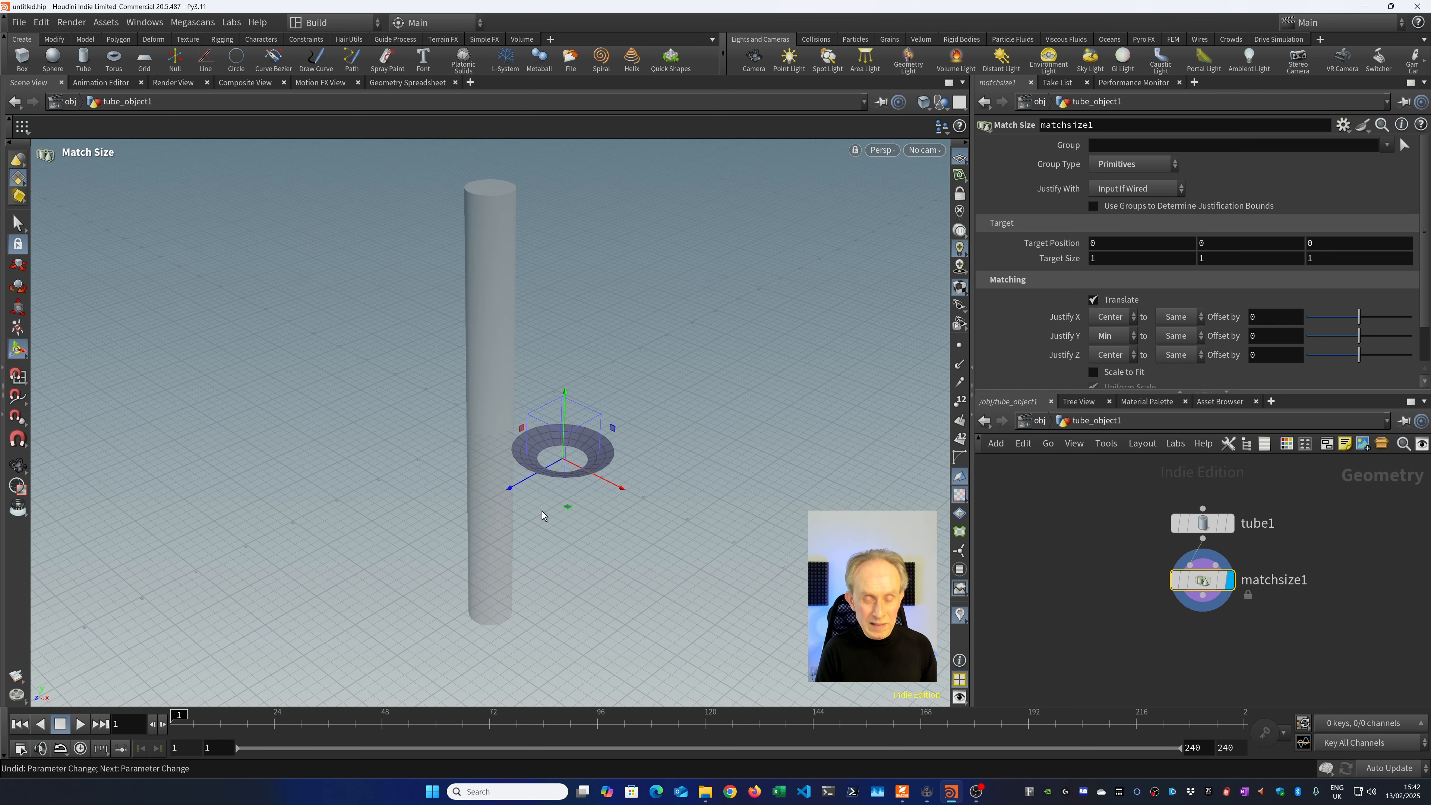
pyautogui.press('space')
pyautogui.scroll(8, 543, 507)
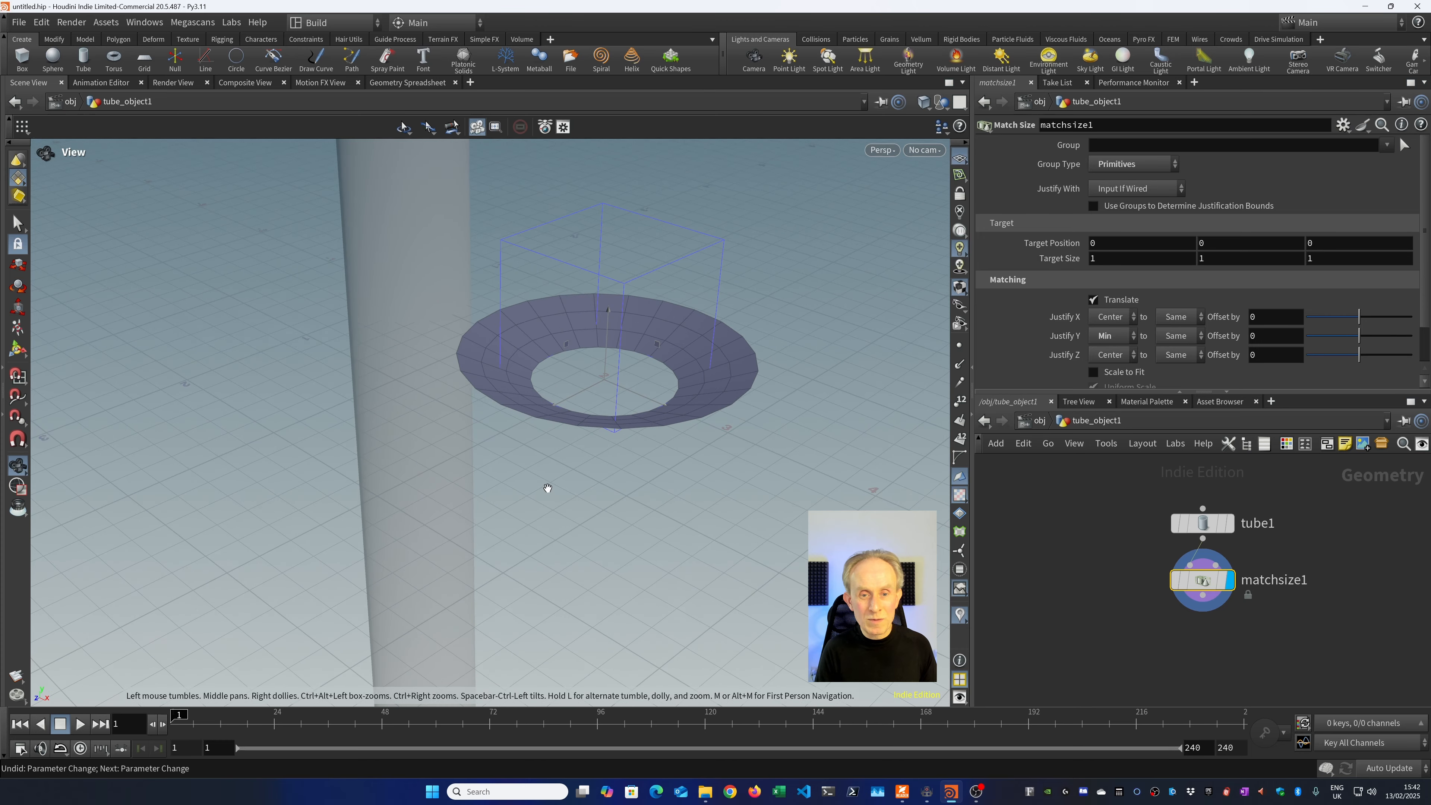
pyautogui.moveTo(655, 501); pyautogui.dragTo(618, 541)
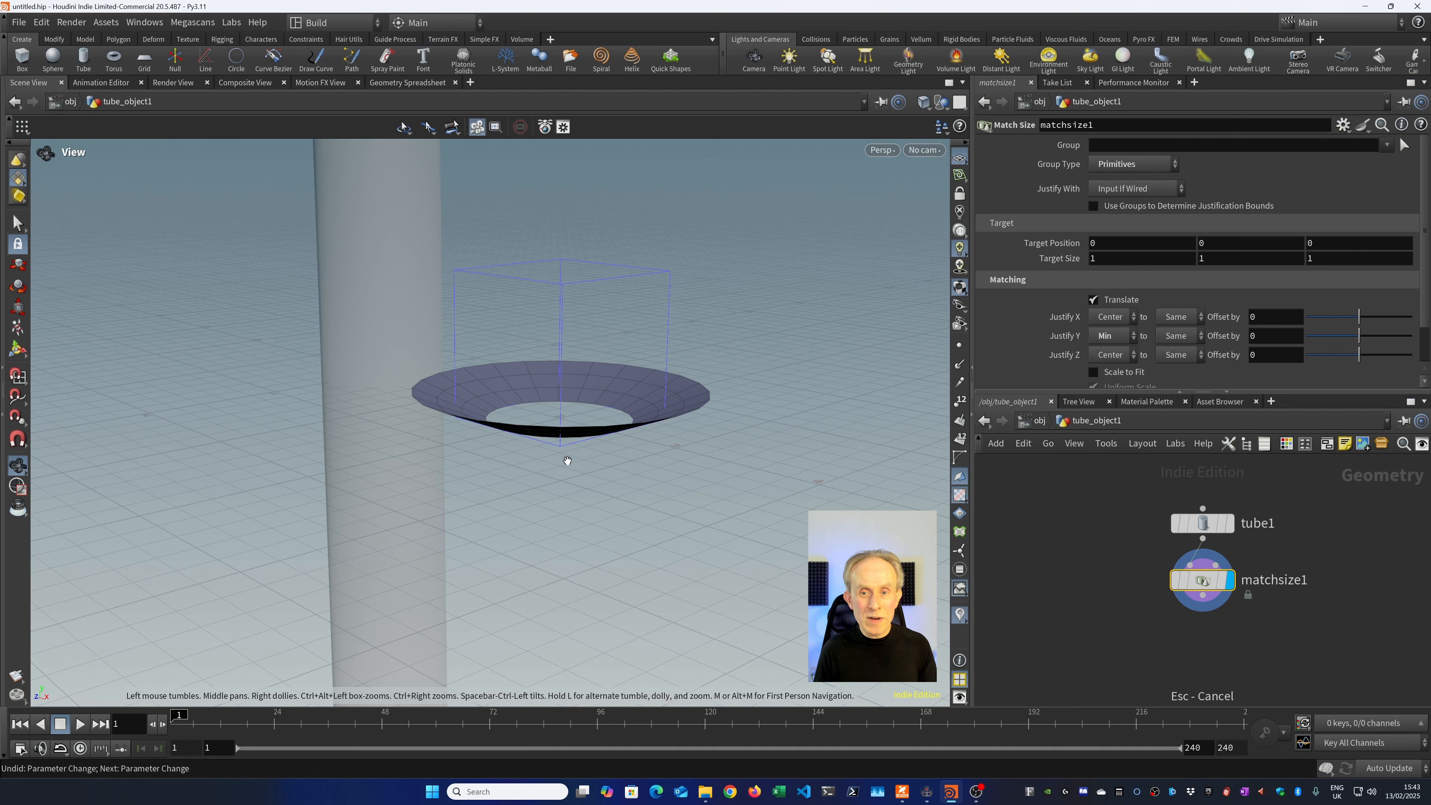
pyautogui.press('Tab')
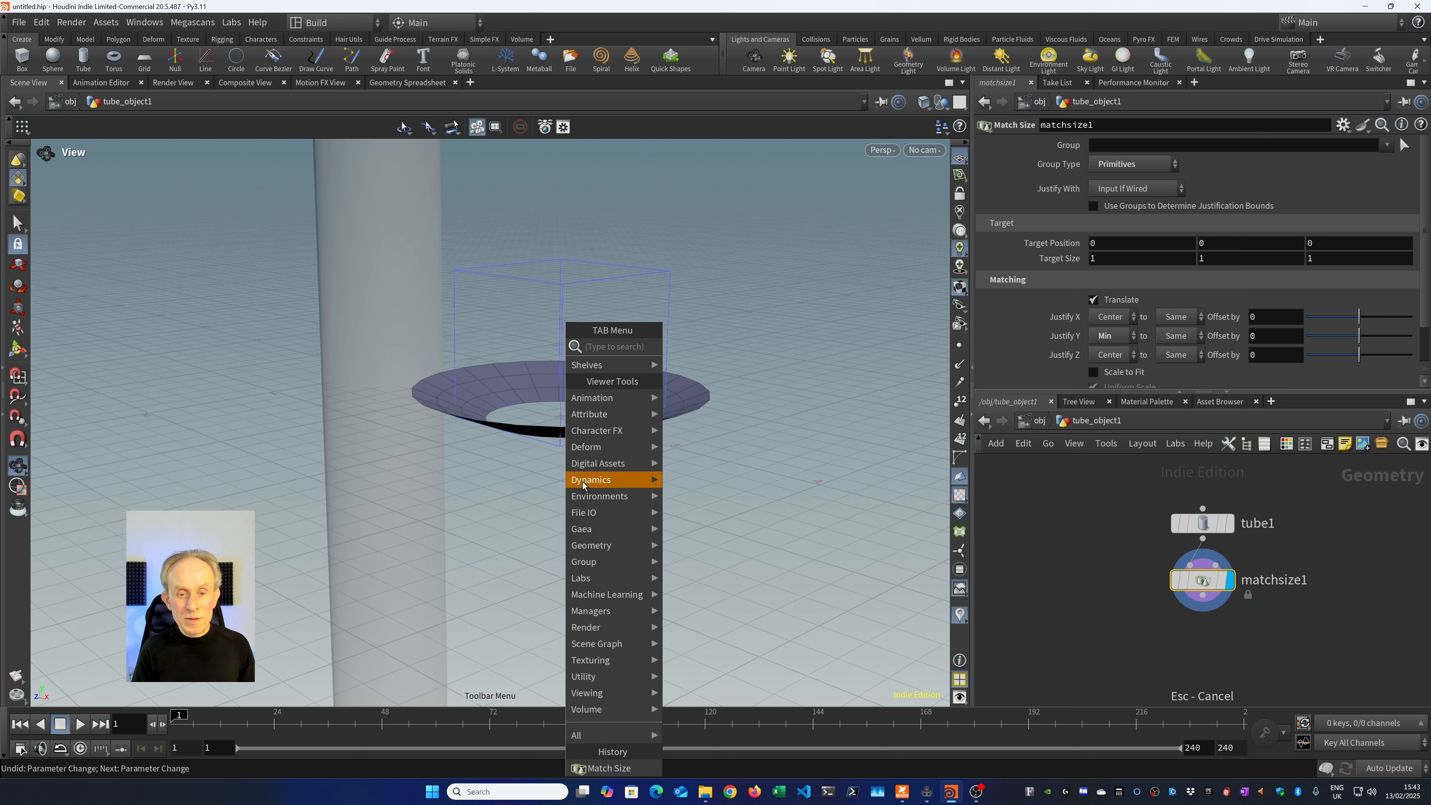
pyautogui.moveTo(622, 567)
pyautogui.click(693, 562)
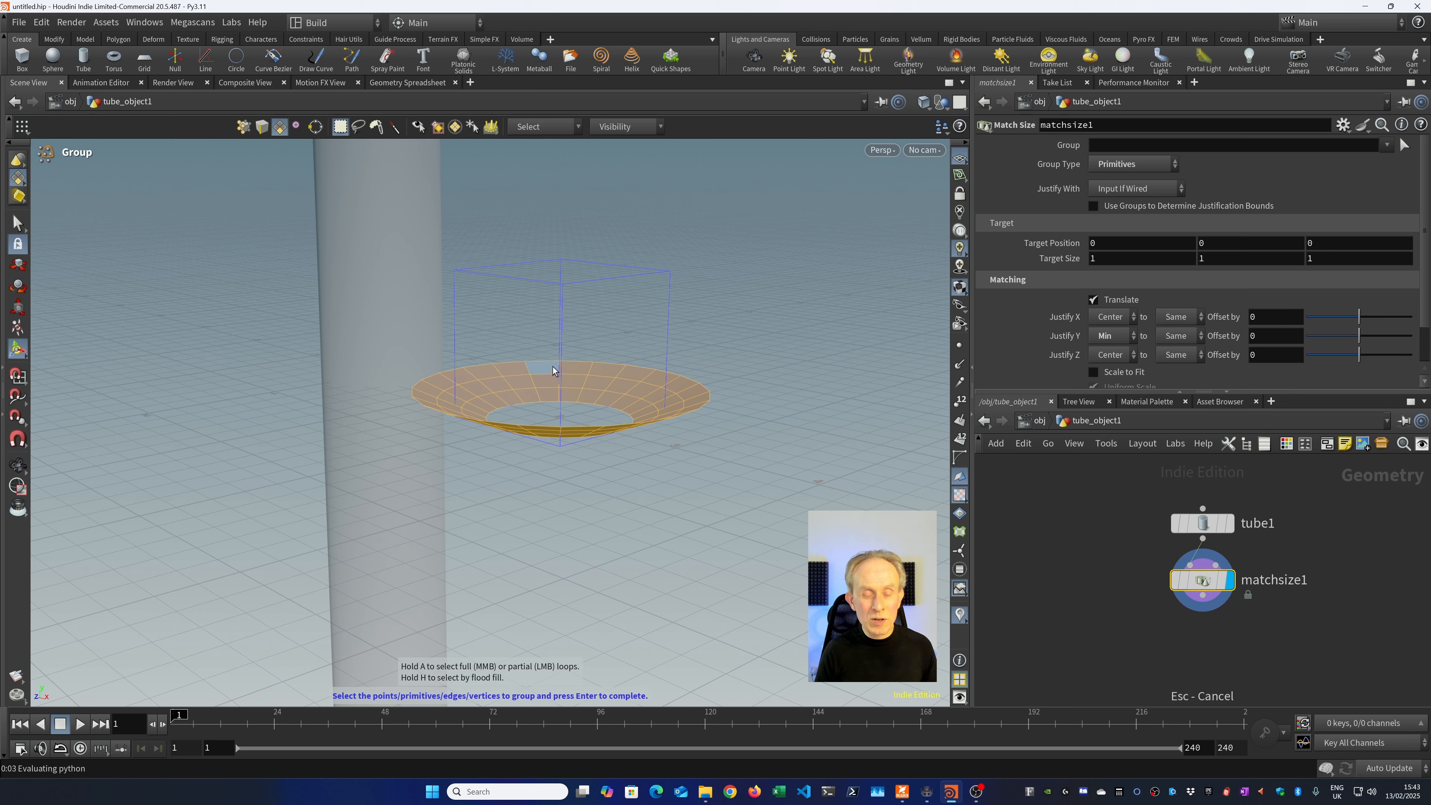
pyautogui.press('Return')
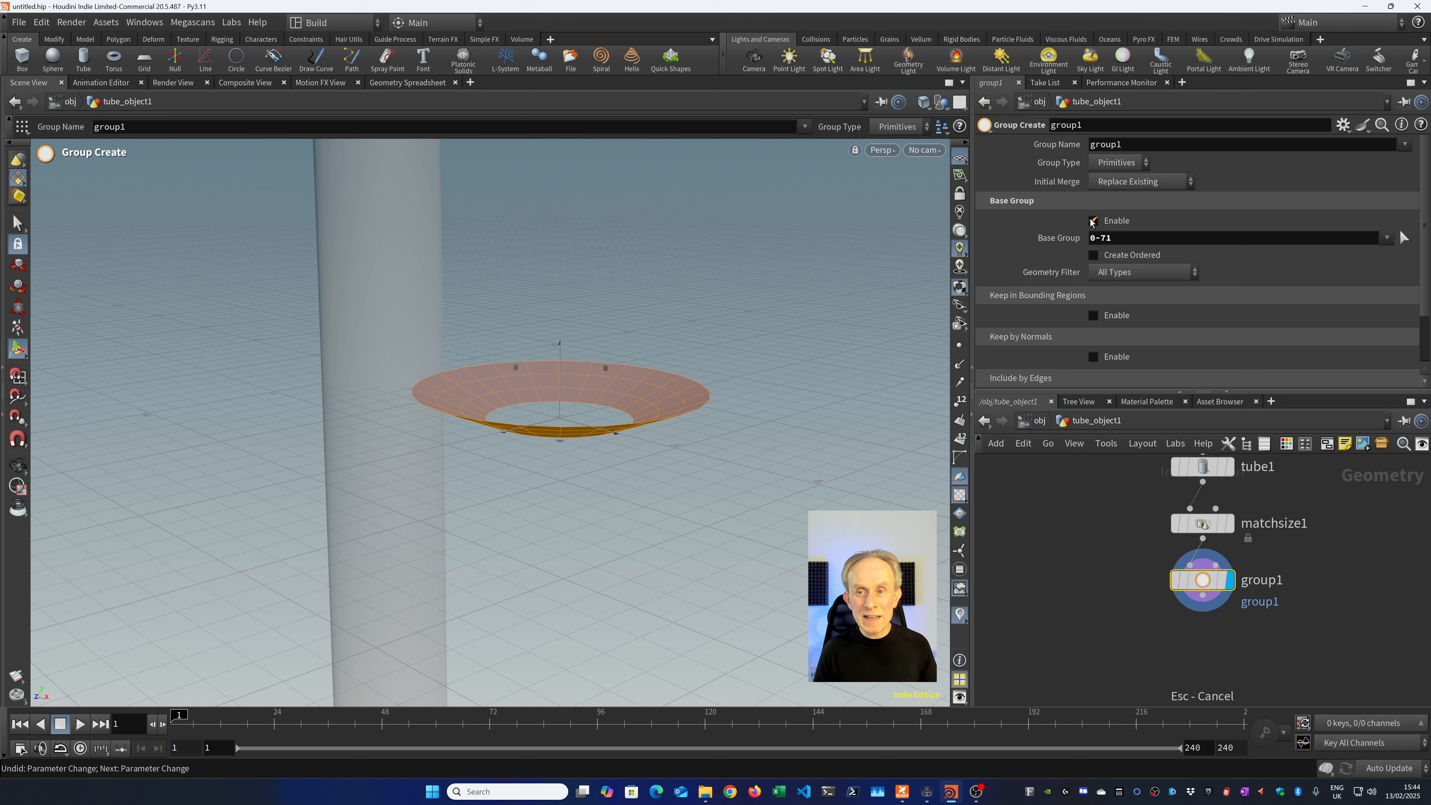
# Clear and disable the Group node's base group, and name the group "top".
pyautogui.click(1124, 240)
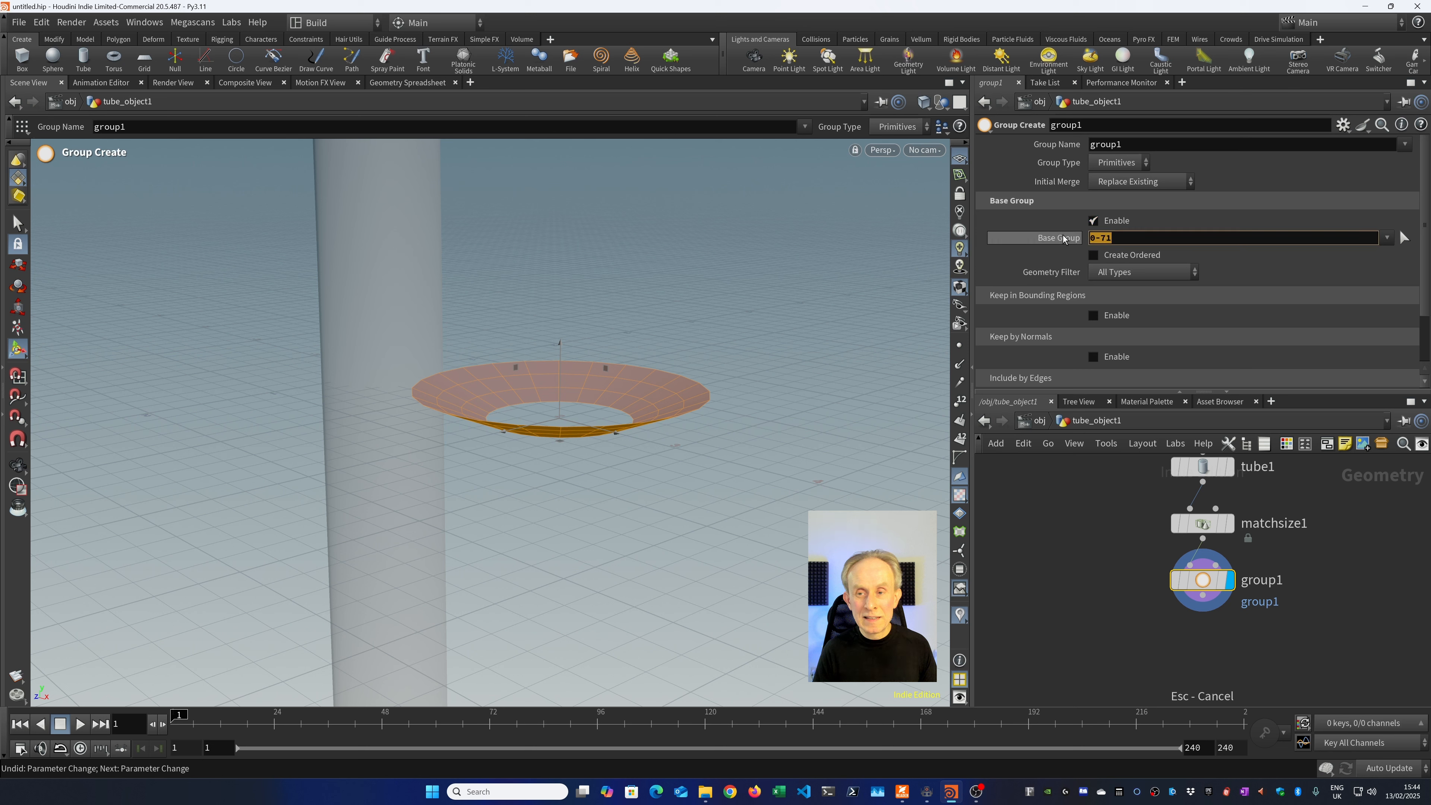
pyautogui.press('BackSpace')
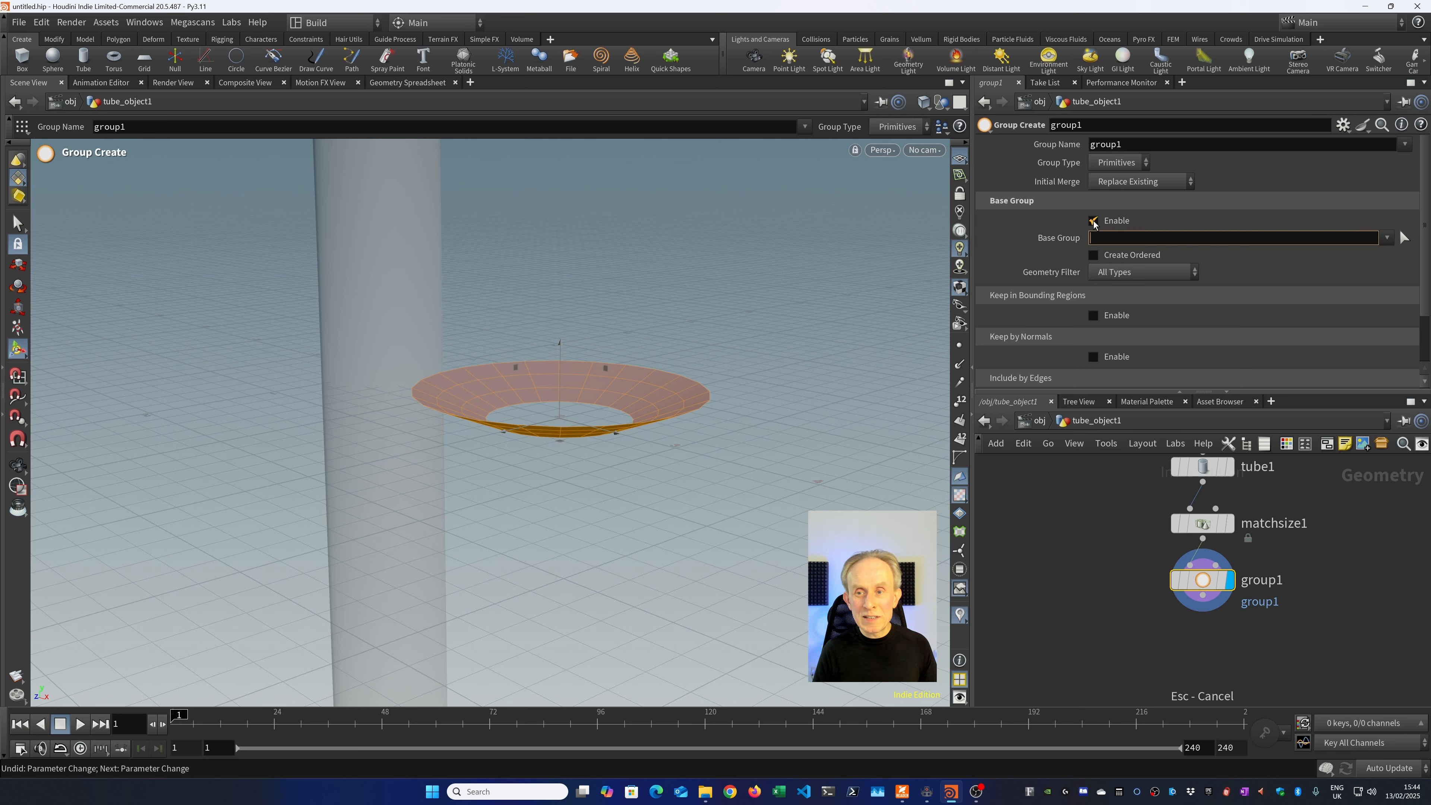
pyautogui.click(1093, 220)
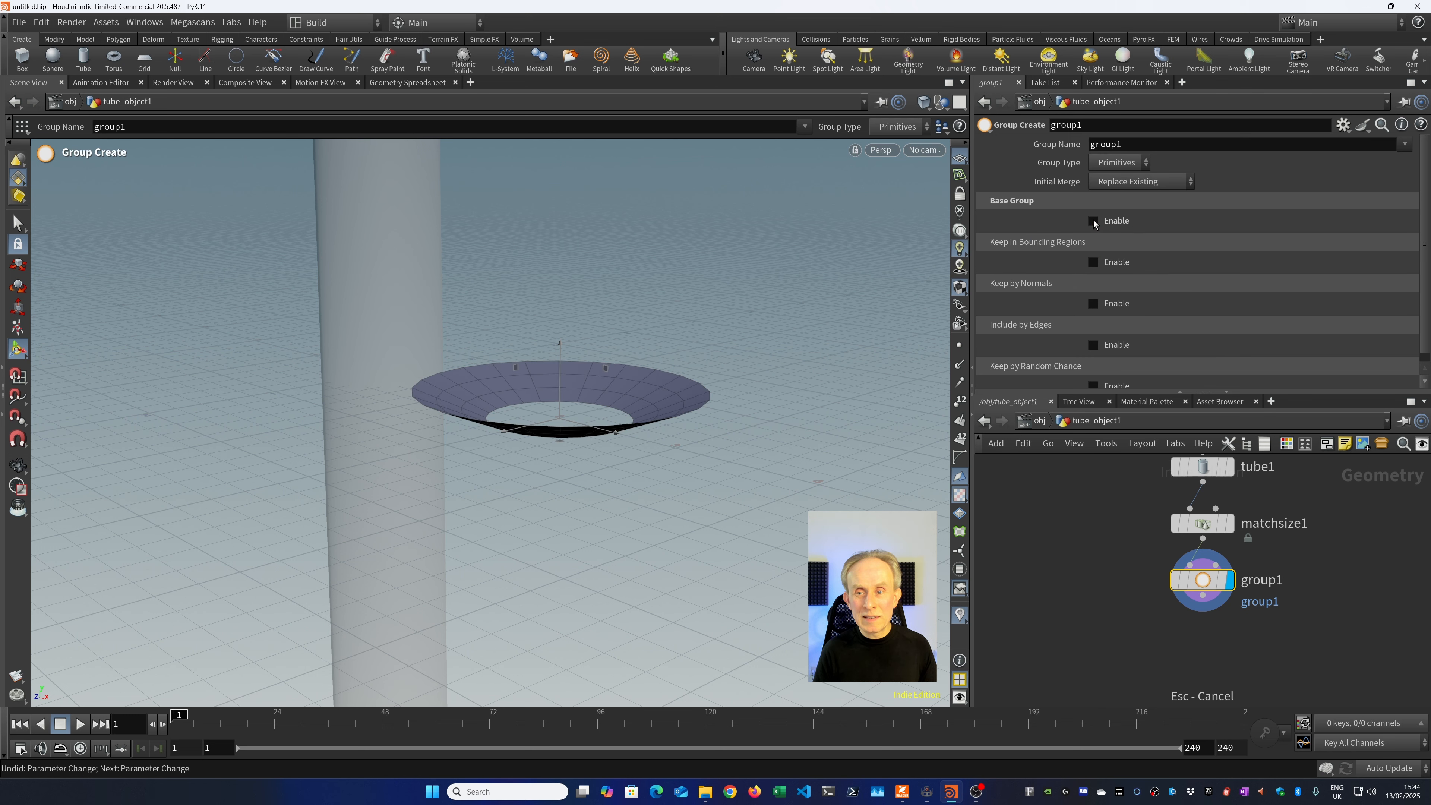
pyautogui.click(1134, 143)
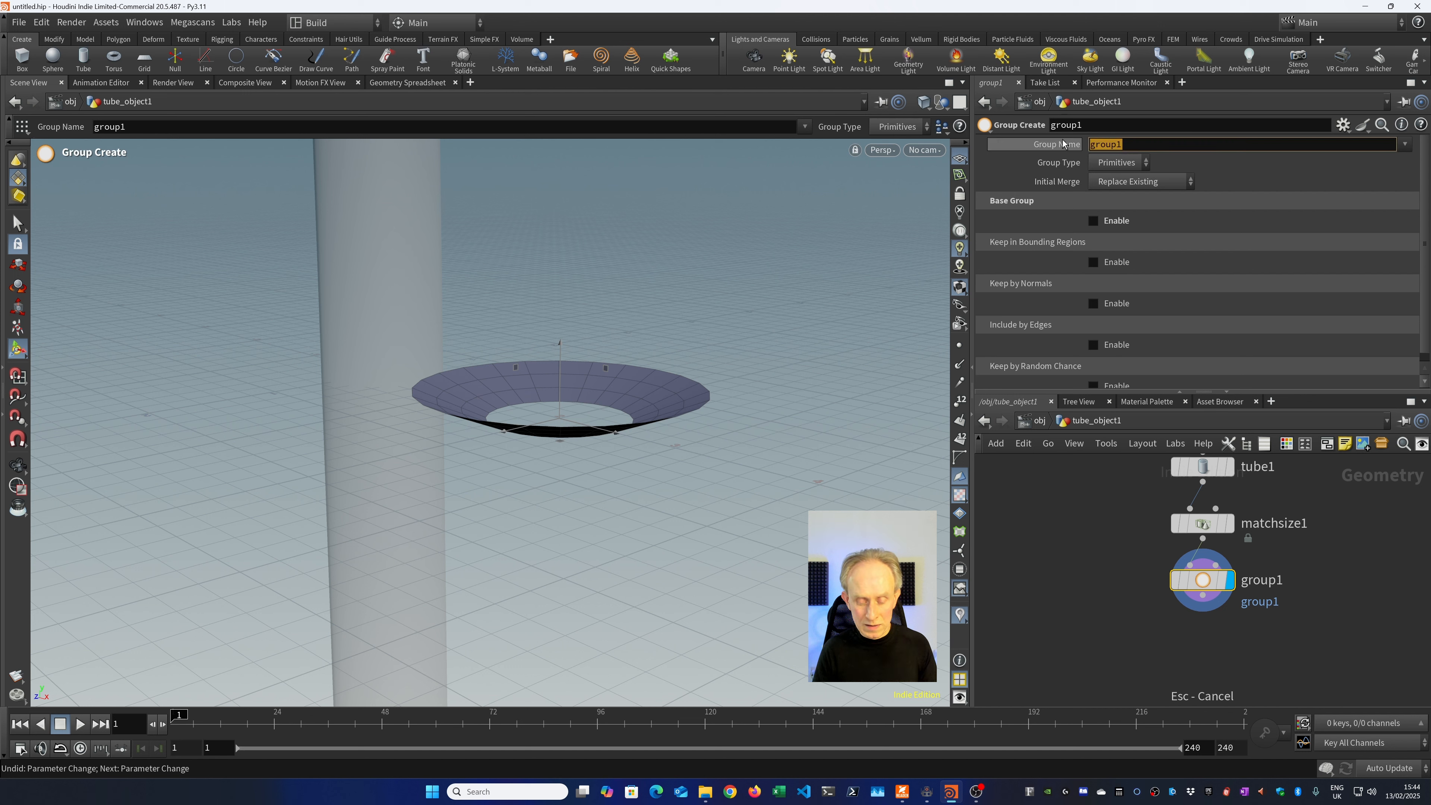
pyautogui.write('top')
pyautogui.press('Return')
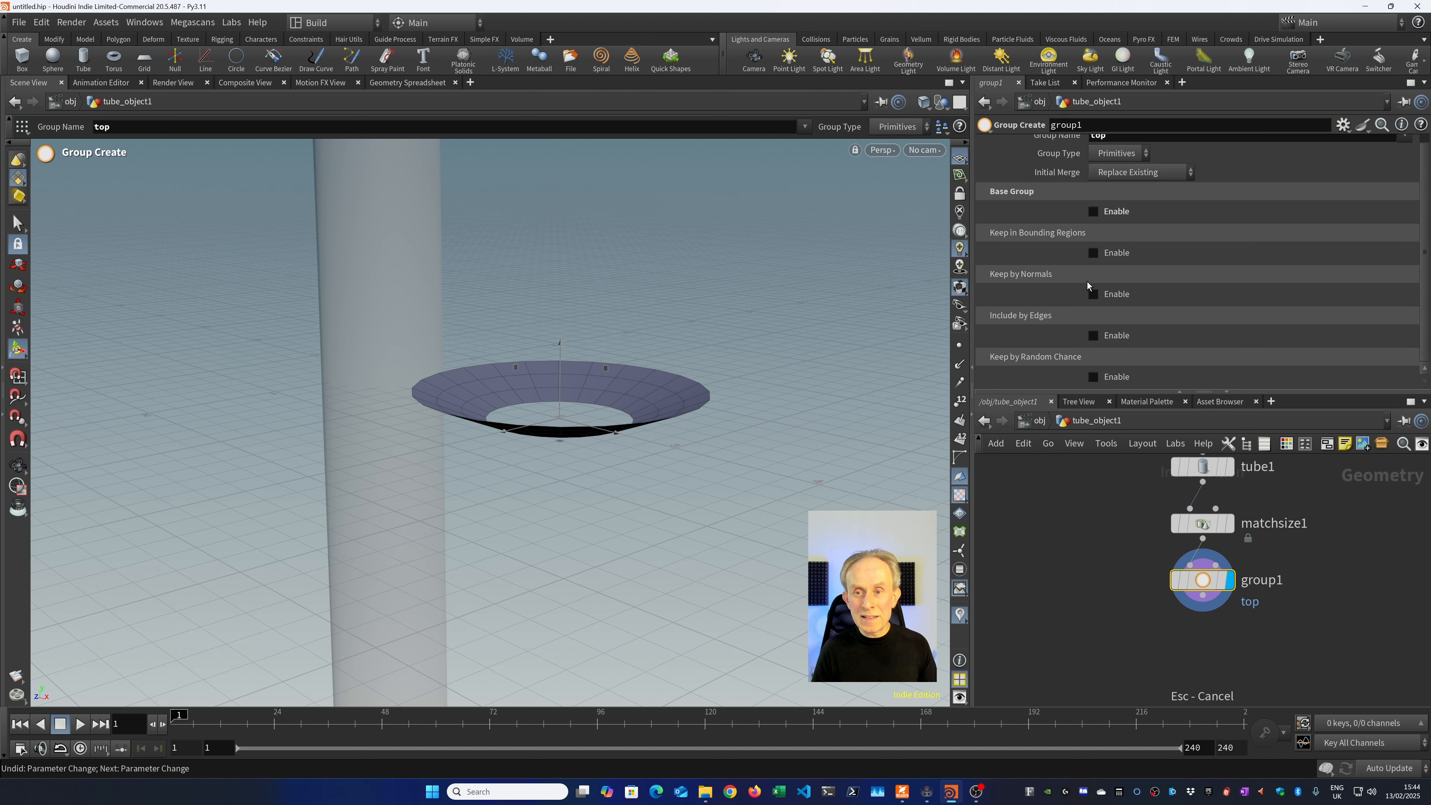
# Enable Keep by Normals on the Group node and turn on End Caps for the second tube.
pyautogui.click(1093, 295)
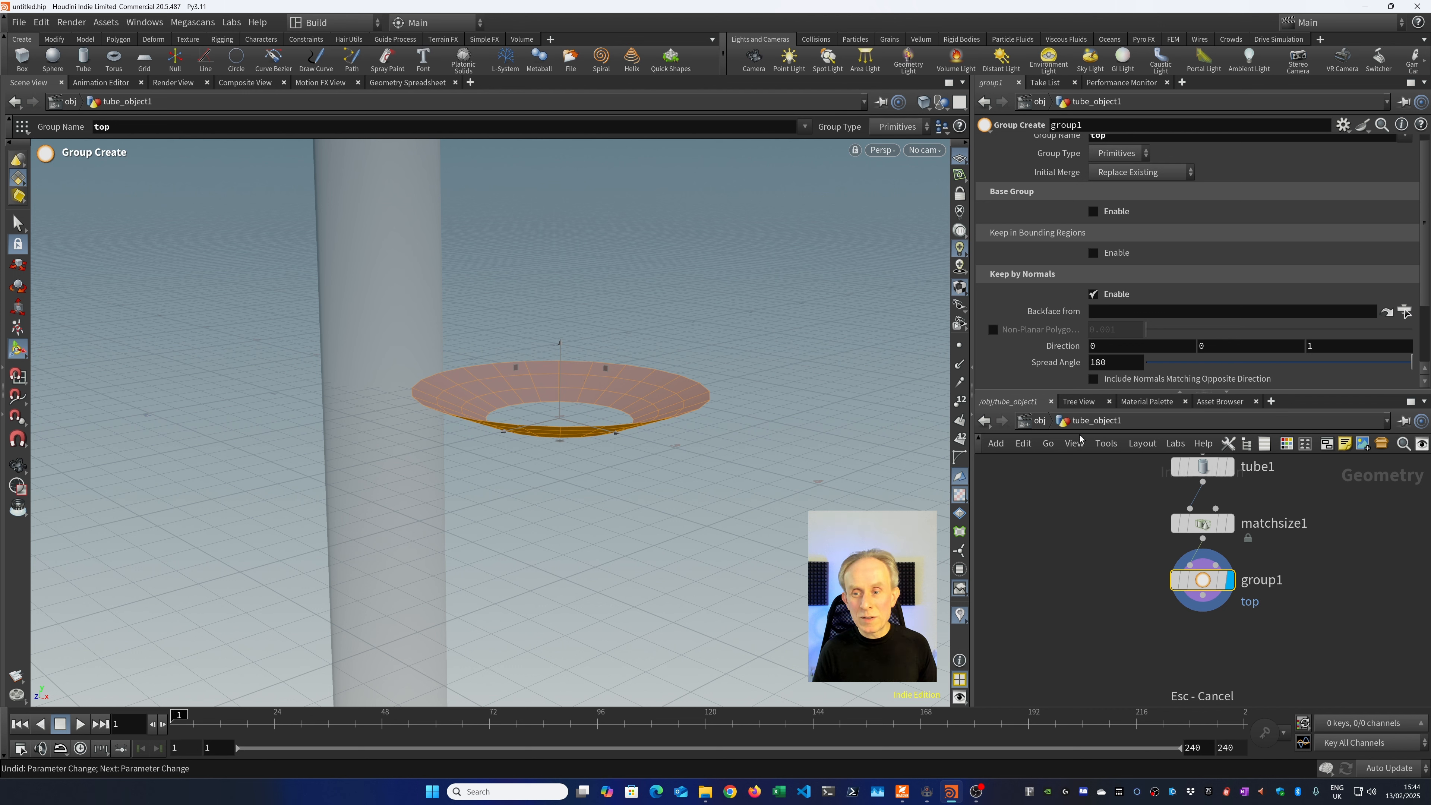
pyautogui.click(1200, 466)
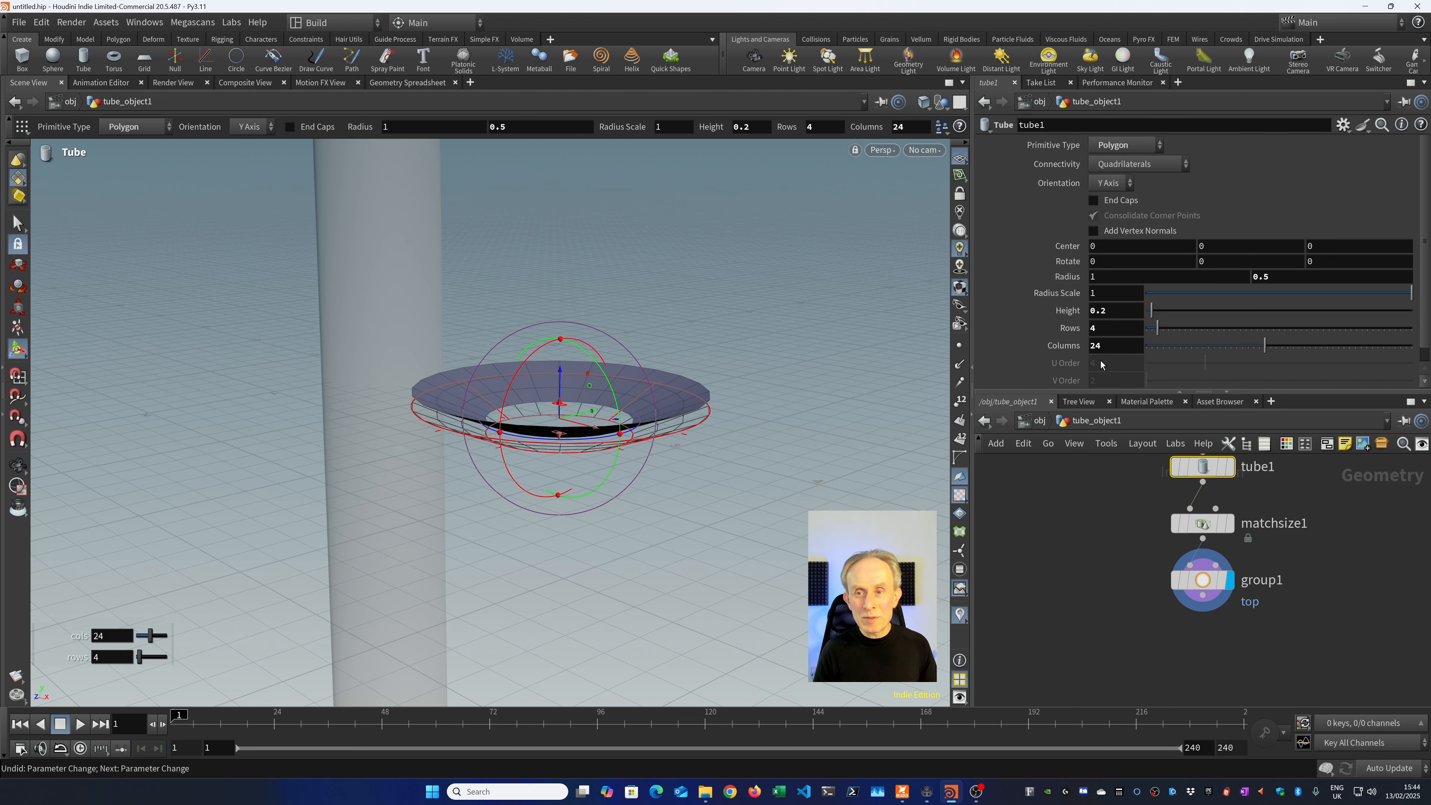
pyautogui.click(1093, 201)
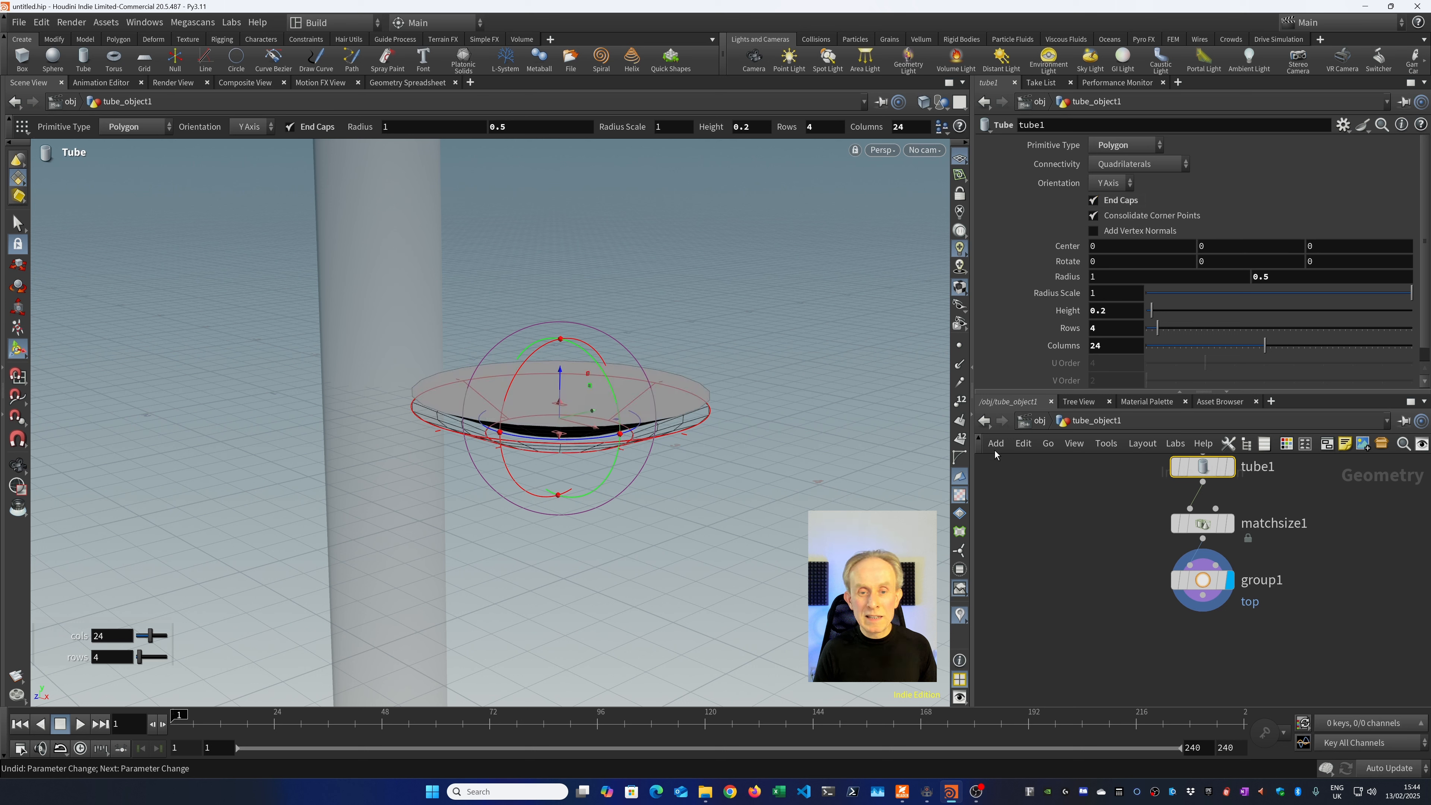
# Rename the Group node as select_top.
pyautogui.moveTo(1263, 582)
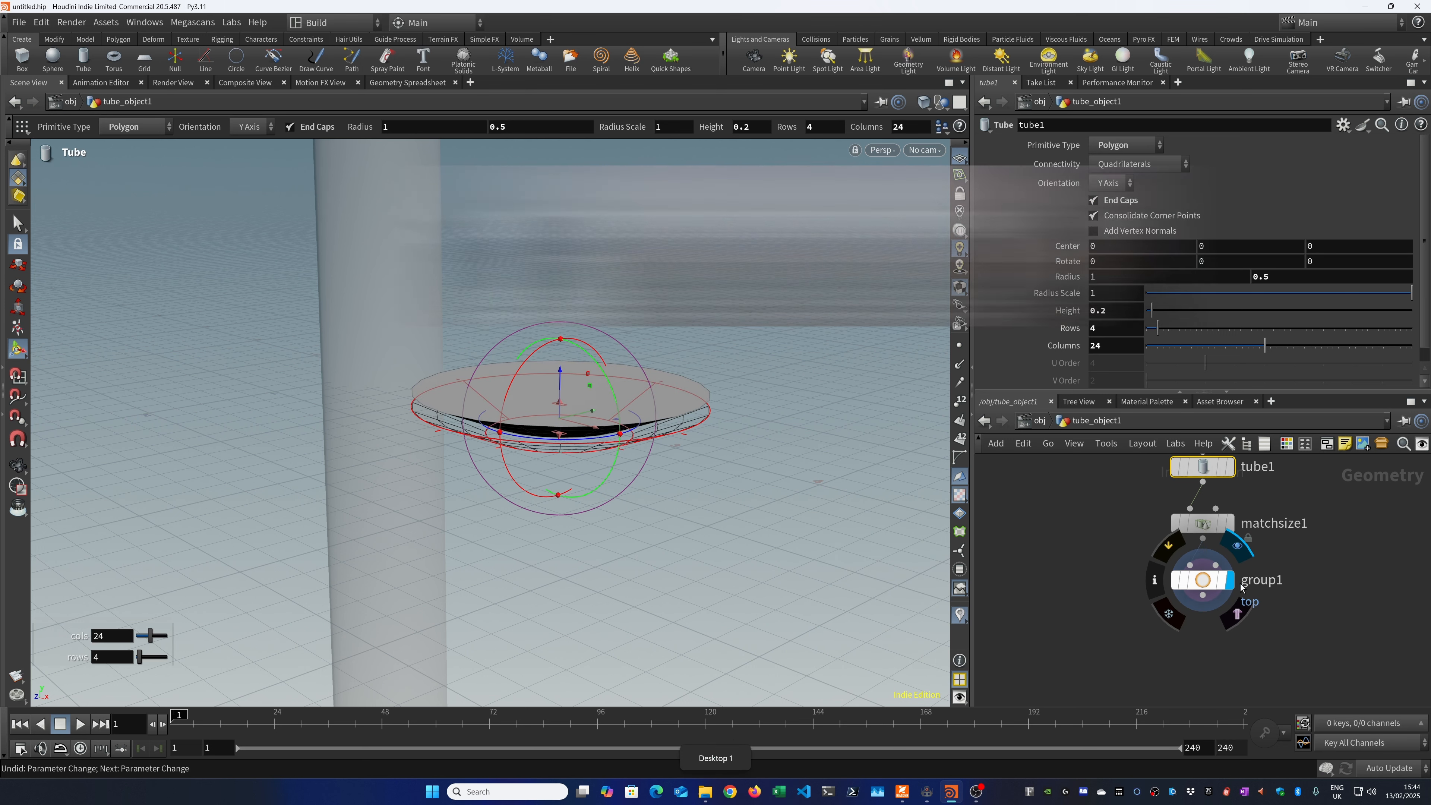
pyautogui.doubleClick(1264, 581)
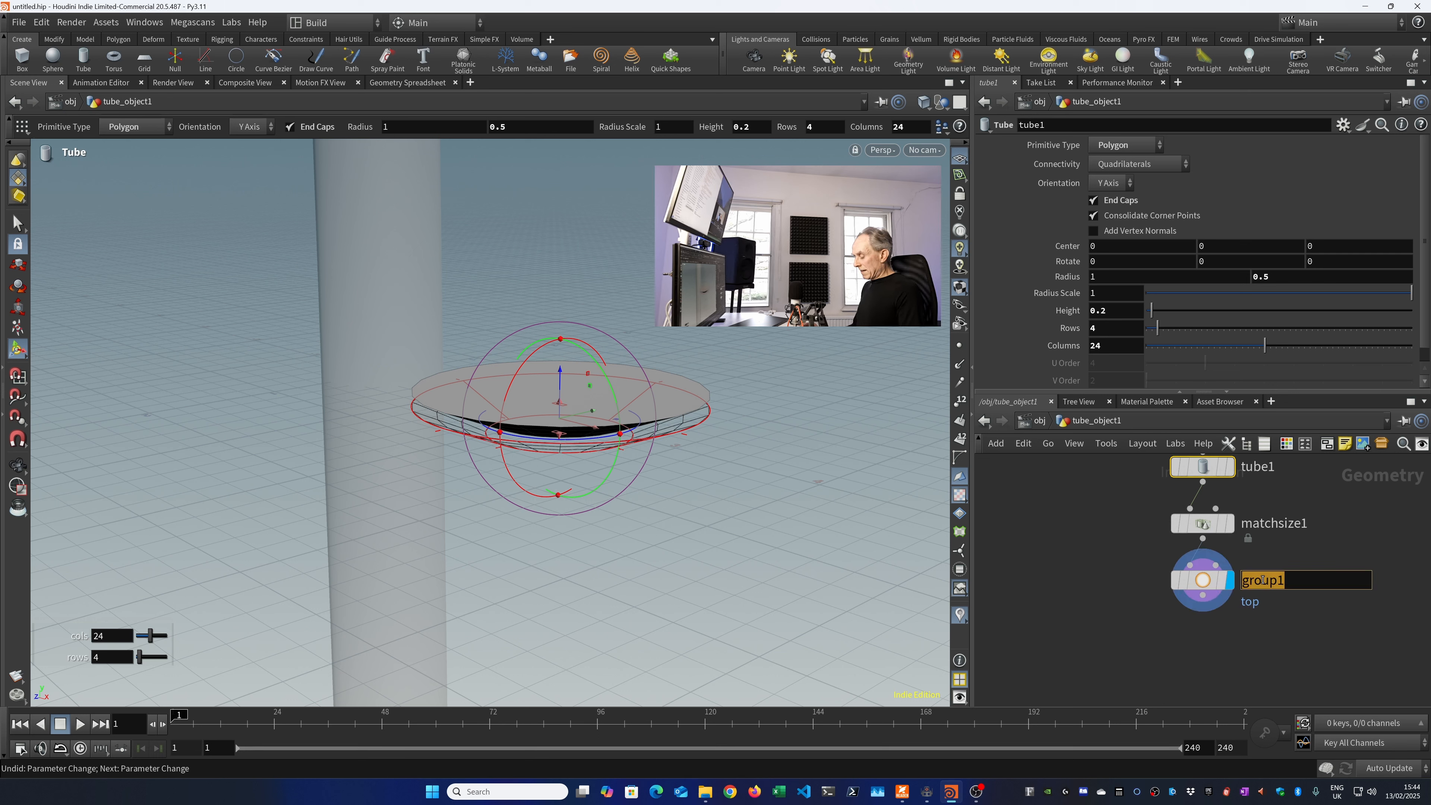
pyautogui.write('select_top')
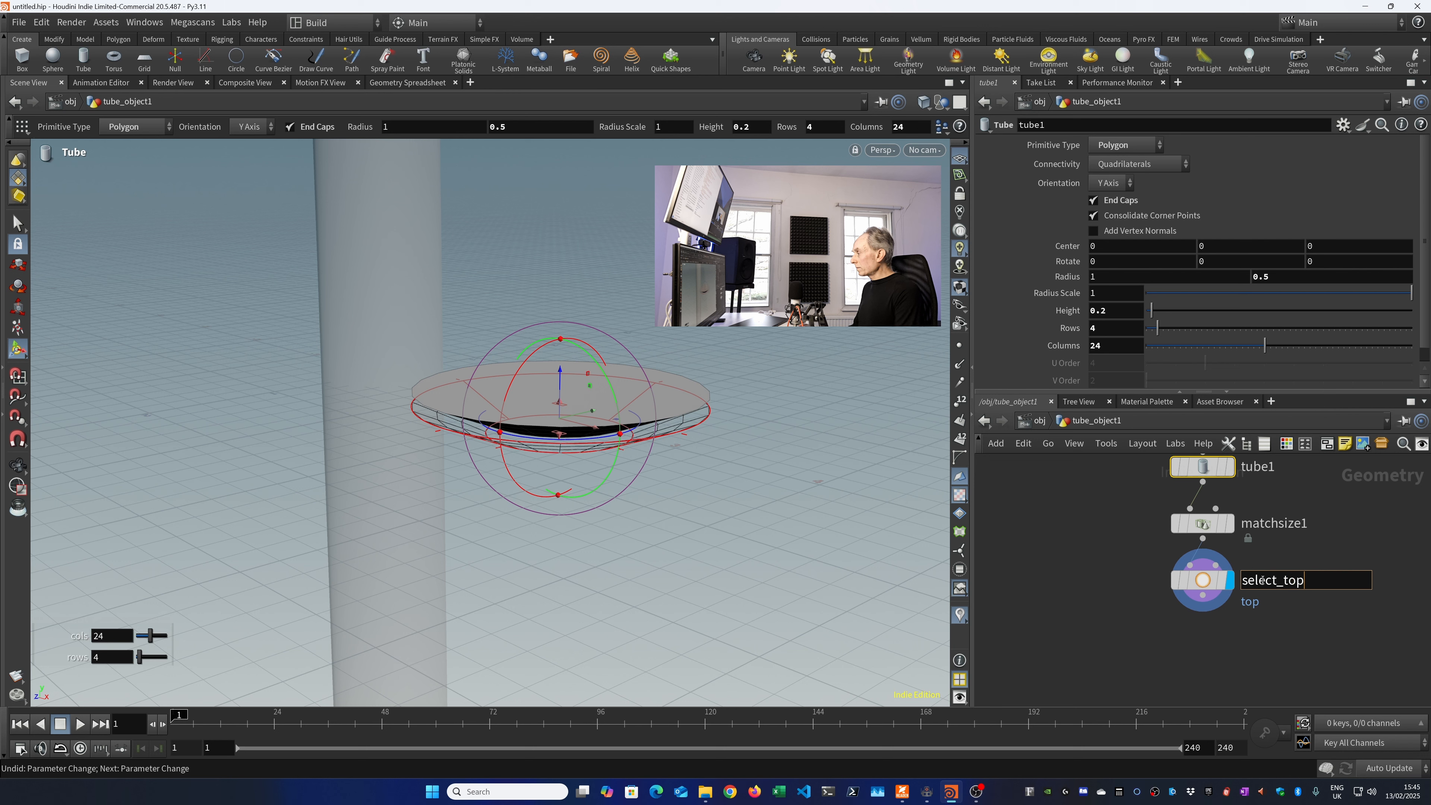
pyautogui.press('Return')
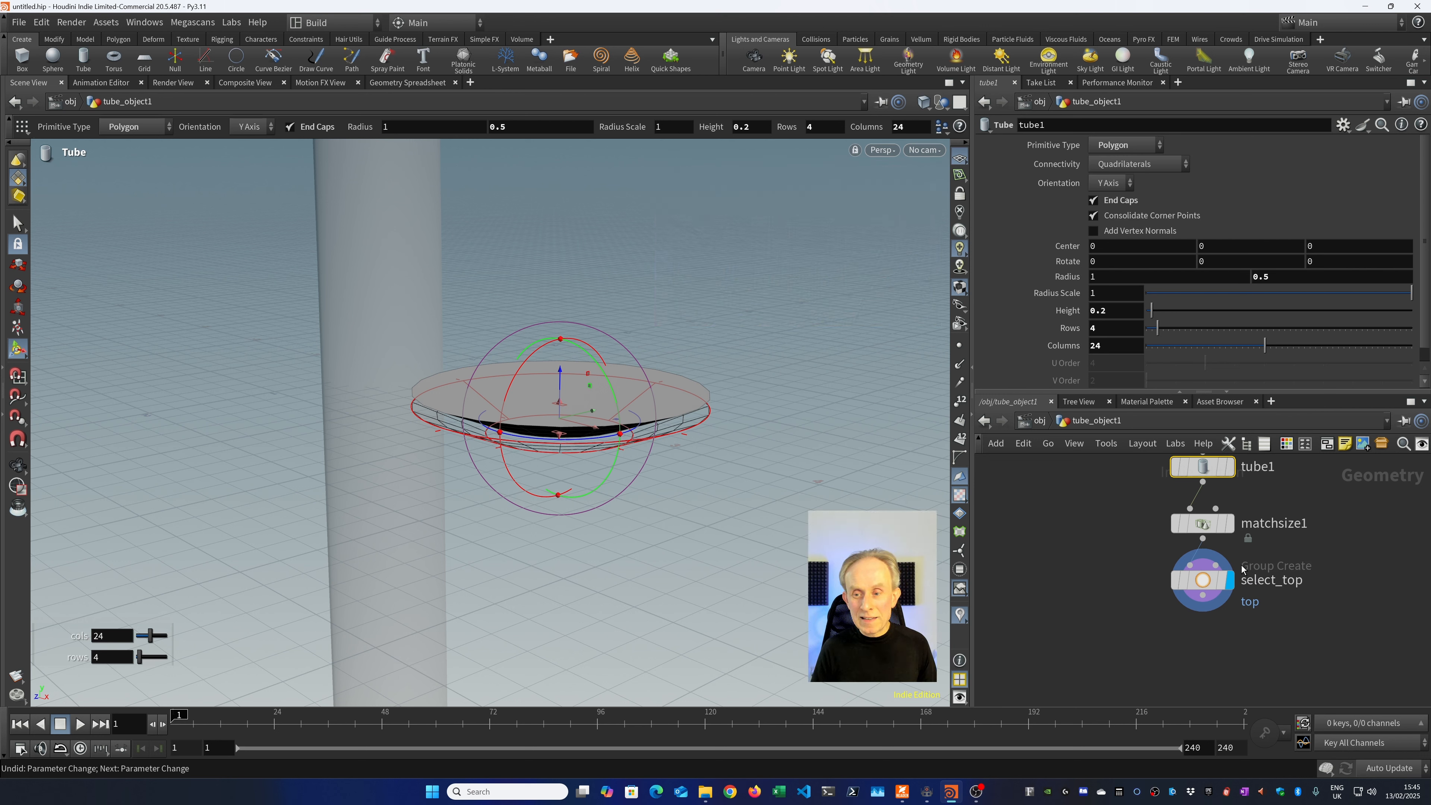
# Set the Y component of select_top's Keep by Normals direction to 1.
pyautogui.moveTo(1202, 584)
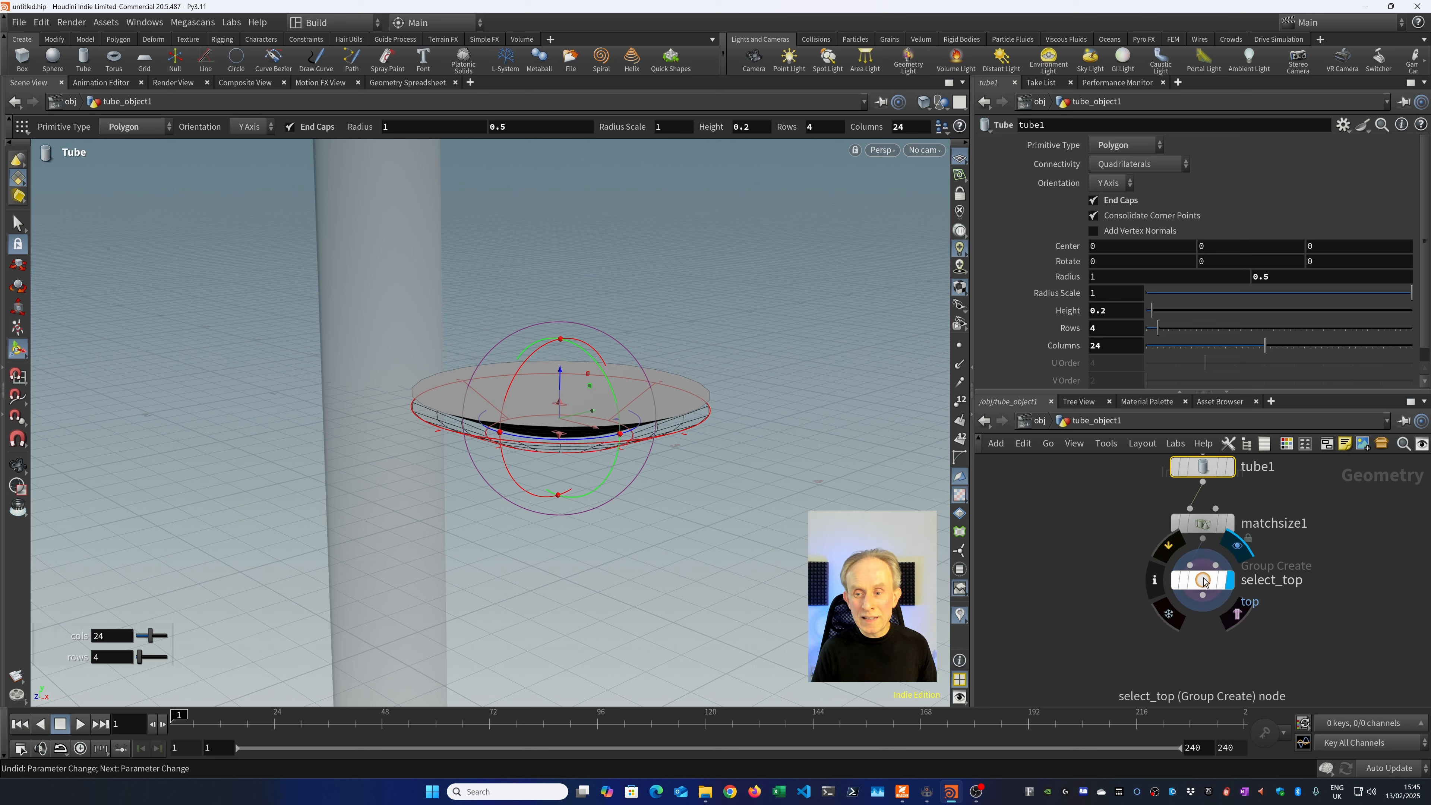
pyautogui.click(1201, 582)
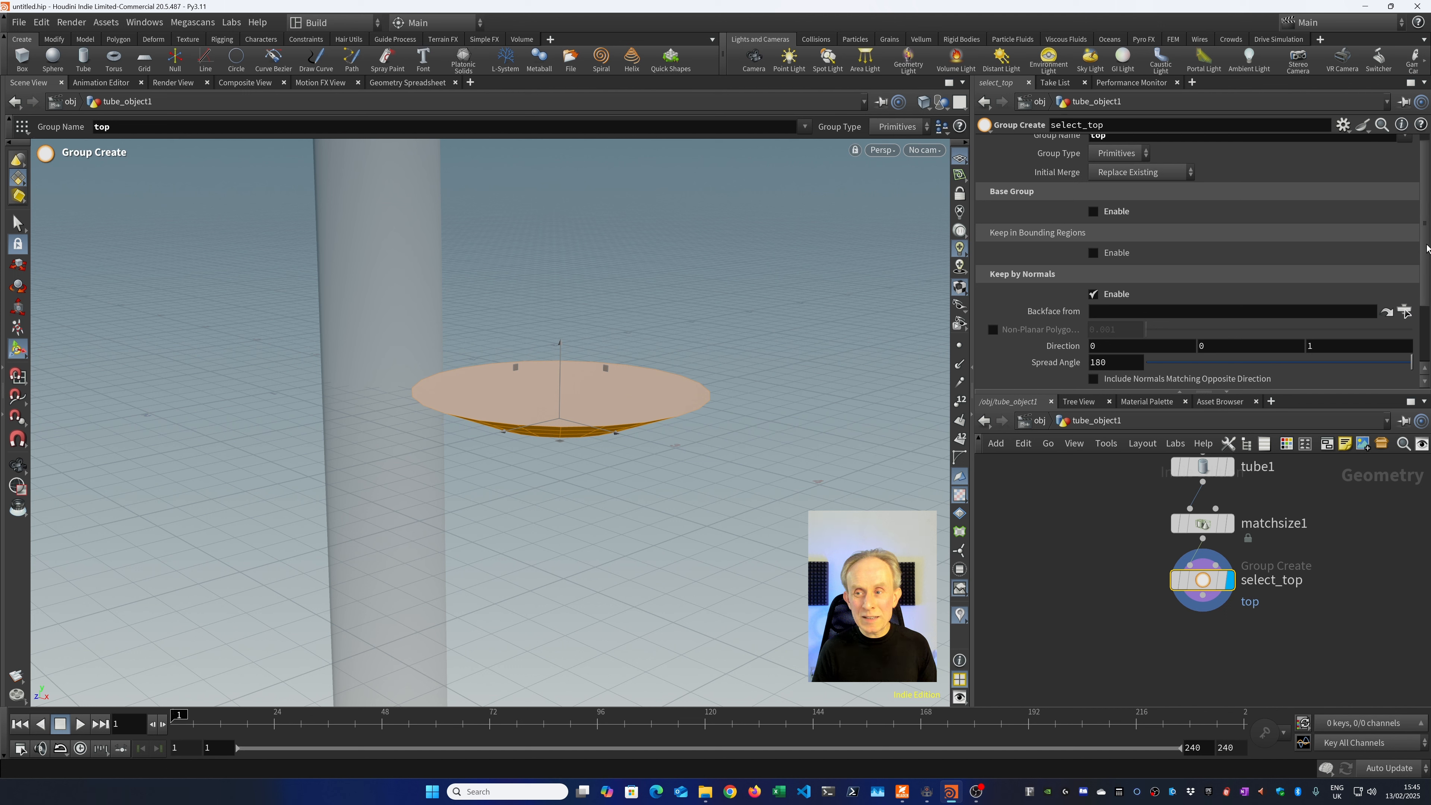
pyautogui.moveTo(1426, 250); pyautogui.dragTo(1425, 309)
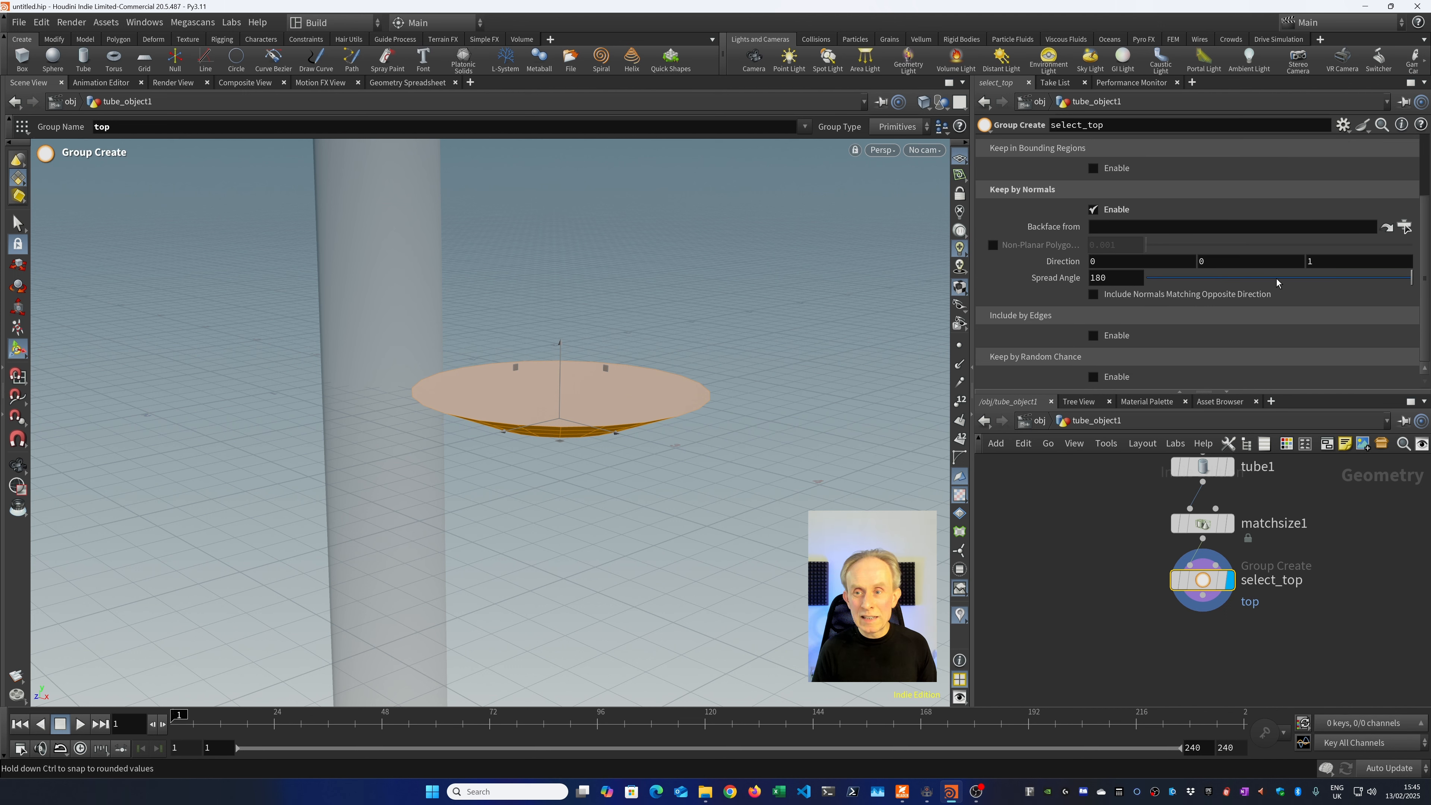
pyautogui.click(1215, 263)
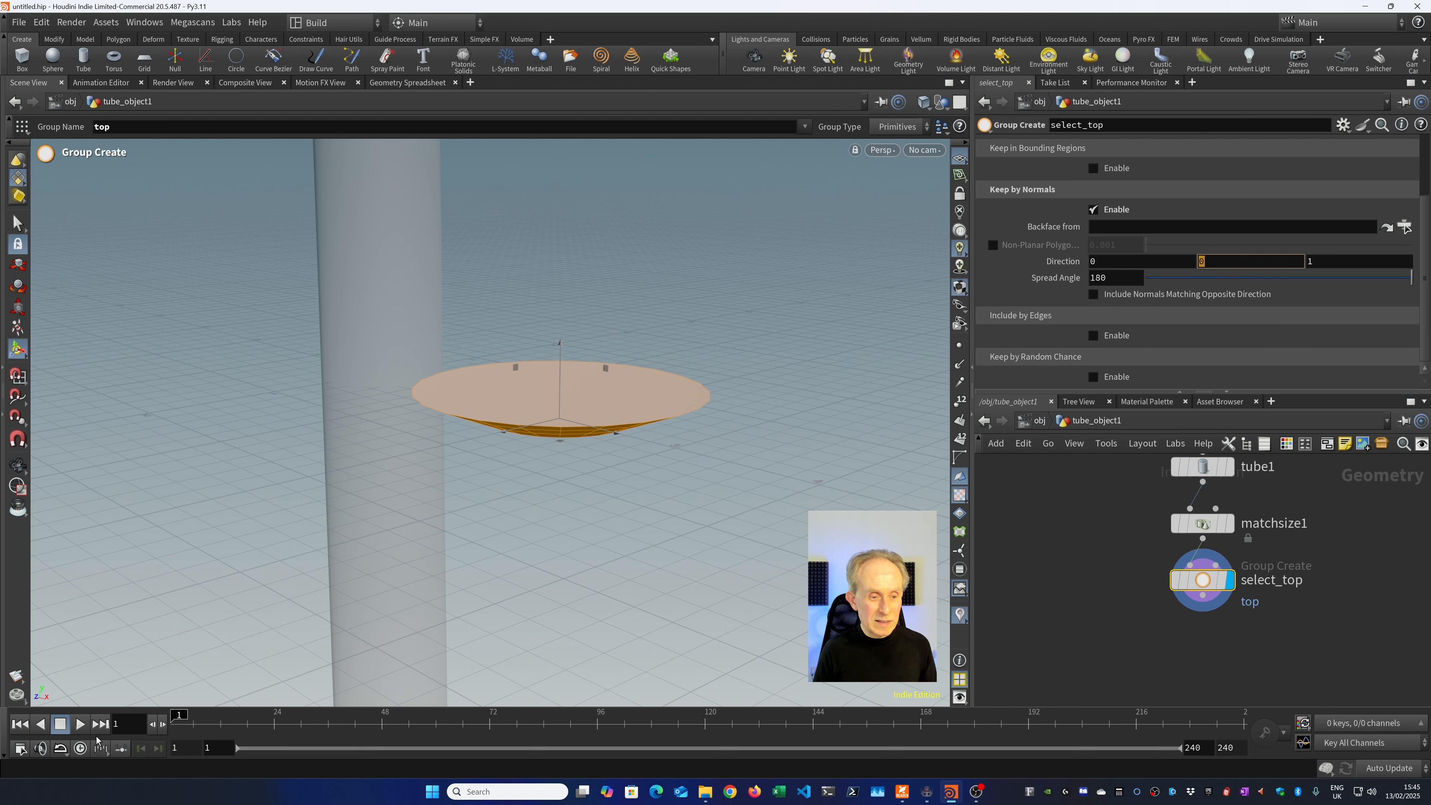
pyautogui.write('1')
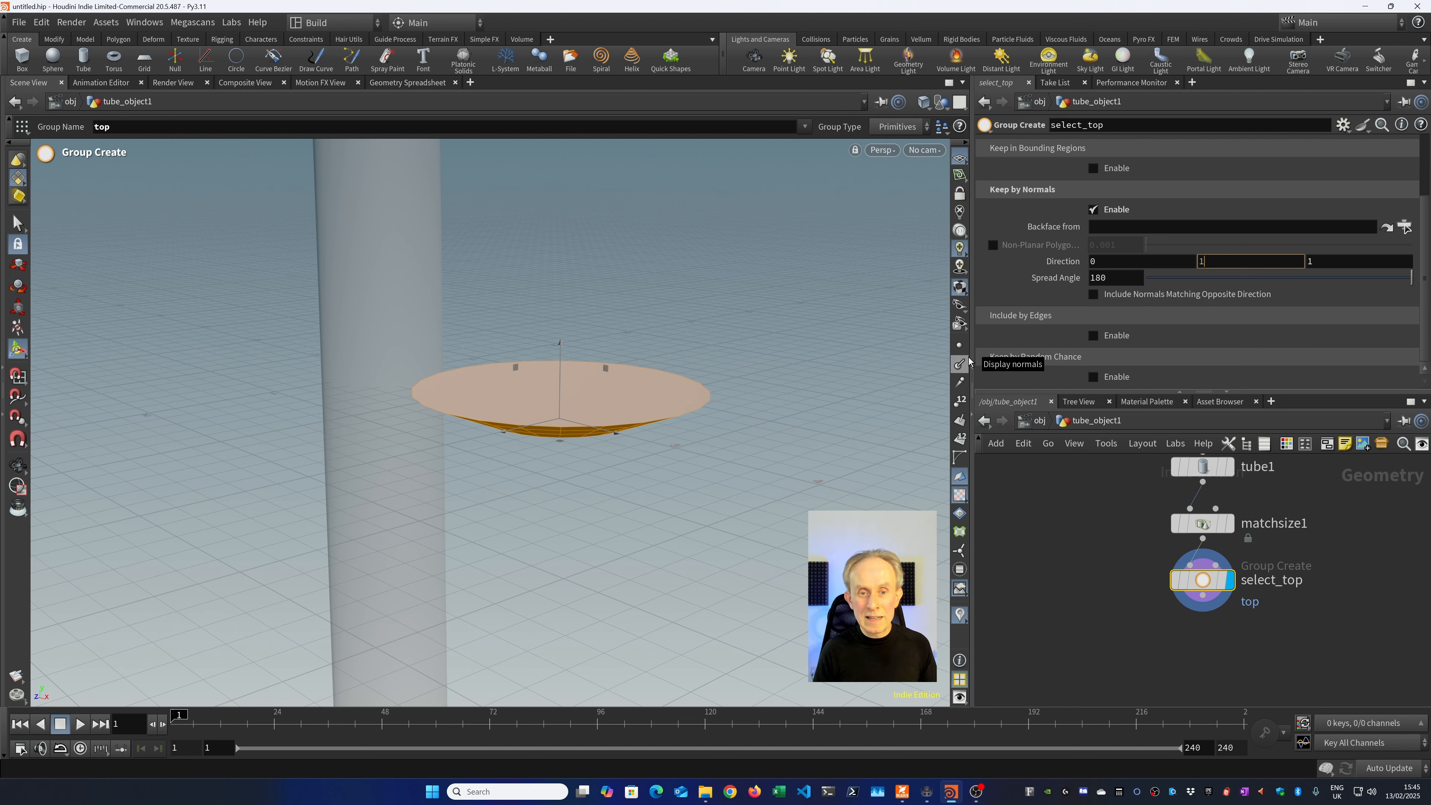
pyautogui.press('Return')
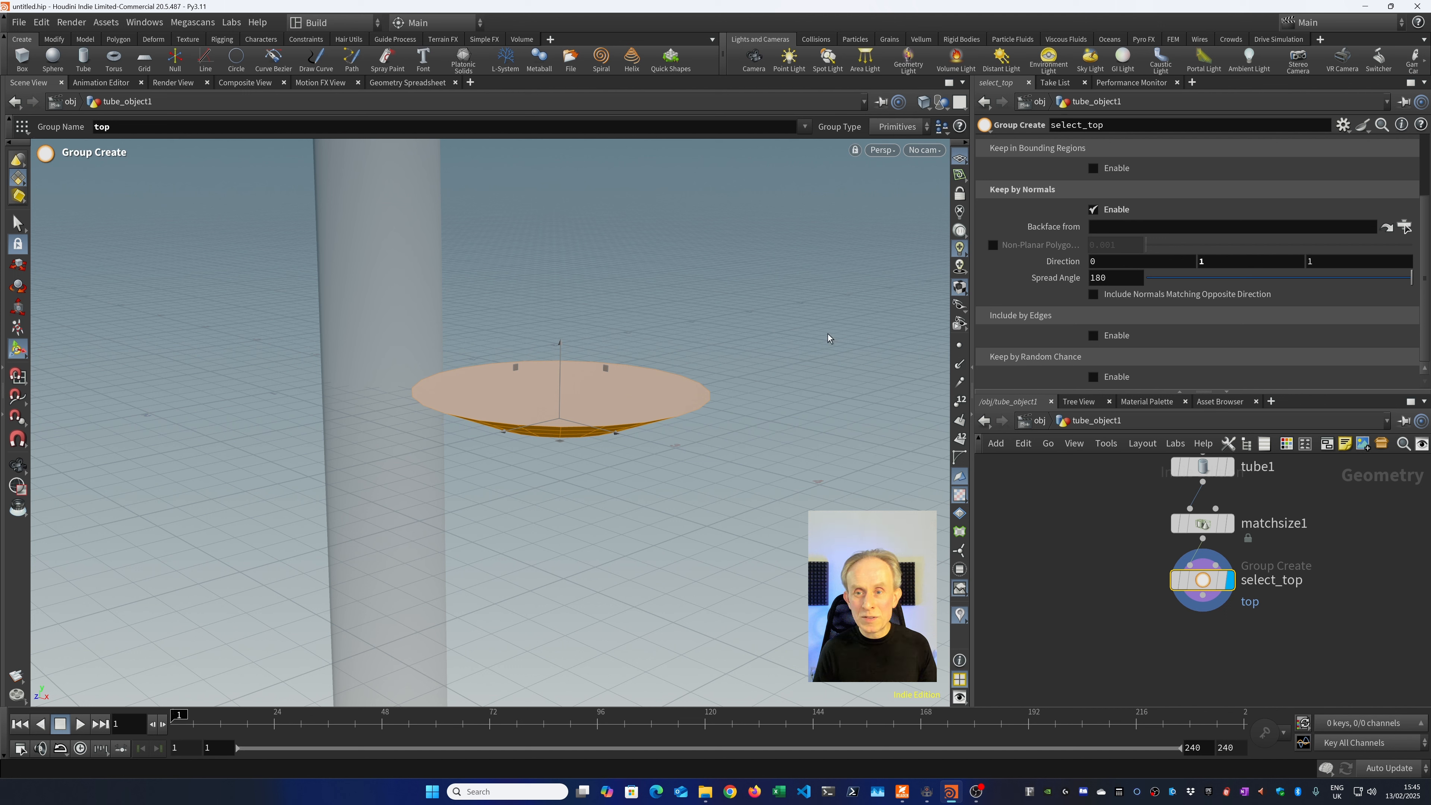
# Reduce the Keep by Normals spread angle of select_top to 80.1.
pyautogui.scroll(3, 1425, 213)
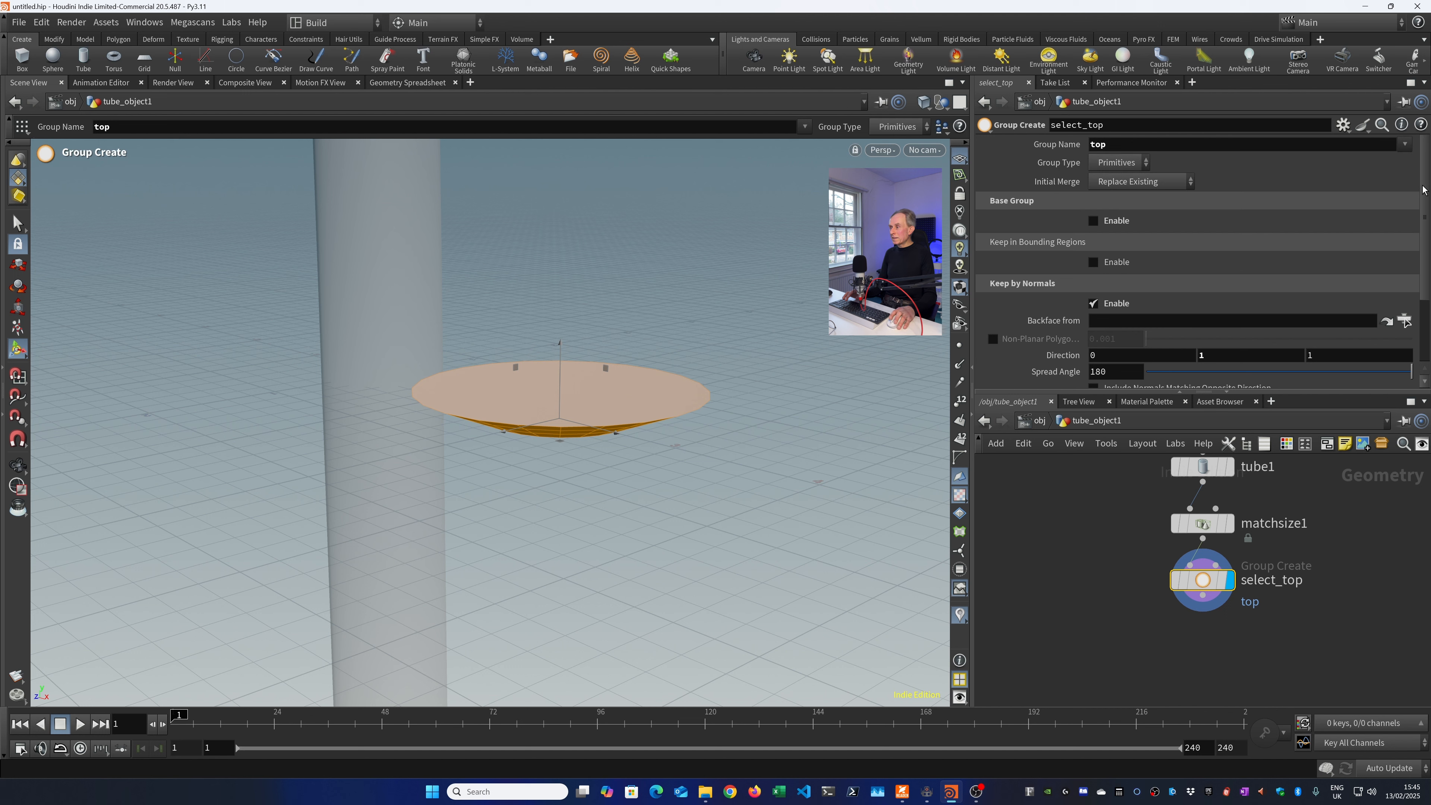
pyautogui.scroll(-3, 1425, 189)
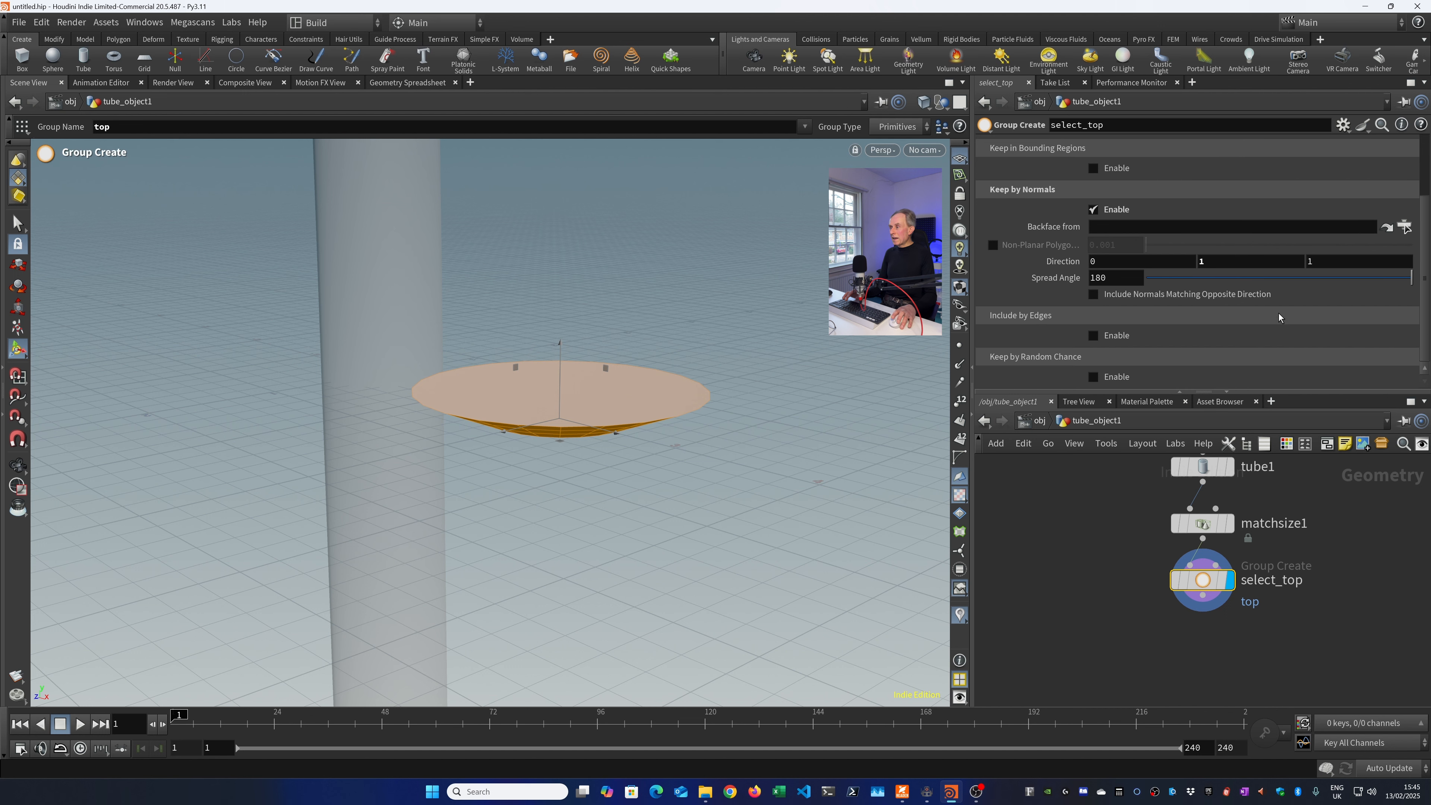
pyautogui.moveTo(1412, 279); pyautogui.dragTo(1266, 279)
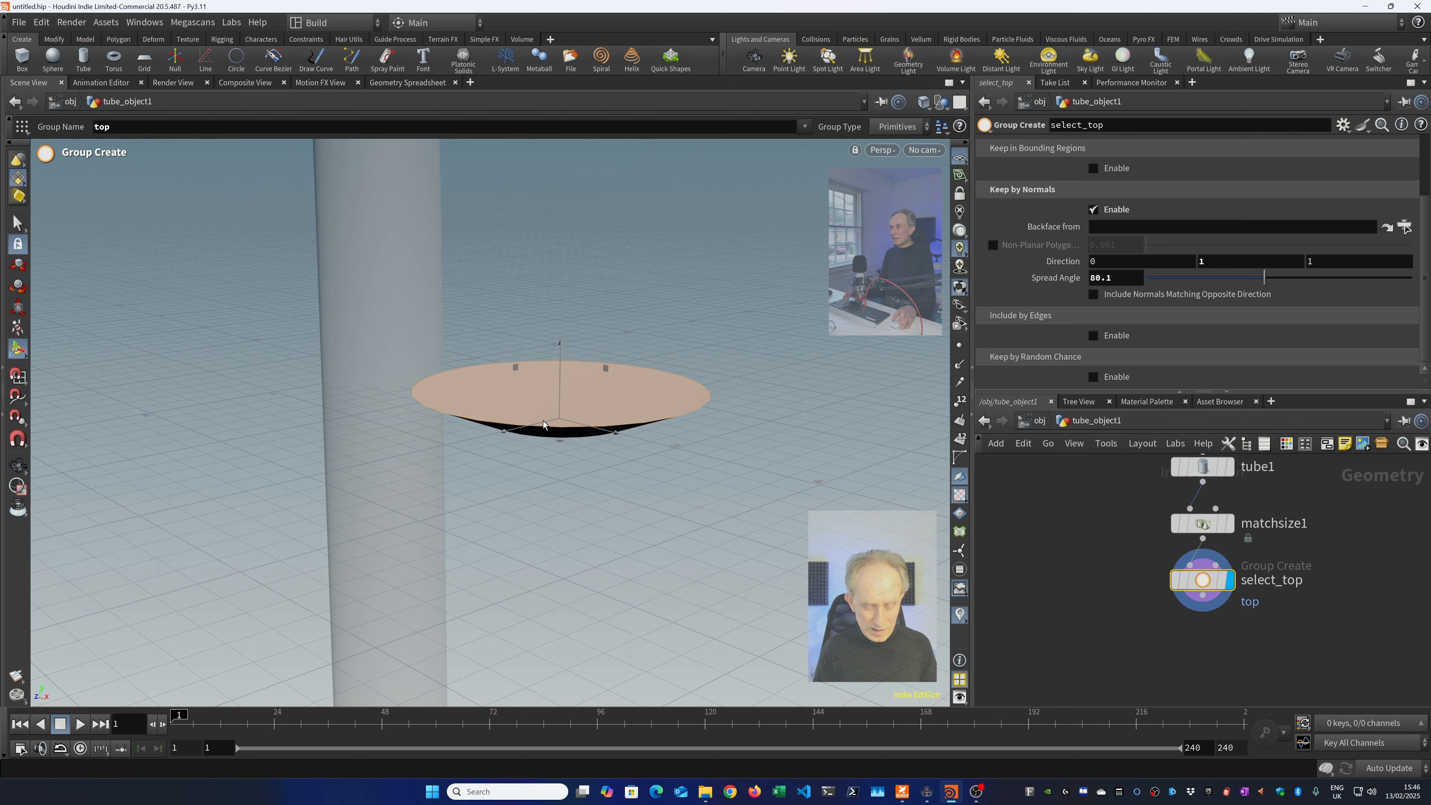
pyautogui.press('Escape')
pyautogui.moveTo(543, 419)
pyautogui.mouseDown()
pyautogui.moveTo(531, 325)
pyautogui.moveTo(555, 420)
pyautogui.moveTo(548, 399)
pyautogui.mouseUp()
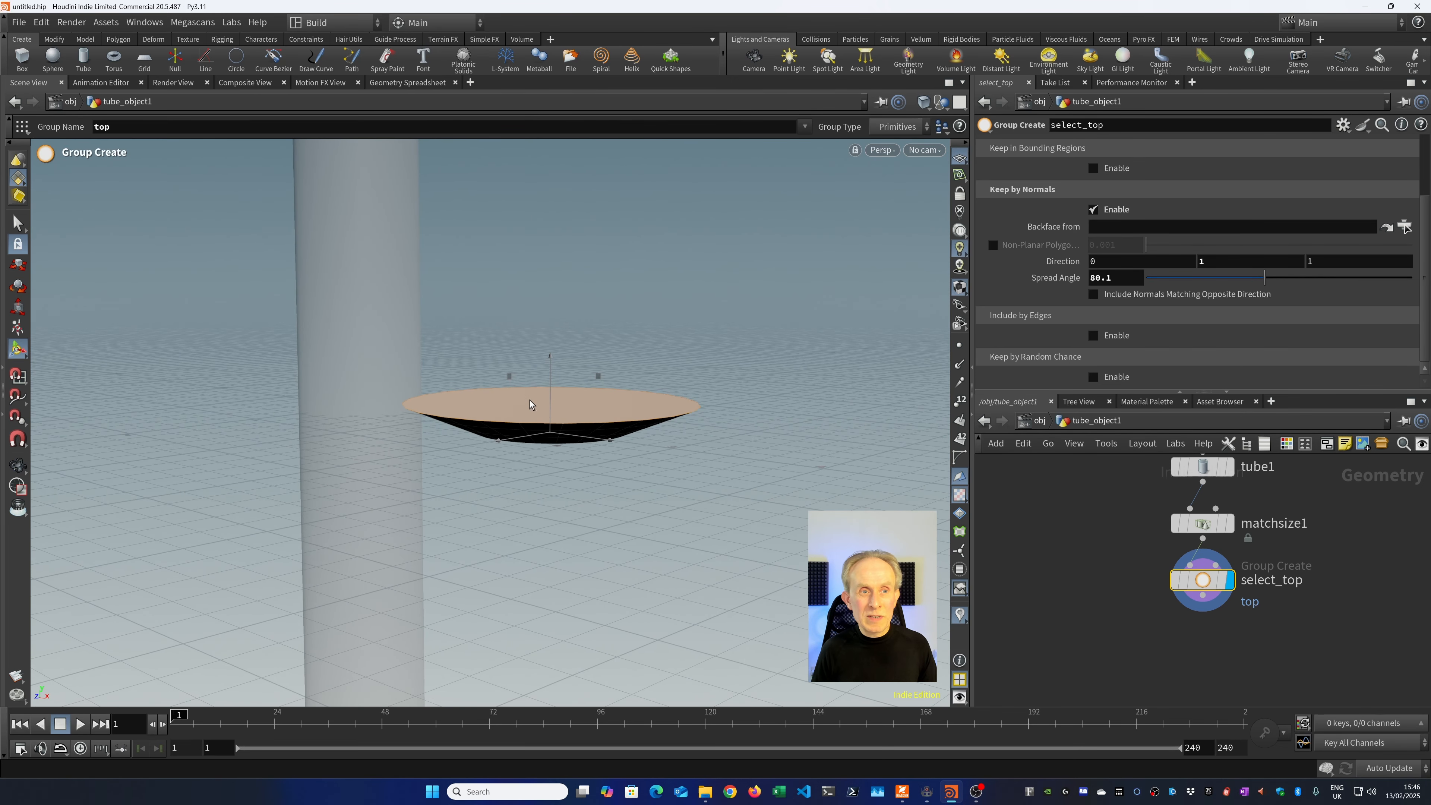
# Apply PolyExtrude to the grouped top face of the second tube and display its extrusion handles.
pyautogui.click(120, 41)
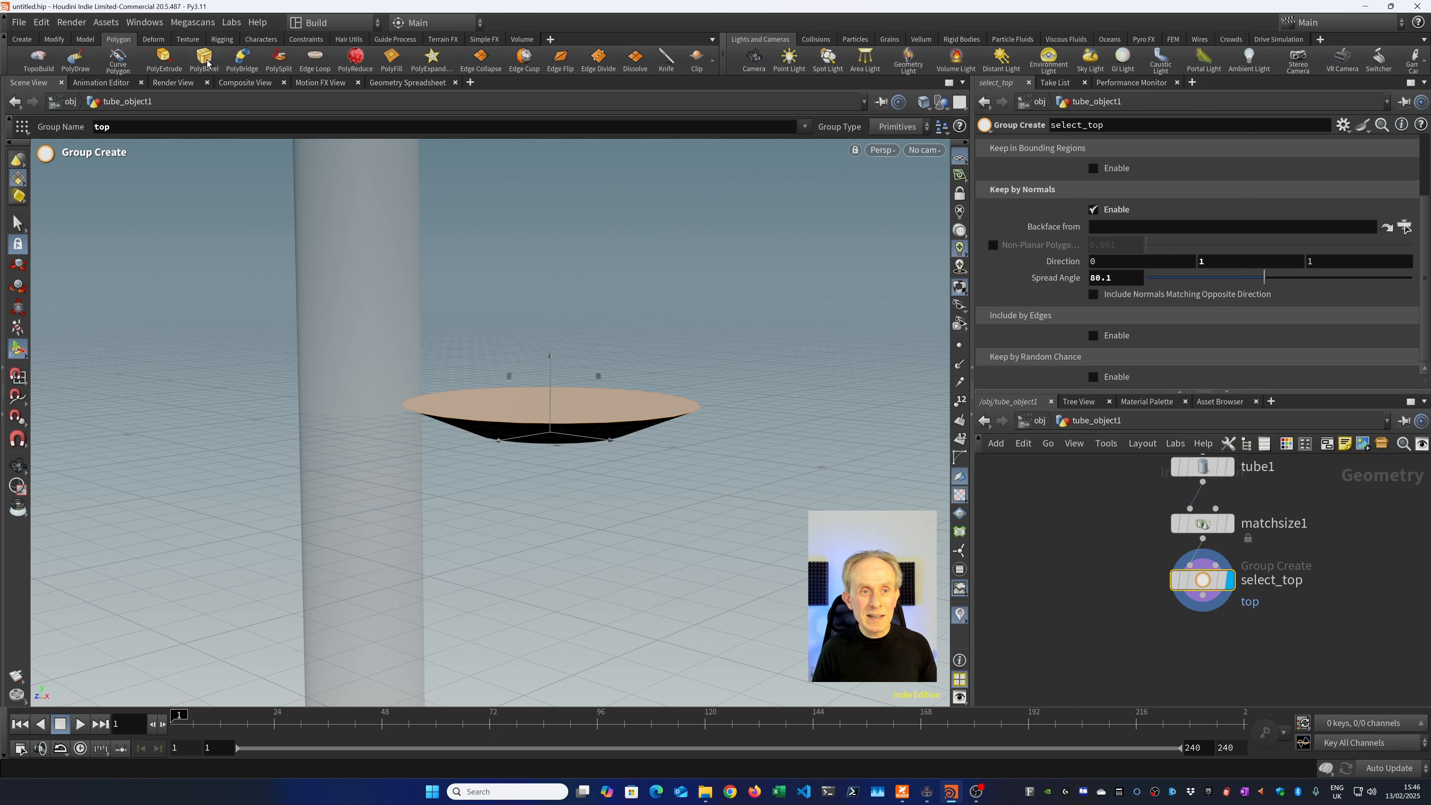
pyautogui.click(164, 58)
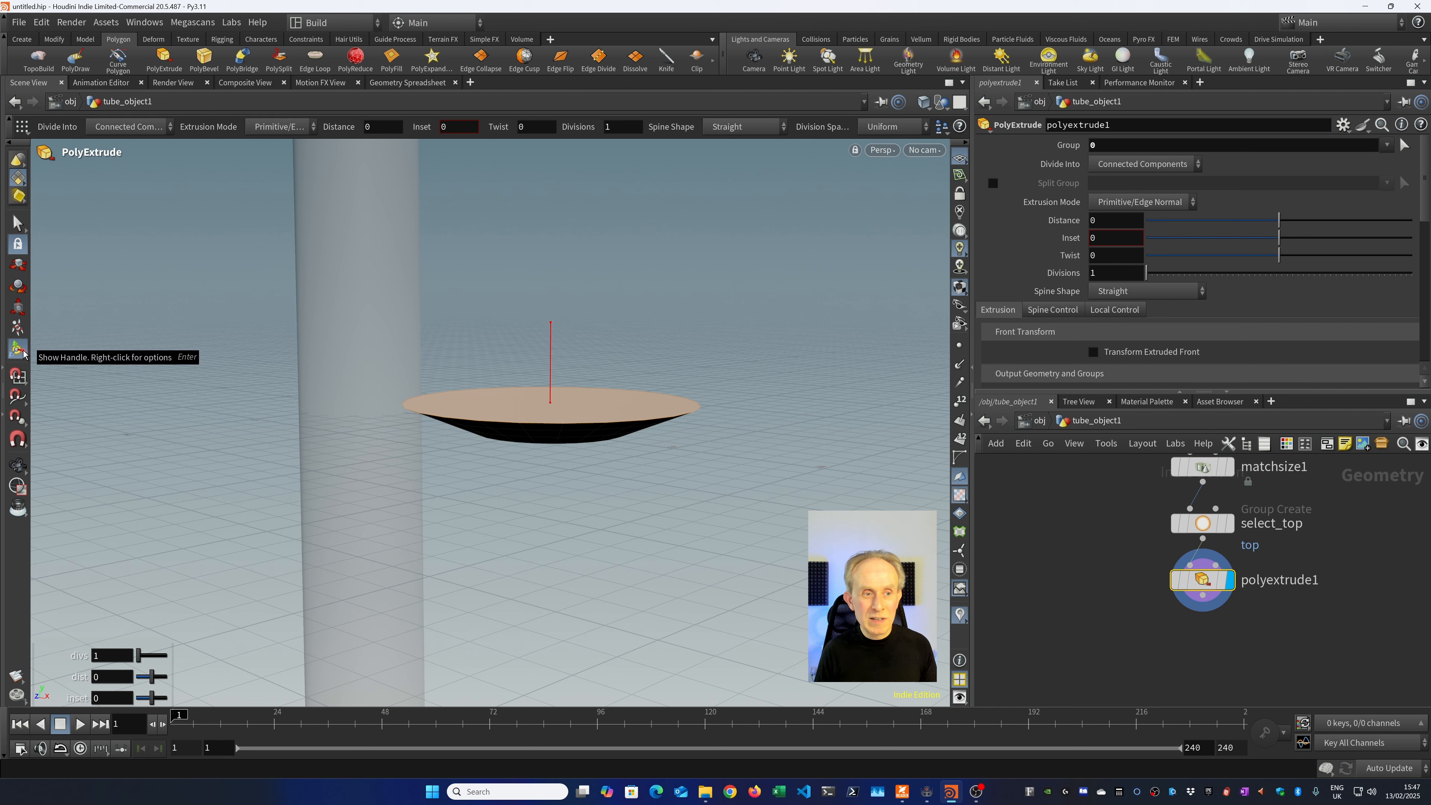
pyautogui.click(17, 224)
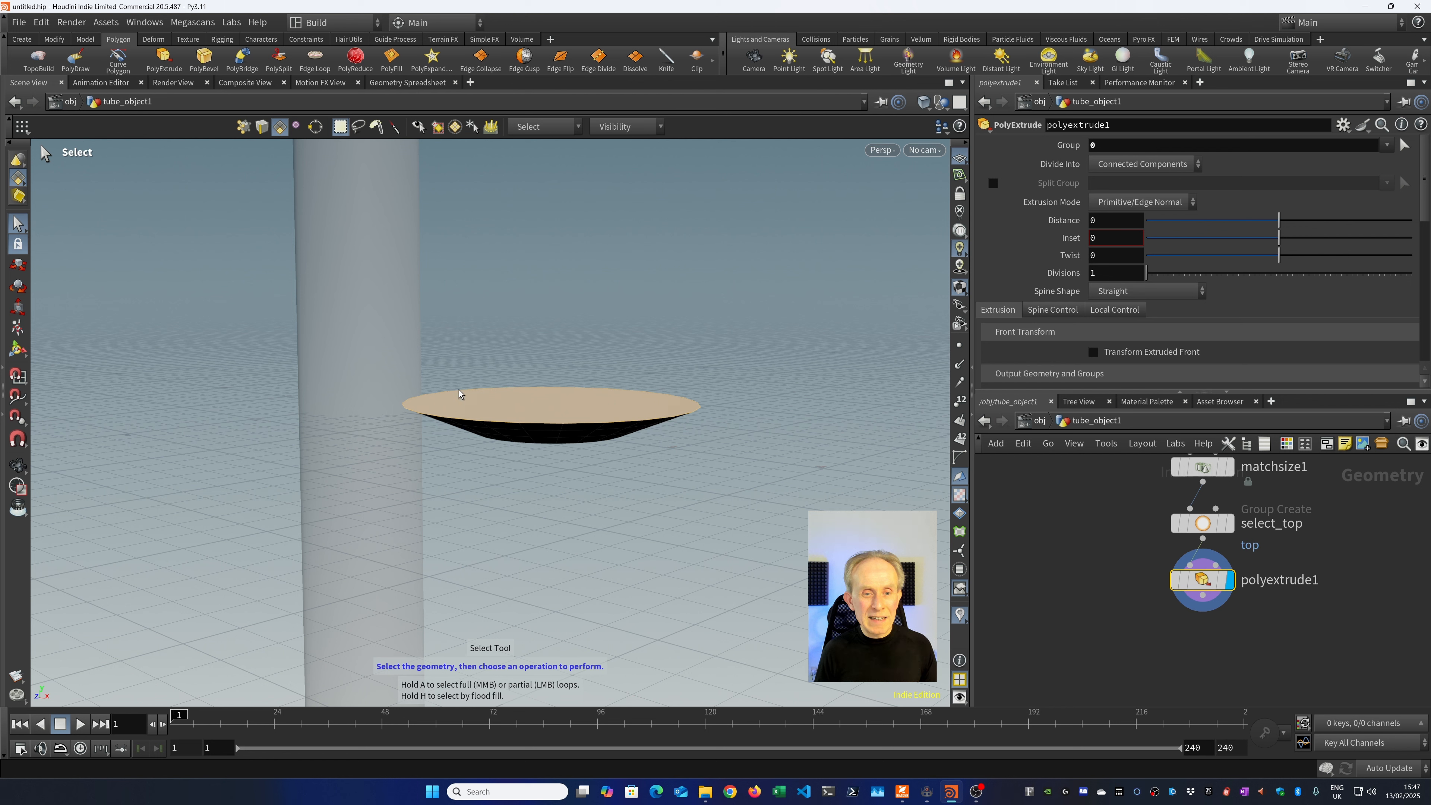
pyautogui.click(16, 351)
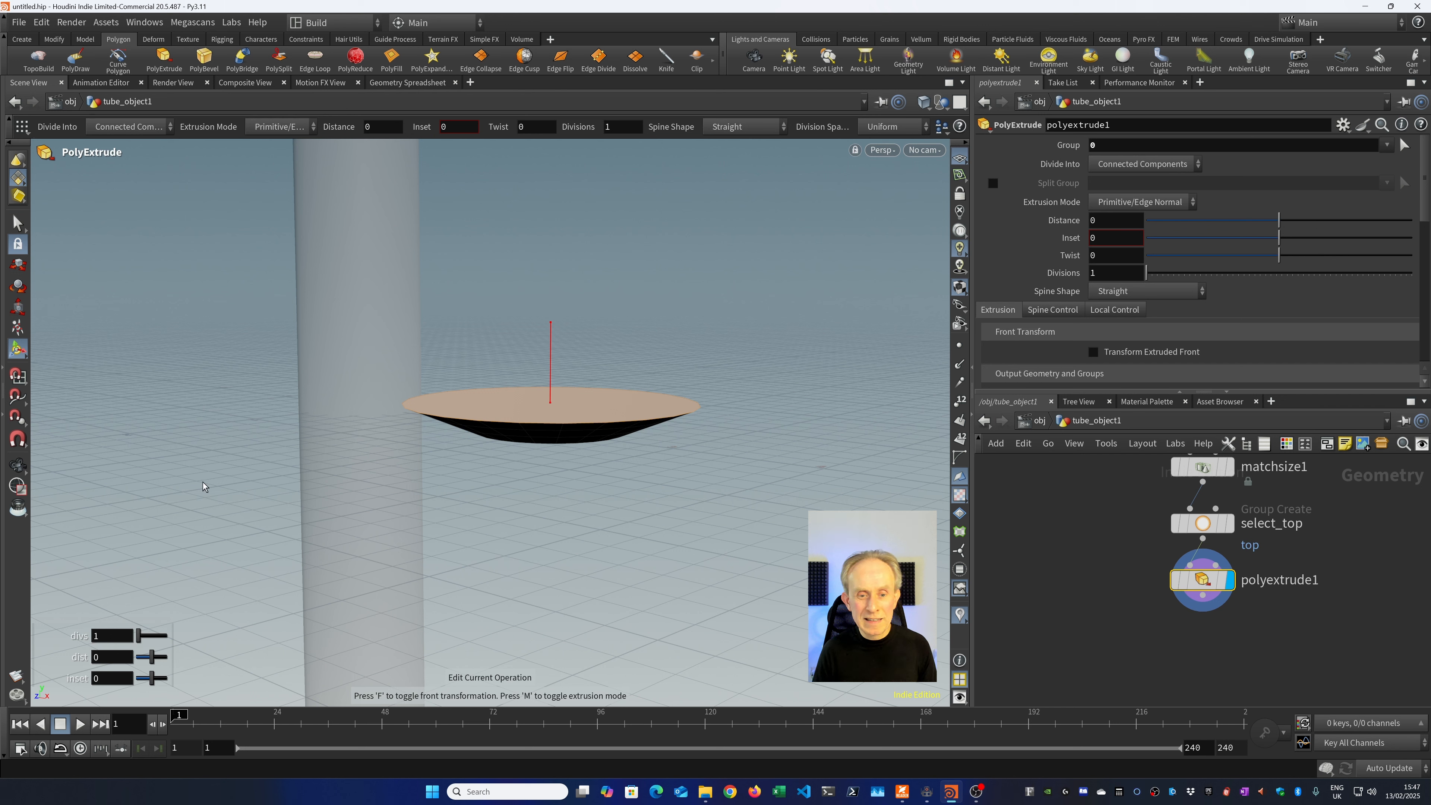
# Extrude the tube's top face with a distance of 0.59, an inset of 0.205 and 24 divisions.
pyautogui.hotkey('ctrl', 'z')
pyautogui.click(112, 658)
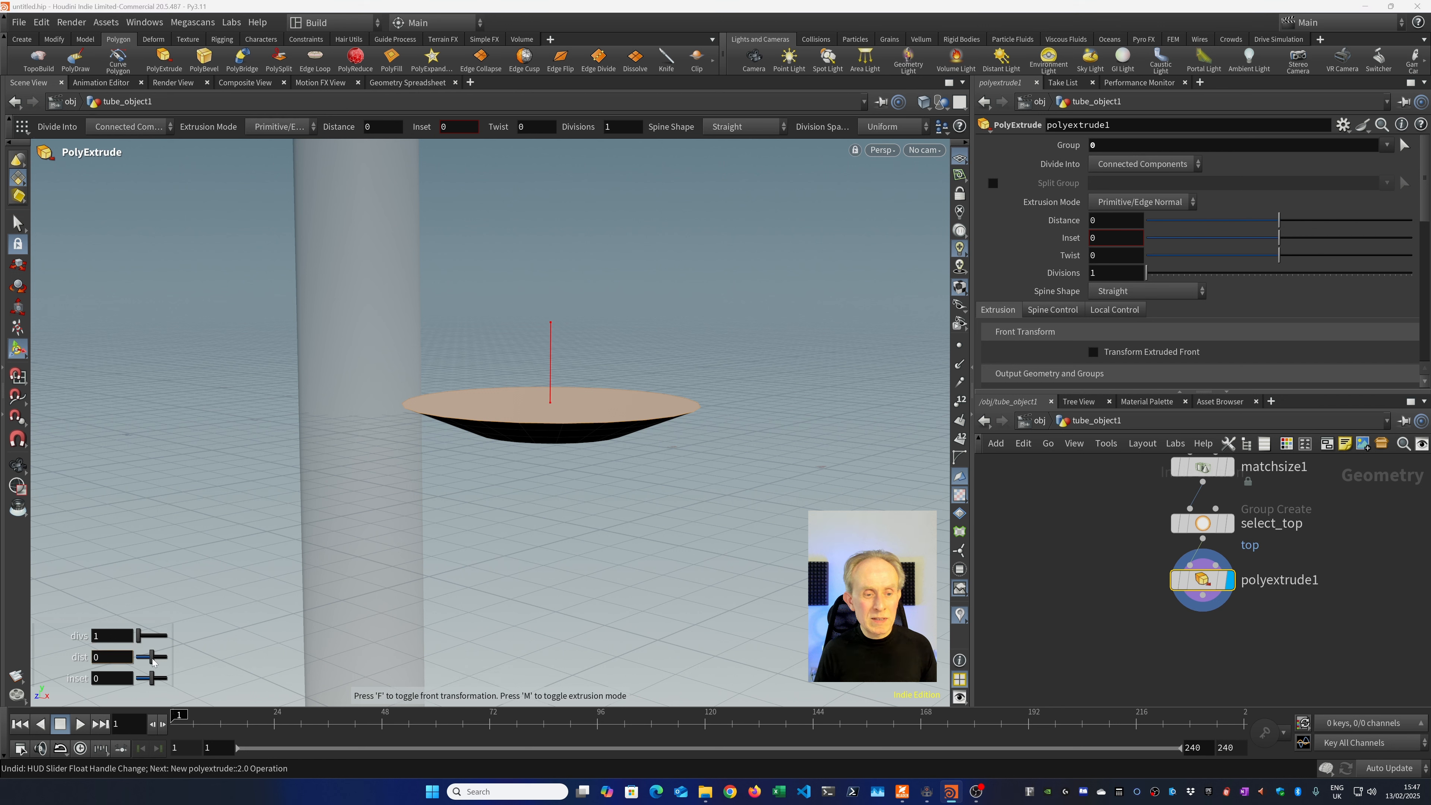
pyautogui.moveTo(153, 660); pyautogui.dragTo(161, 655)
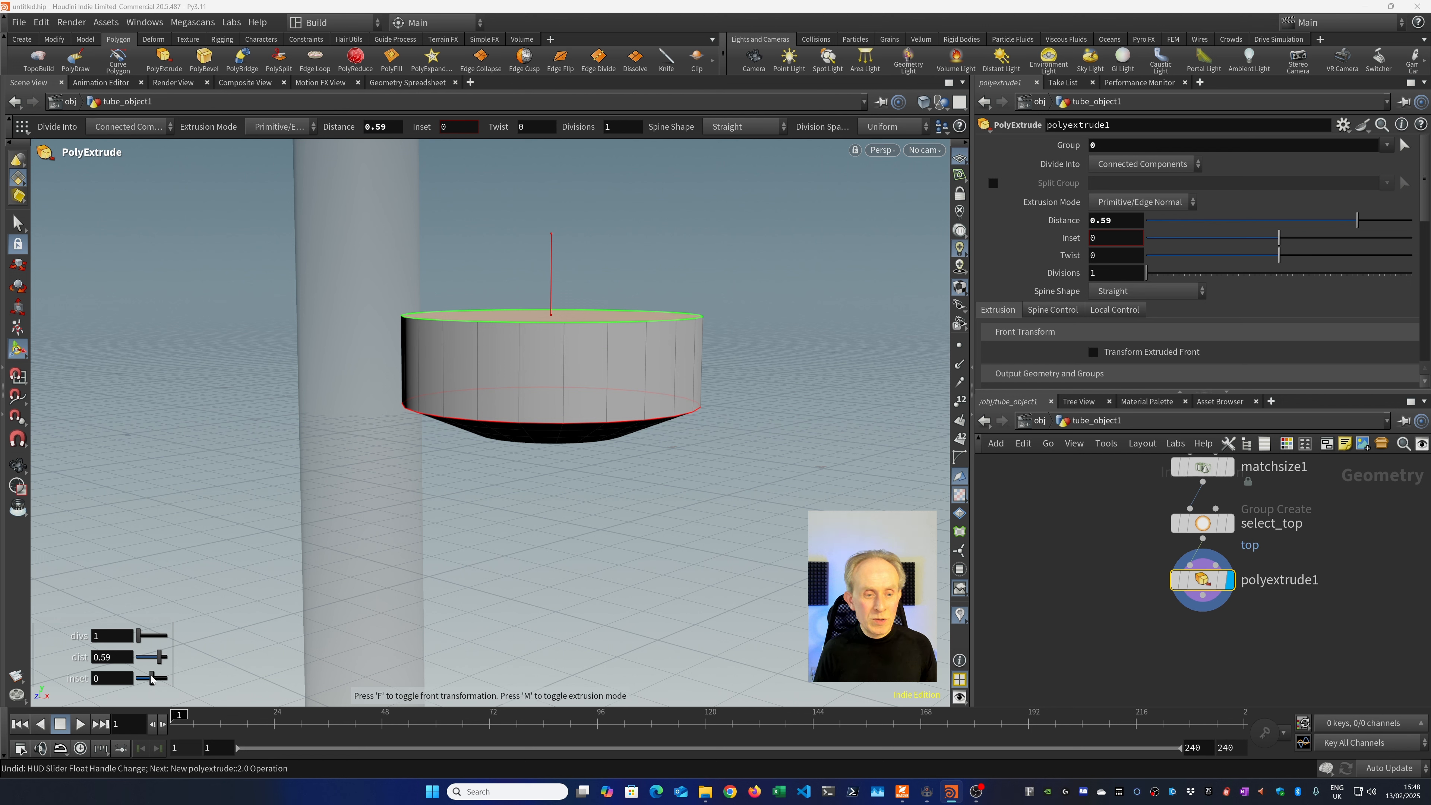
pyautogui.moveTo(150, 678); pyautogui.dragTo(154, 678)
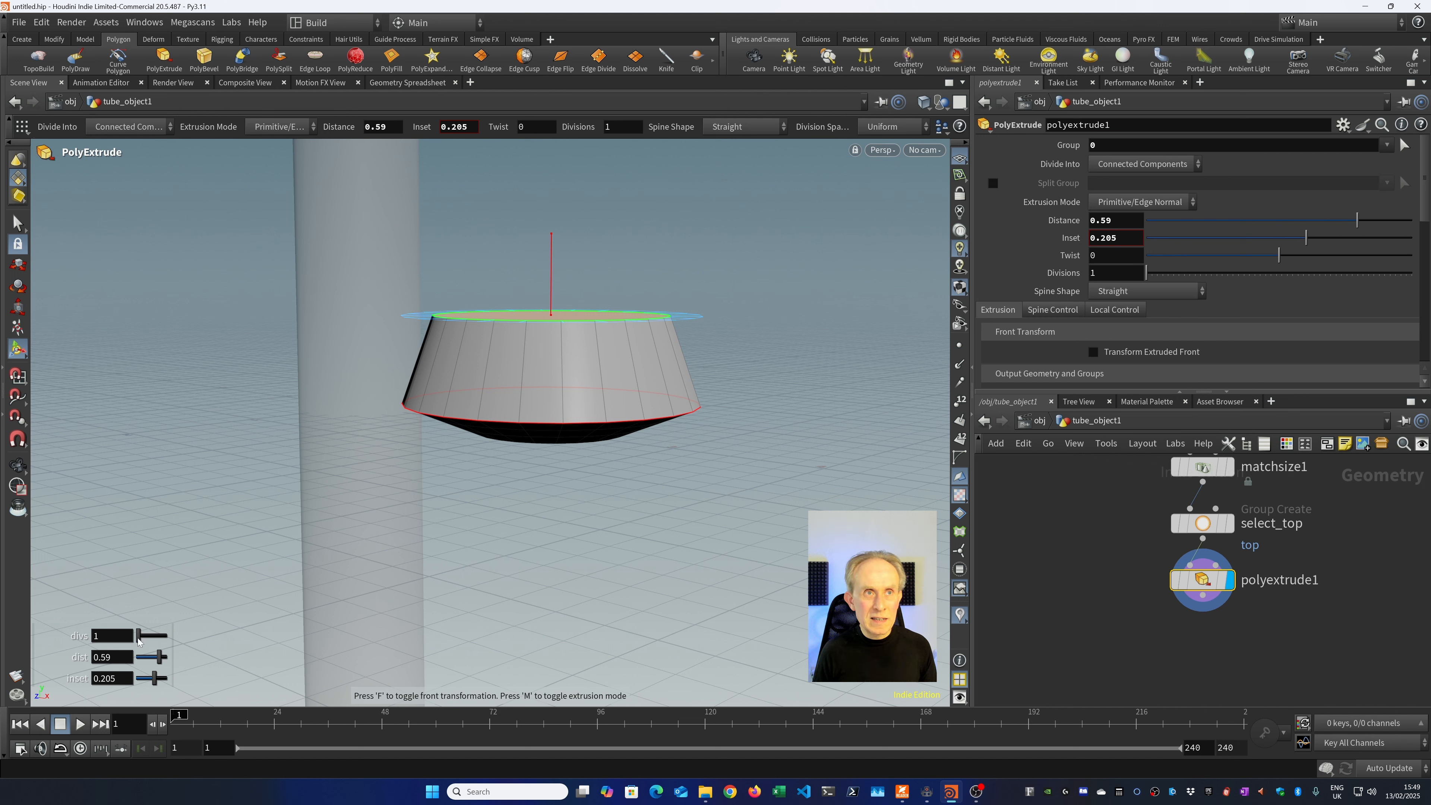
pyautogui.moveTo(138, 636); pyautogui.dragTo(164, 636)
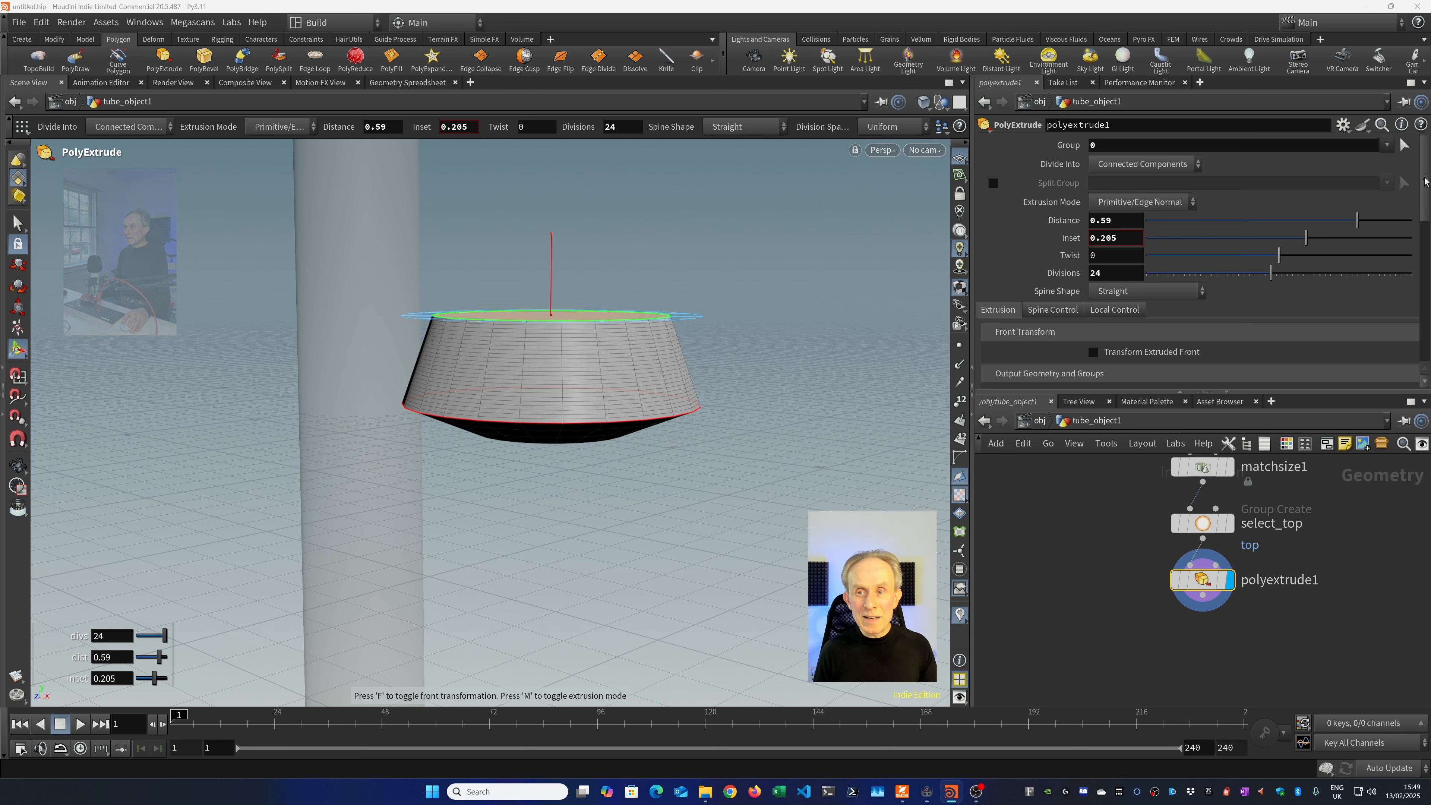
# Examine the PolyExtrude's Spine Control settings, including the thickness and local twist ramps.
pyautogui.scroll(-10, 1426, 180)
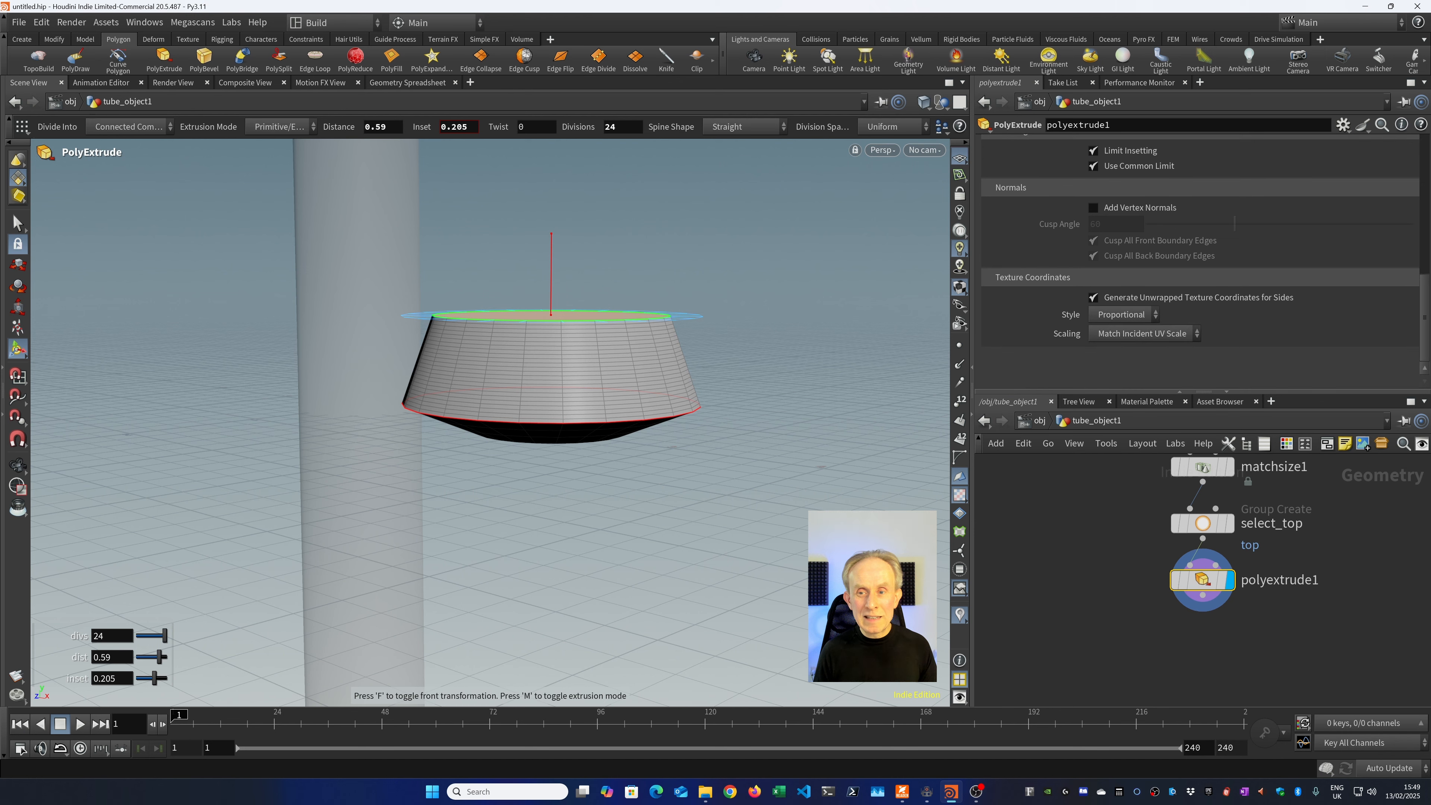
pyautogui.scroll(10, 1293, 165)
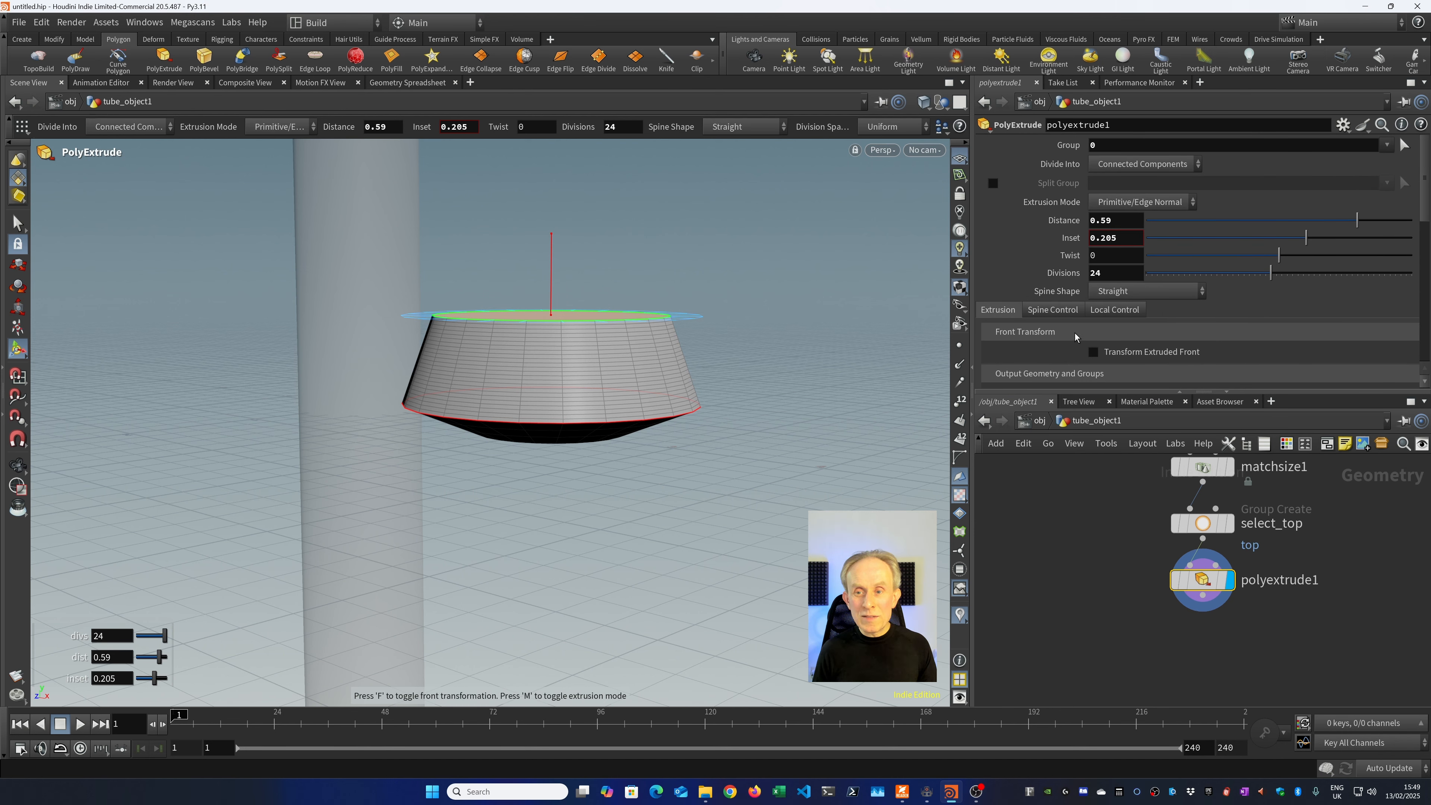
pyautogui.click(1039, 314)
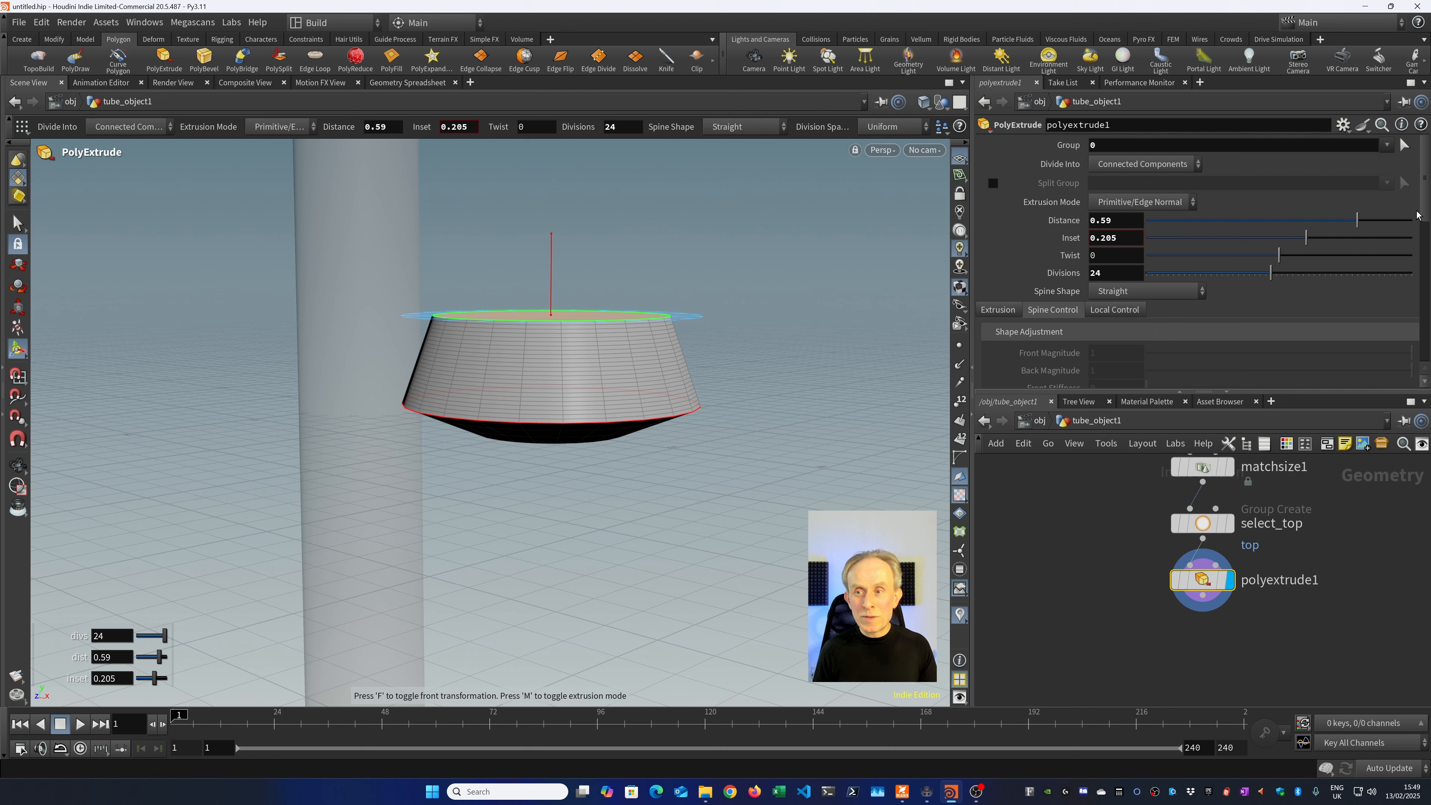
pyautogui.scroll(-5, 1424, 216)
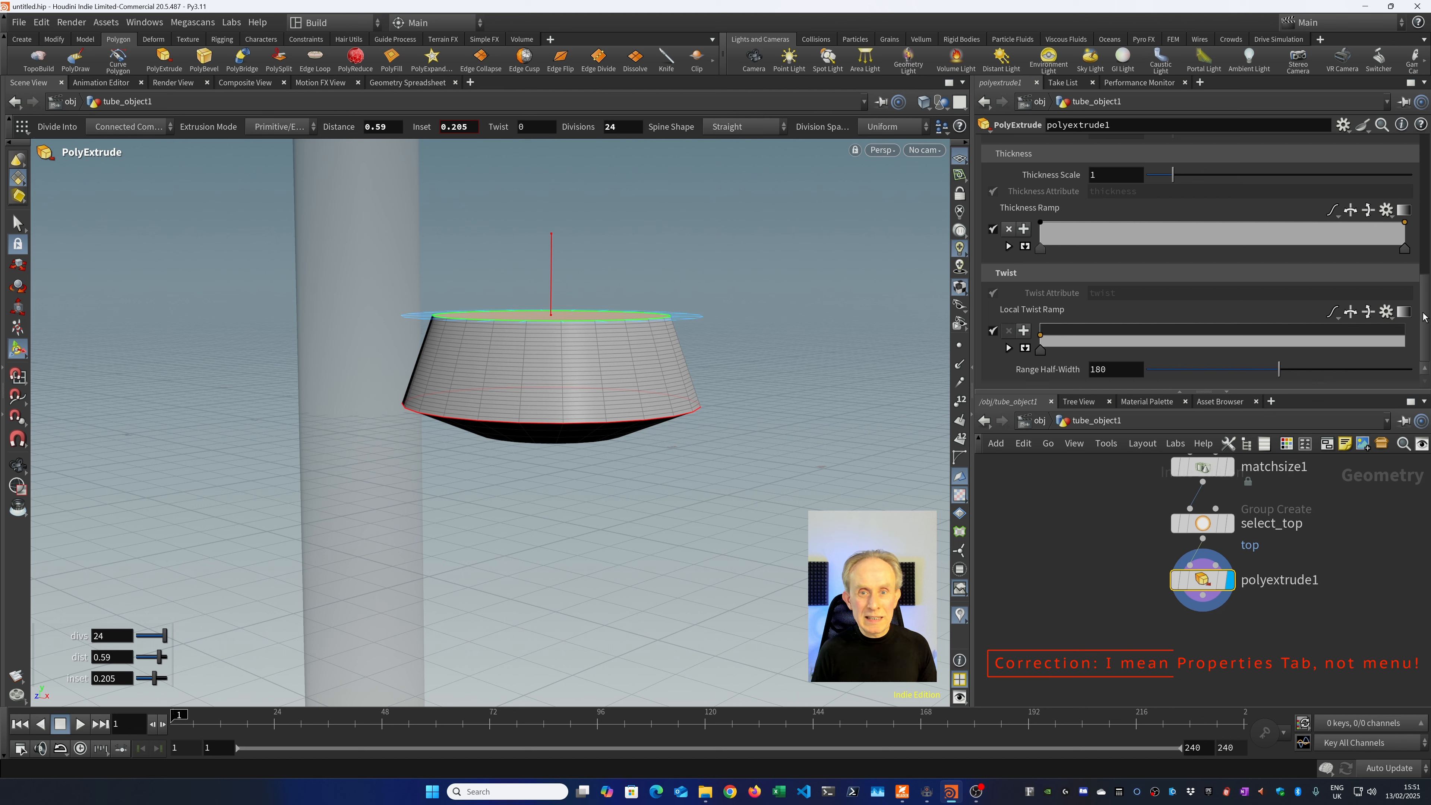
pyautogui.moveTo(1423, 317); pyautogui.dragTo(1428, 158)
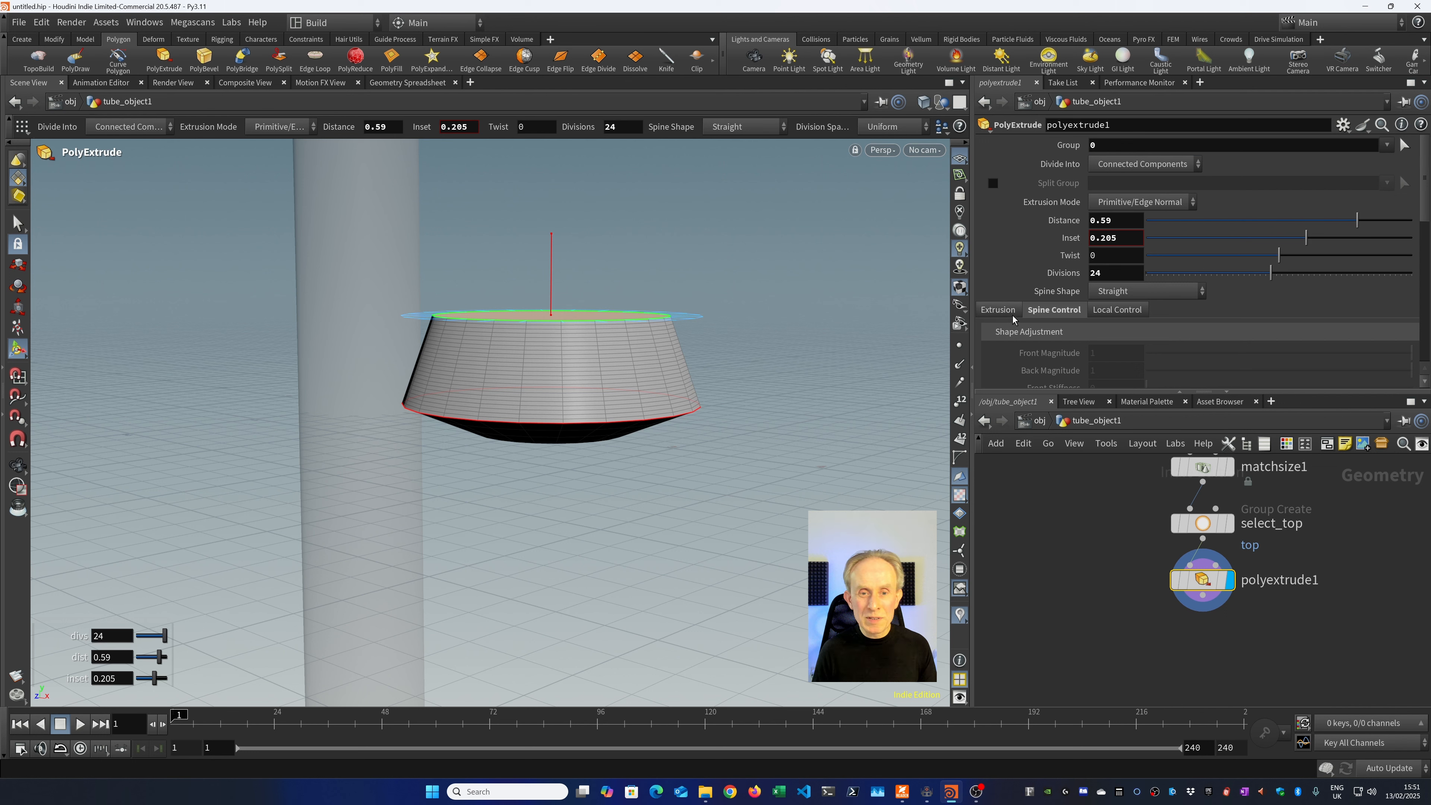
# Add three evenly spaced points to the PolyExtrude's thickness ramp, at its quarter, middle and three-quarter positions.
pyautogui.scroll(-6, 1426, 197)
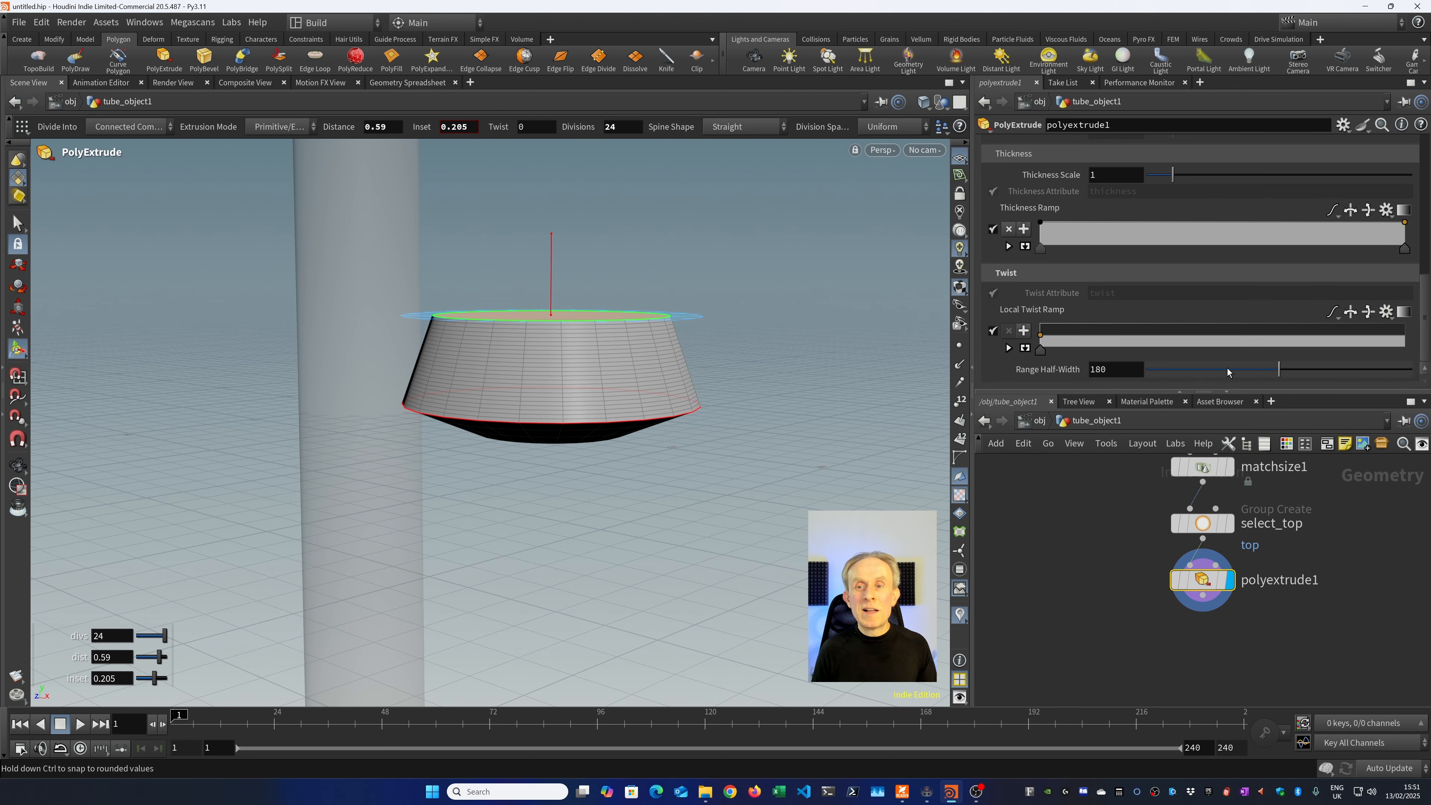
pyautogui.click(1024, 229)
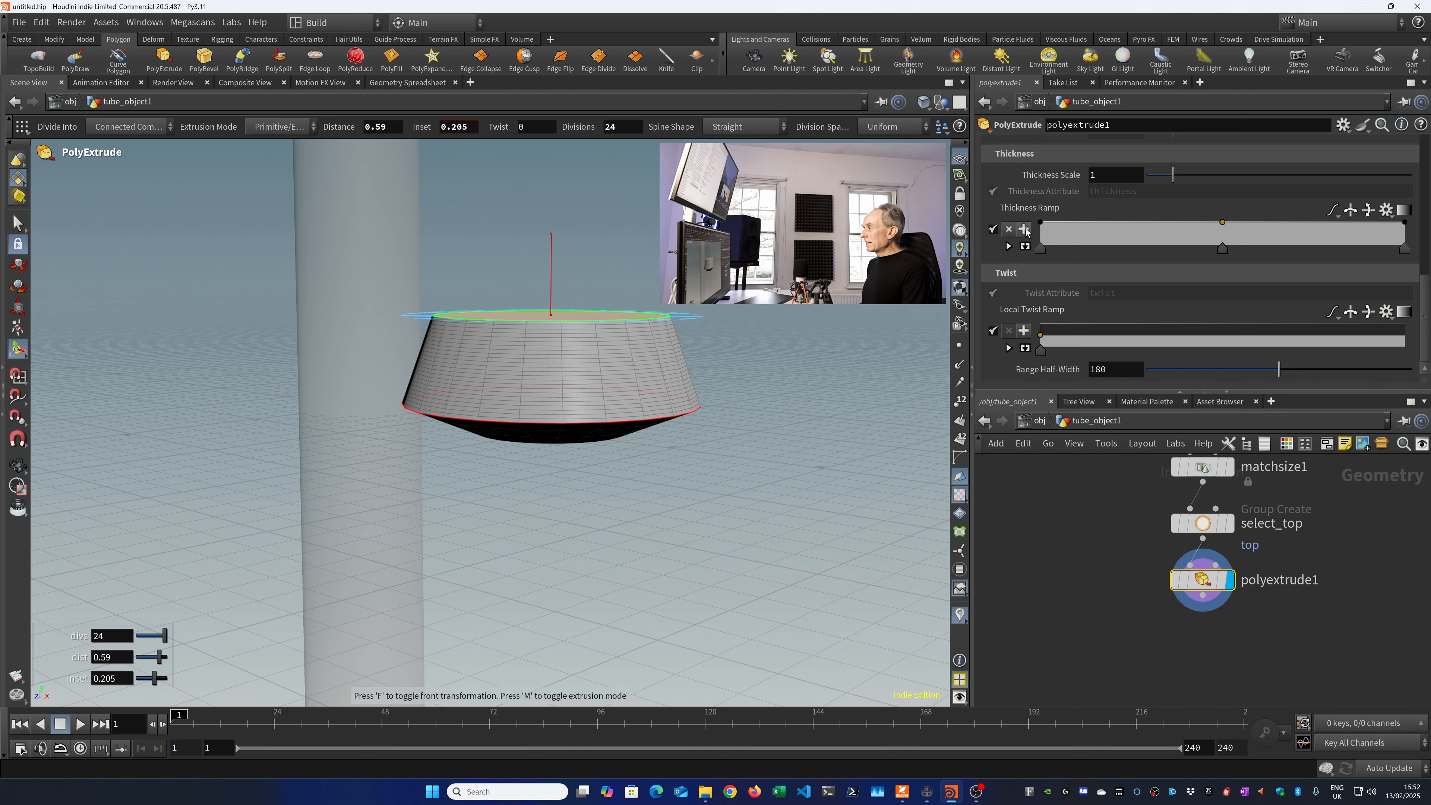
pyautogui.click(1024, 230)
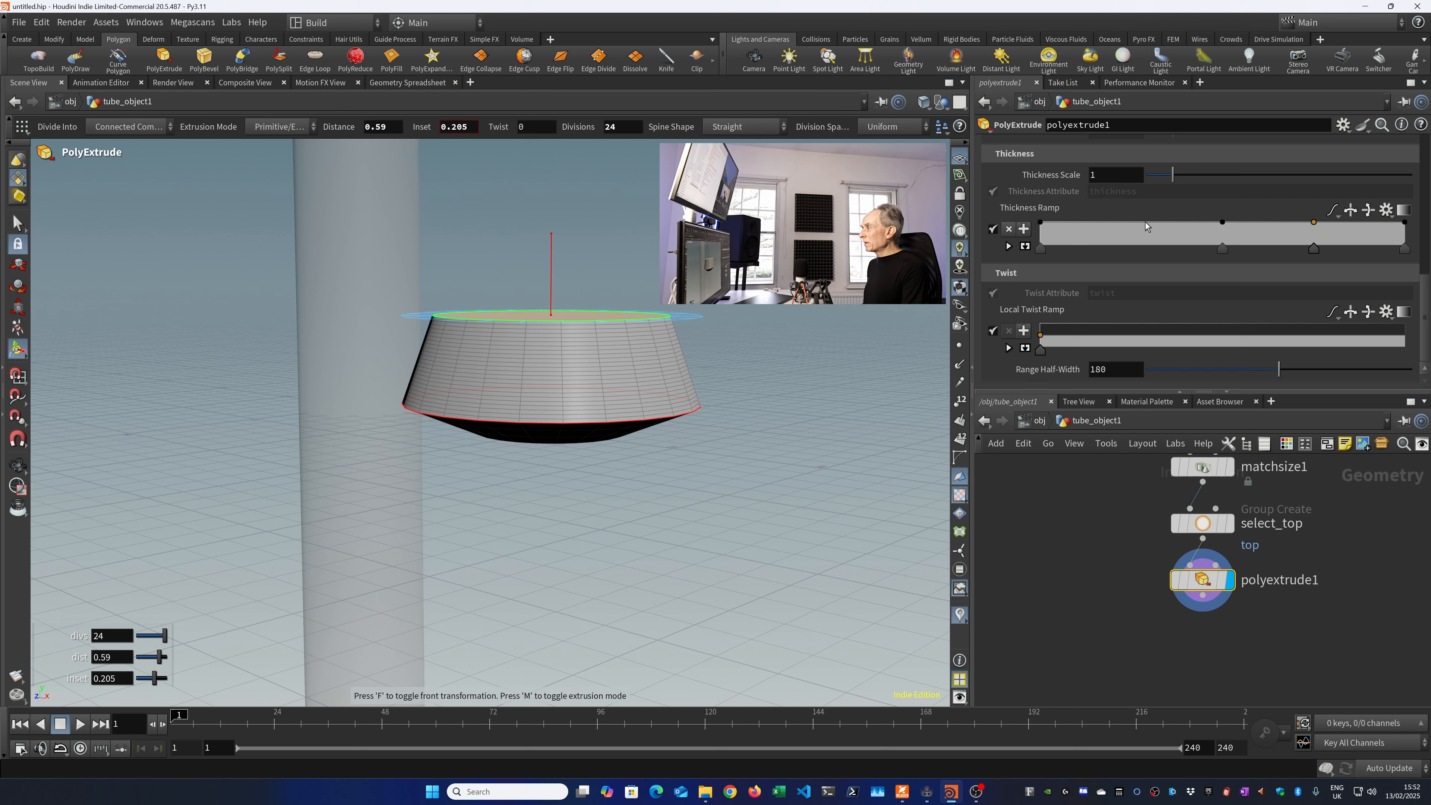
pyautogui.hotkey('ctrl', 'z')
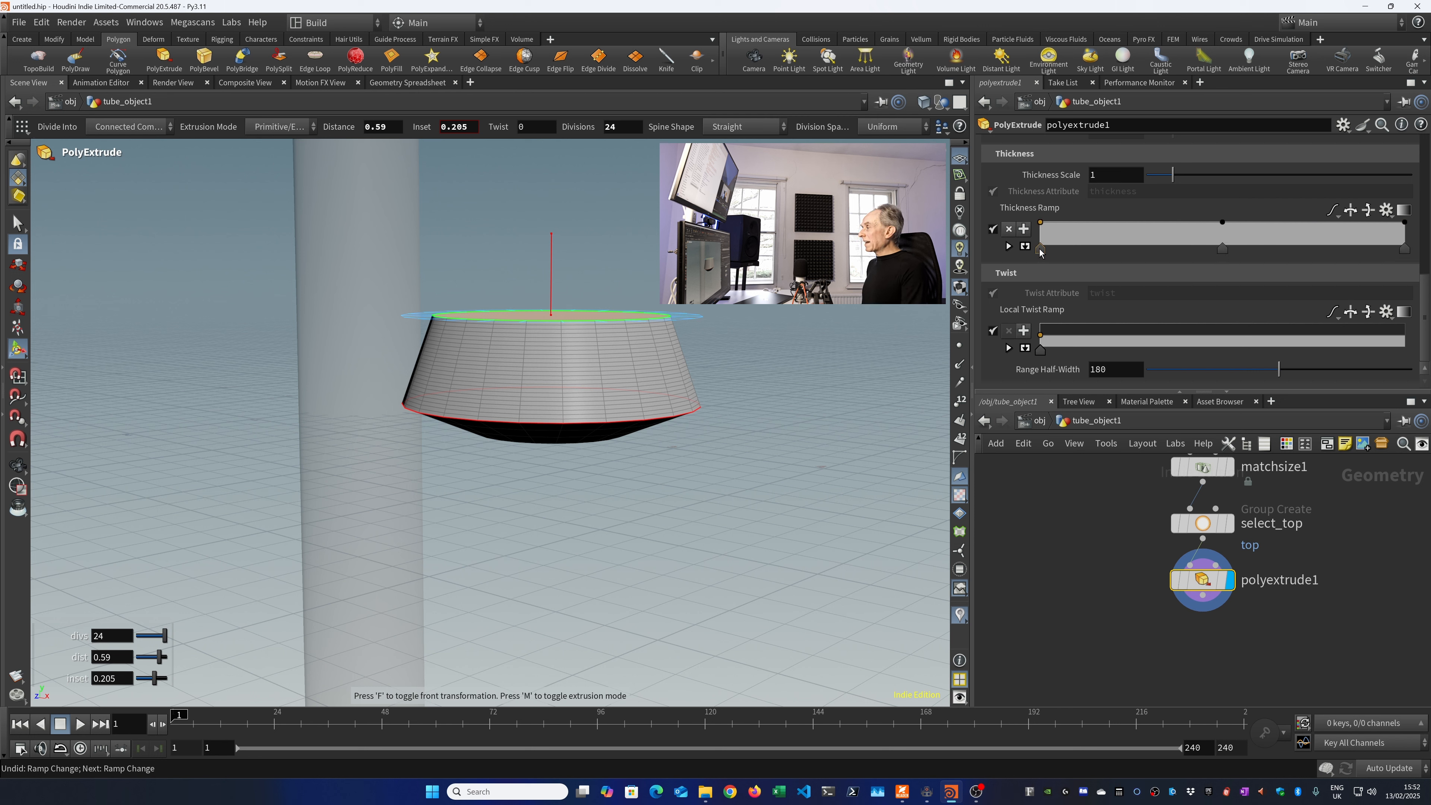
pyautogui.click(1024, 228)
pyautogui.click(1223, 247)
pyautogui.click(1024, 229)
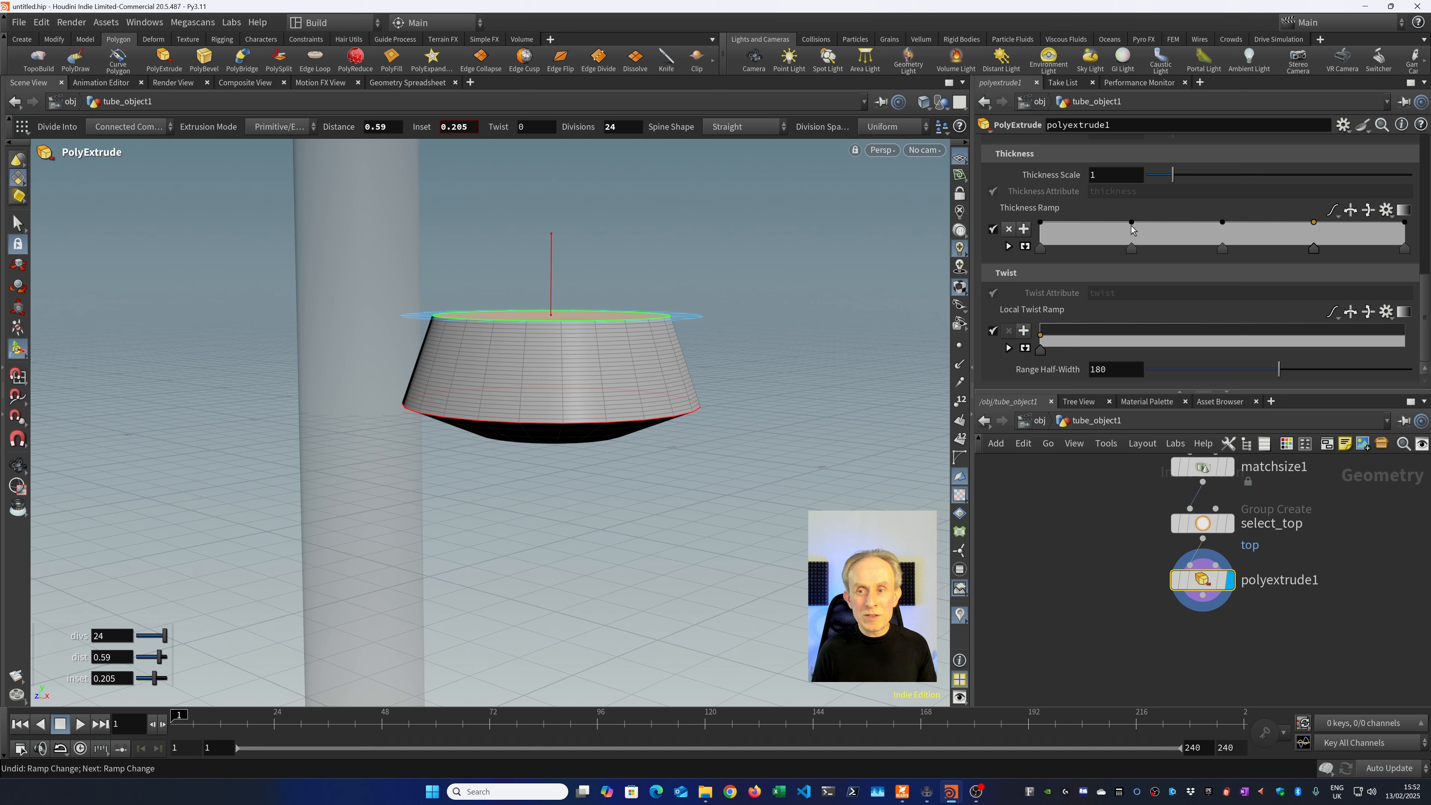
# Lower the quarter and three-quarter points of the thickness ramp slightly to pinch two grooves into the extrusion.
pyautogui.click(1132, 223)
pyautogui.moveTo(1132, 223); pyautogui.dragTo(1132, 230)
pyautogui.click(1314, 223)
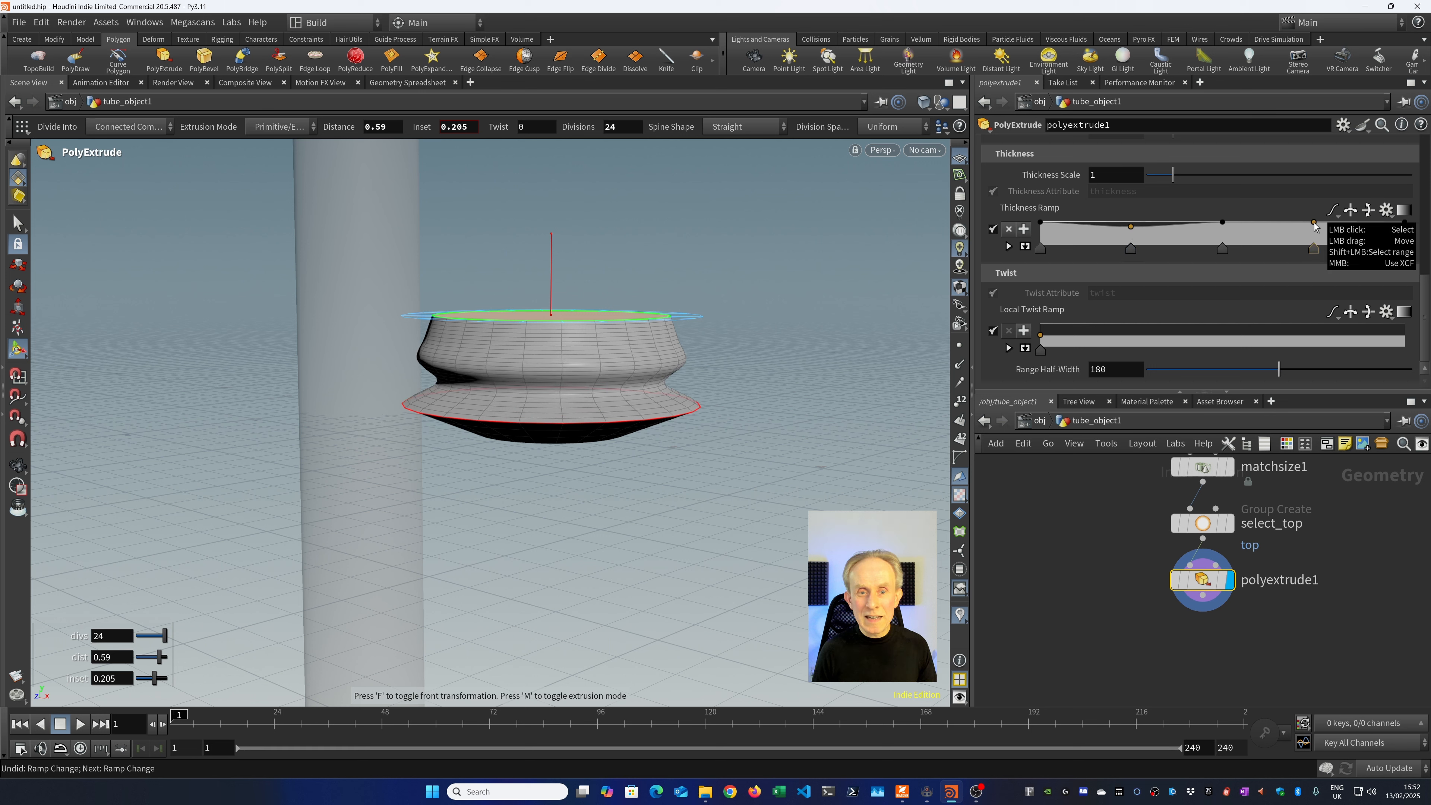
pyautogui.moveTo(1314, 223); pyautogui.dragTo(1316, 229)
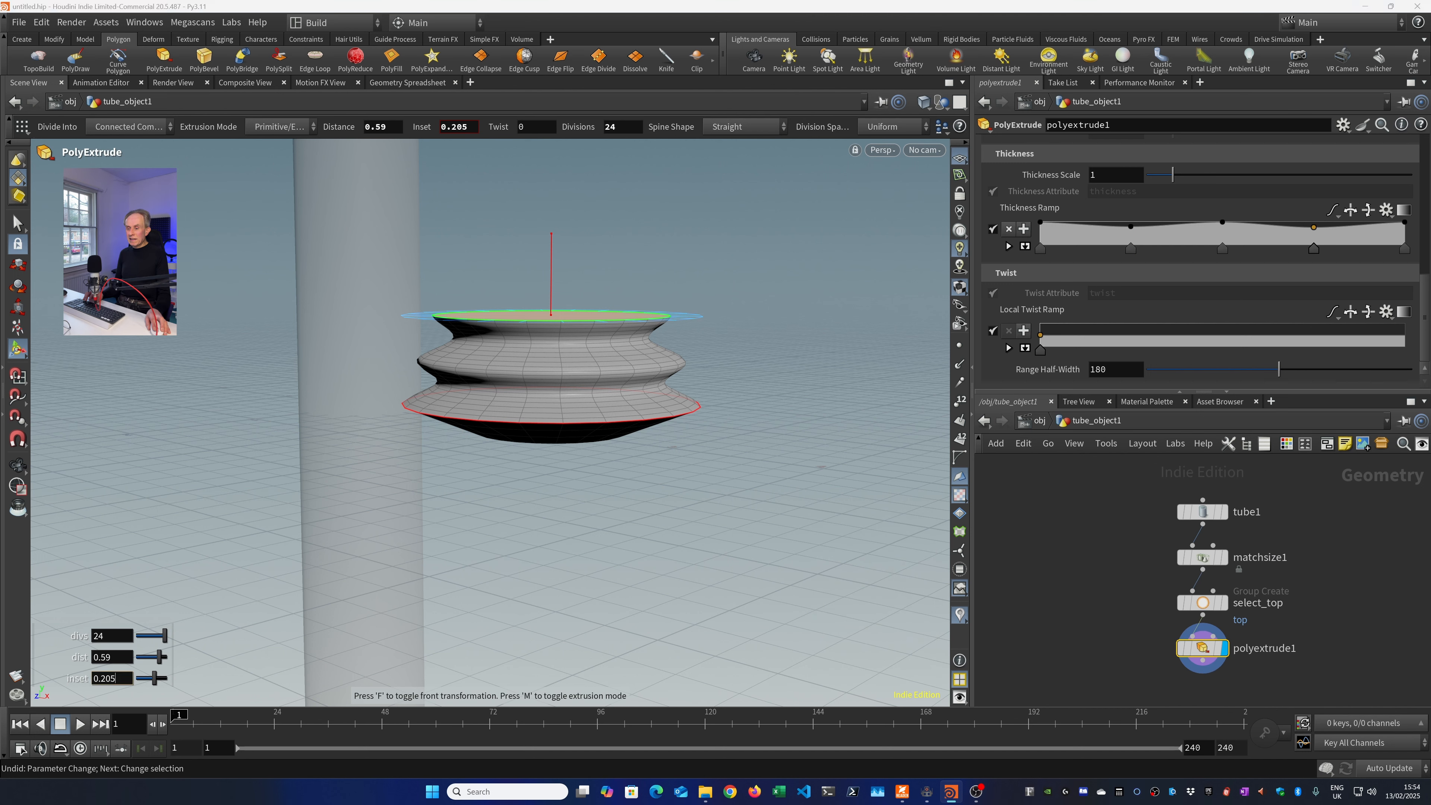
# Set the extrusion's inset to -0.2 so that it flares outward.
pyautogui.doubleClick(106, 679)
pyautogui.write('-0.')
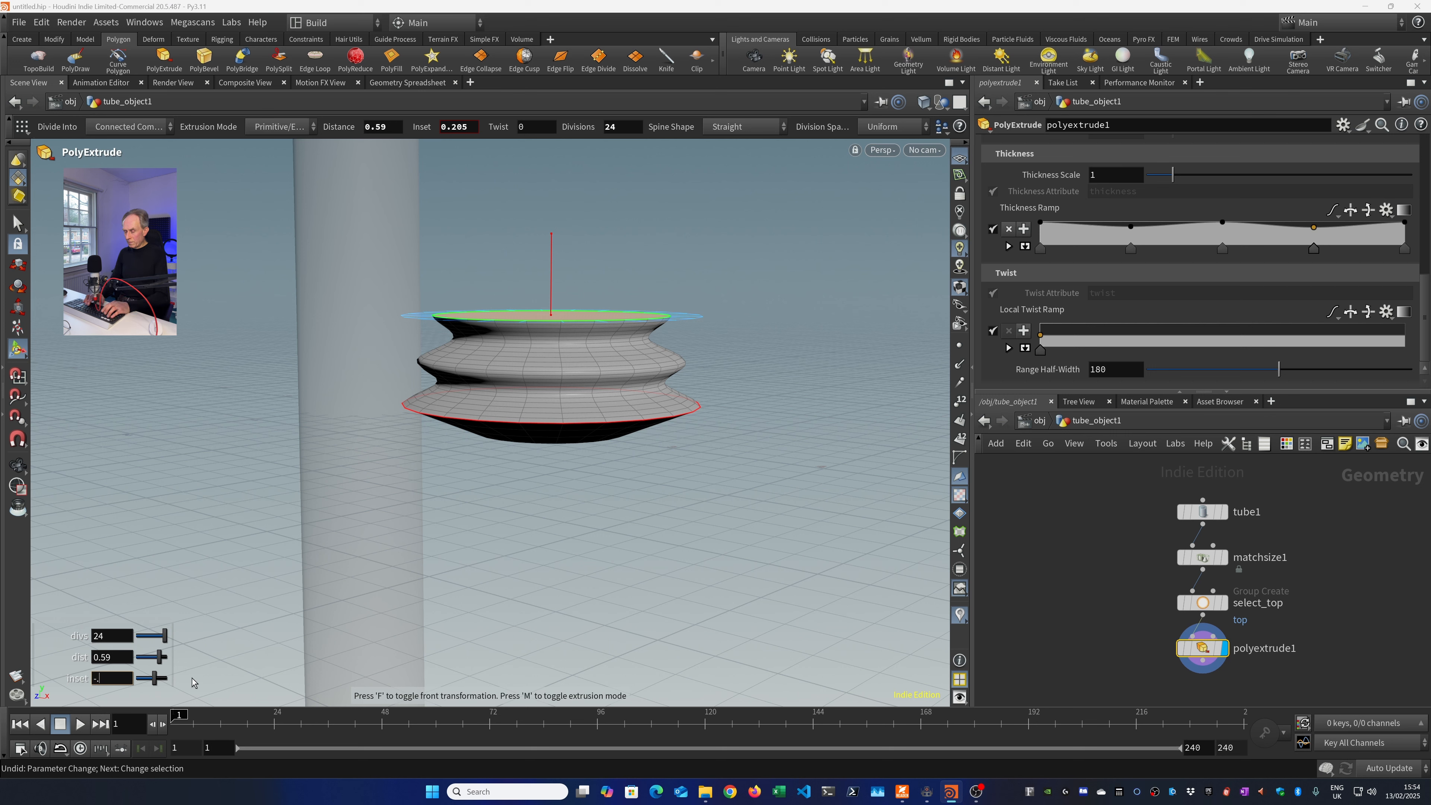
pyautogui.write('2')
pyautogui.press('Return')
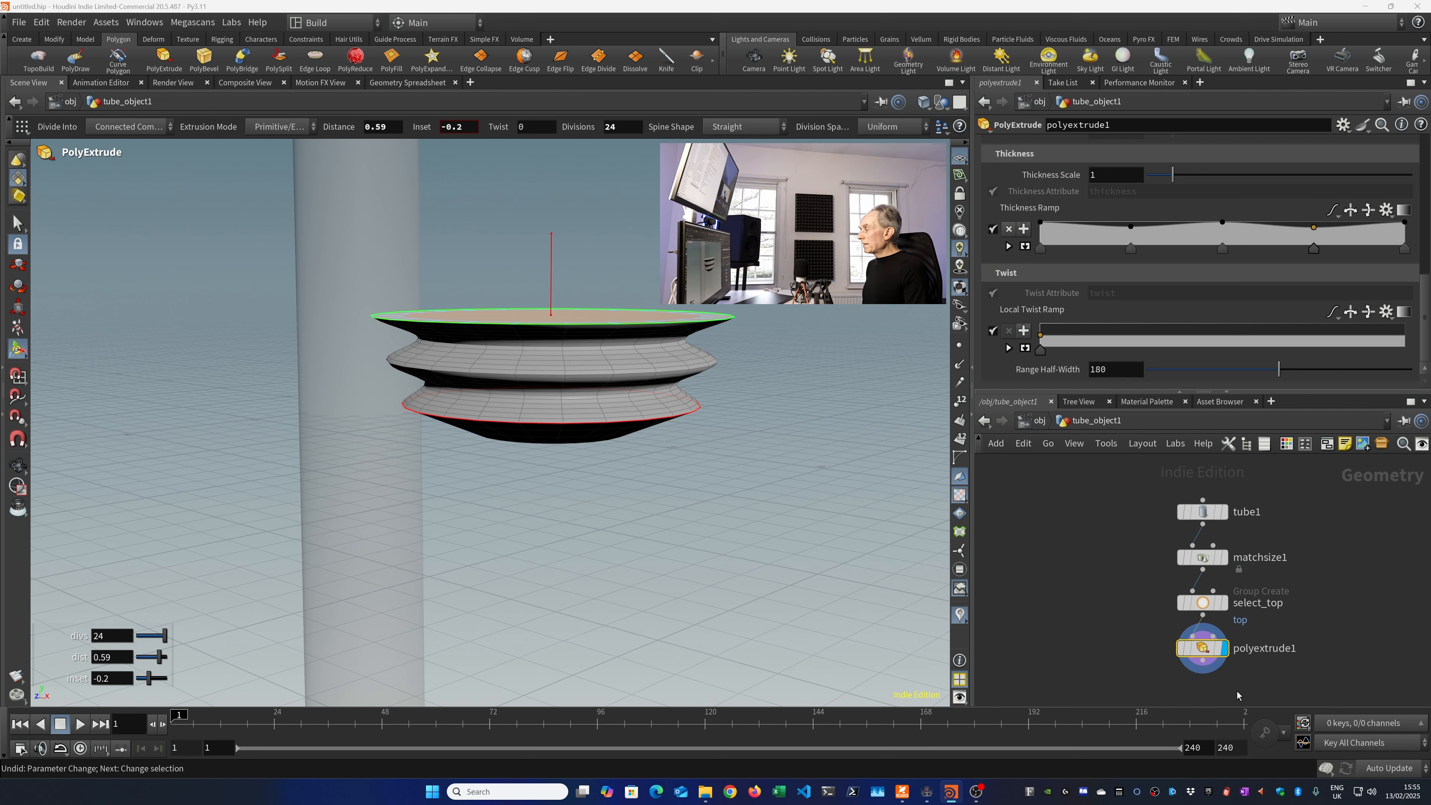
# Add a Normal node connected to the output of polyextrude1 and frame the whole network.
pyautogui.click(1204, 664)
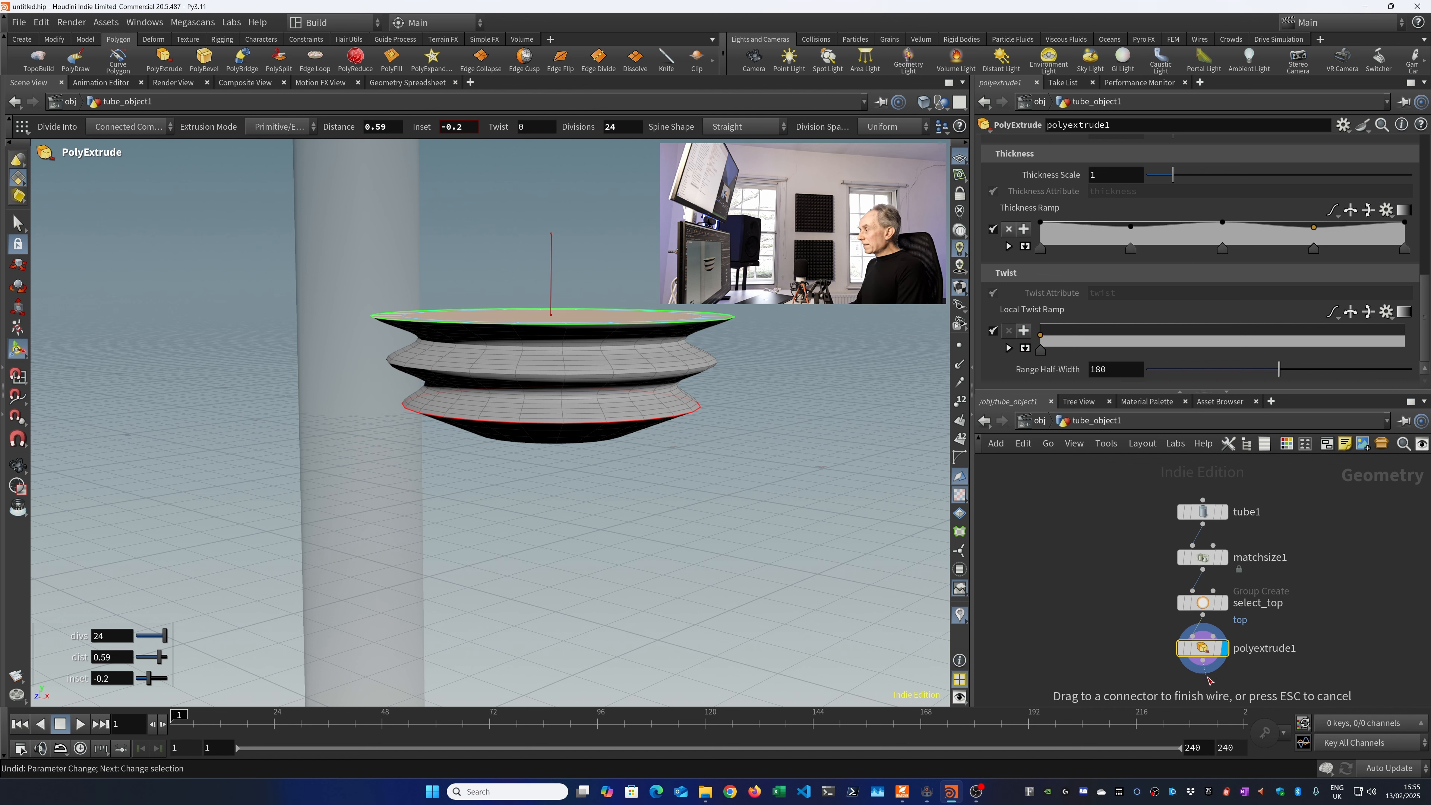
pyautogui.press('Tab')
pyautogui.write('nor')
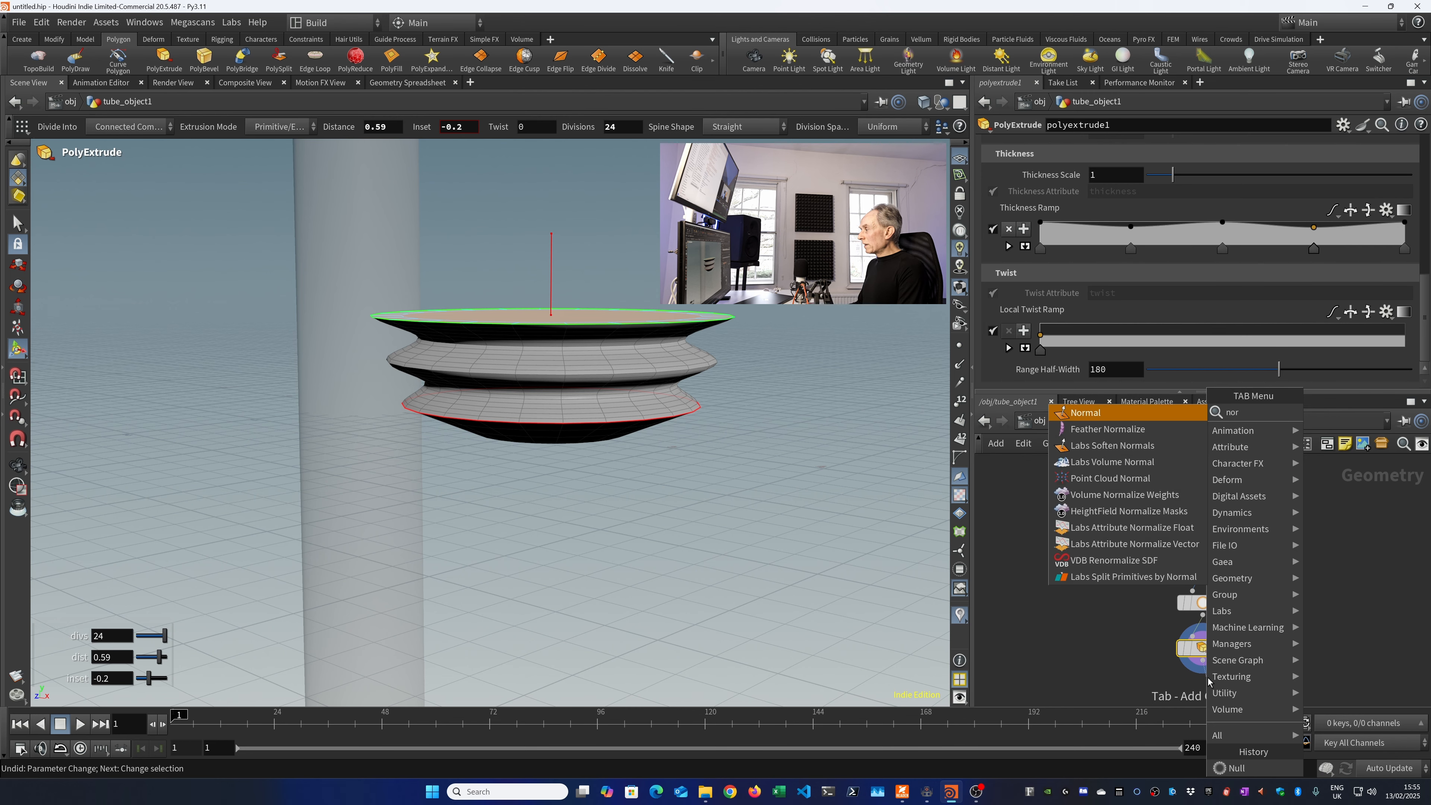
pyautogui.press('Return')
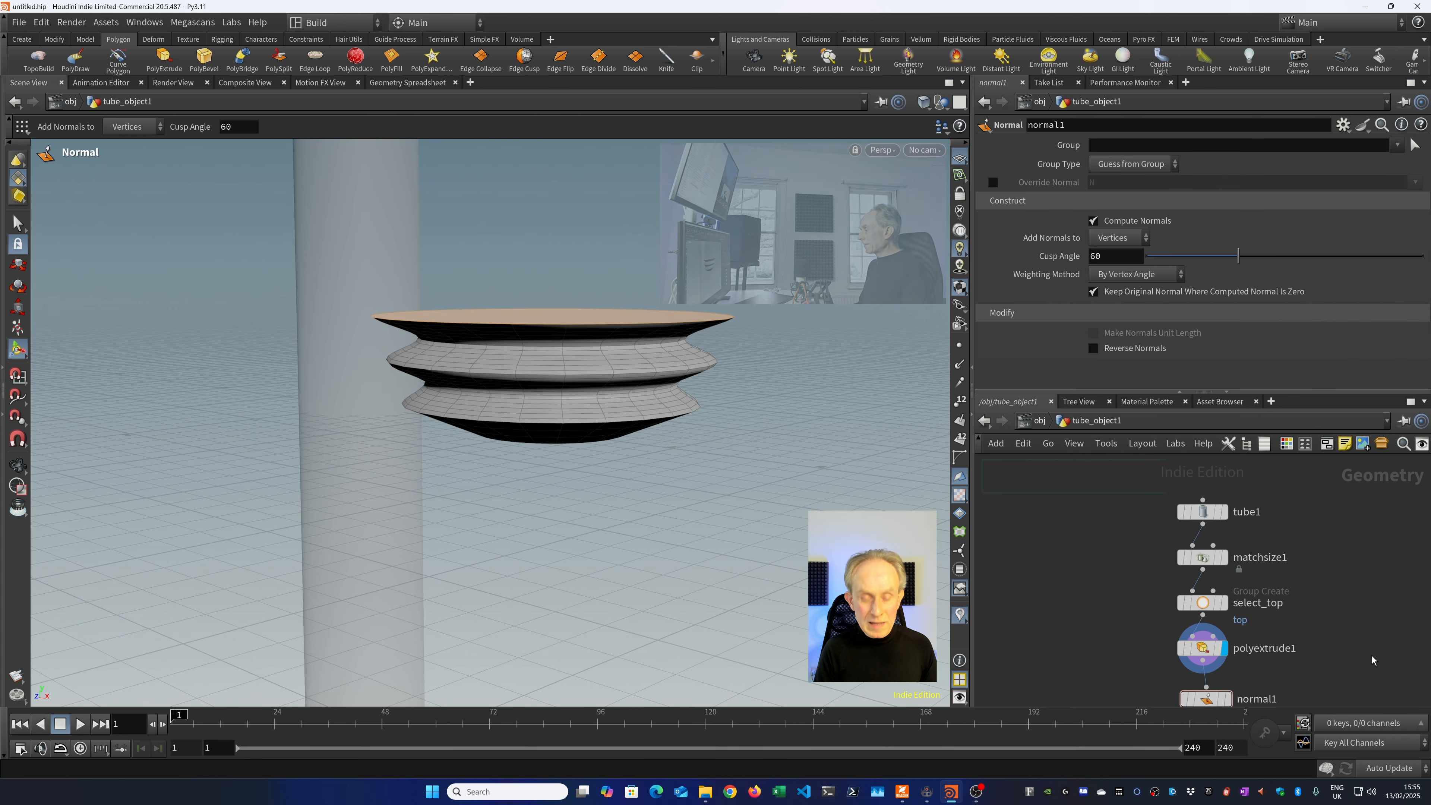
pyautogui.press('h')
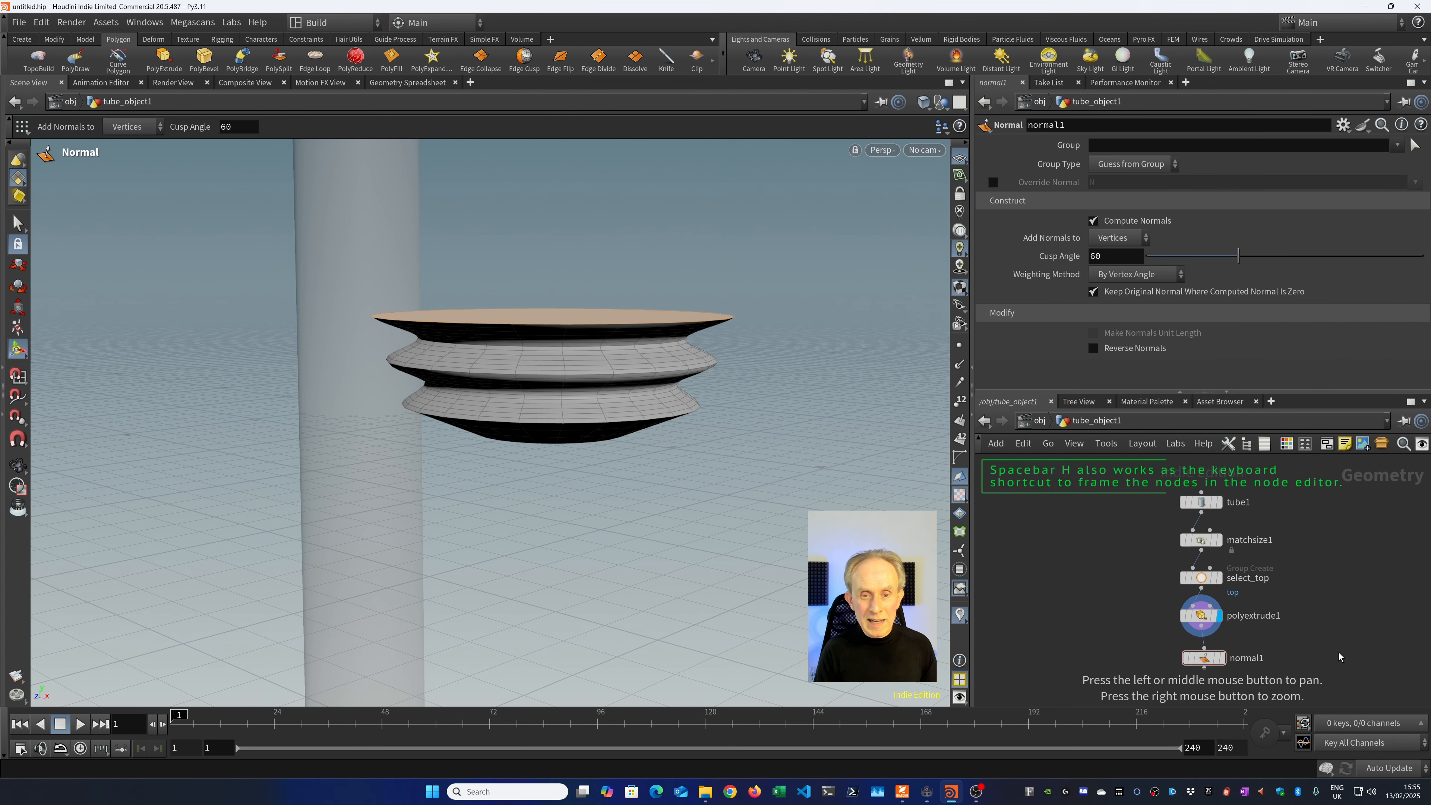
# Add a Labs UV Unwrap Cylinder node to the output of normal1 and align it beneath that node.
pyautogui.click(1204, 669)
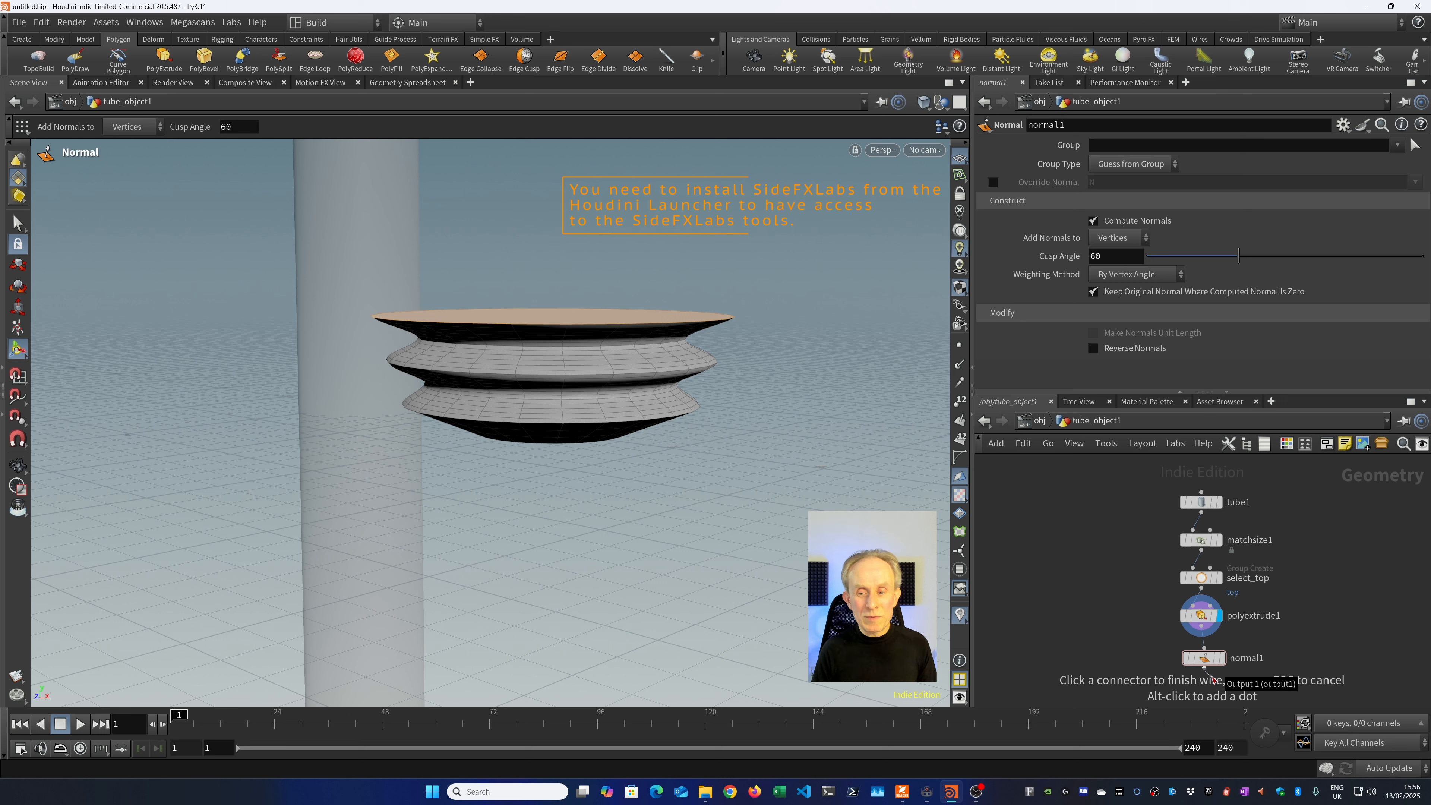
pyautogui.click(1212, 679)
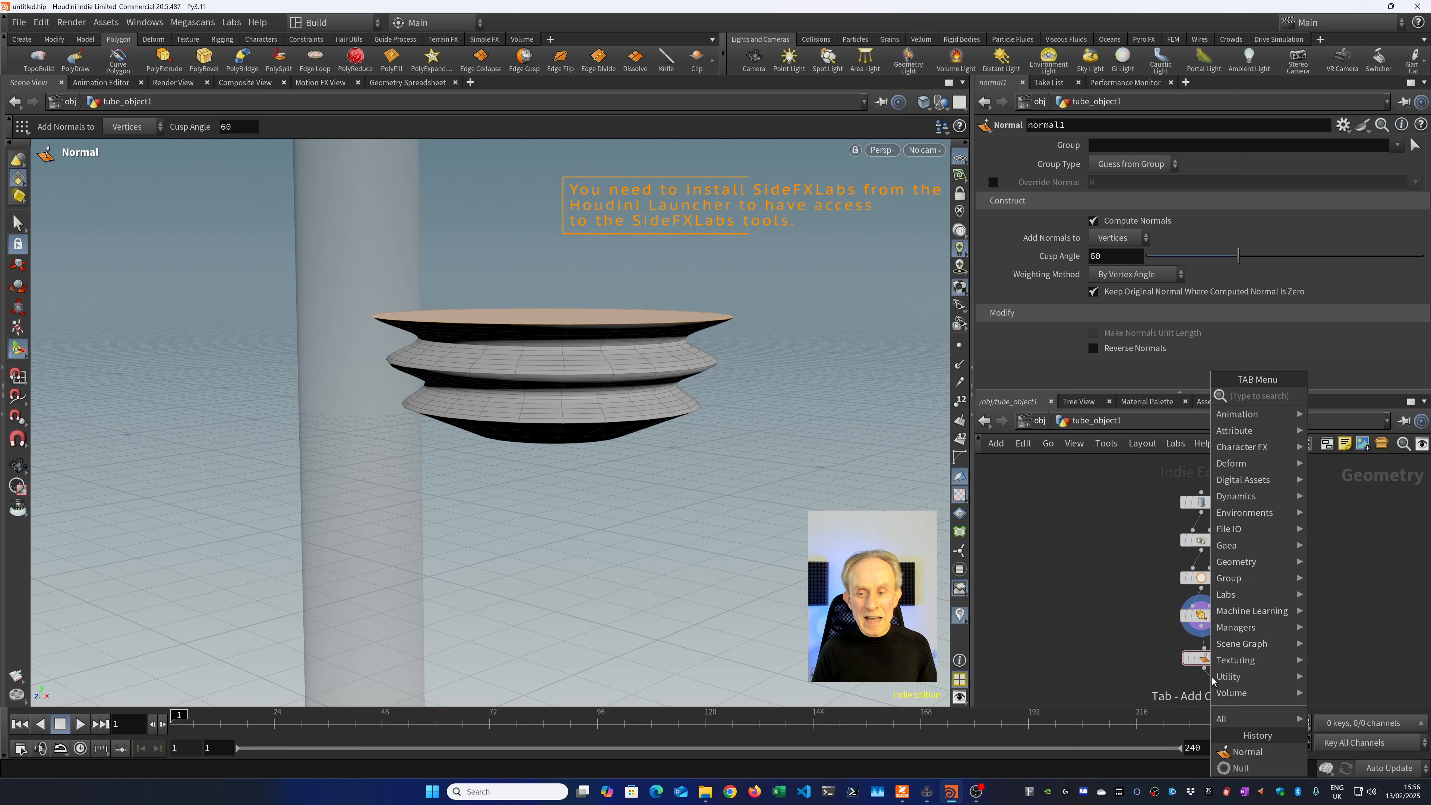
pyautogui.moveTo(1289, 596)
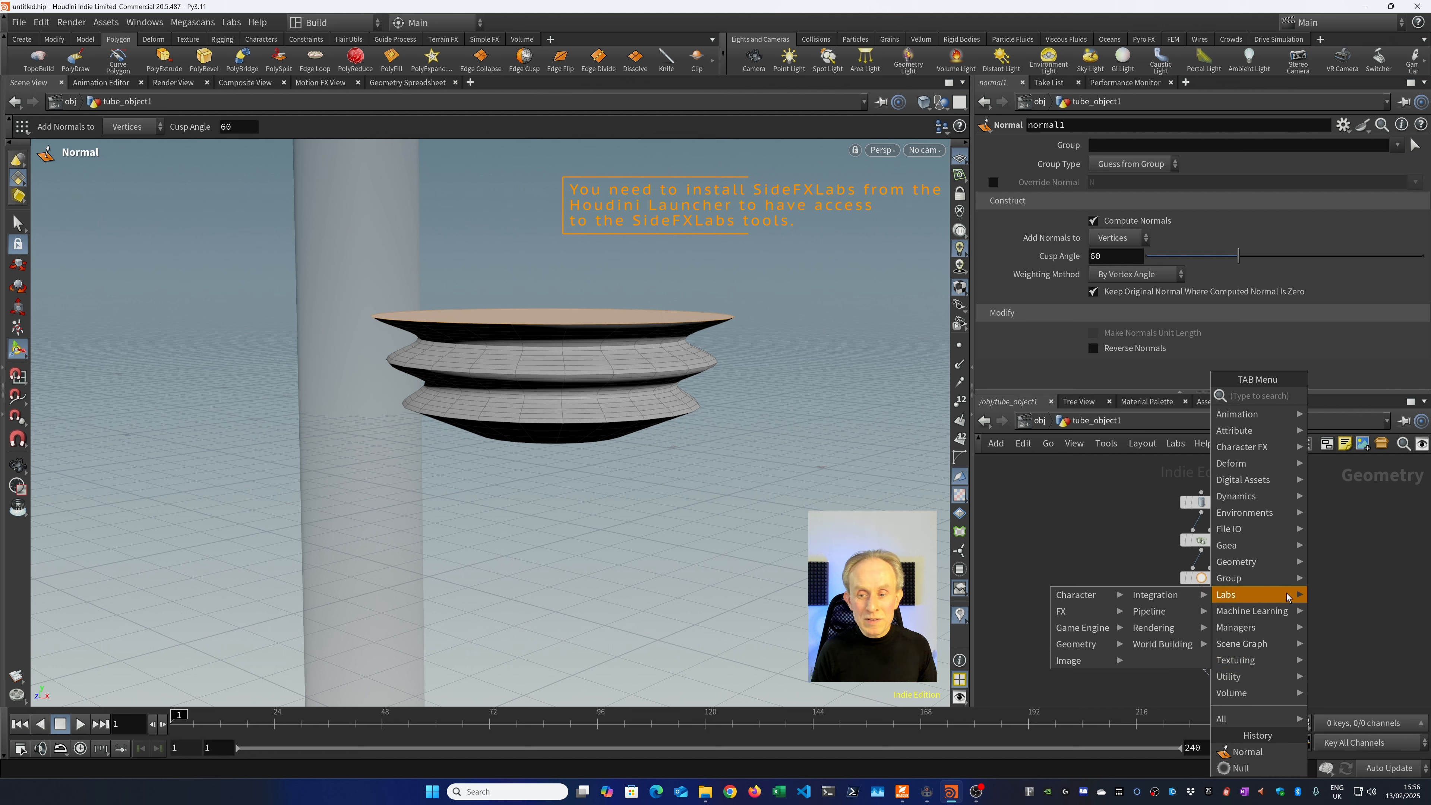
pyautogui.moveTo(1103, 648)
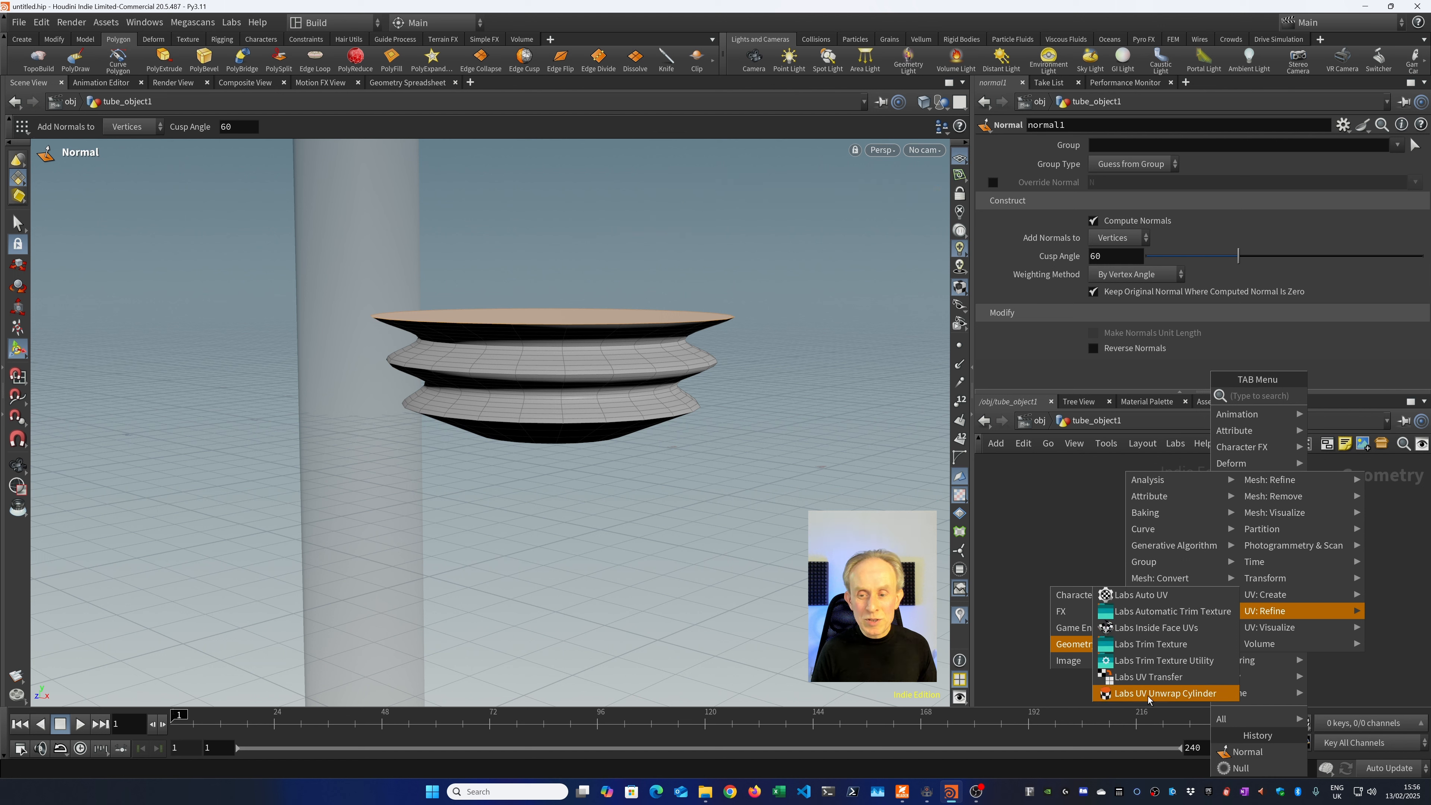
pyautogui.press('Escape')
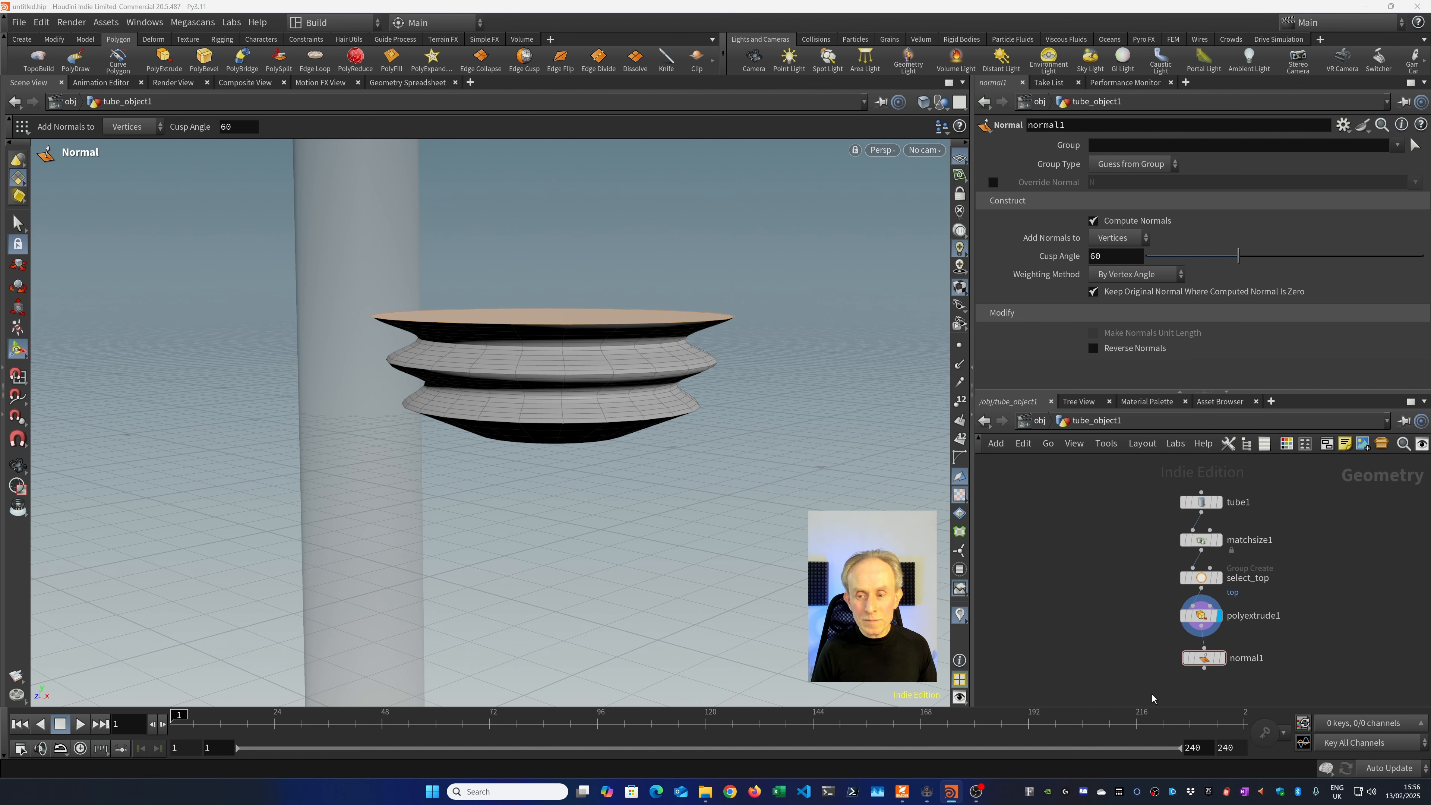
pyautogui.click(1152, 695)
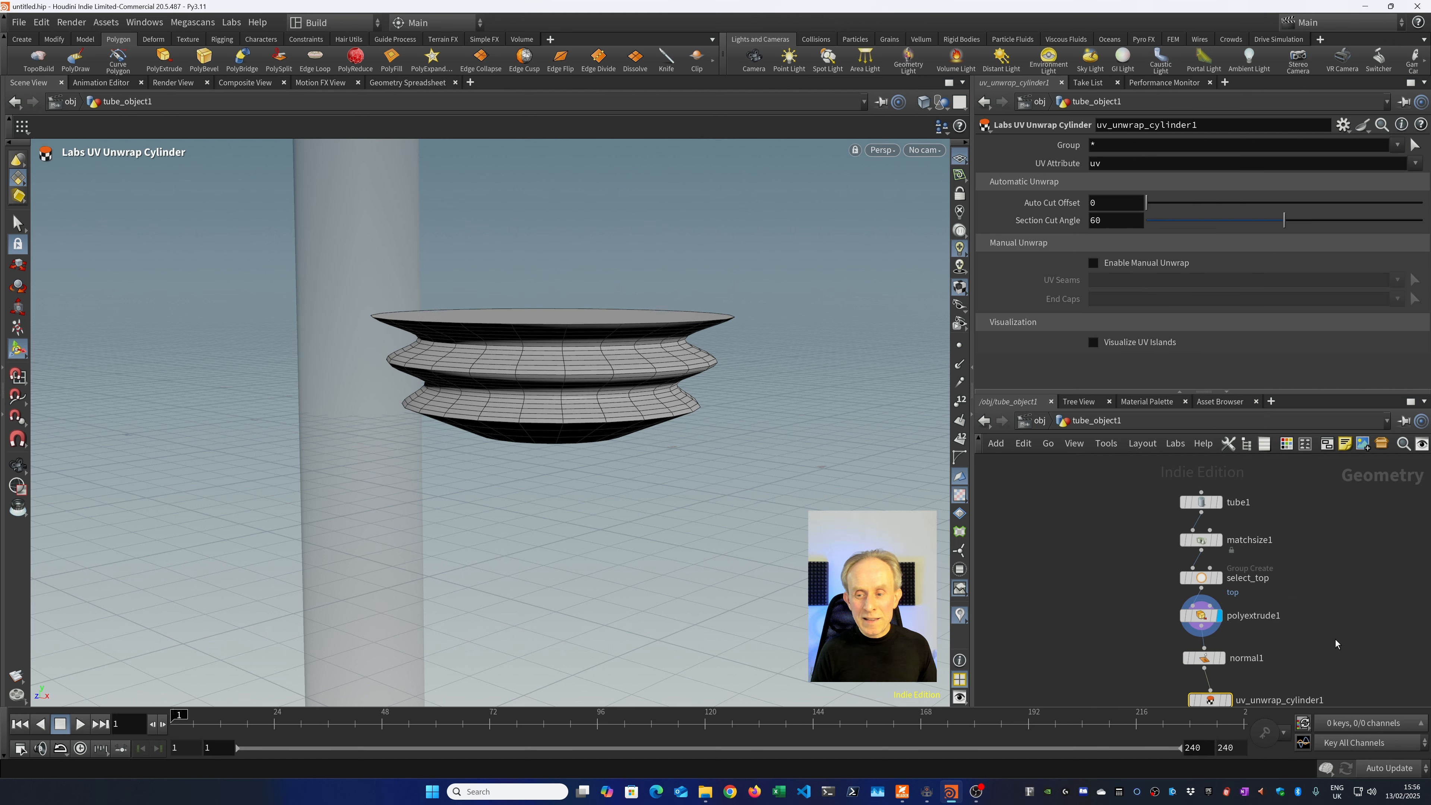
pyautogui.press('h')
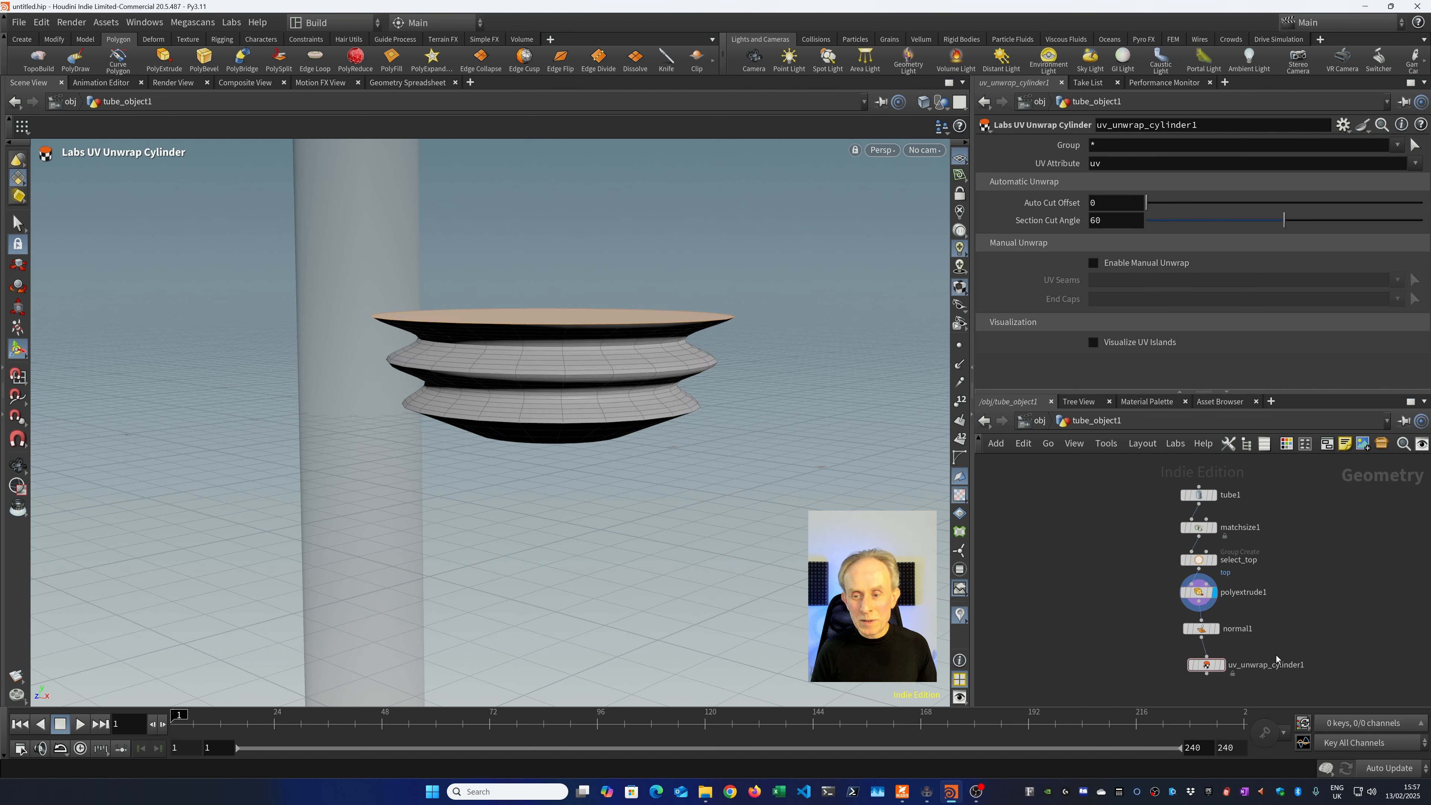
pyautogui.moveTo(1209, 665); pyautogui.dragTo(1205, 665)
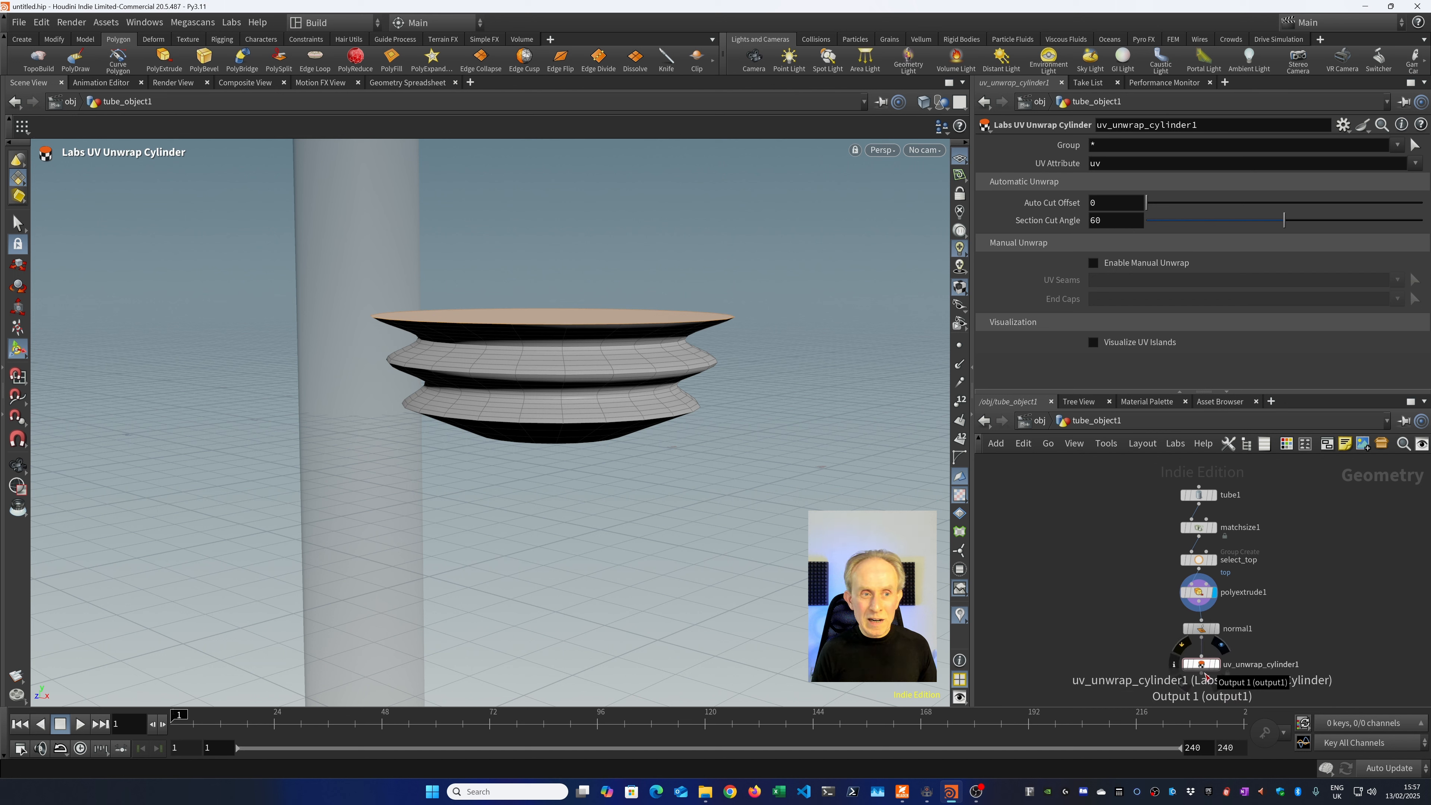
# Display the result of the UV Unwrap Cylinder node and inspect the UV grid on the capital from below.
pyautogui.click(1214, 663)
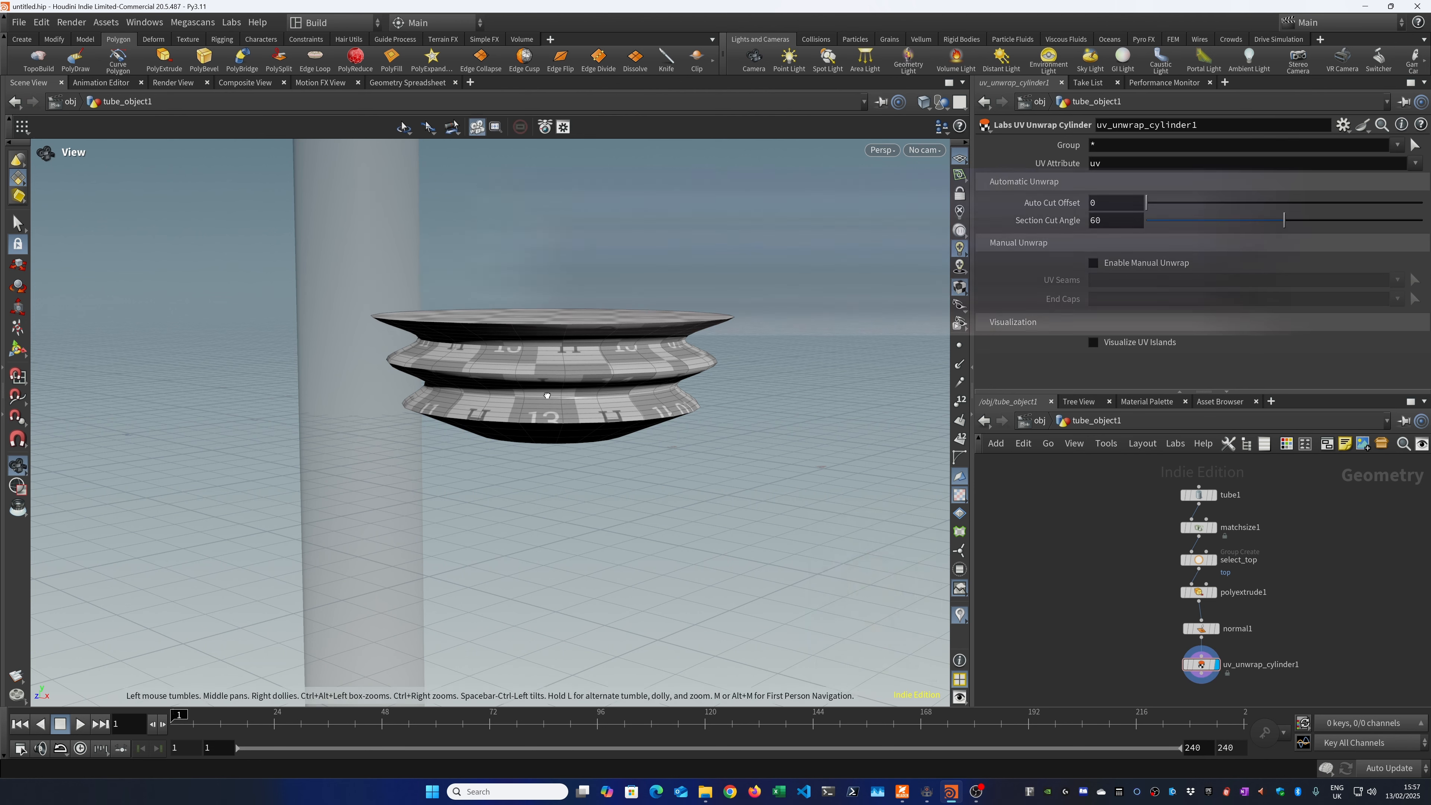
pyautogui.keyDown('alt'); pyautogui.moveTo(547, 396); pyautogui.dragTo(568, 224); pyautogui.keyUp('alt')
pyautogui.press('Return')
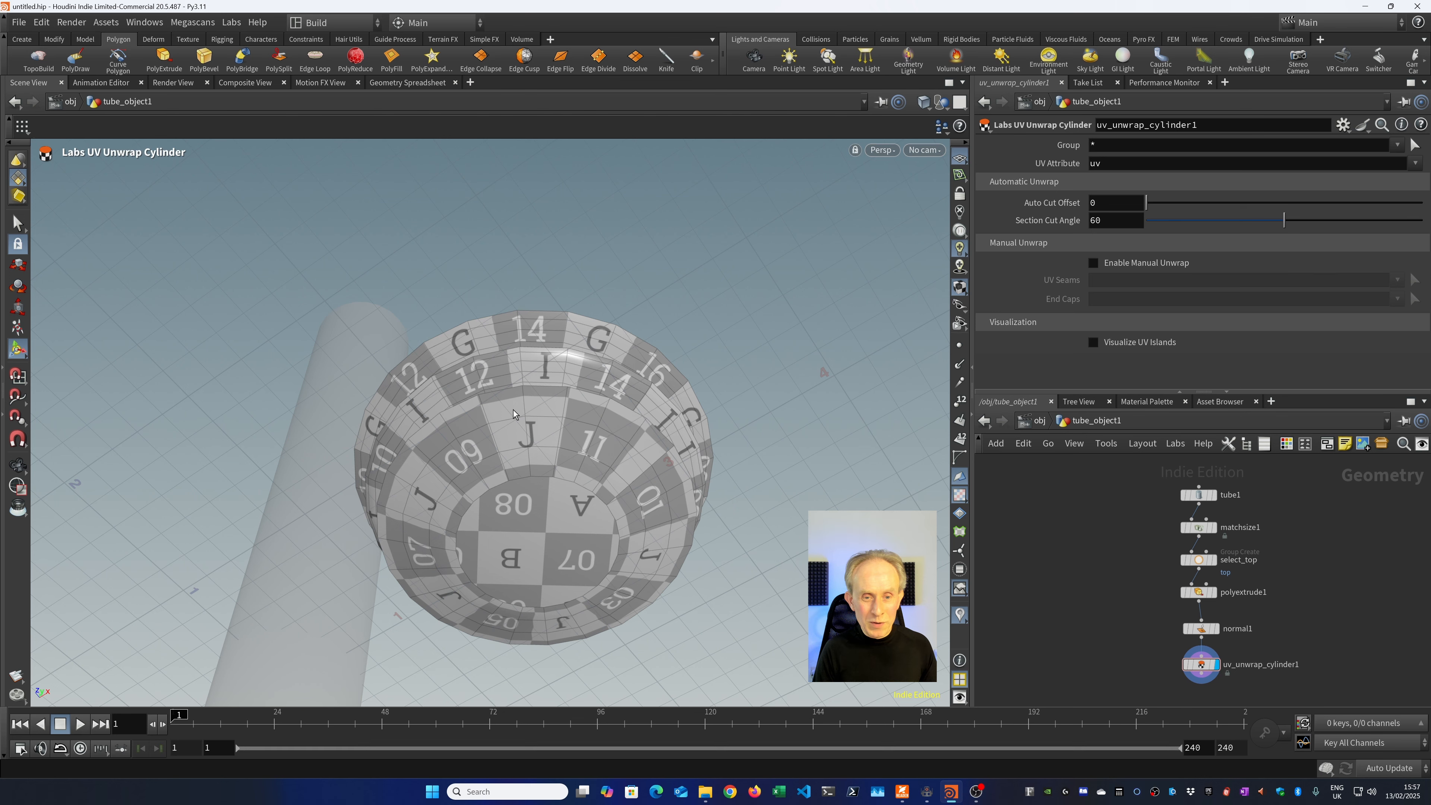
pyautogui.press('Escape')
pyautogui.moveTo(513, 409); pyautogui.dragTo(522, 535)
pyautogui.press('Return')
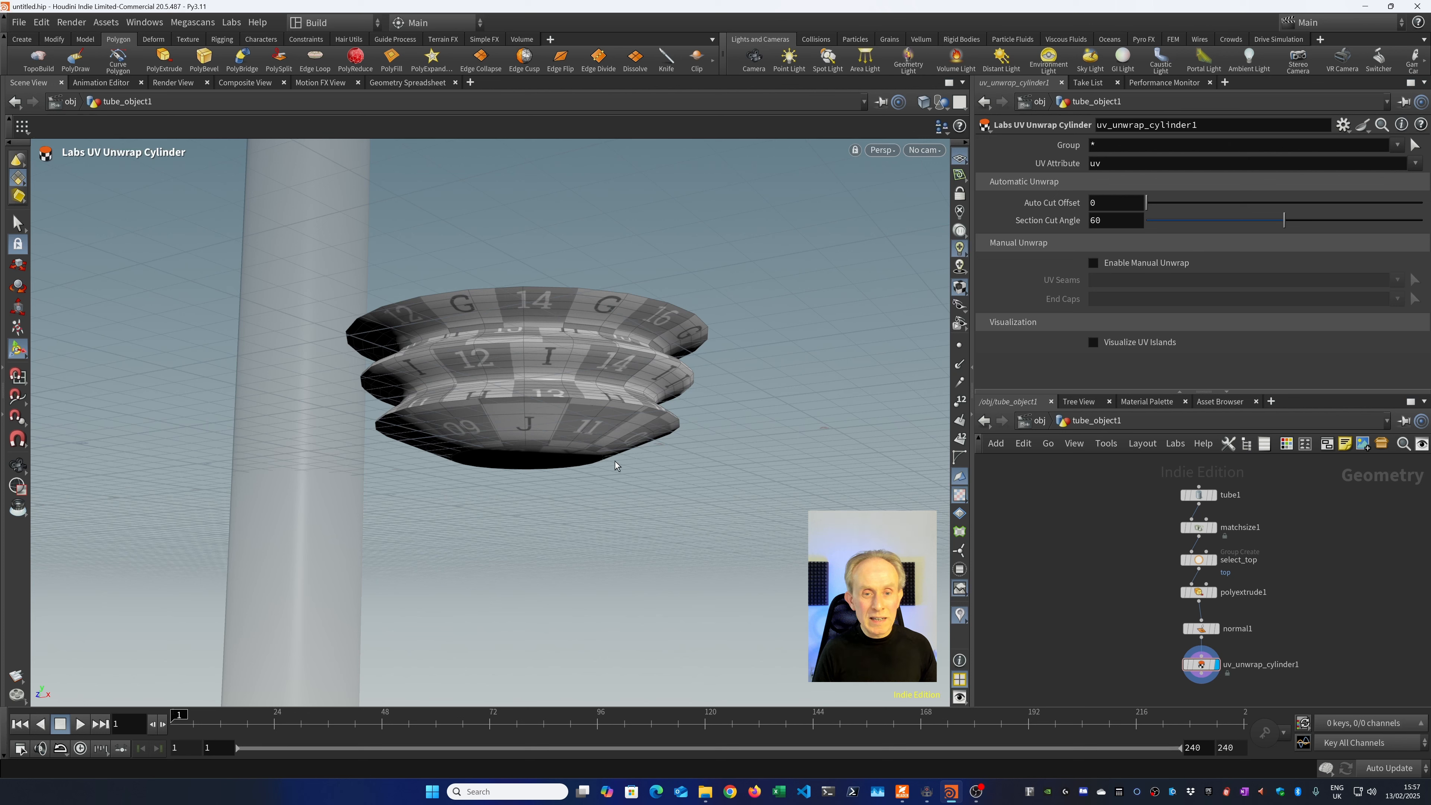
# Enable manual unwrap and assign the edge loop around the lowest rim as the UV seam.
pyautogui.click(1094, 263)
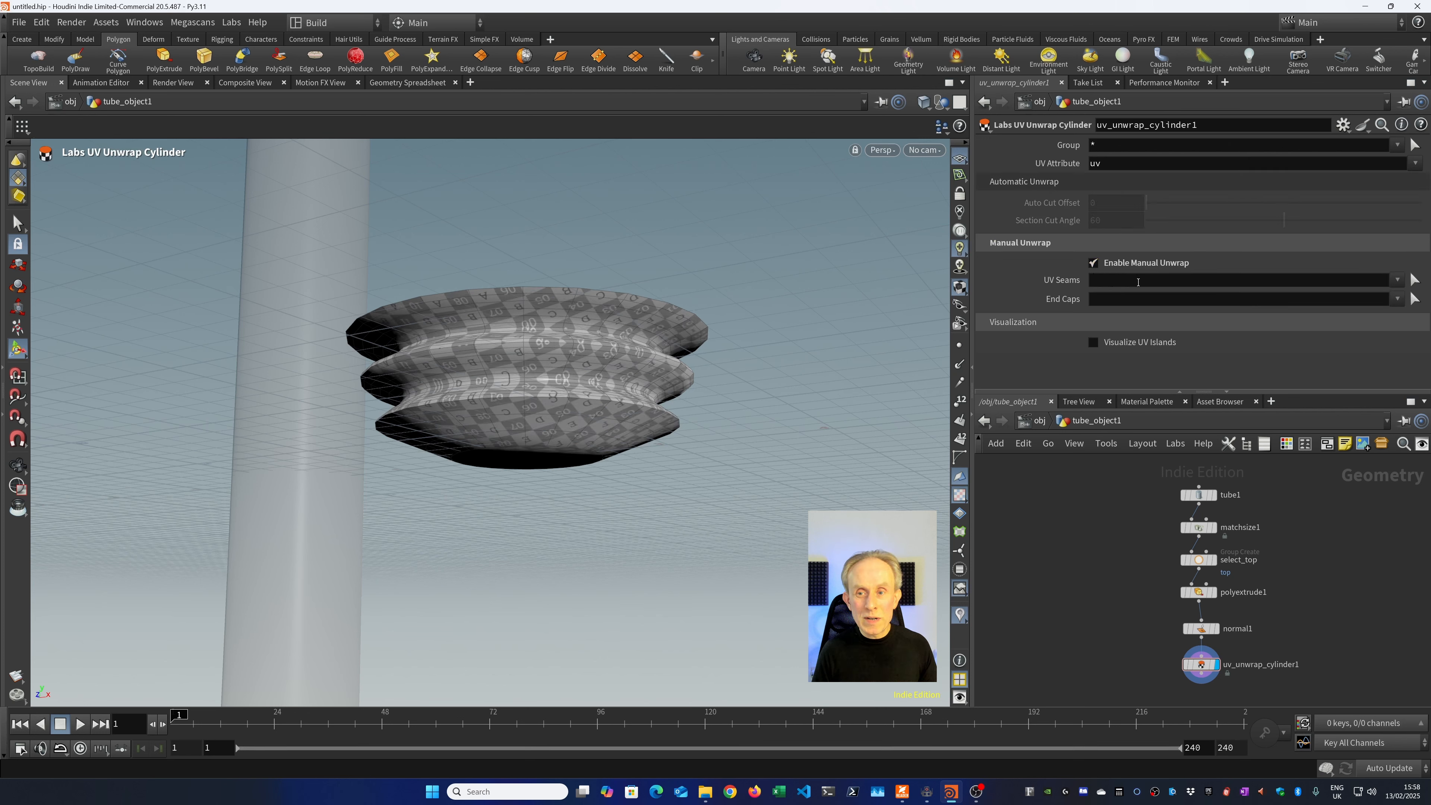
pyautogui.click(1414, 279)
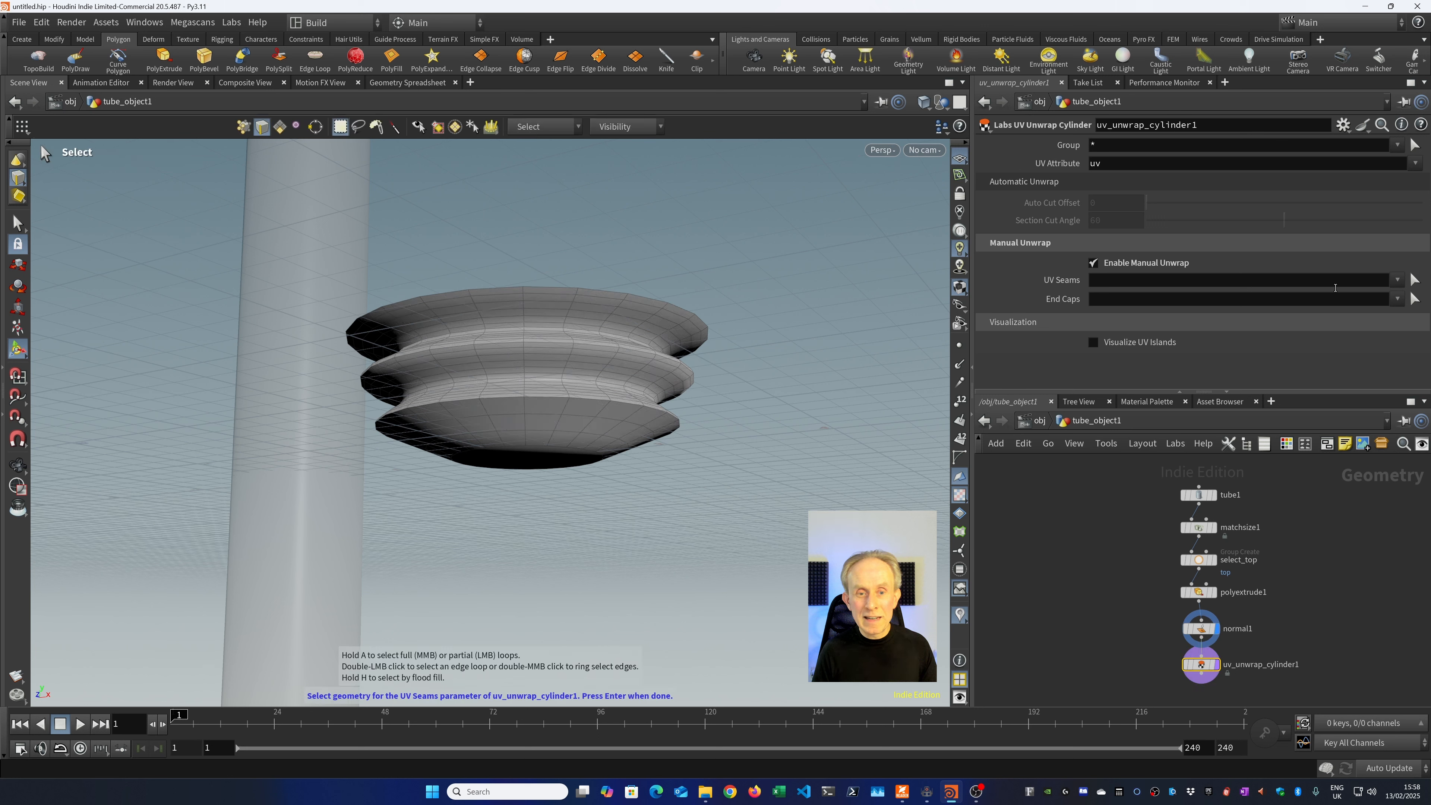
pyautogui.doubleClick(541, 397)
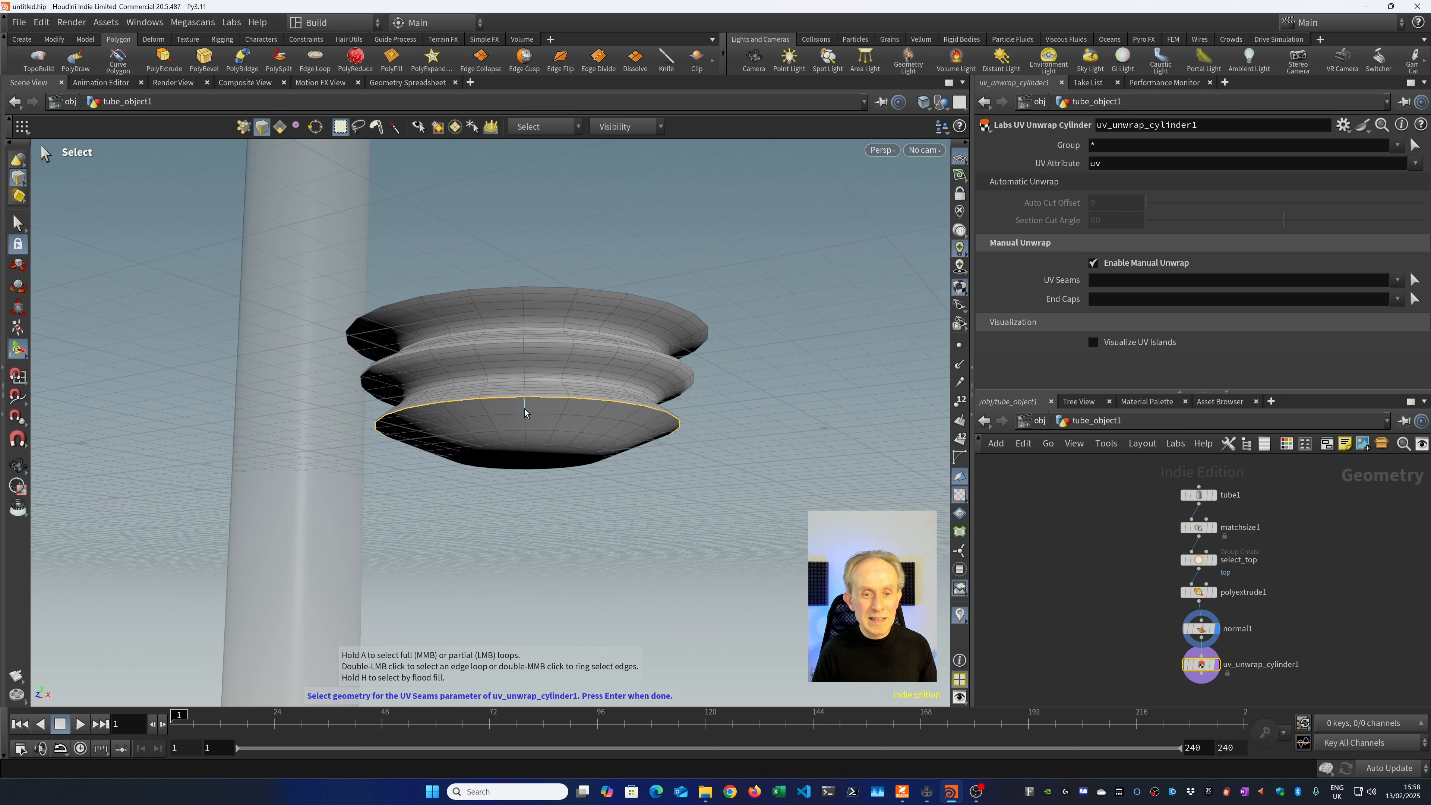
pyautogui.press('Return')
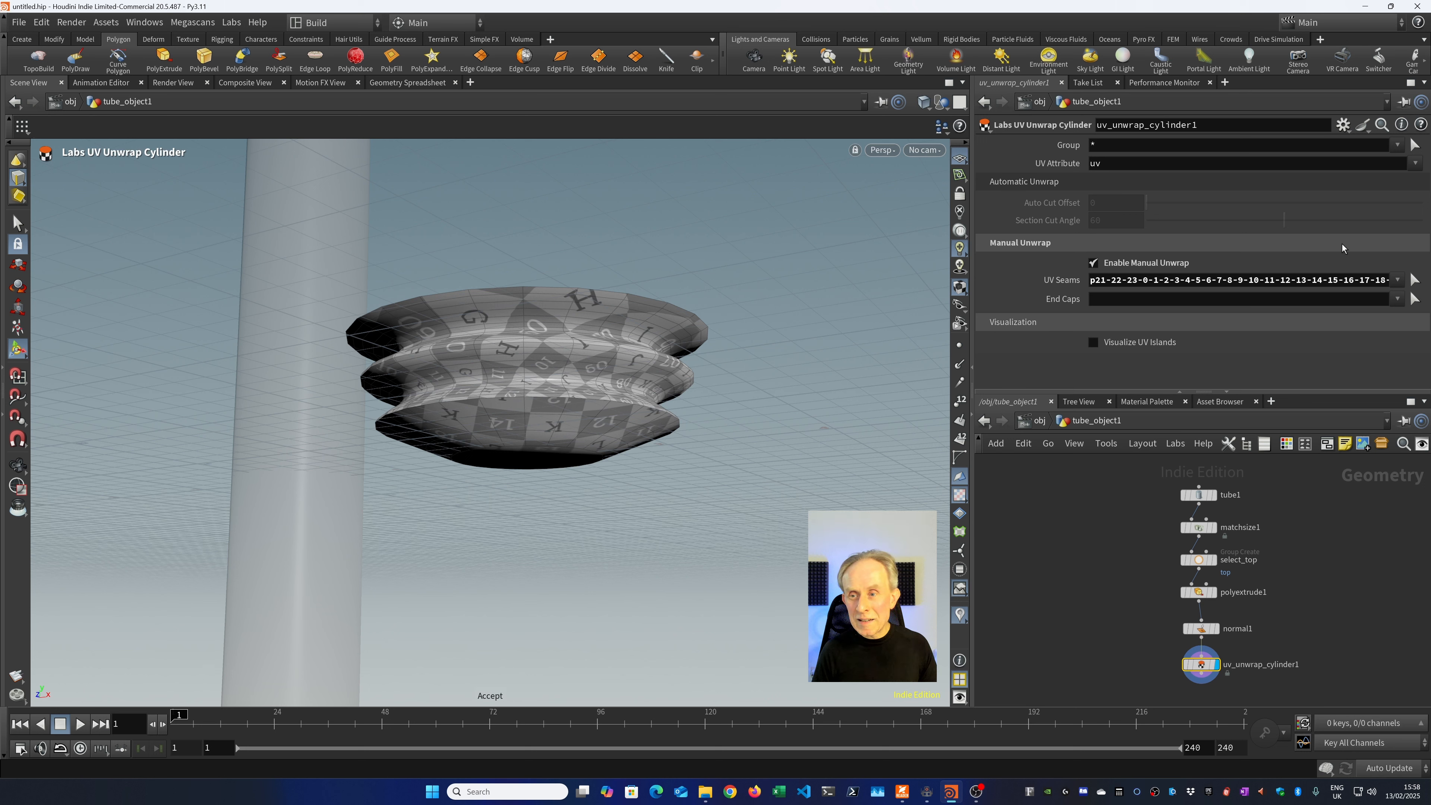
# Try replacing the UV seams with the lowest rim's loop plus a vertical edge loop, and return to automatic unwrapping.
pyautogui.click(1362, 279)
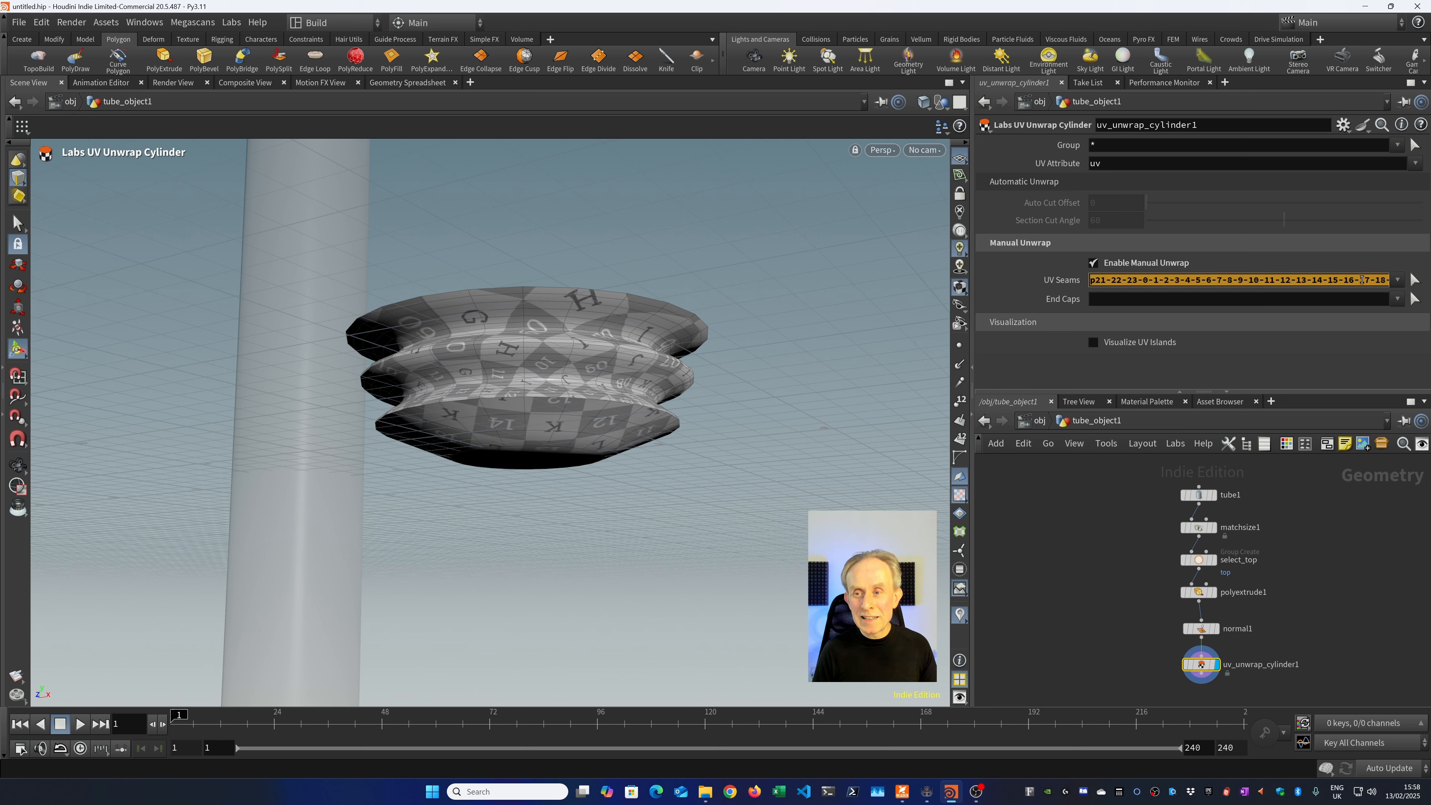
pyautogui.press('BackSpace')
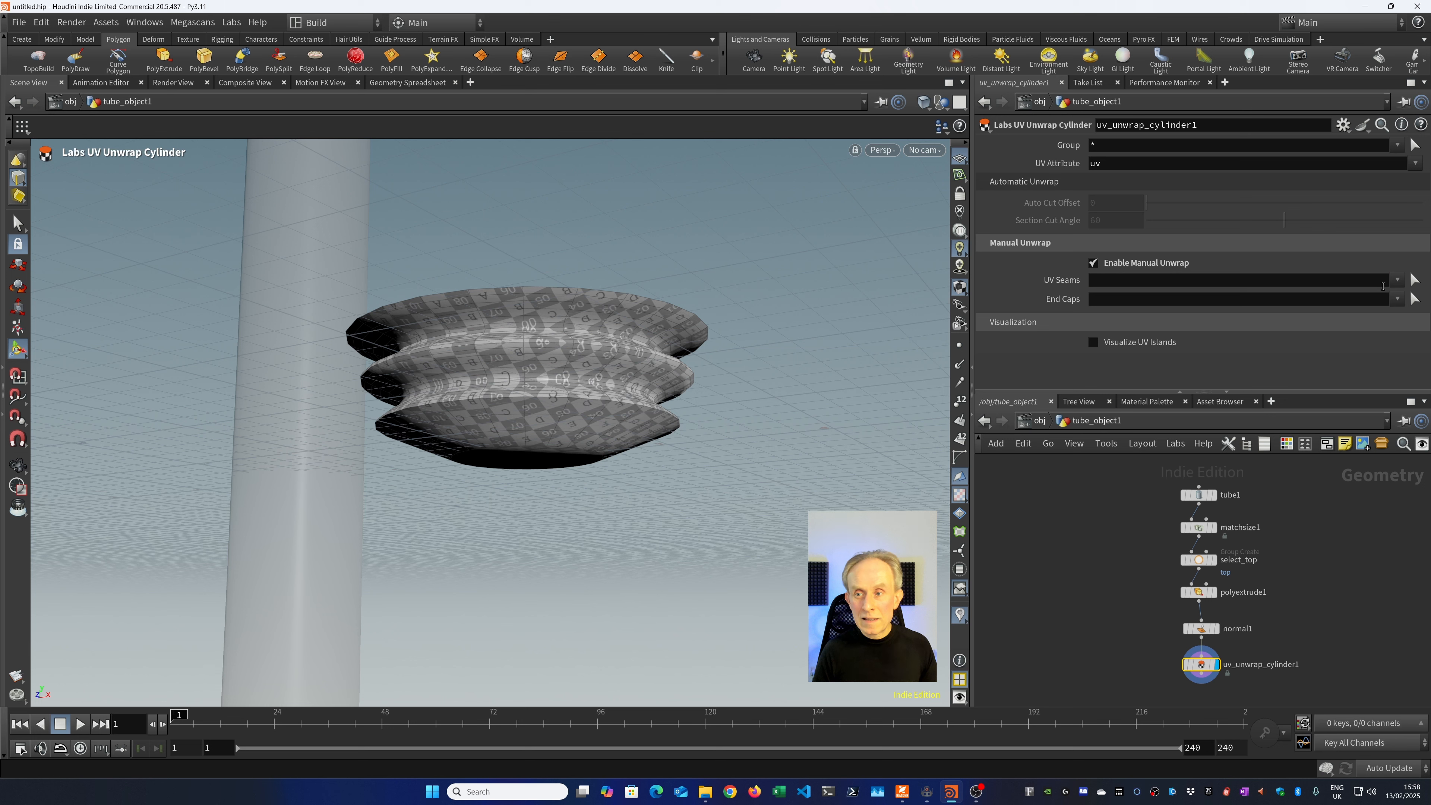
pyautogui.click(1414, 280)
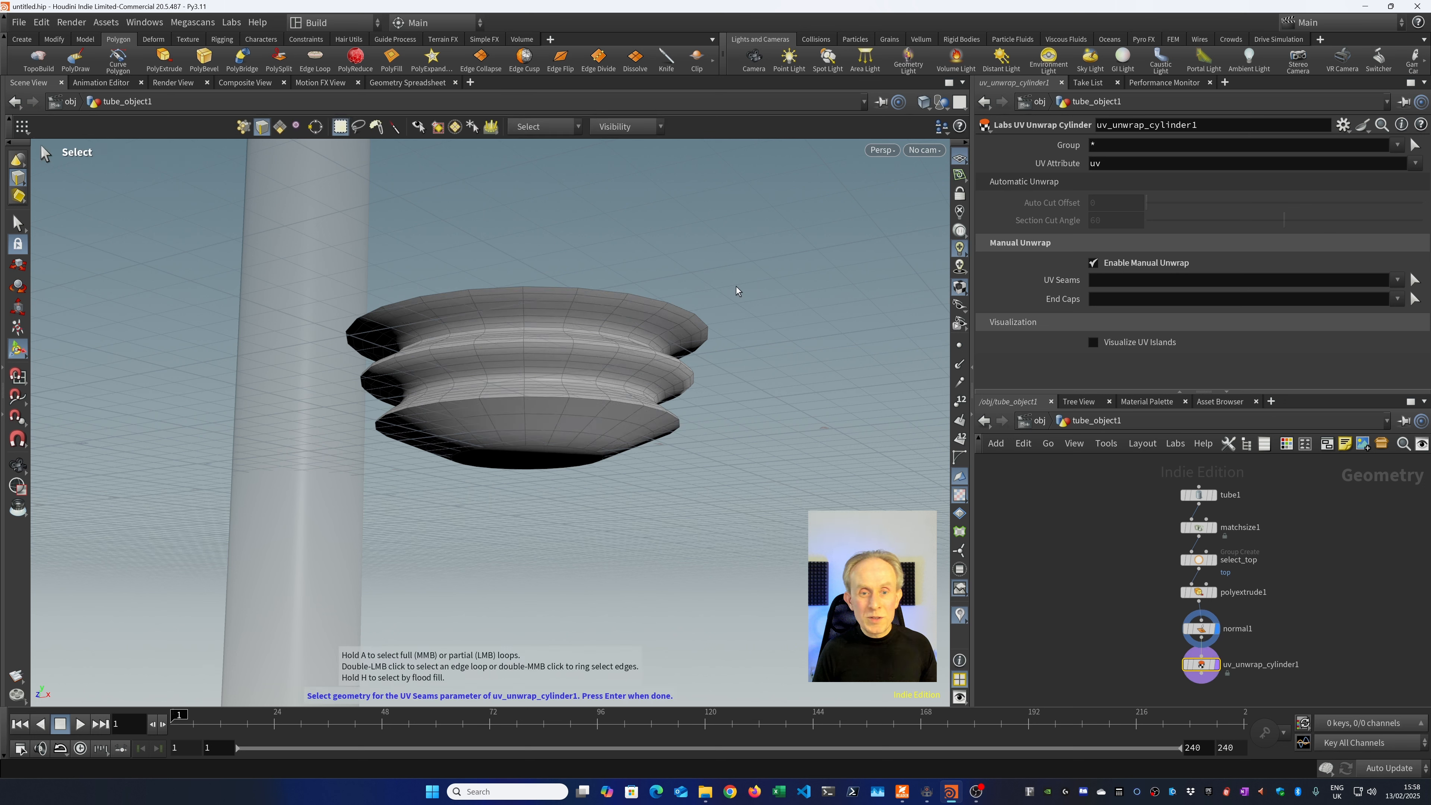
pyautogui.doubleClick(535, 401)
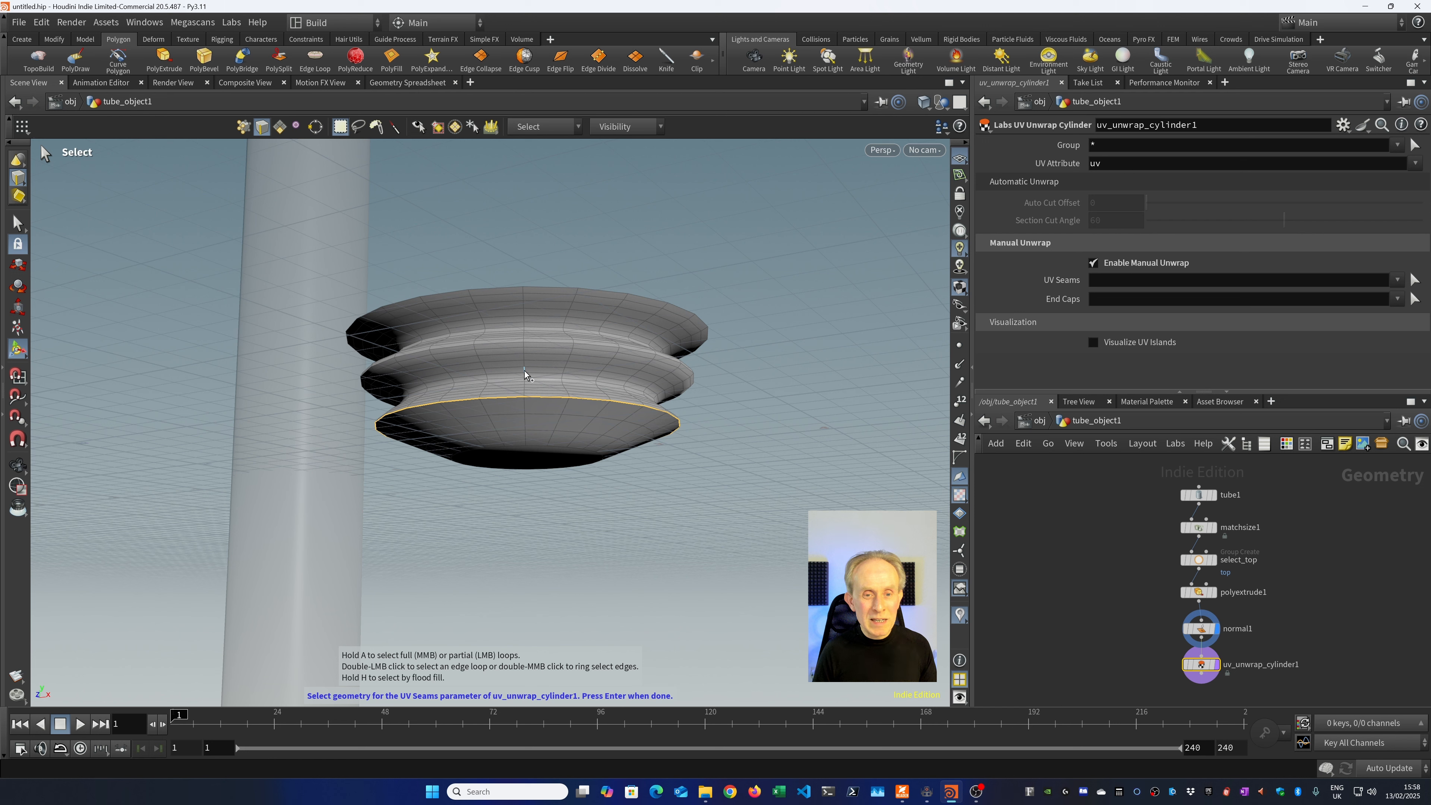
pyautogui.keyDown('shift'); pyautogui.doubleClick(524, 375); pyautogui.keyUp('shift')
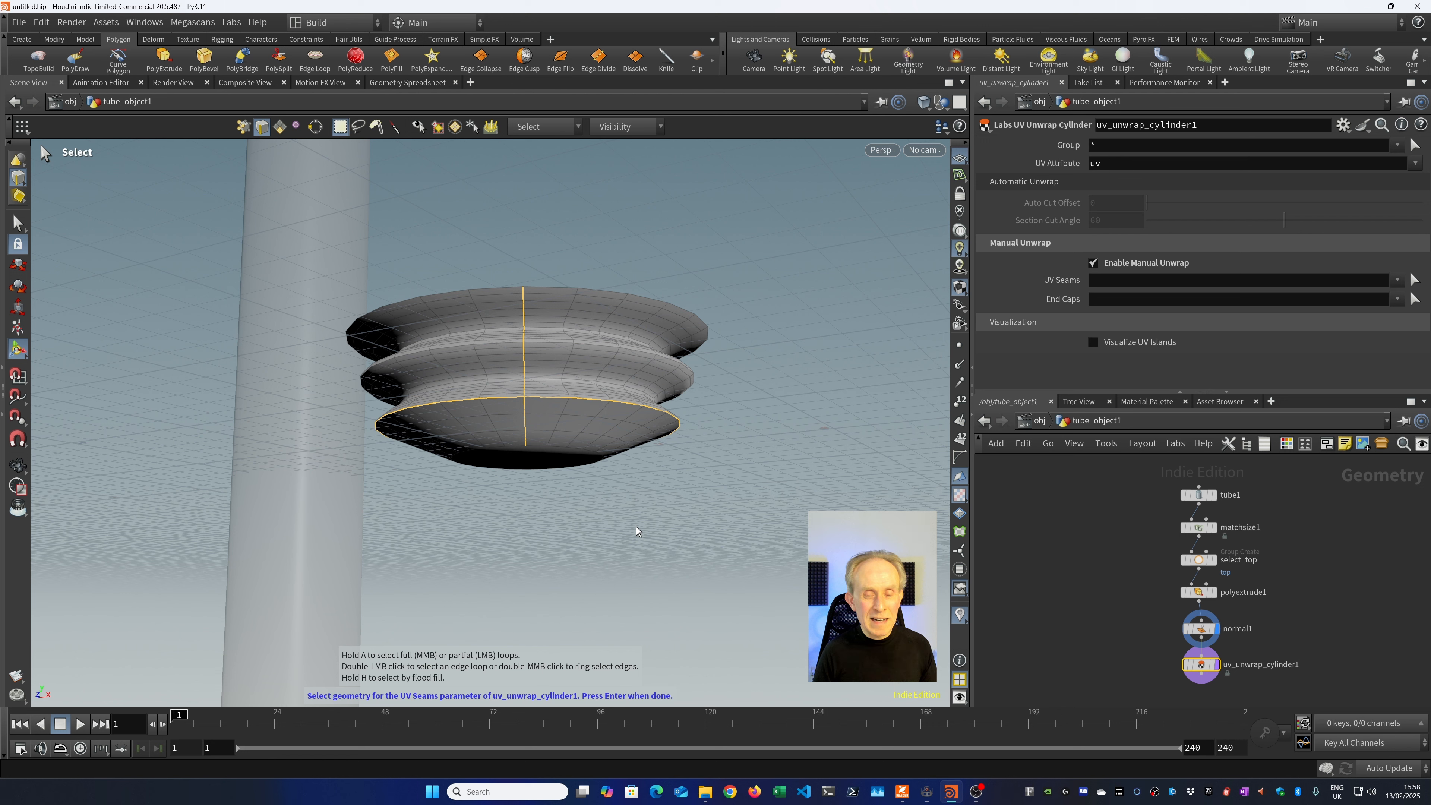
pyautogui.press('Return')
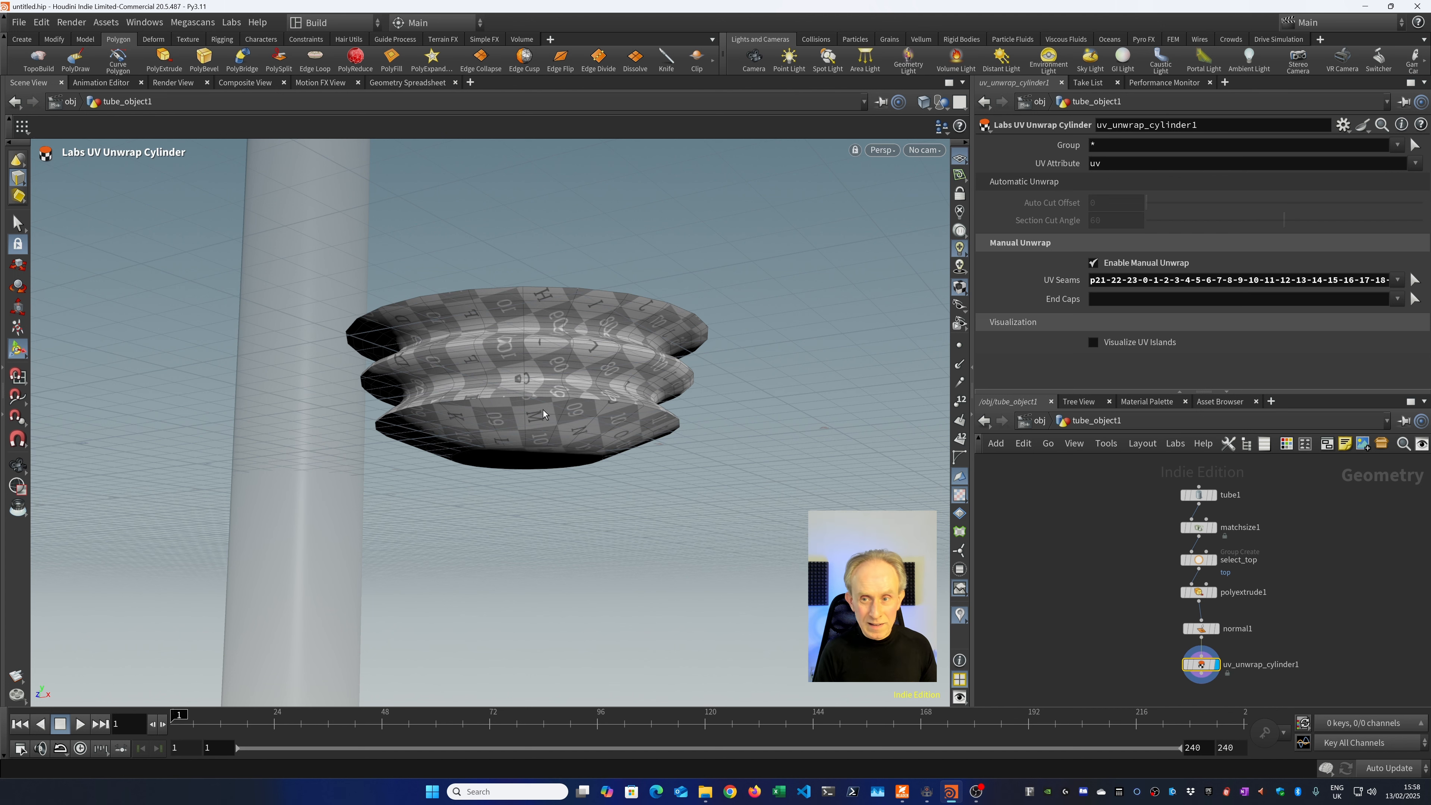
pyautogui.click(1093, 263)
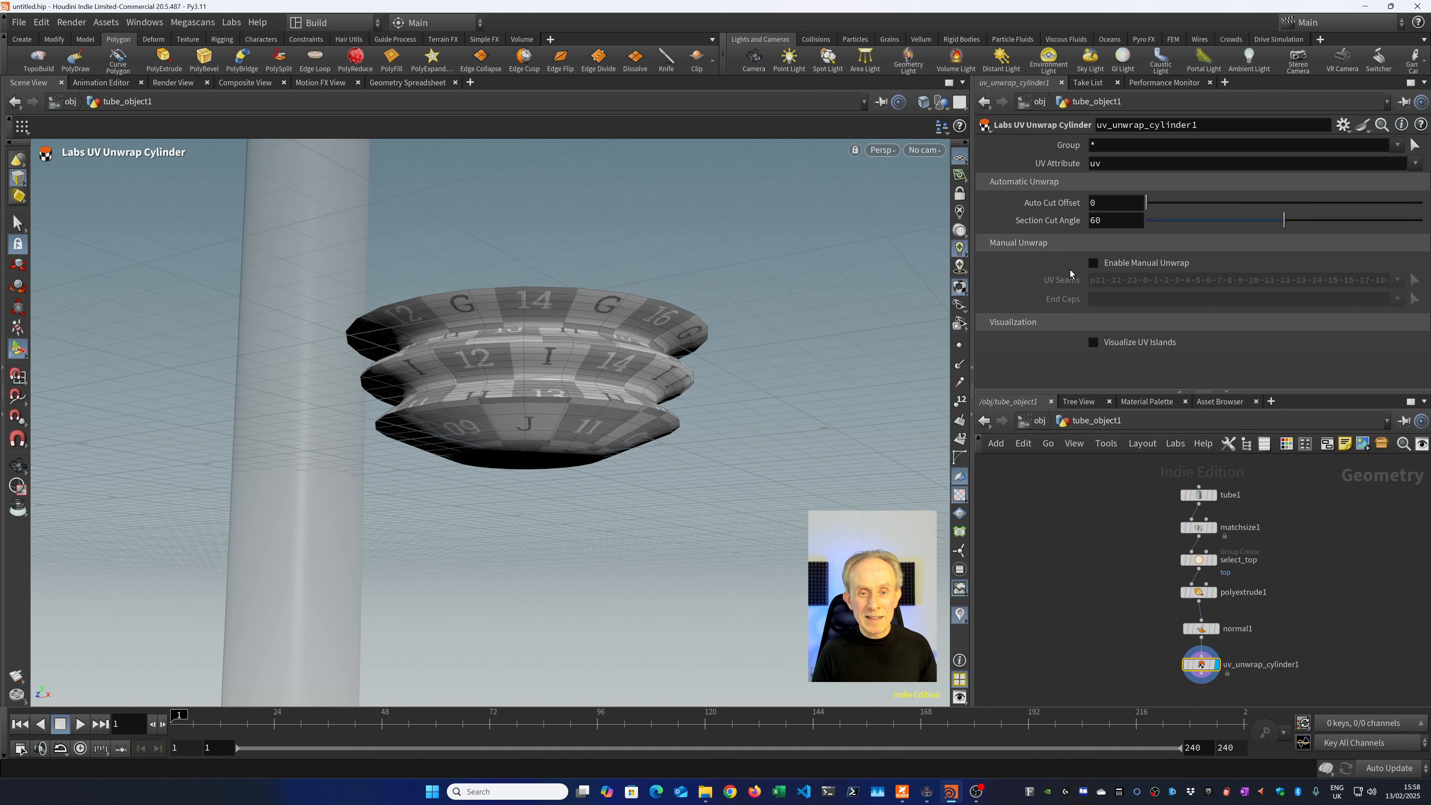
pyautogui.keyDown('alt'); pyautogui.moveTo(632, 431); pyautogui.dragTo(597, 524); pyautogui.keyUp('alt')
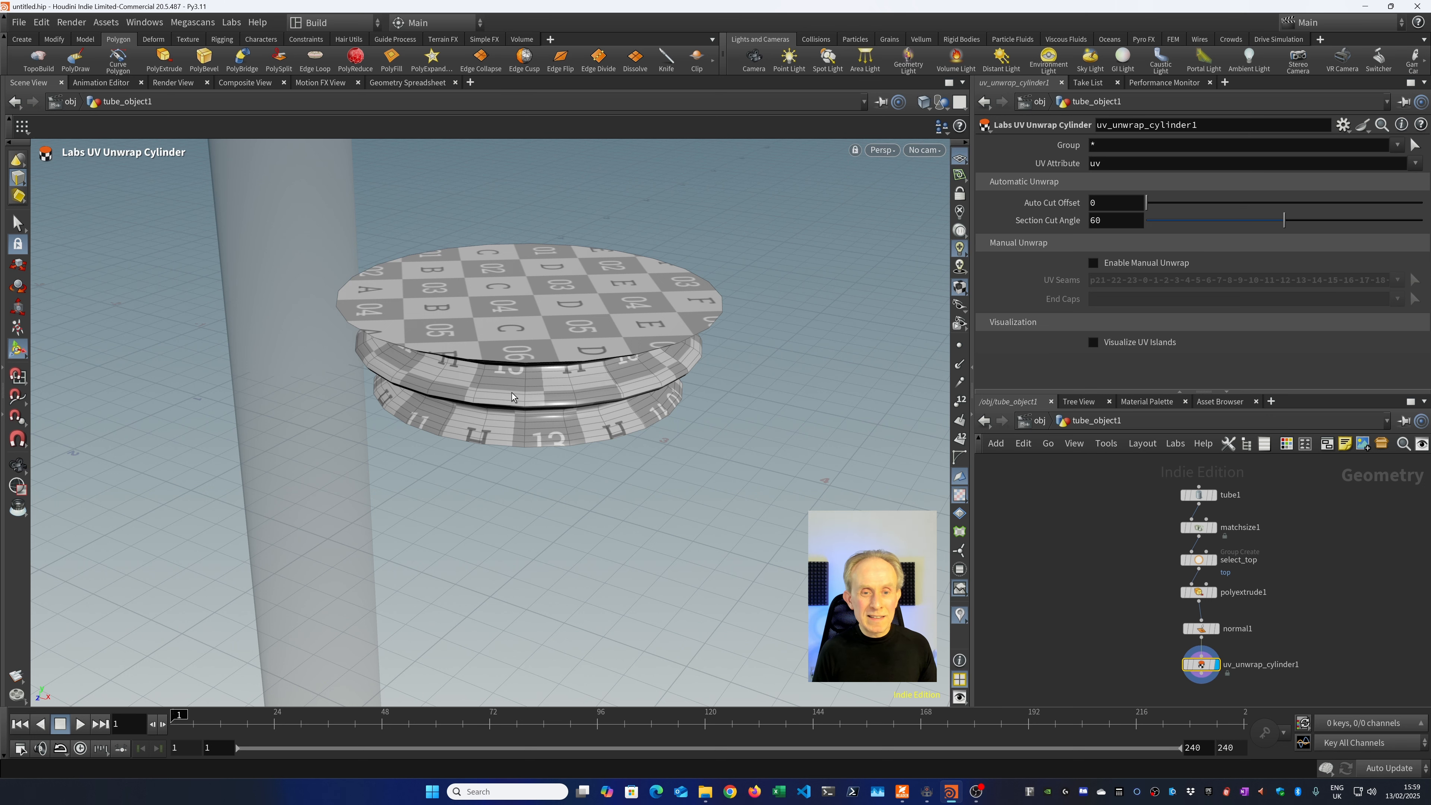
pyautogui.press('Escape')
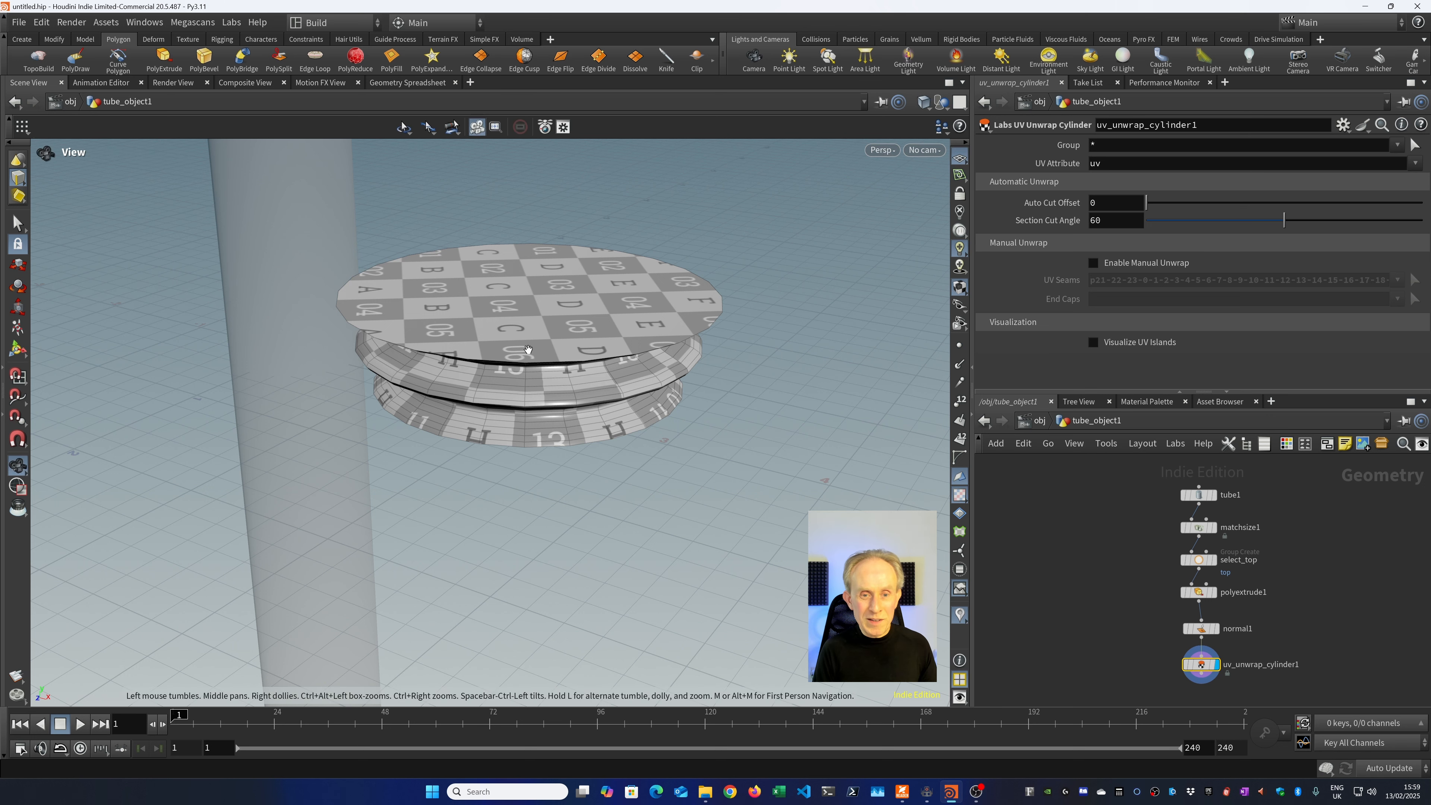
pyautogui.moveTo(529, 349)
pyautogui.keyDown('alt'); pyautogui.mouseDown()
pyautogui.moveTo(527, 295)
pyautogui.moveTo(527, 329)
pyautogui.mouseUp(); pyautogui.keyUp('alt')
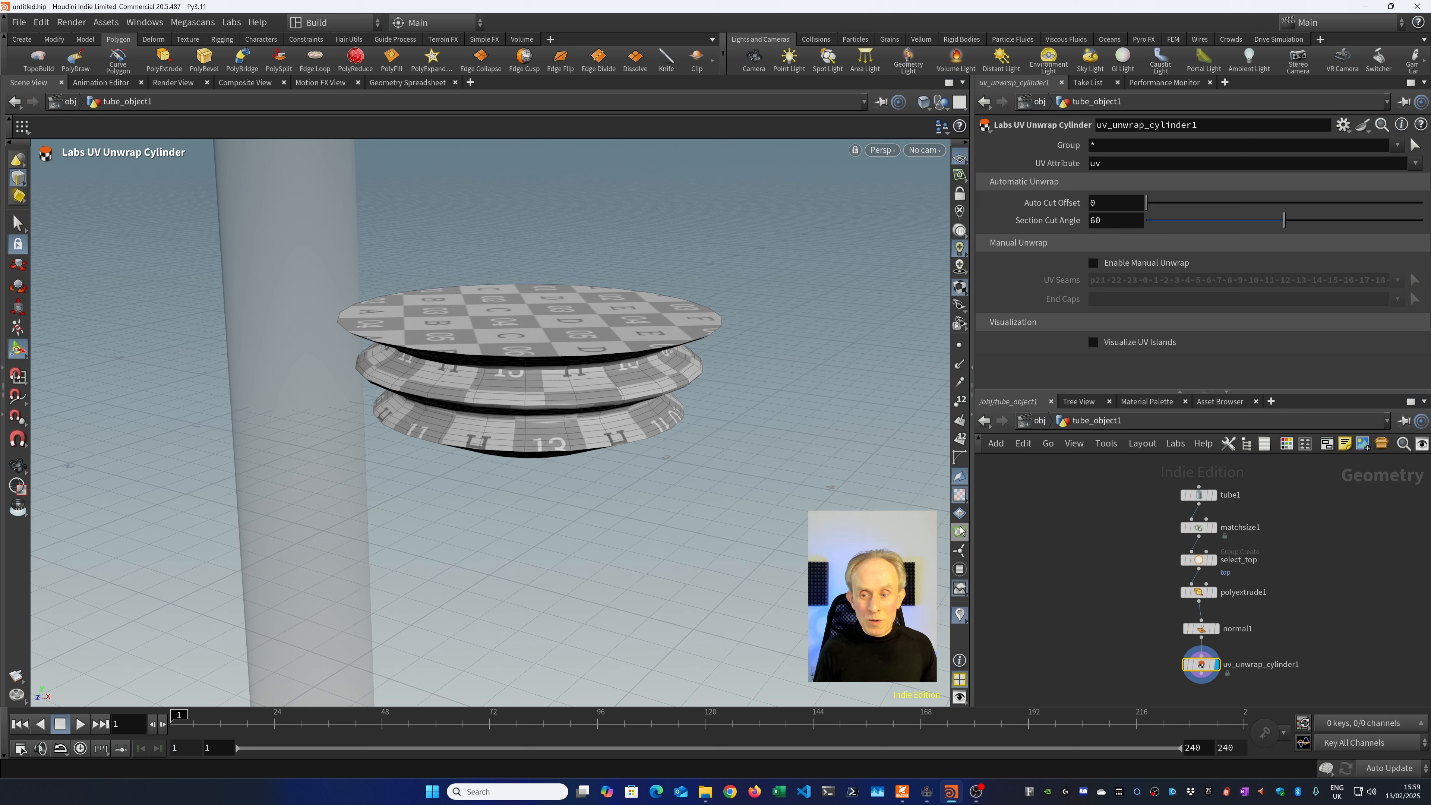
# Add a Null node to the output of uv_unwrap_cylinder1, name it OUT and align it beneath that node.
pyautogui.click(1202, 676)
pyautogui.press('Tab')
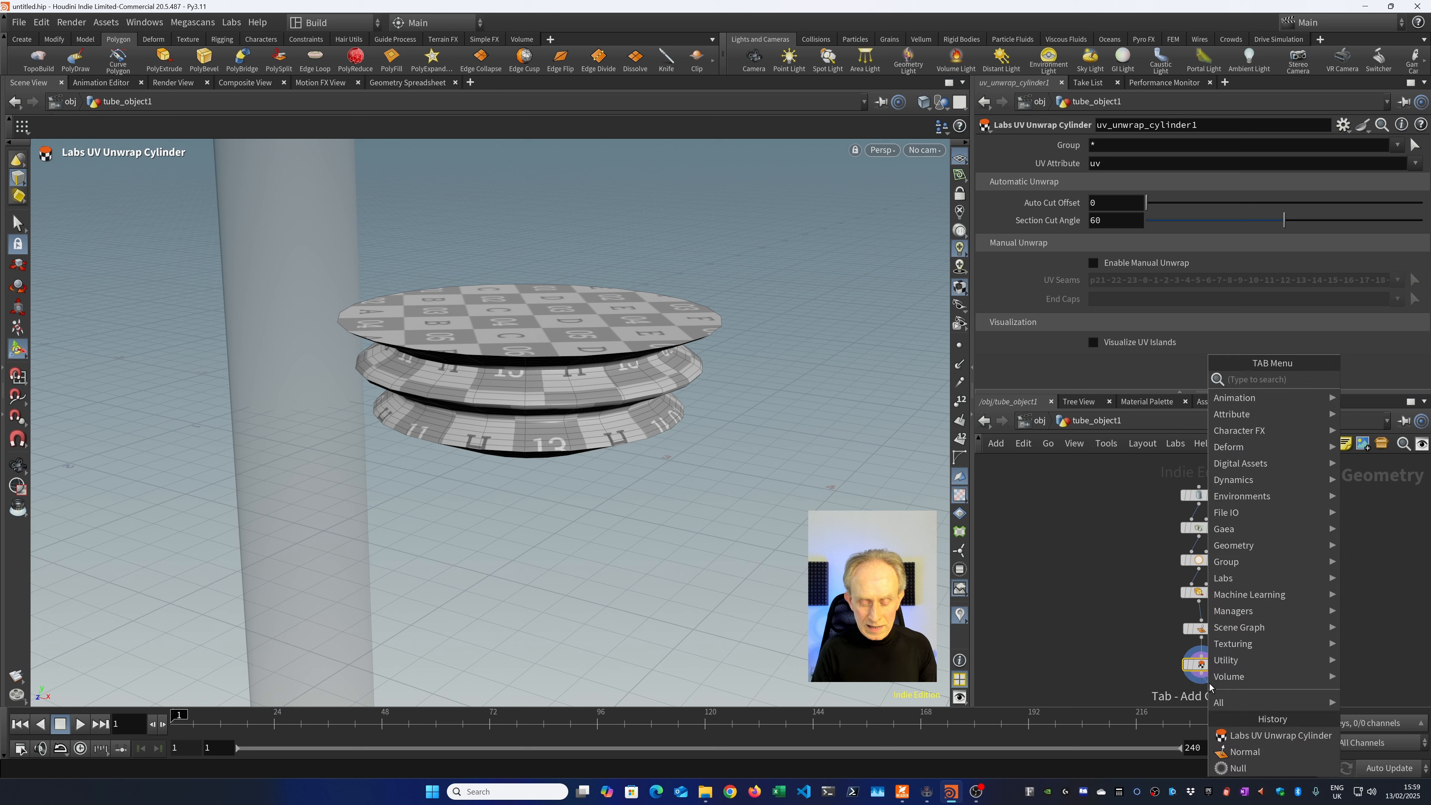
pyautogui.write('nul')
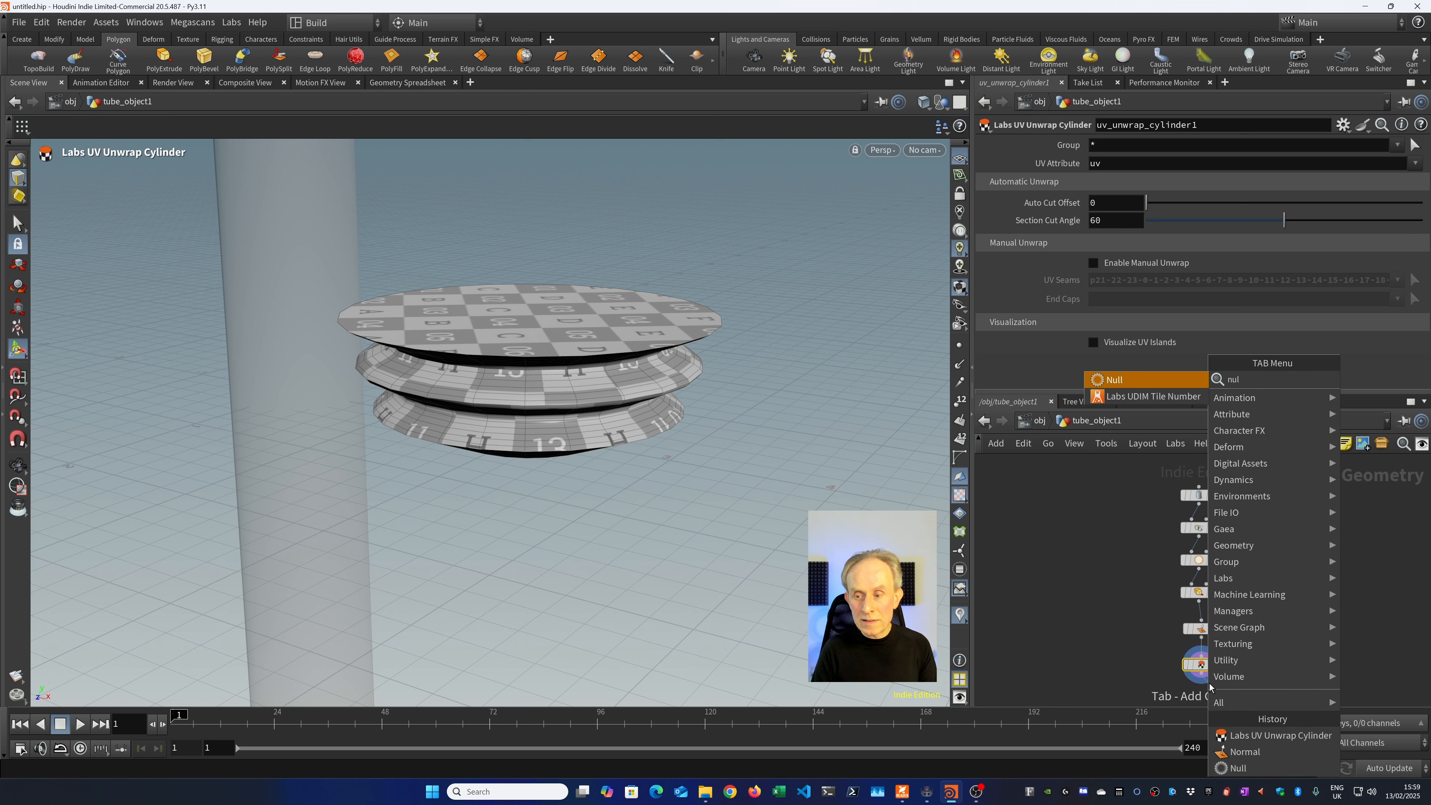
pyautogui.press('Return')
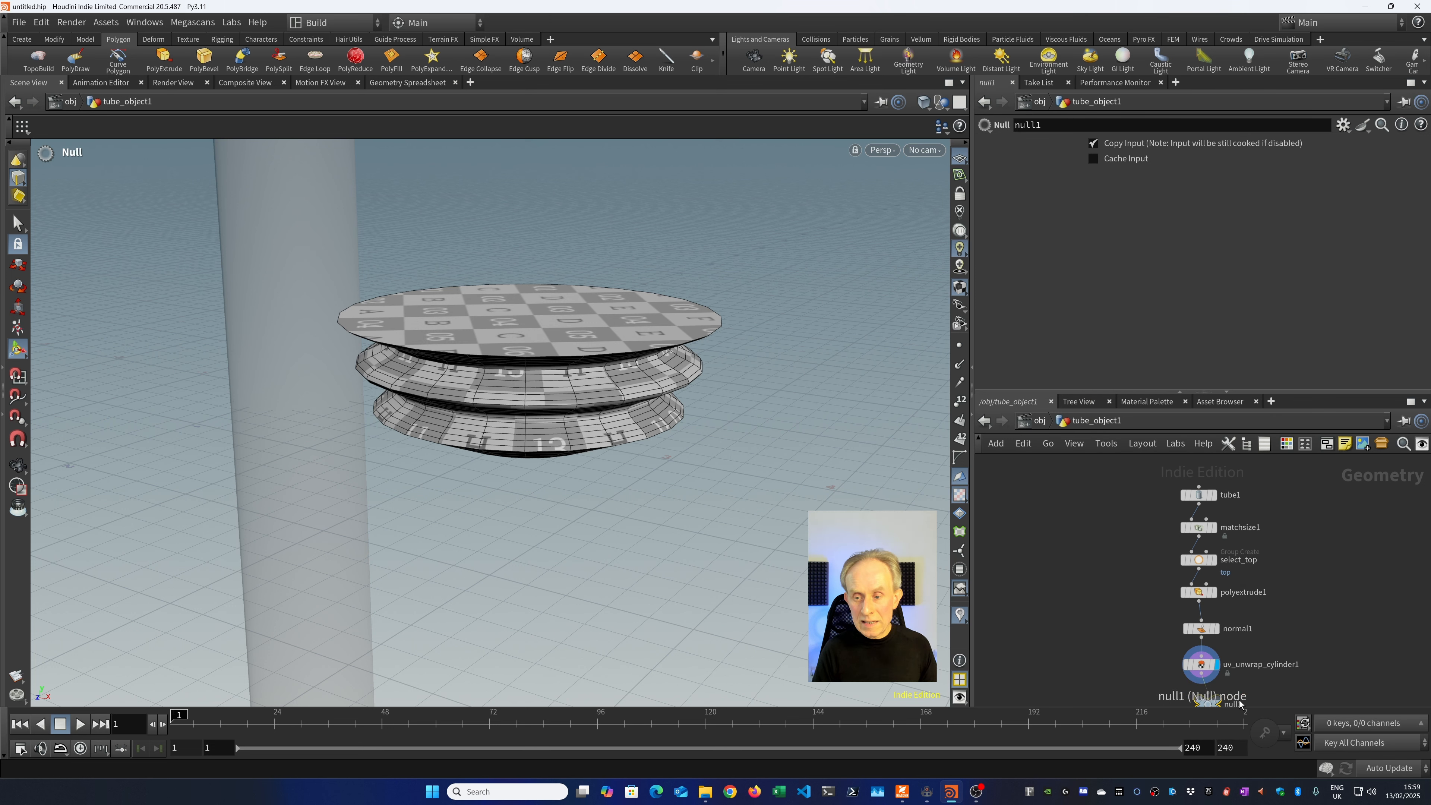
pyautogui.doubleClick(1235, 703)
pyautogui.write('O')
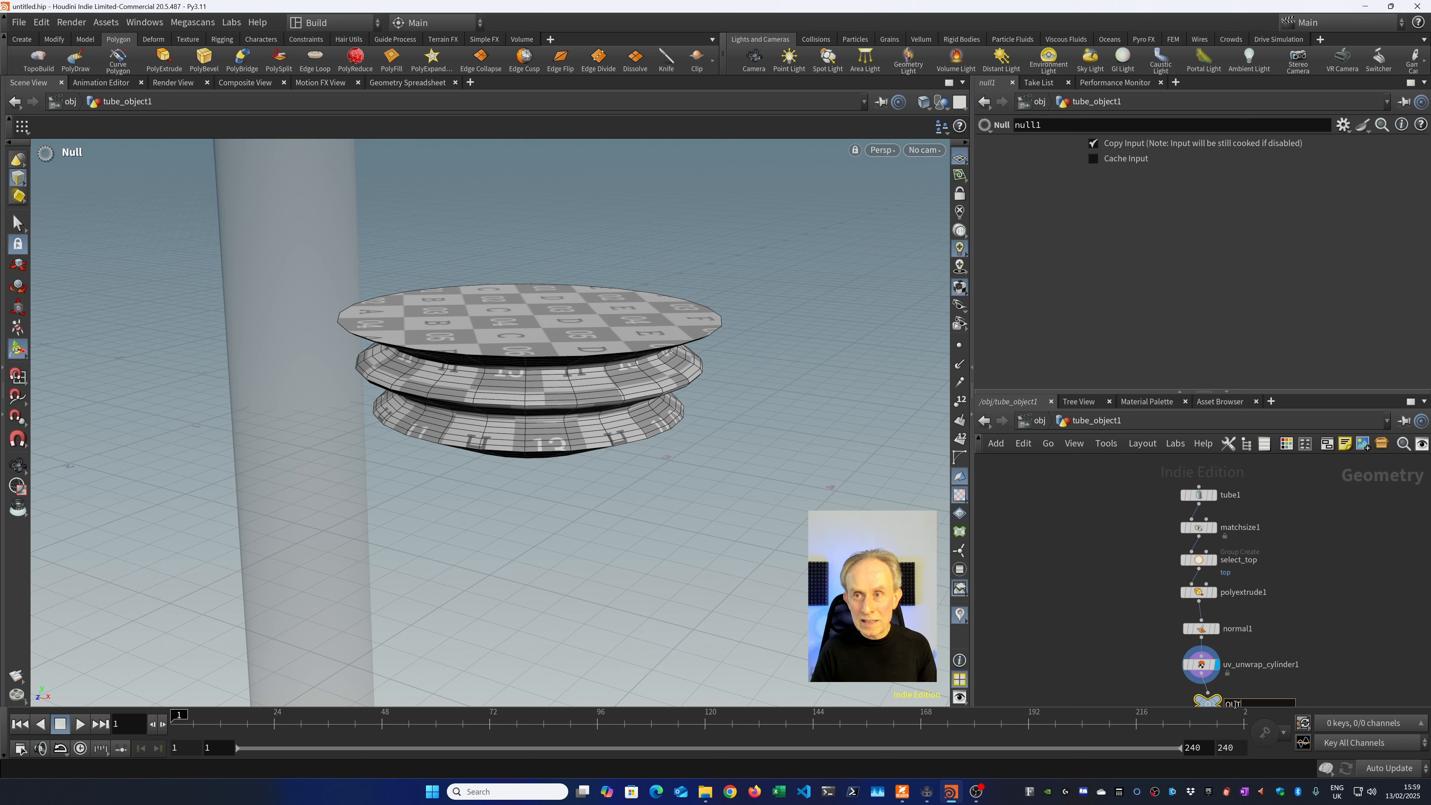
pyautogui.write('UT')
pyautogui.press('Return')
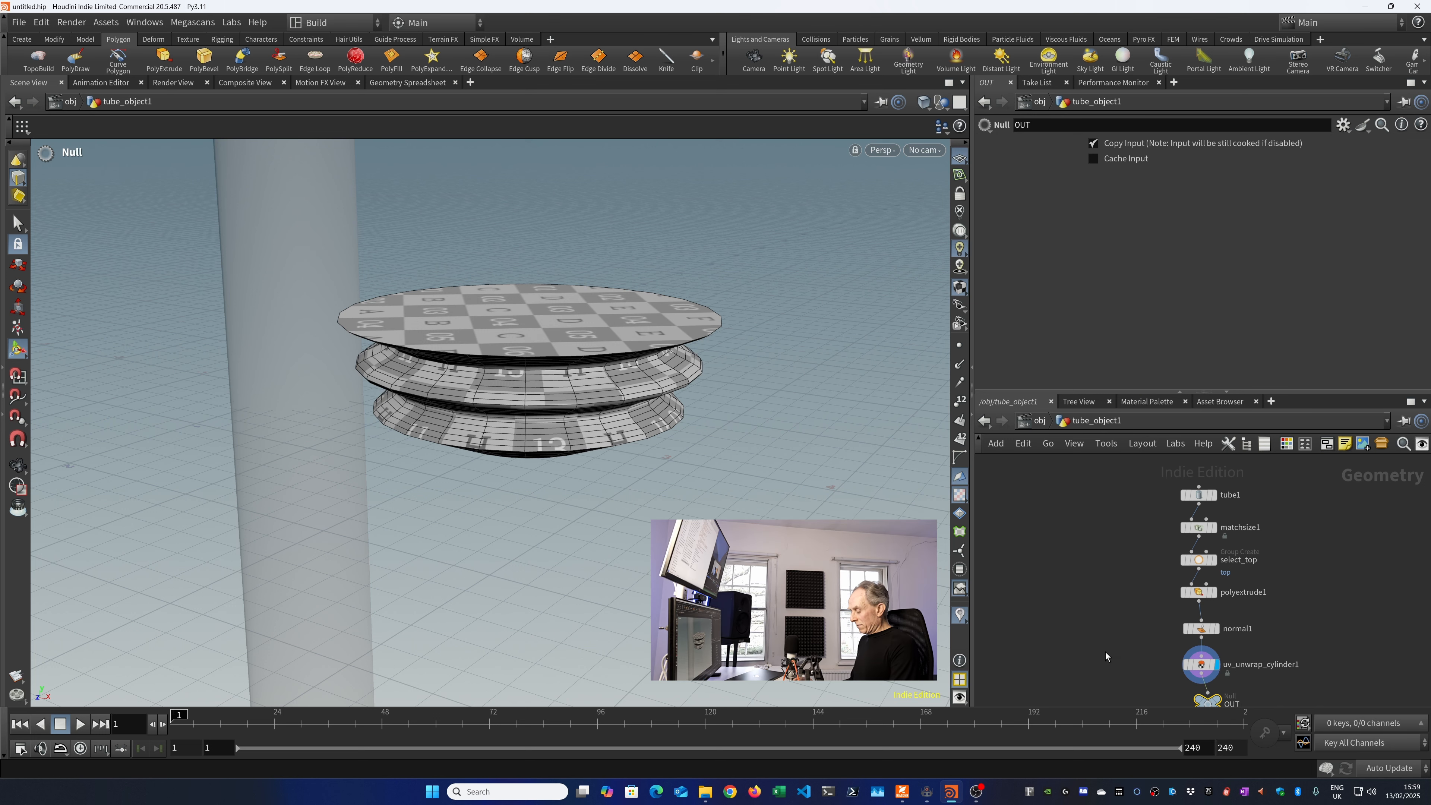
pyautogui.hotkey('space', 'h')
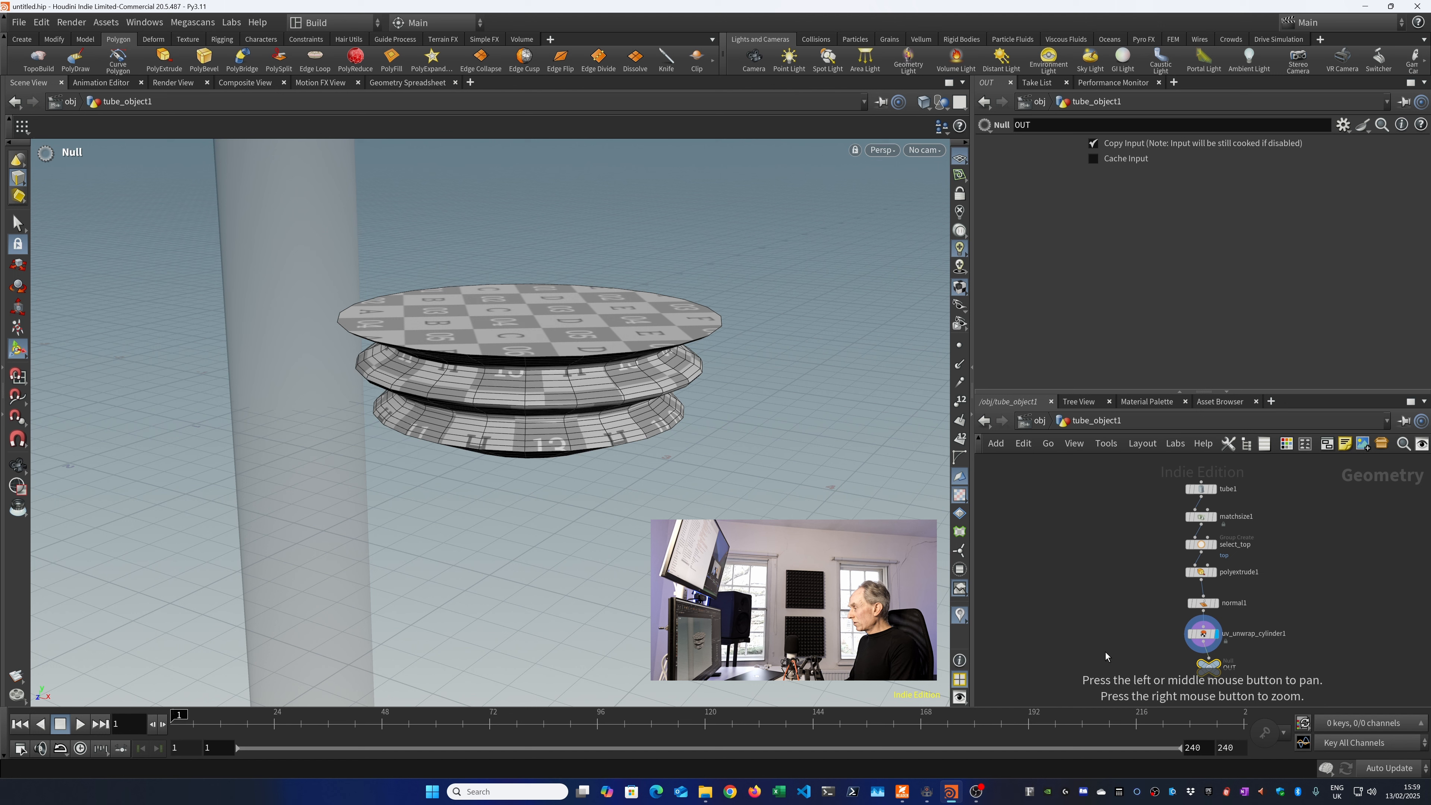
pyautogui.click(1209, 665)
pyautogui.moveTo(1208, 667); pyautogui.dragTo(1194, 667)
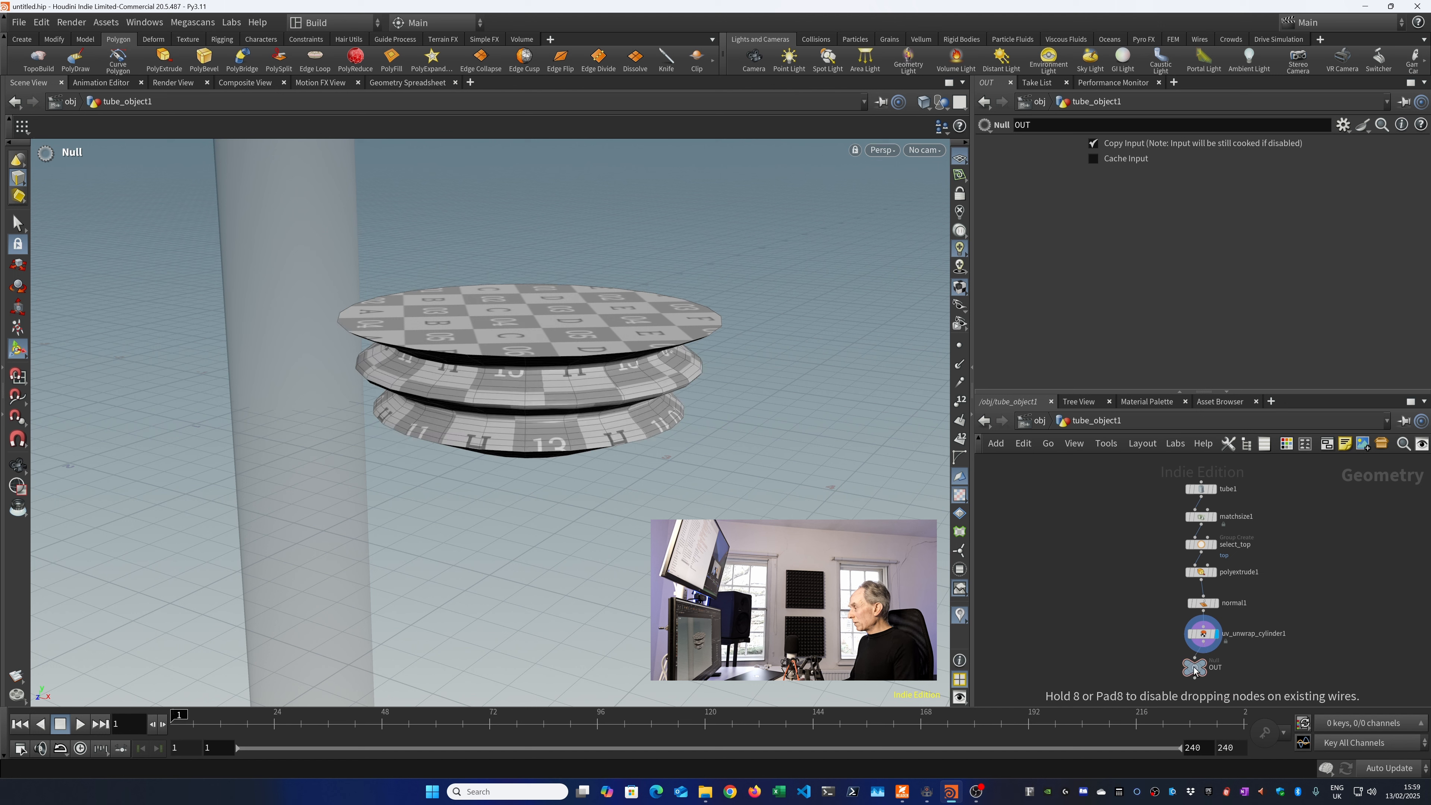
# Return to the object level and rename tube_object1 as capiltal_1.
pyautogui.click(1022, 424)
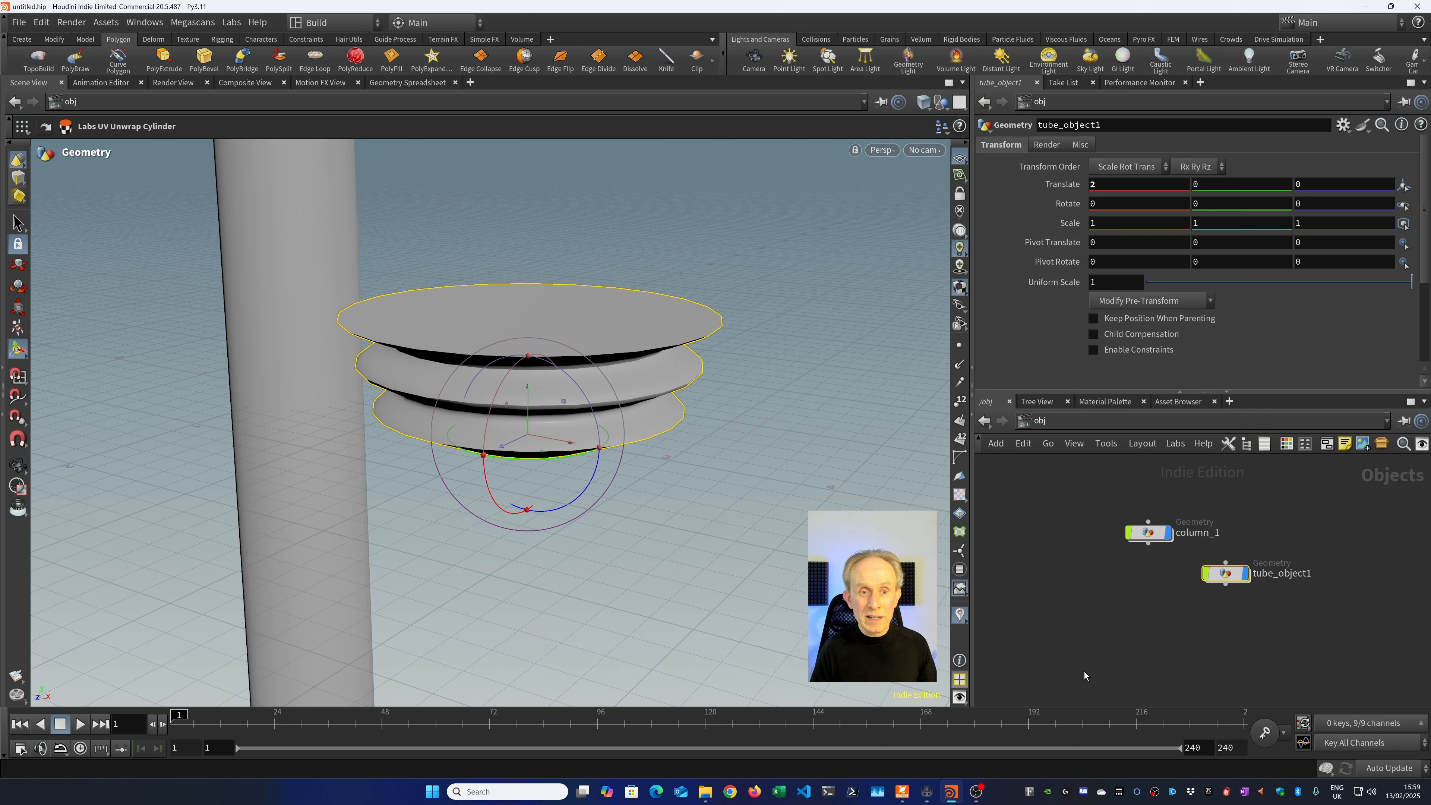
pyautogui.moveTo(1149, 541)
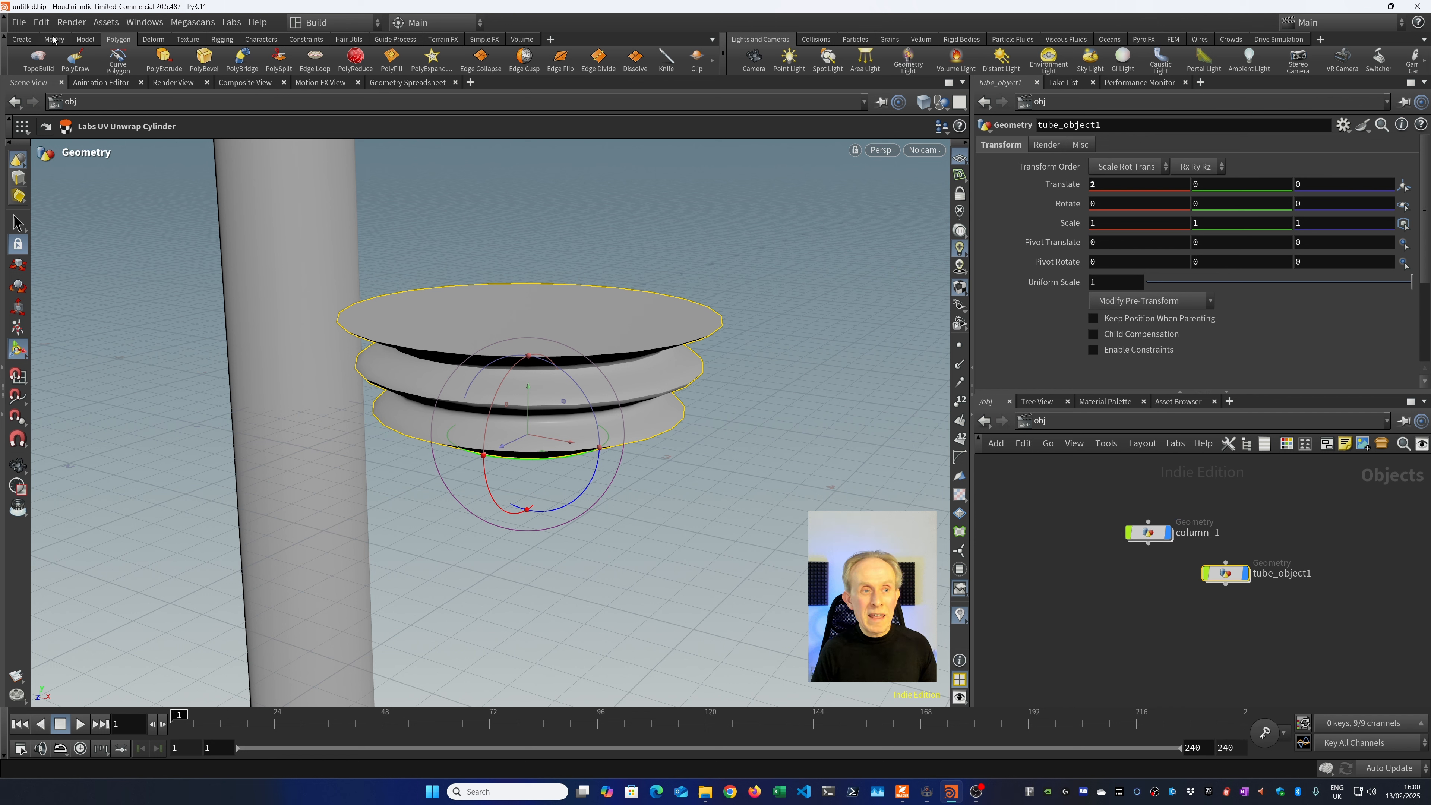
pyautogui.click(85, 39)
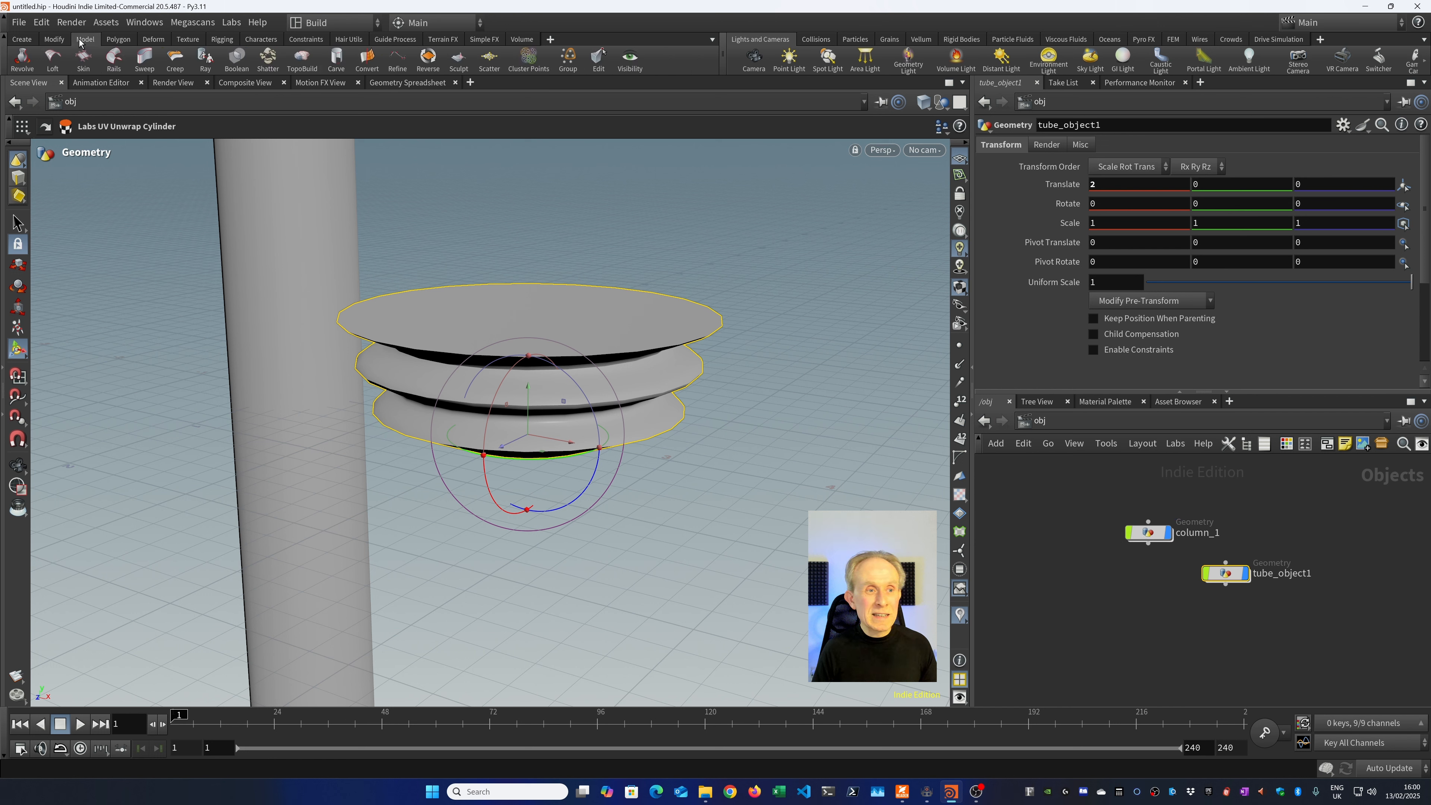
pyautogui.click(54, 40)
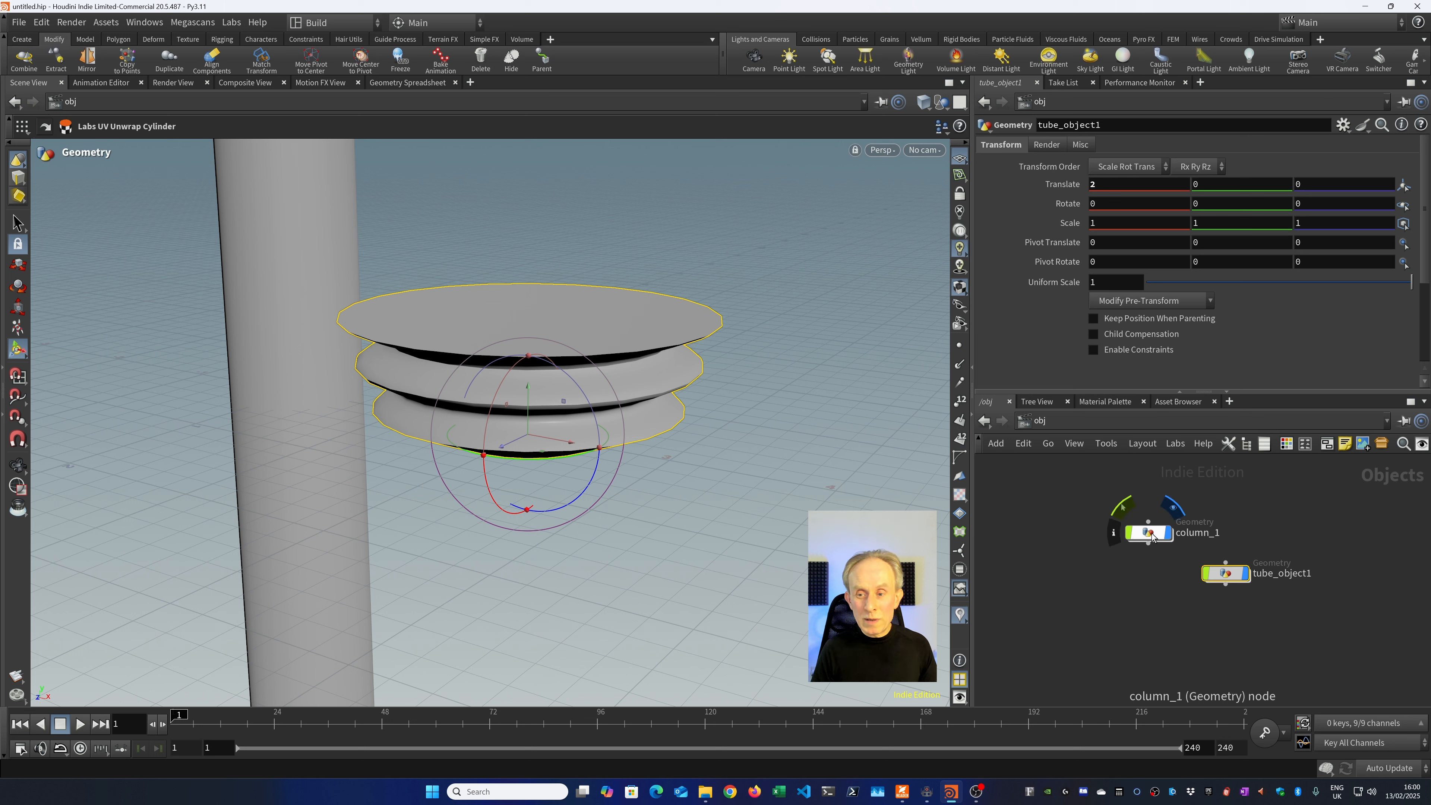
pyautogui.moveTo(1225, 572)
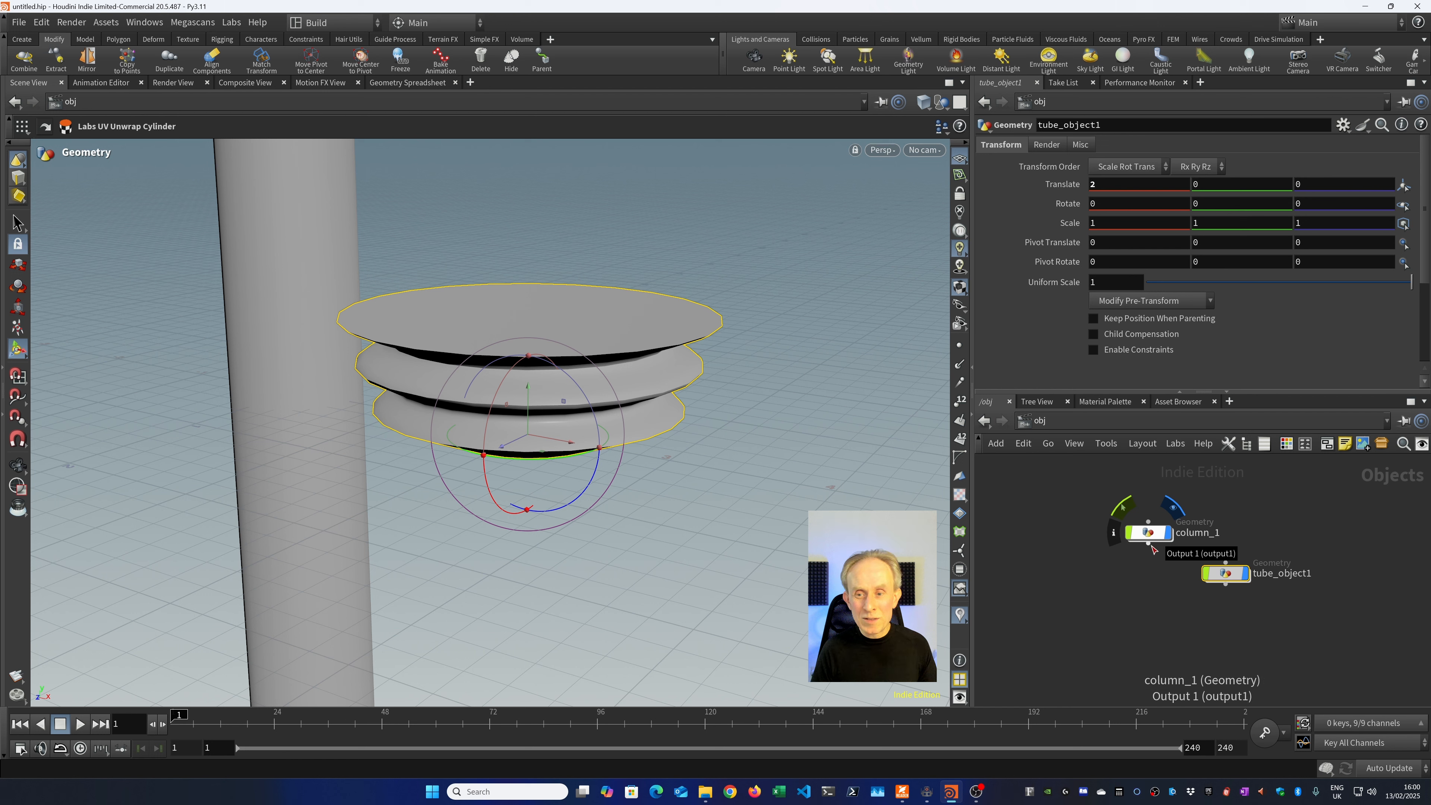
pyautogui.doubleClick(1278, 574)
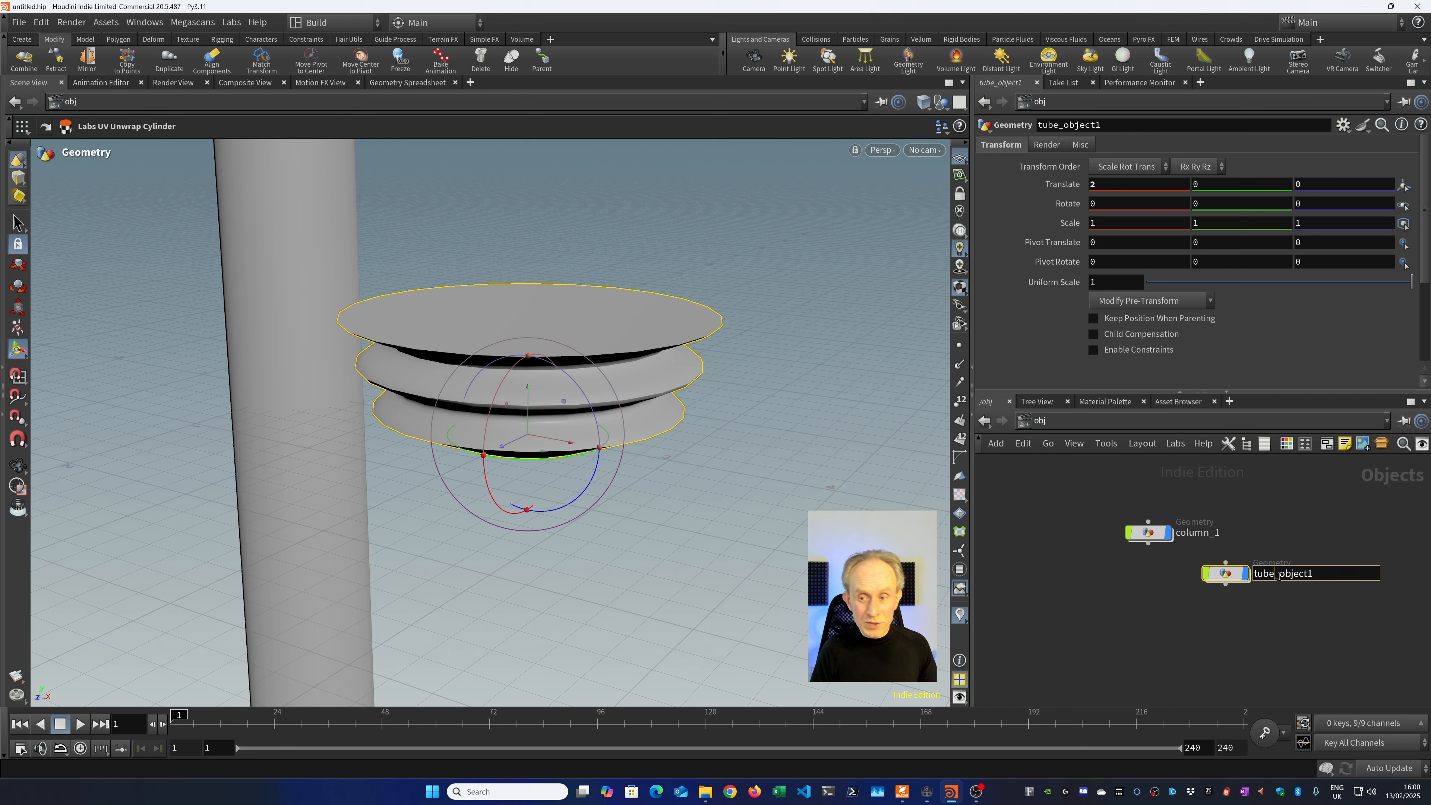
pyautogui.doubleClick(1278, 575)
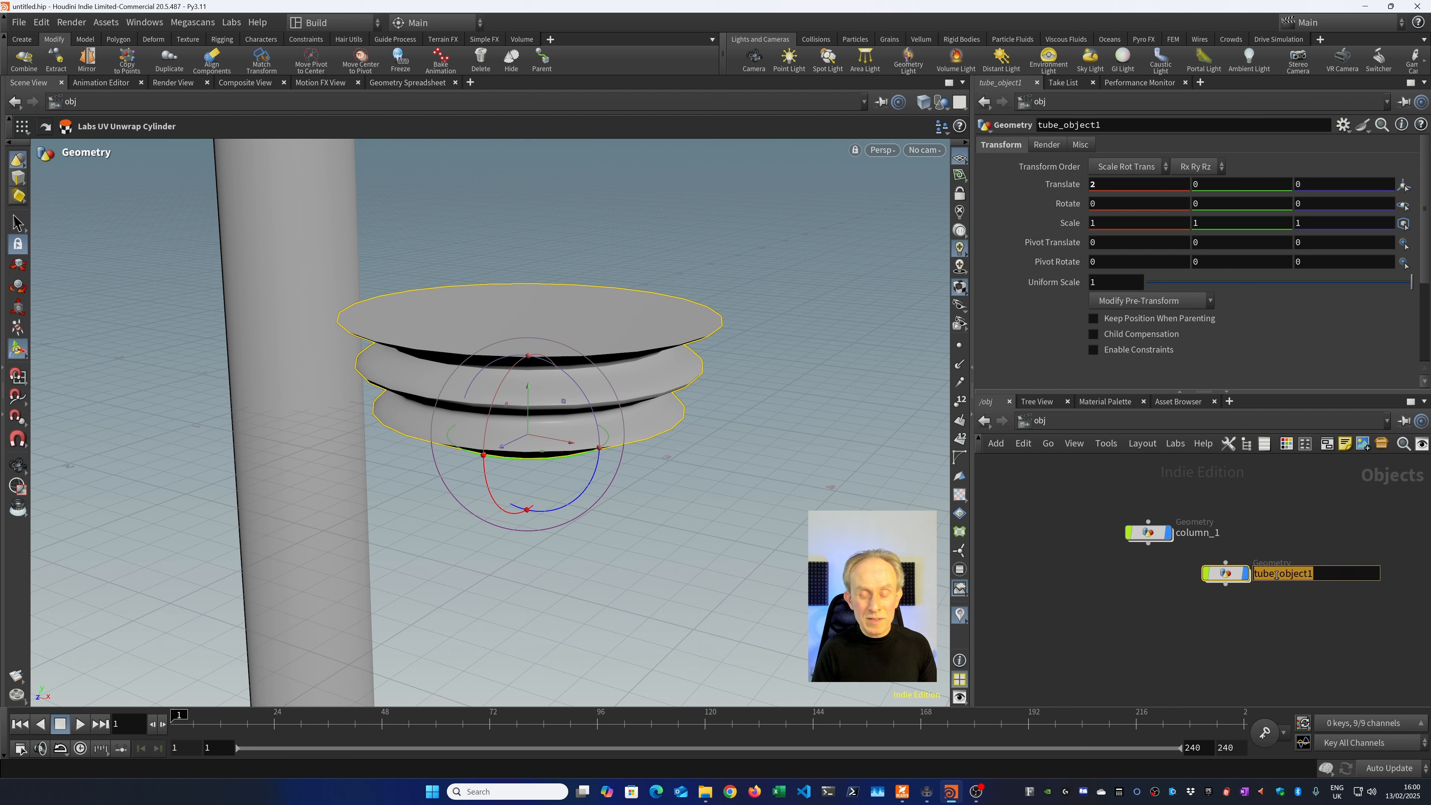
pyautogui.write('c')
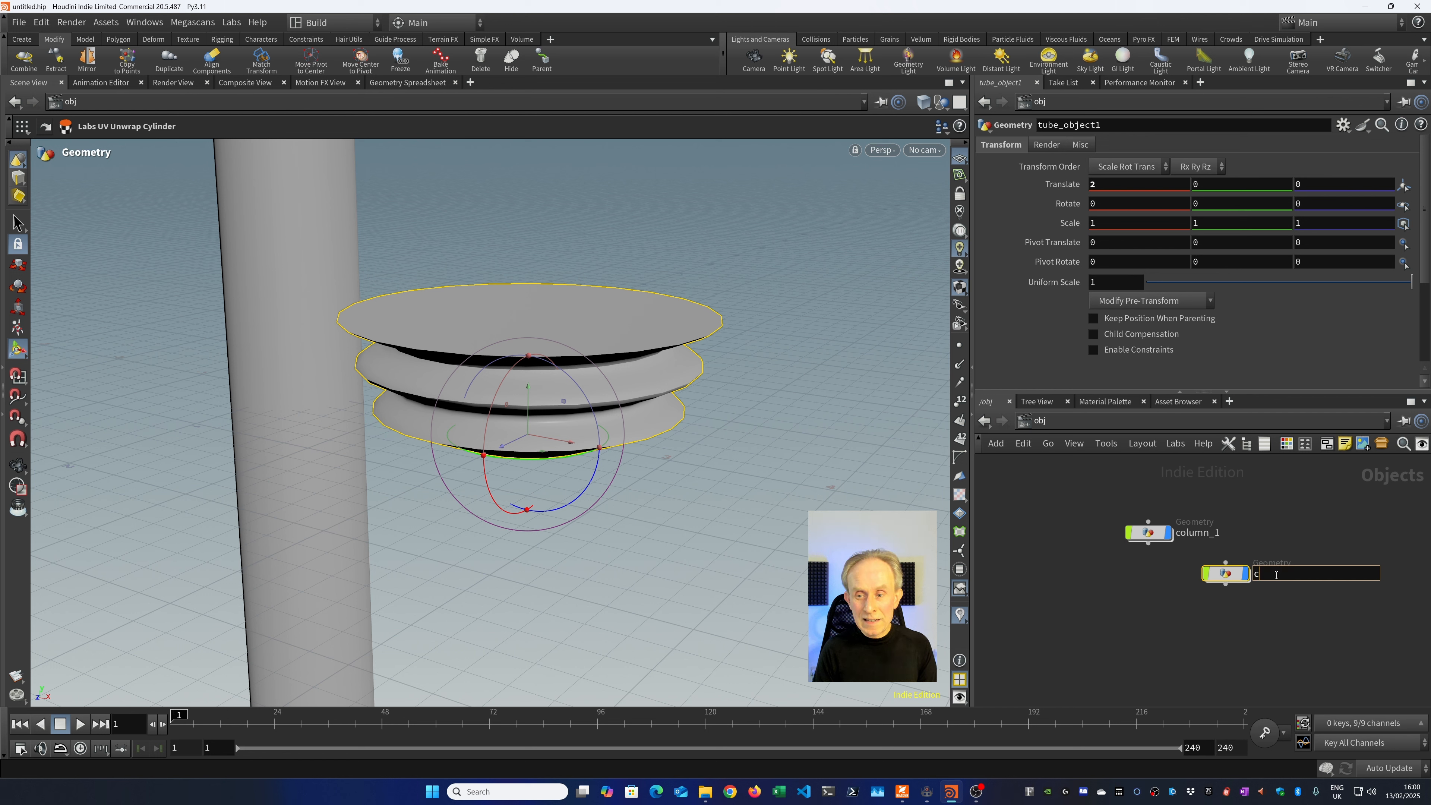
pyautogui.write('apital_1')
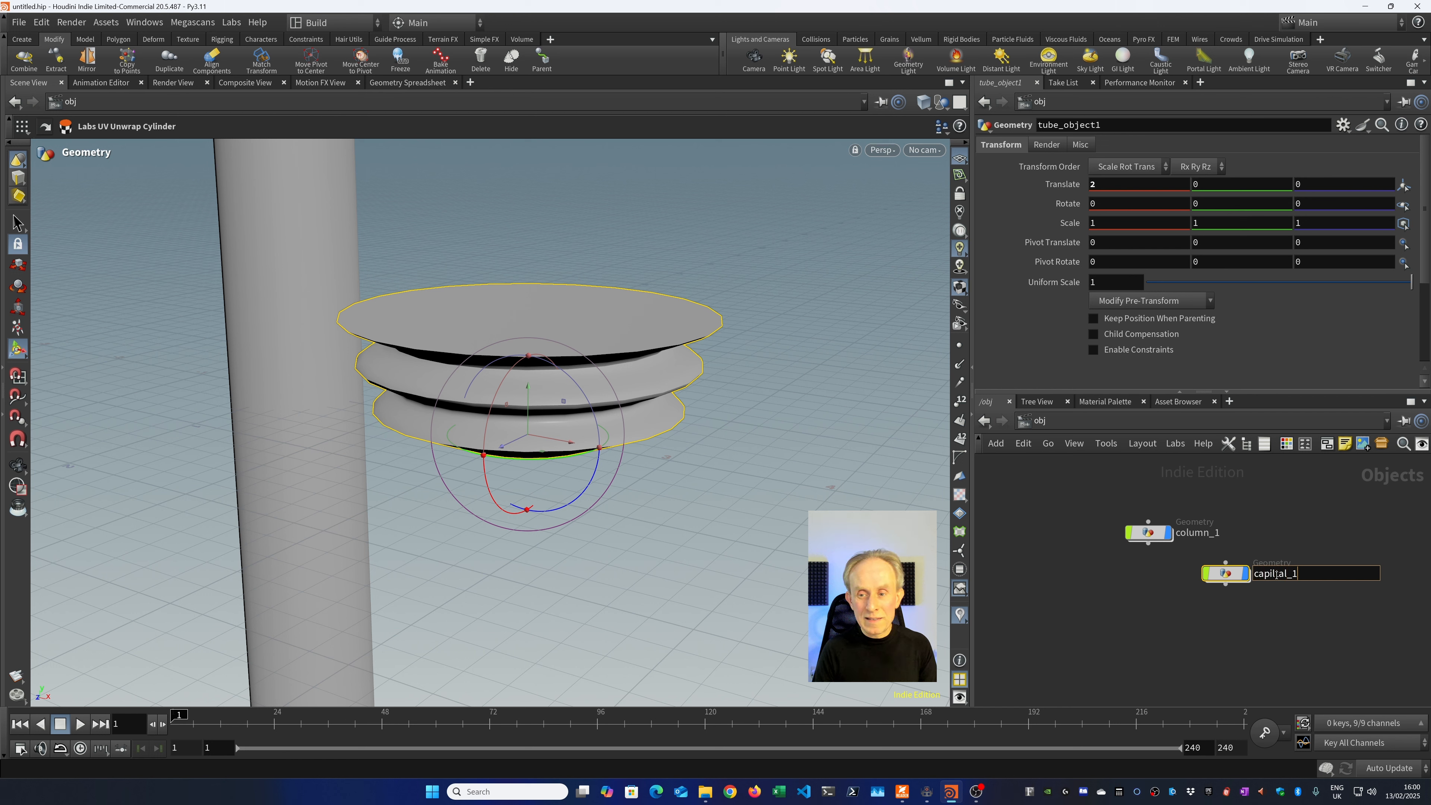
pyautogui.press('Return')
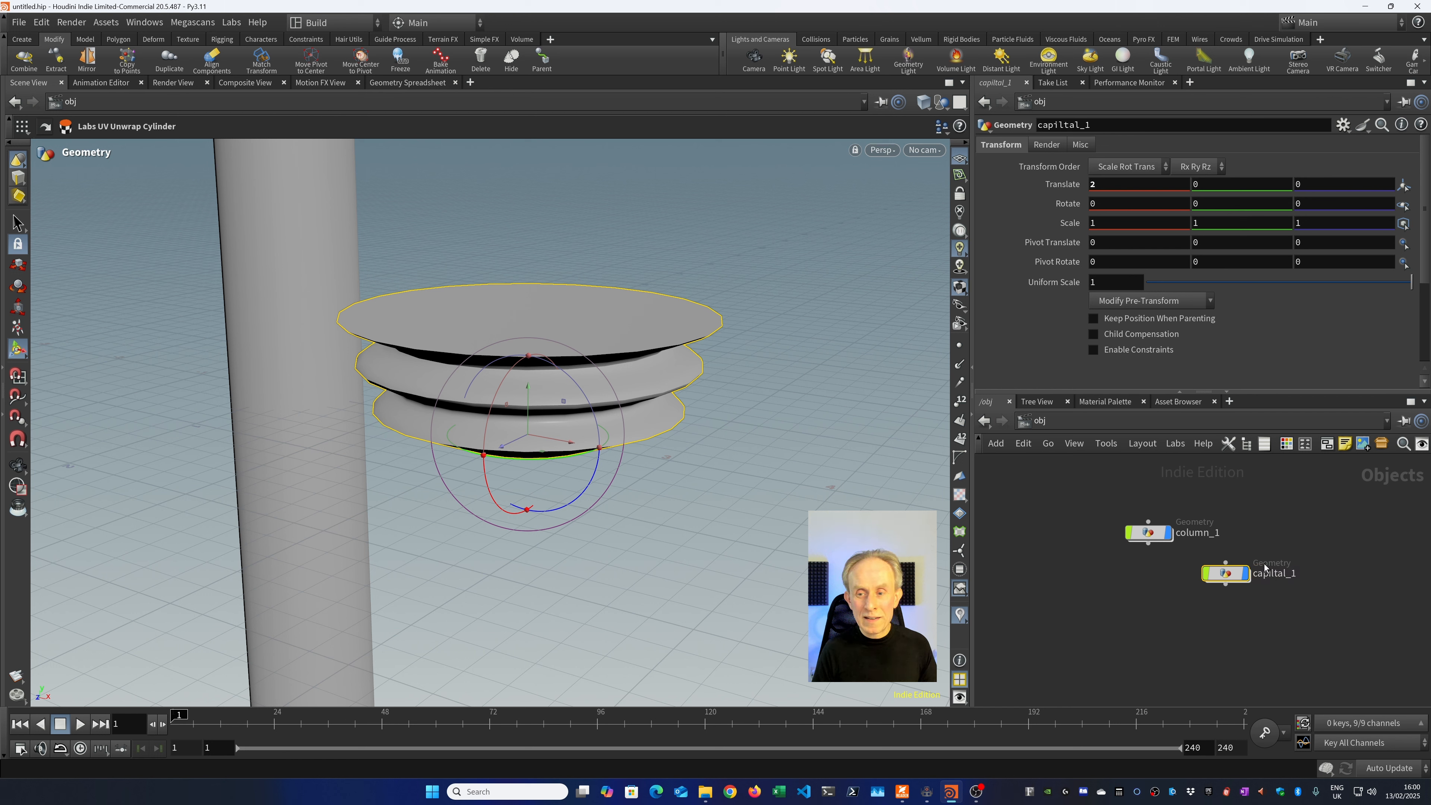
# Go inside the column_1 object and place an Object Merge node above and beside tube1.
pyautogui.doubleClick(1149, 534)
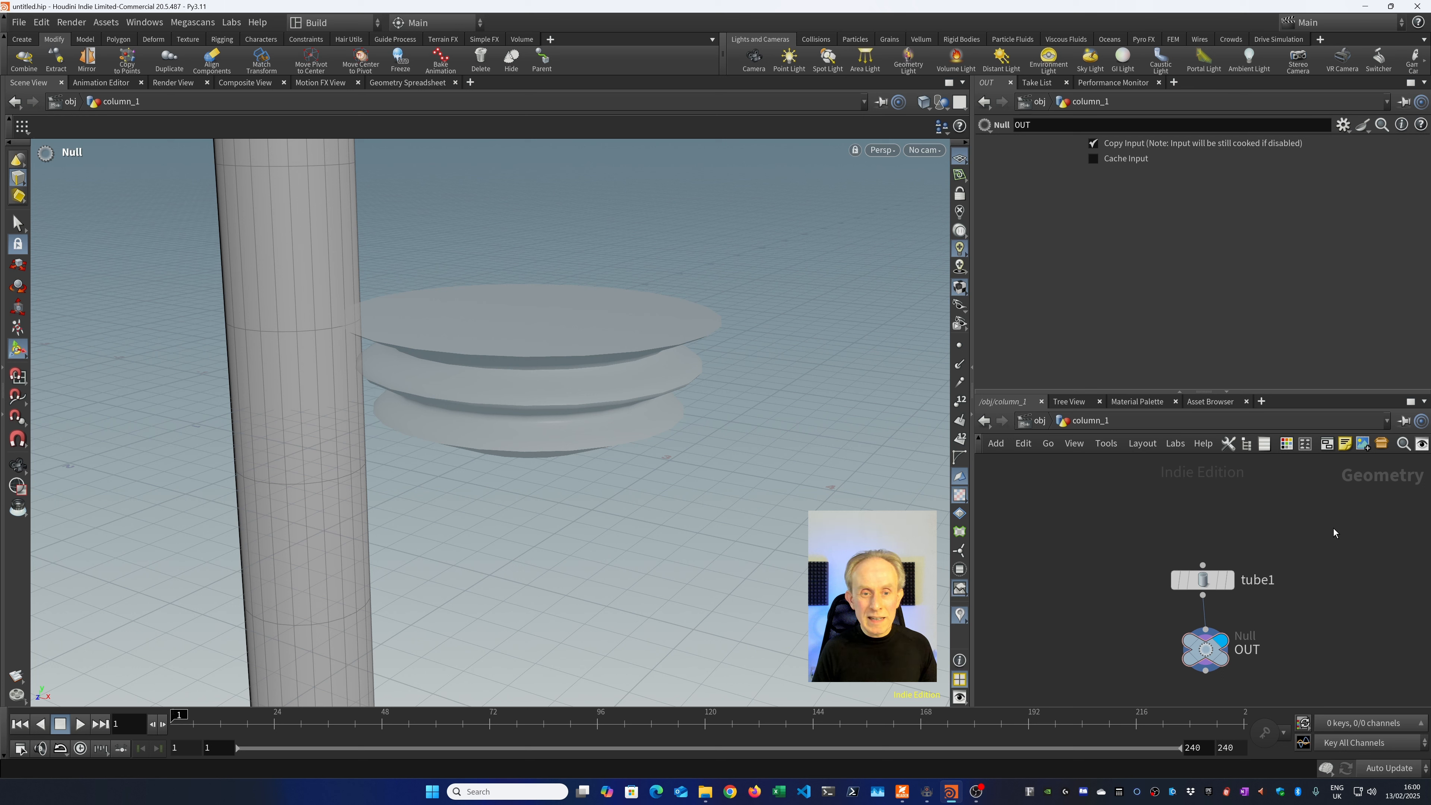
pyautogui.press('Tab')
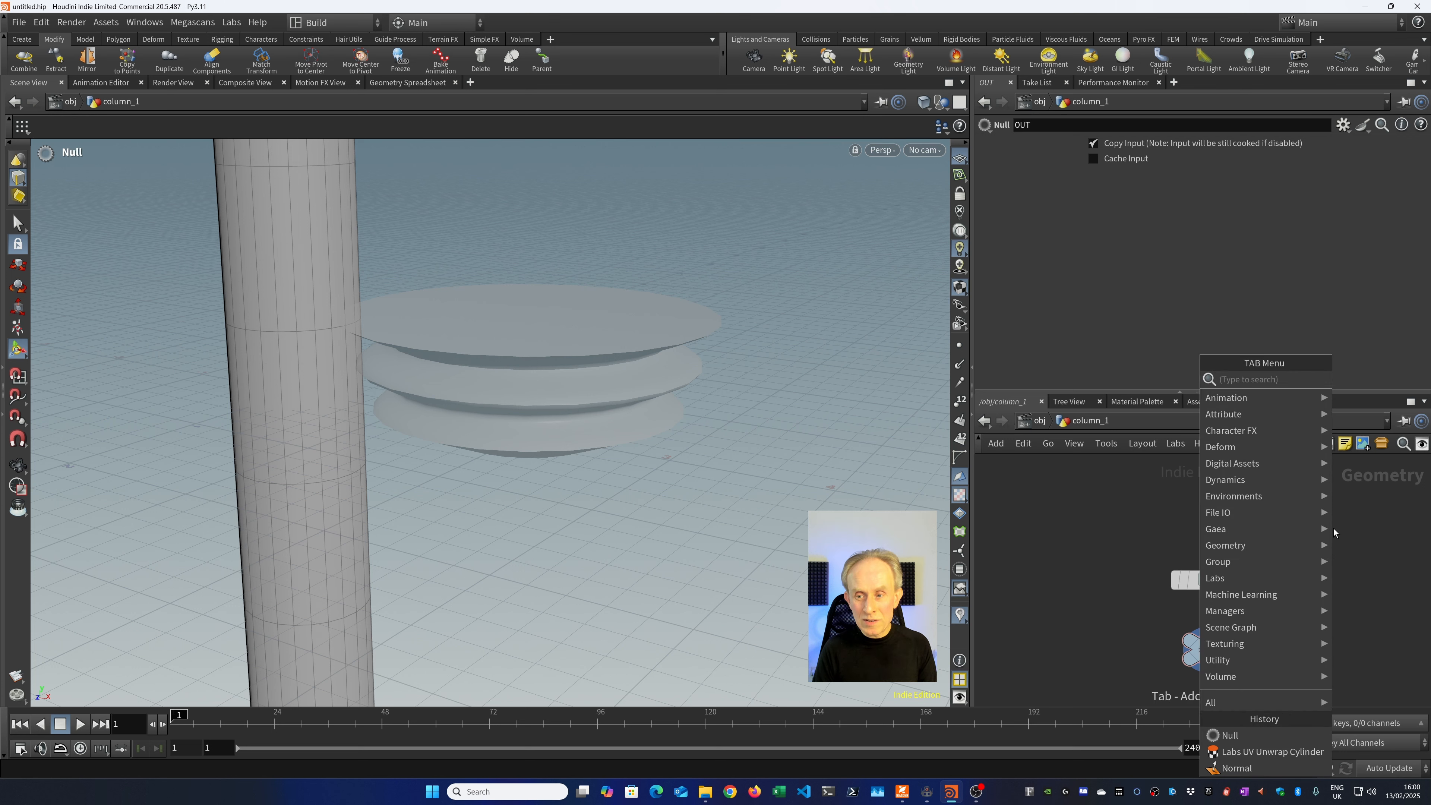
pyautogui.write('ob')
pyautogui.press('Return')
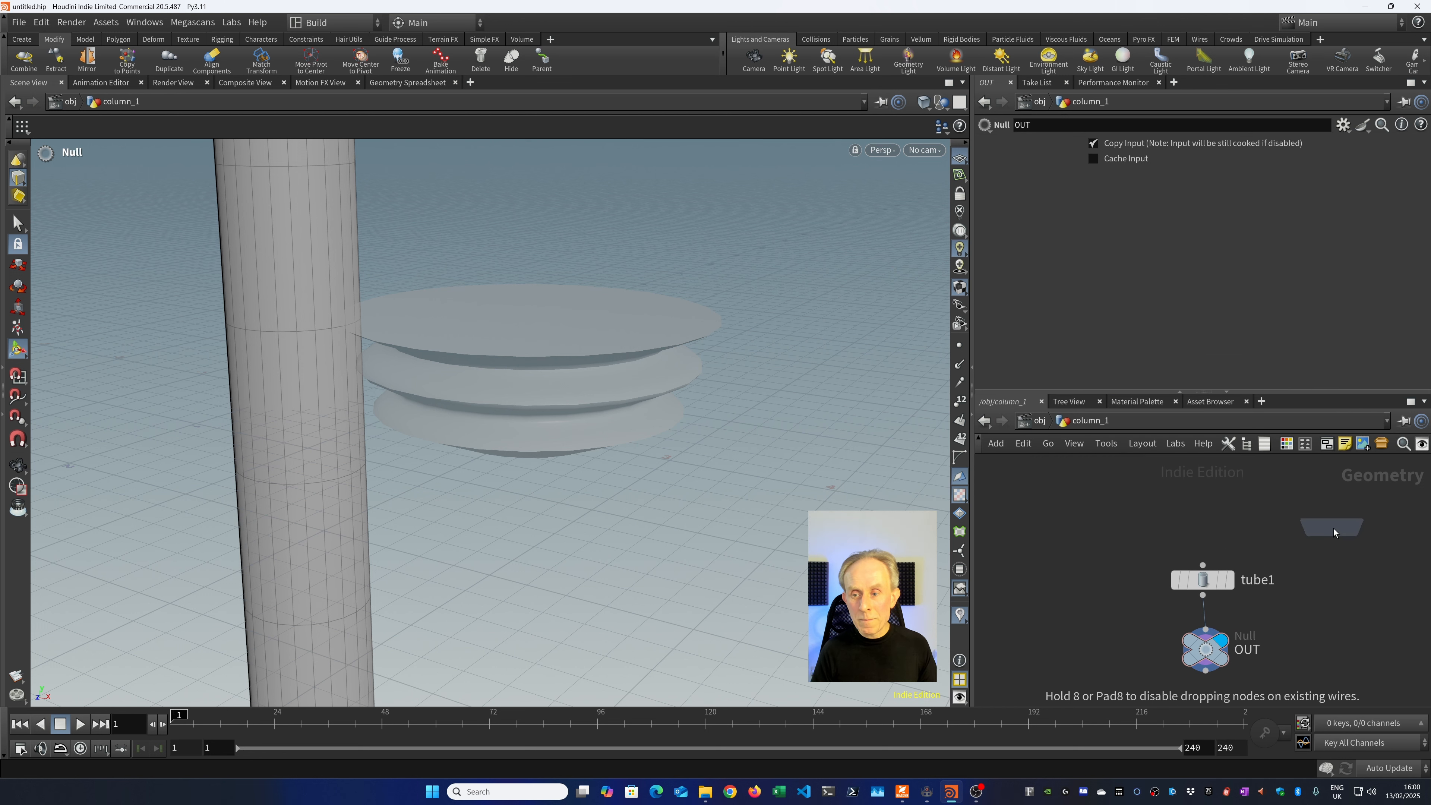
pyautogui.click(1332, 496)
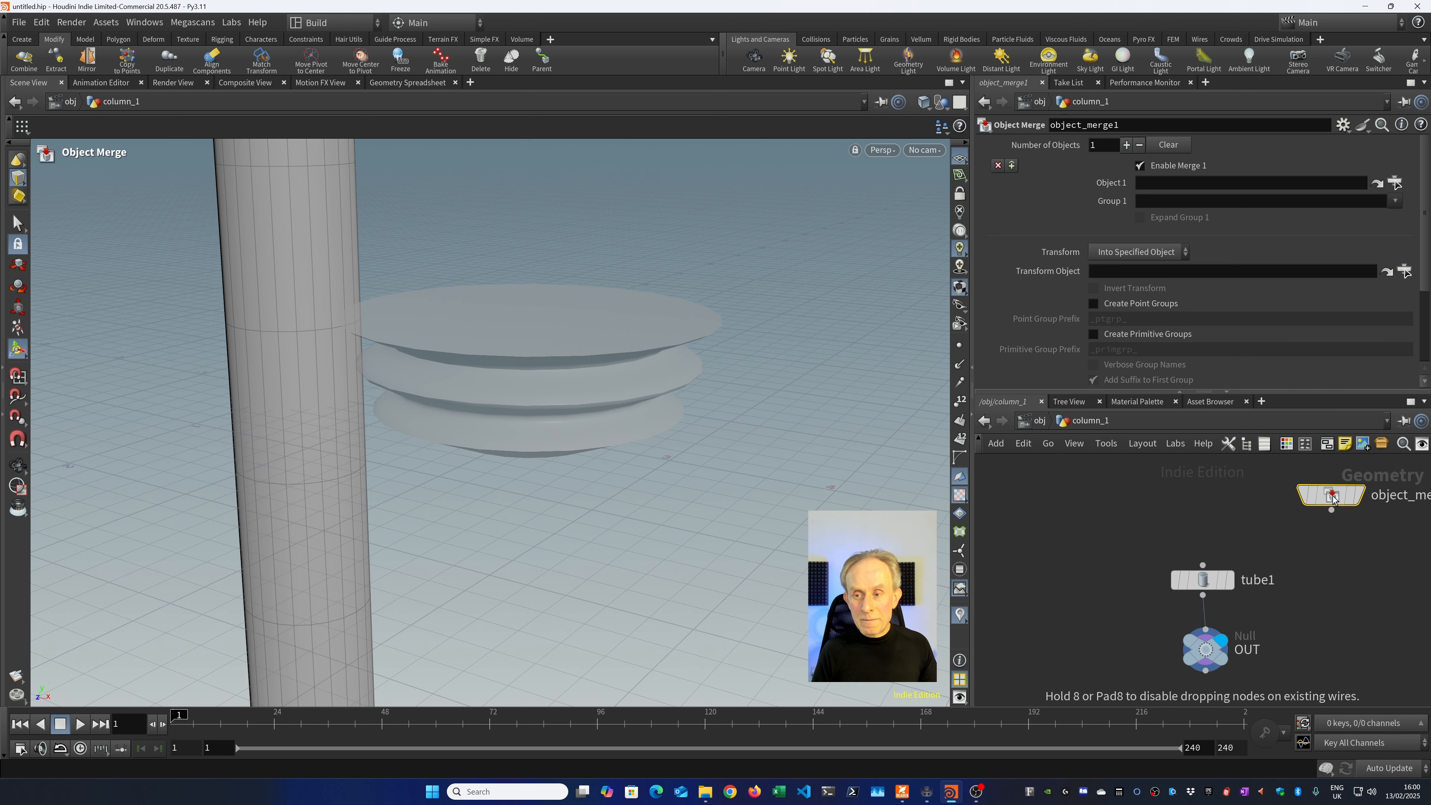
# Set Object 1 of the Object Merge node to the OUT null inside capiltal_1.
pyautogui.moveTo(1335, 499)
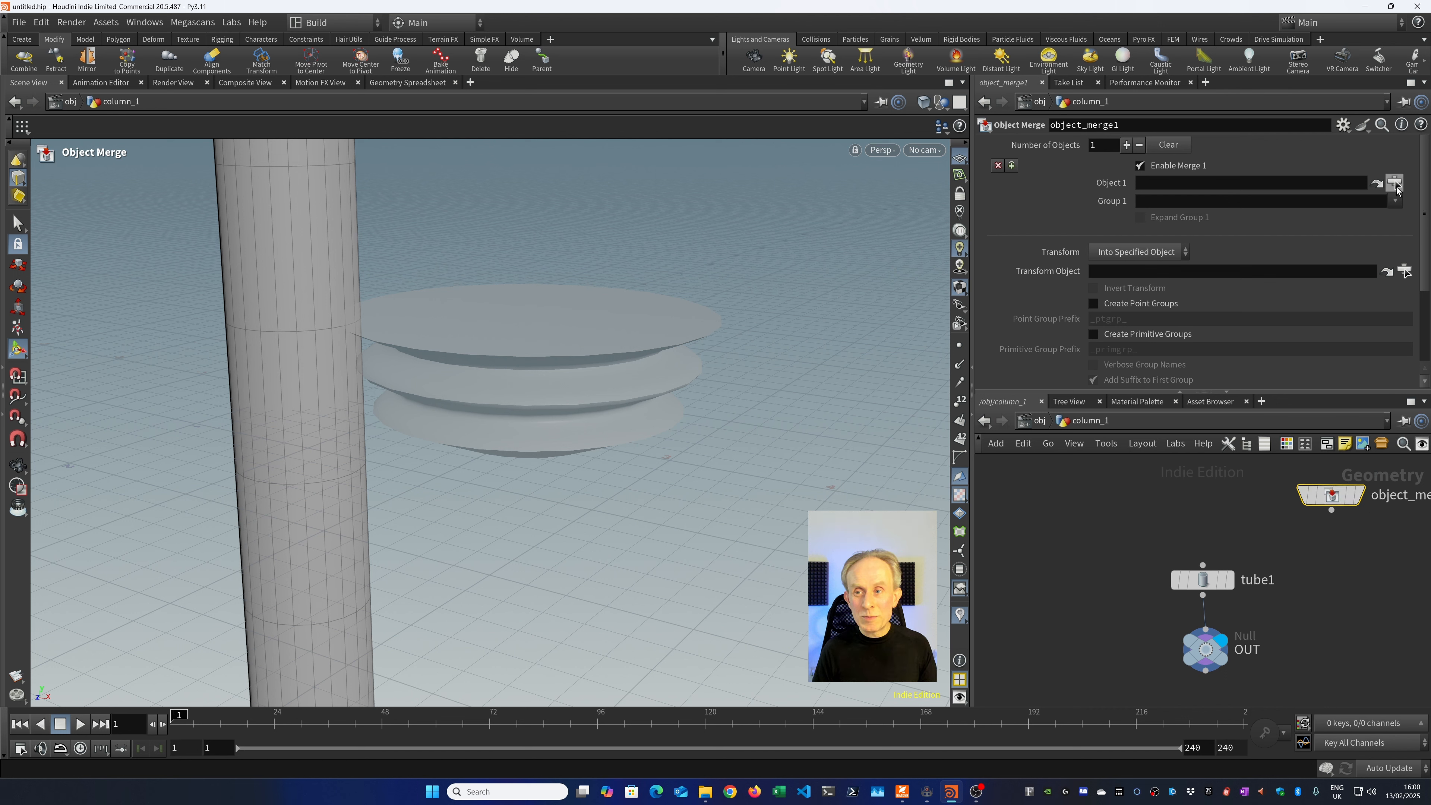
pyautogui.click(1394, 182)
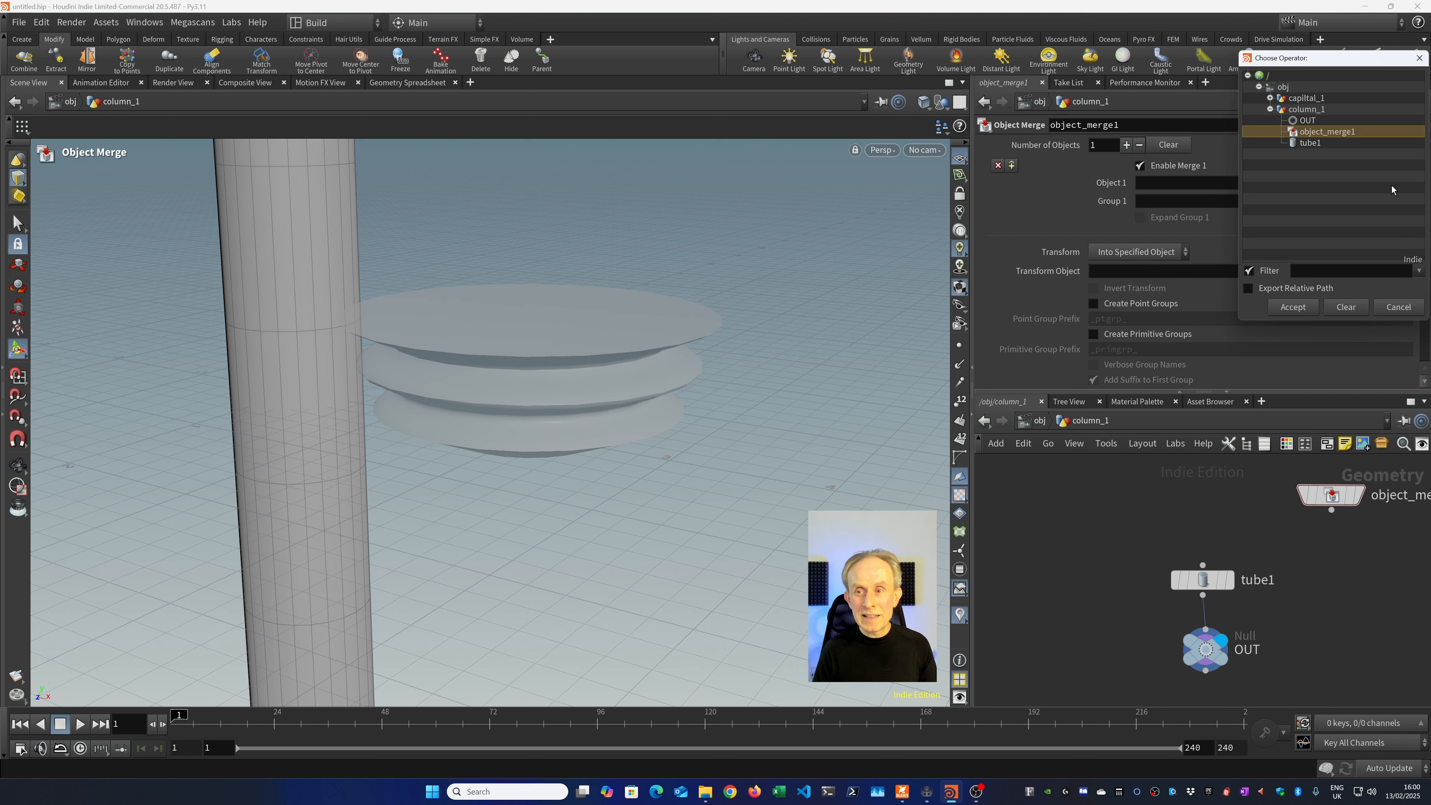
pyautogui.click(1270, 98)
pyautogui.click(1306, 109)
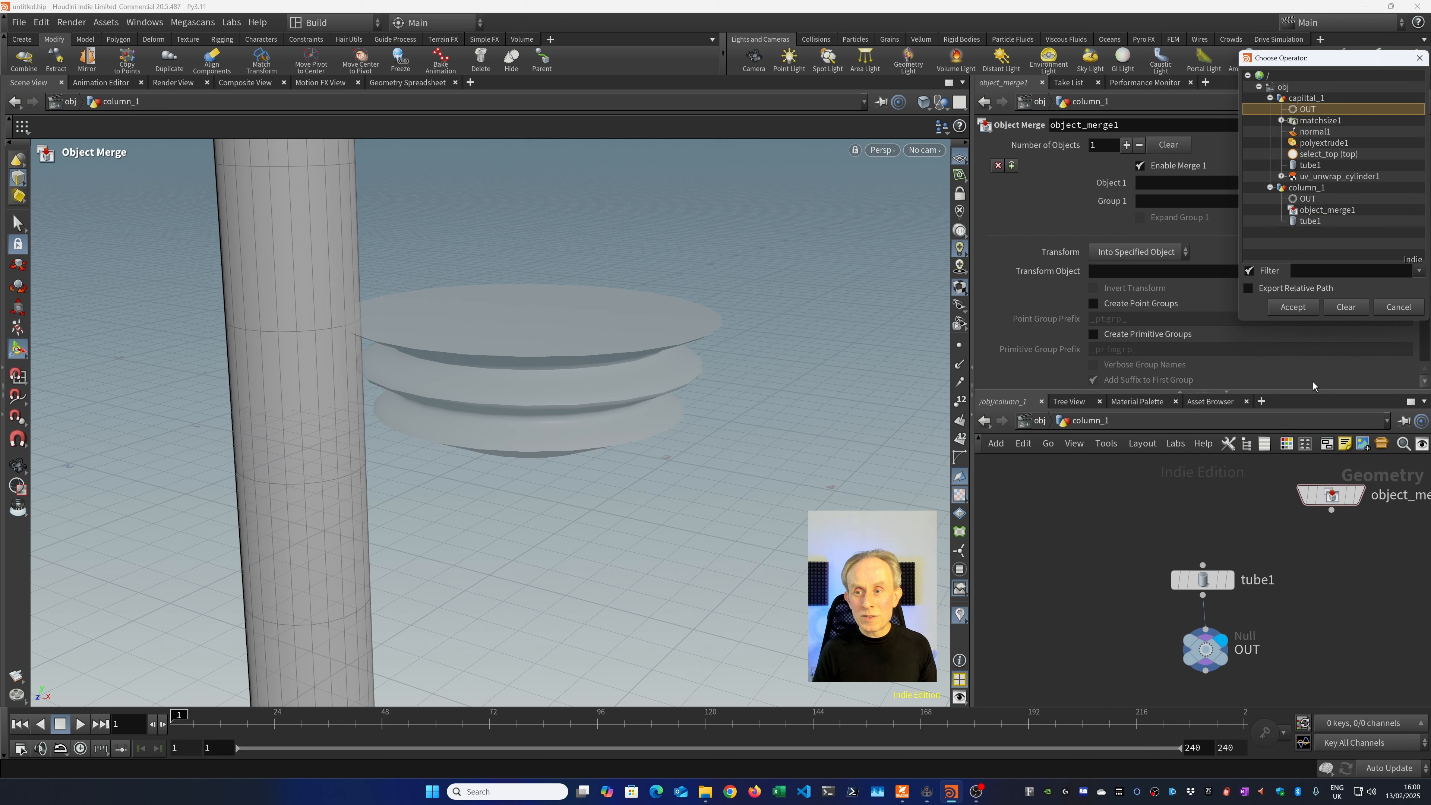
pyautogui.click(1292, 307)
# Add a Transform node to the output of object_merge1.
pyautogui.click(1331, 510)
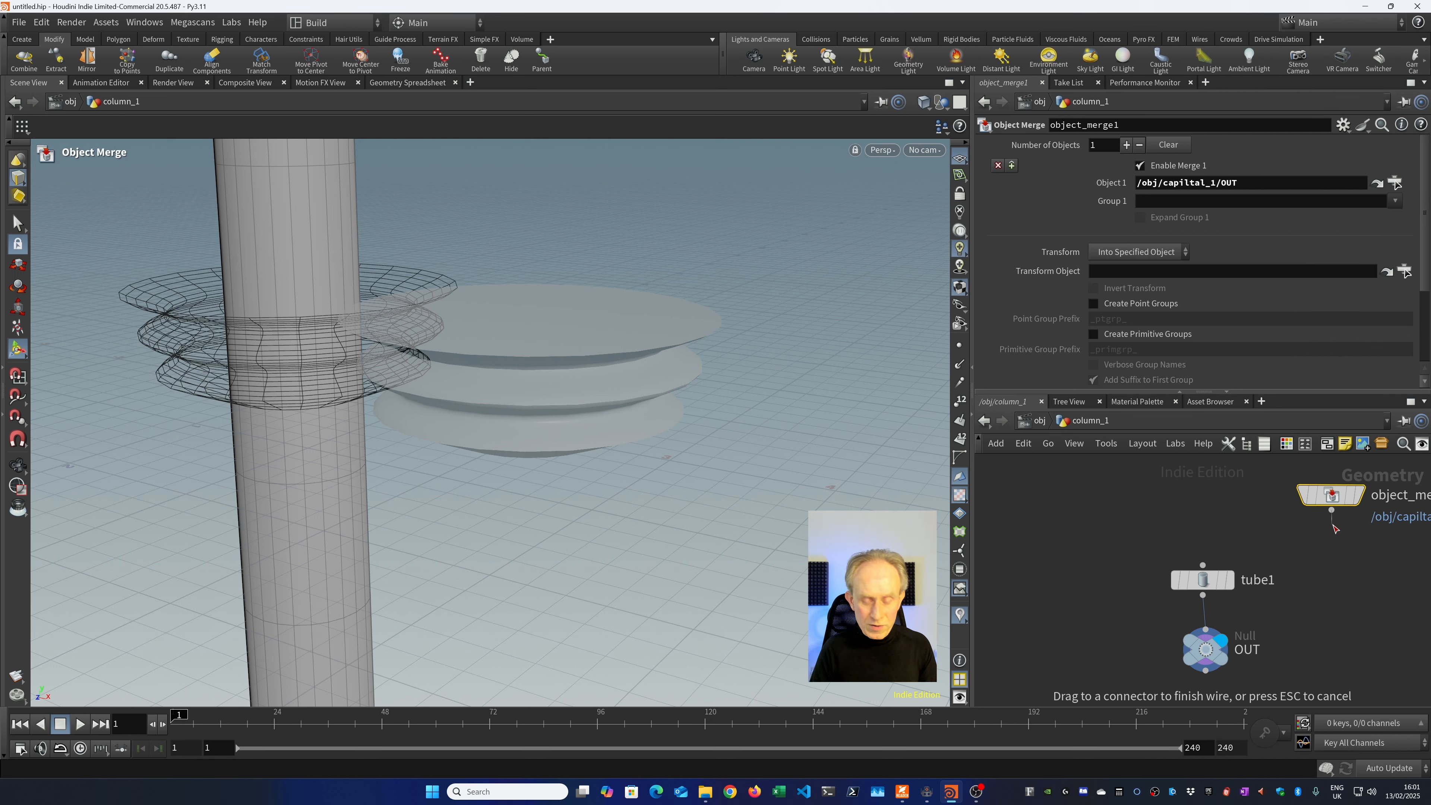
pyautogui.press('Tab')
pyautogui.write('tr')
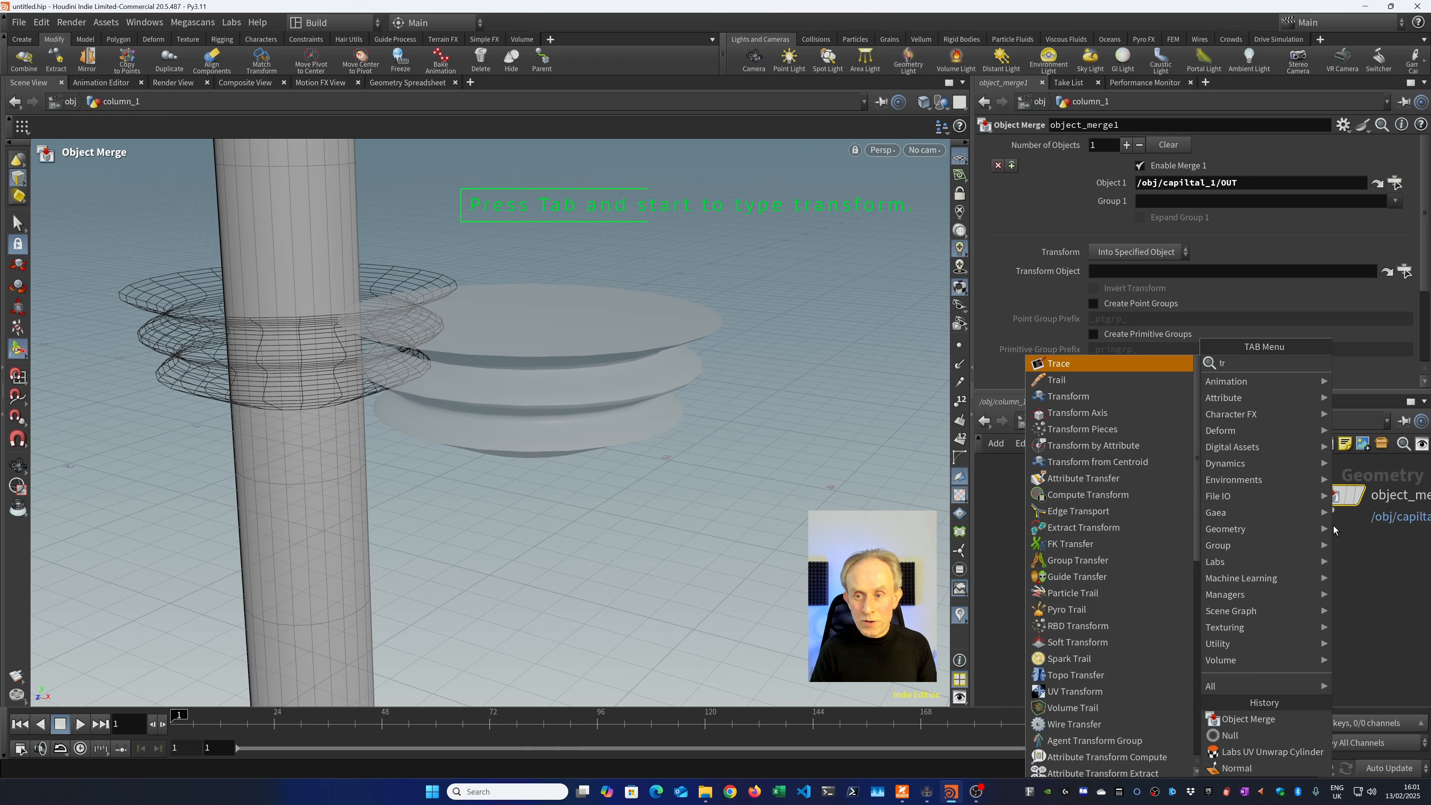
pyautogui.write('ans')
pyautogui.press('Return')
pyautogui.press('Return')
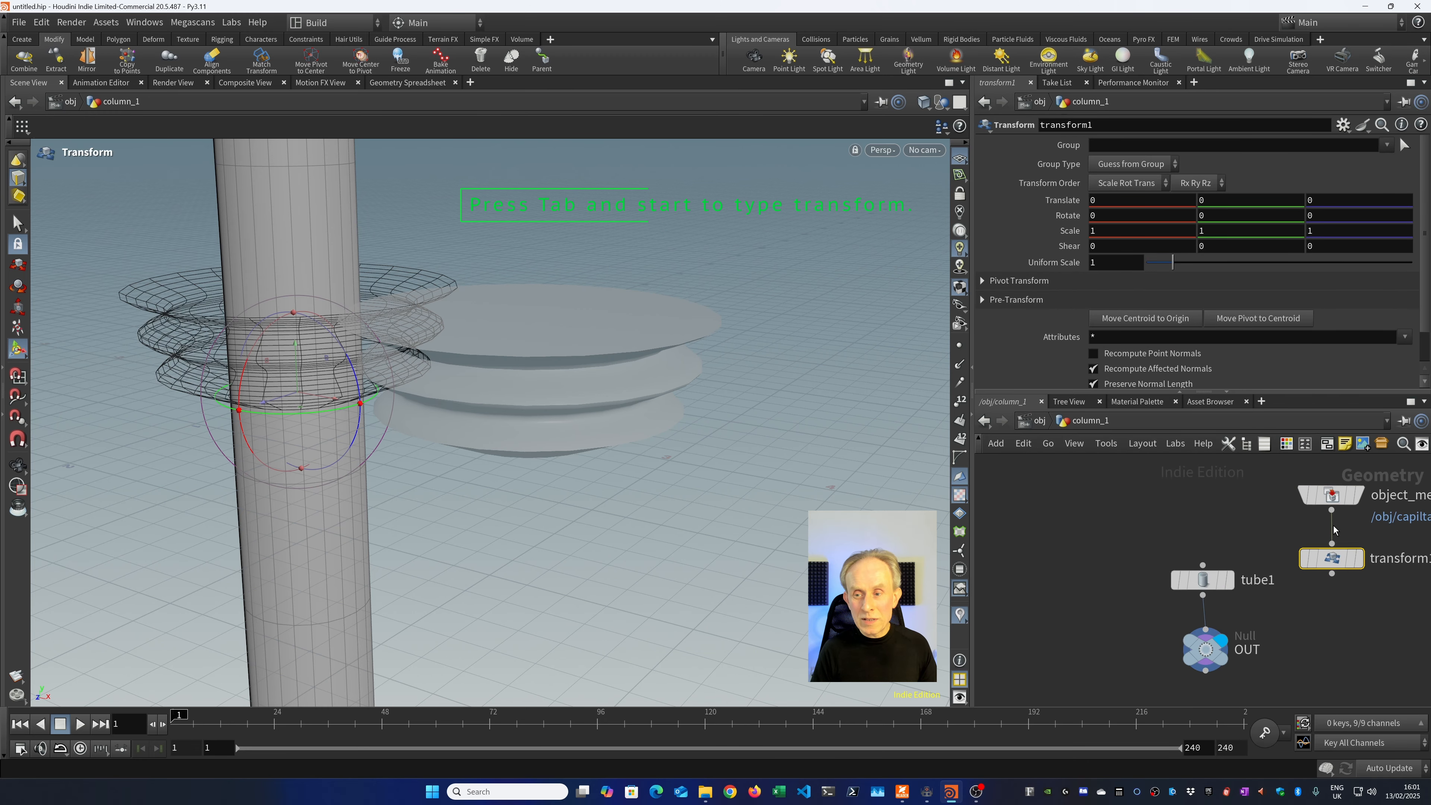
# Rearrange the network so object_merge1 and transform1 sit to the left, with tube1 and OUT side by side to their right.
pyautogui.moveTo(1257, 482); pyautogui.dragTo(1332, 569)
pyautogui.moveTo(1337, 502); pyautogui.dragTo(1052, 484)
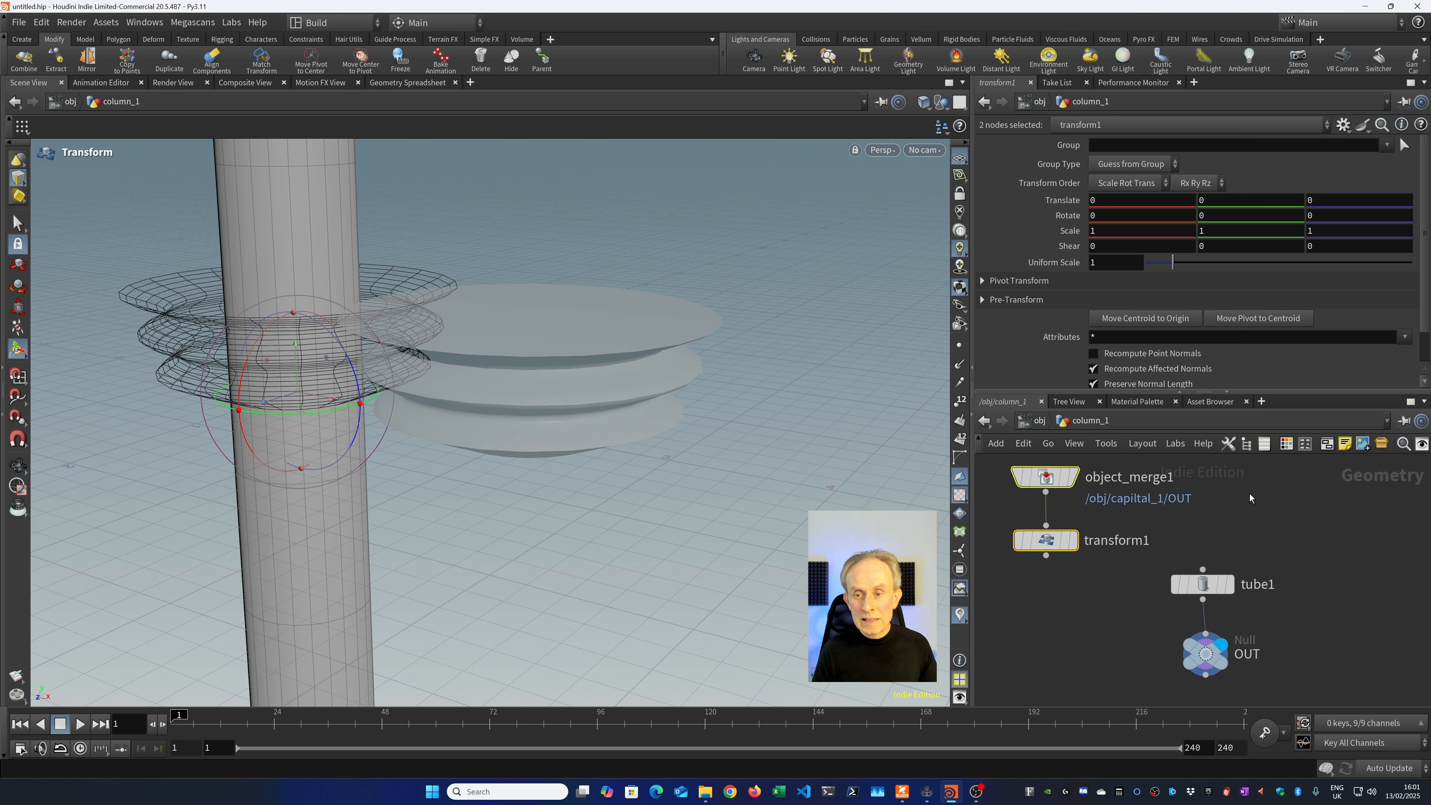
pyautogui.click(1247, 482)
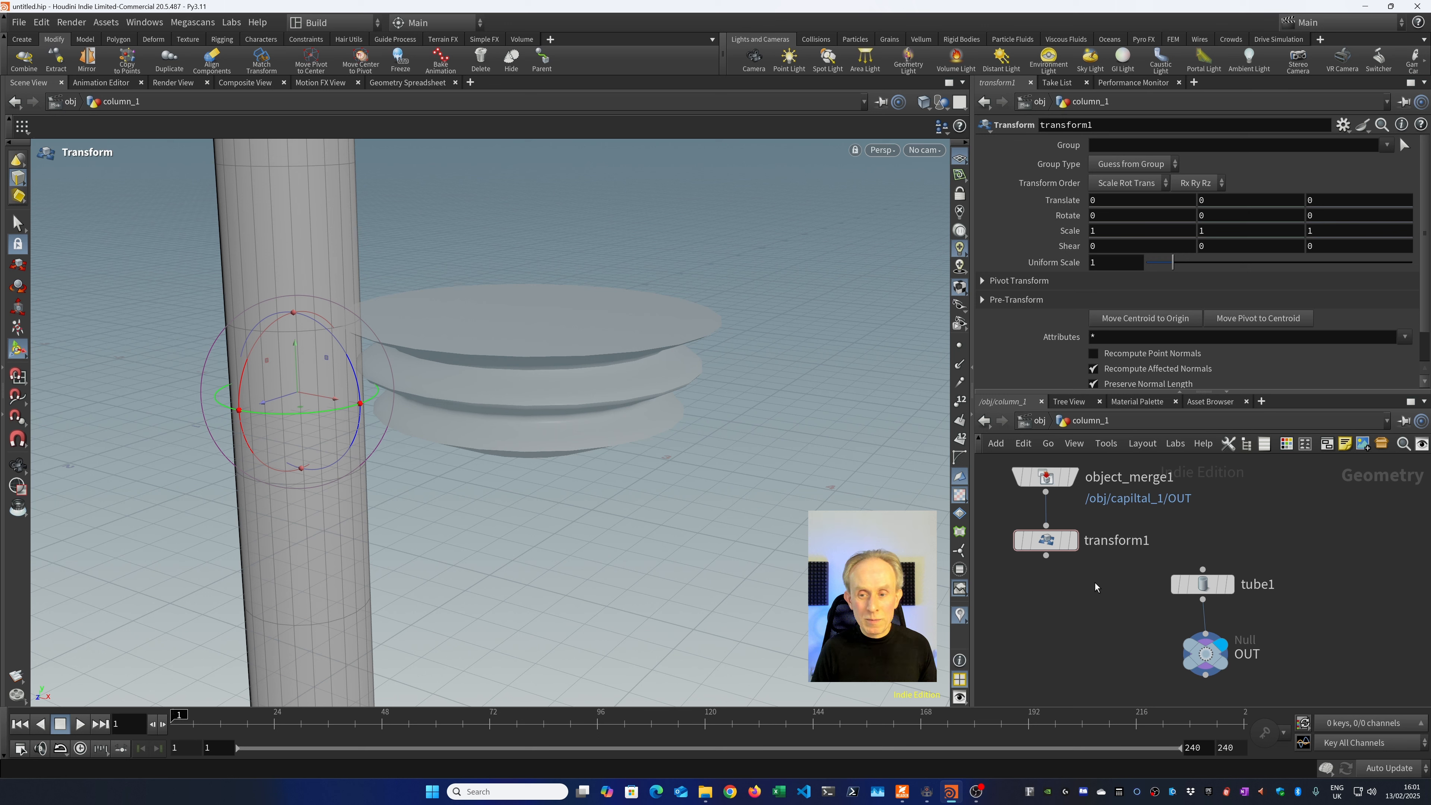
pyautogui.moveTo(1140, 580); pyautogui.dragTo(1227, 670)
pyautogui.moveTo(1203, 597); pyautogui.dragTo(1341, 489)
# Add a Match Size node to the output of transform1.
pyautogui.moveTo(1046, 555); pyautogui.dragTo(1102, 582)
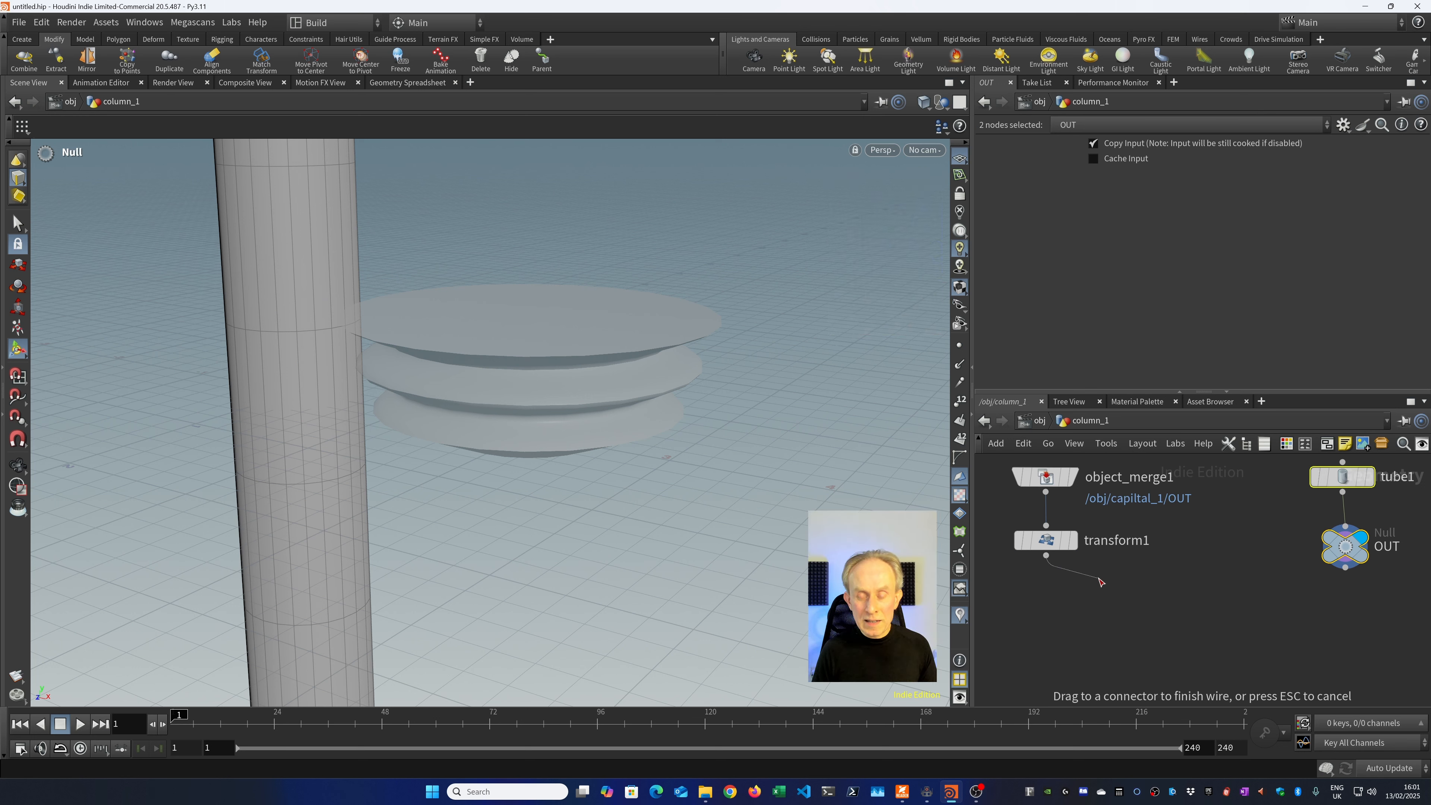
pyautogui.press('Tab')
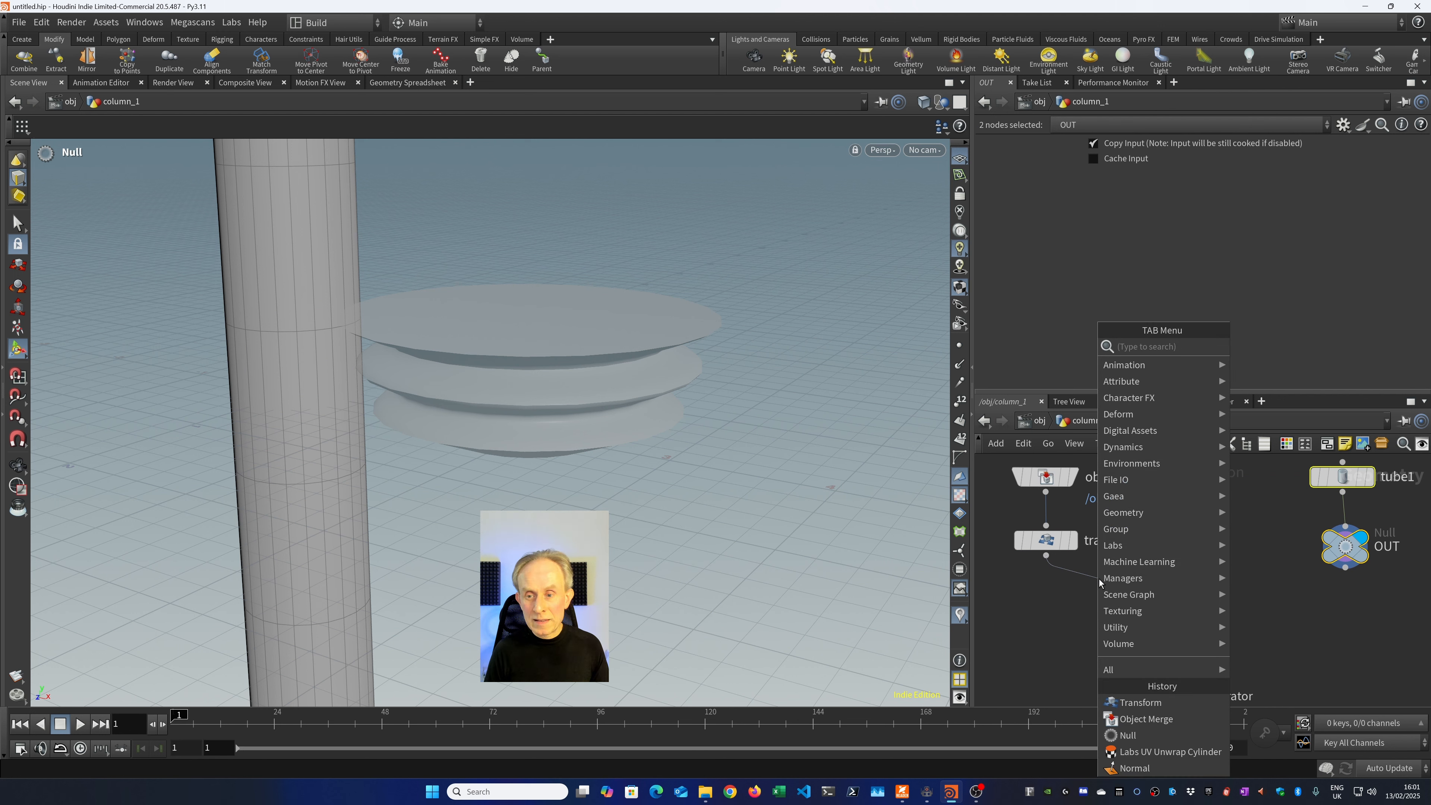
pyautogui.moveTo(1128, 515)
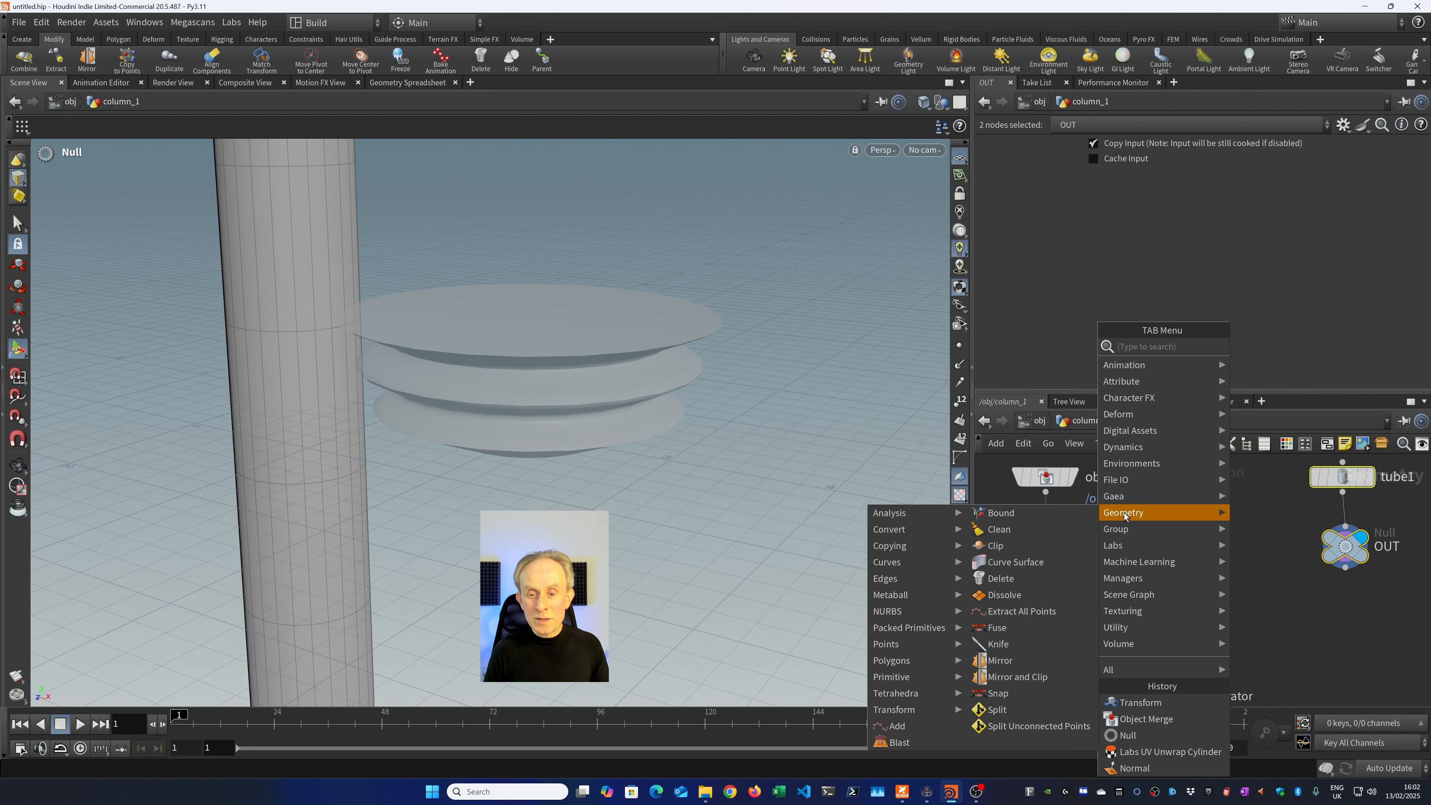
pyautogui.moveTo(890, 709)
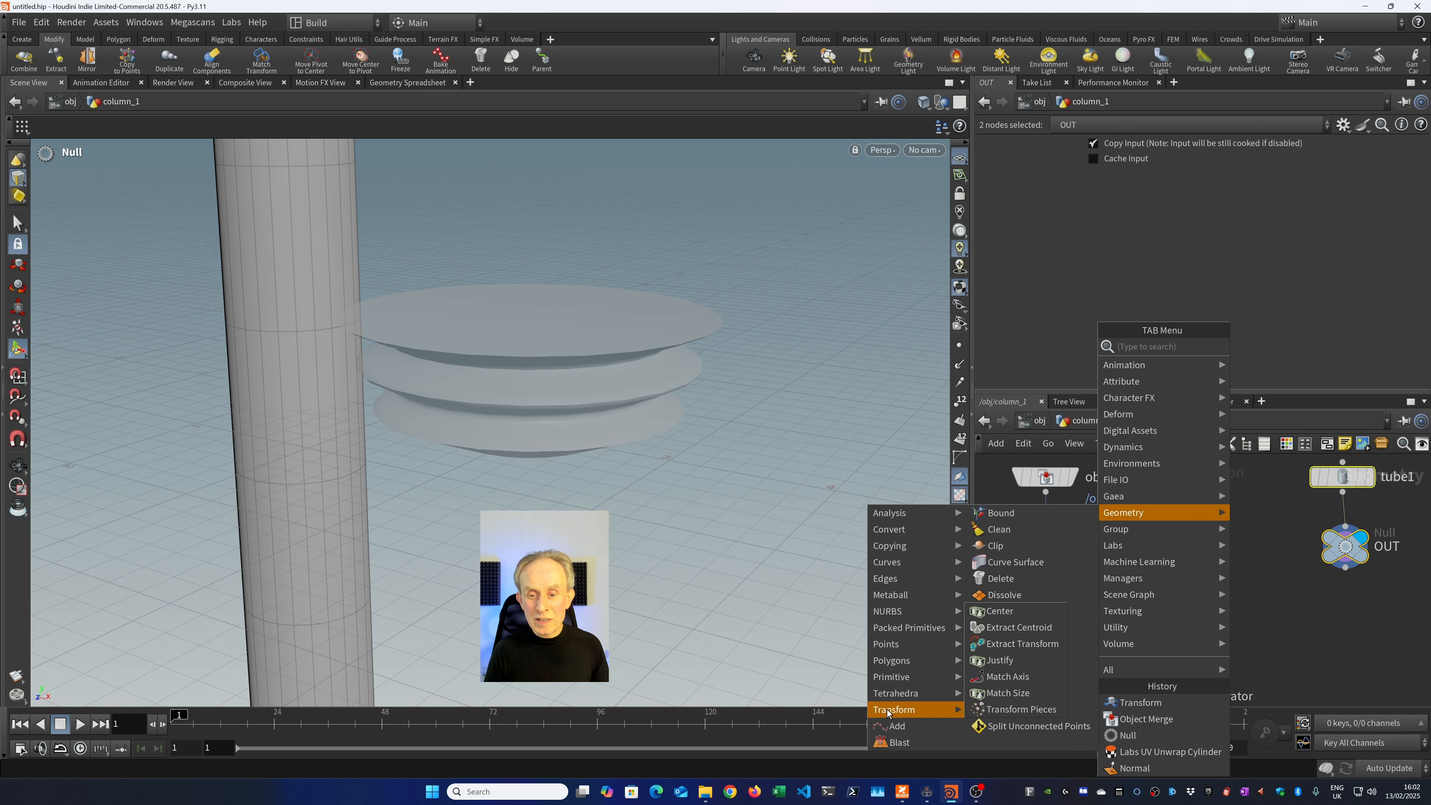
pyautogui.click(990, 696)
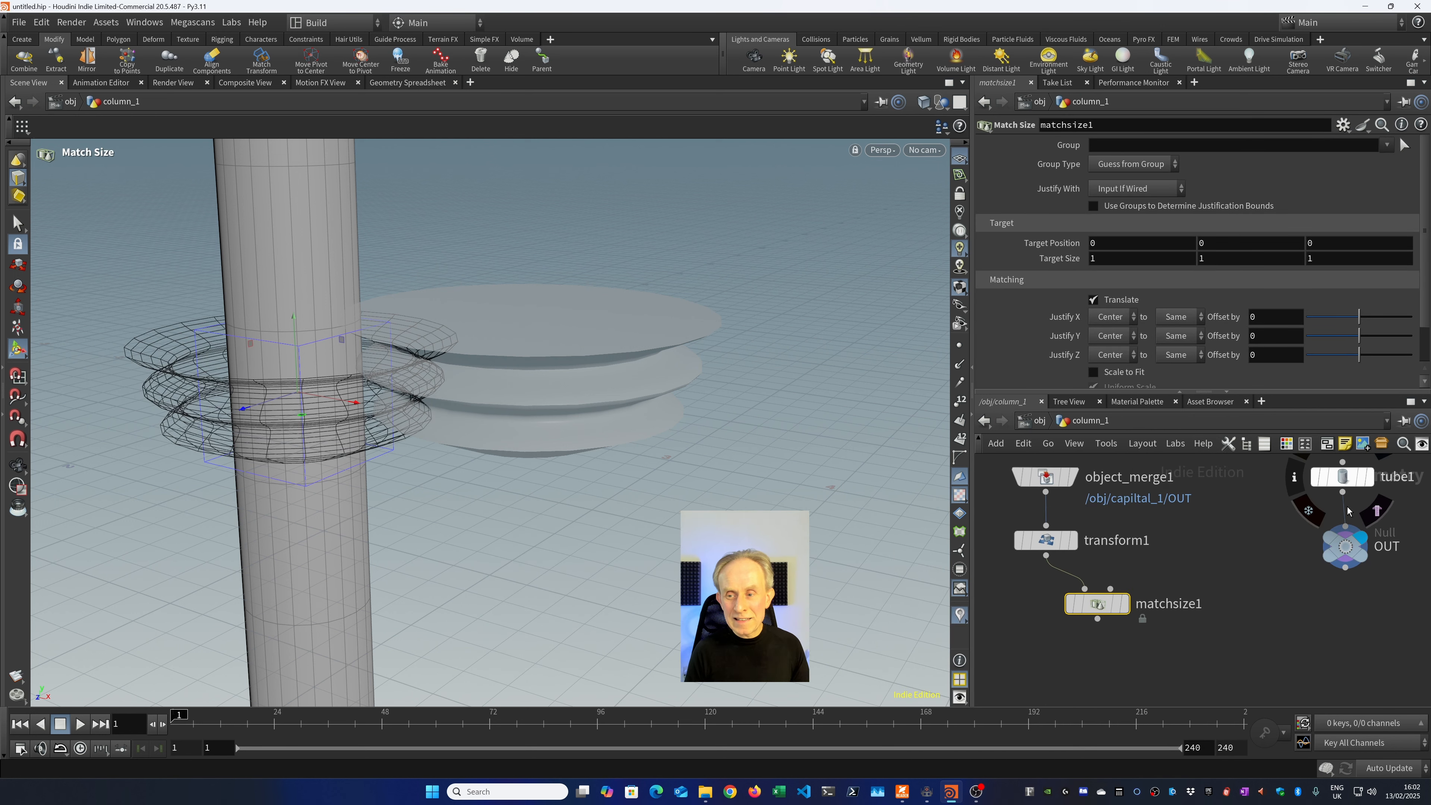
# Wire the OUT null into the second input of matchsize1 and frame the whole column in the viewport.
pyautogui.moveTo(1348, 572); pyautogui.dragTo(1110, 592)
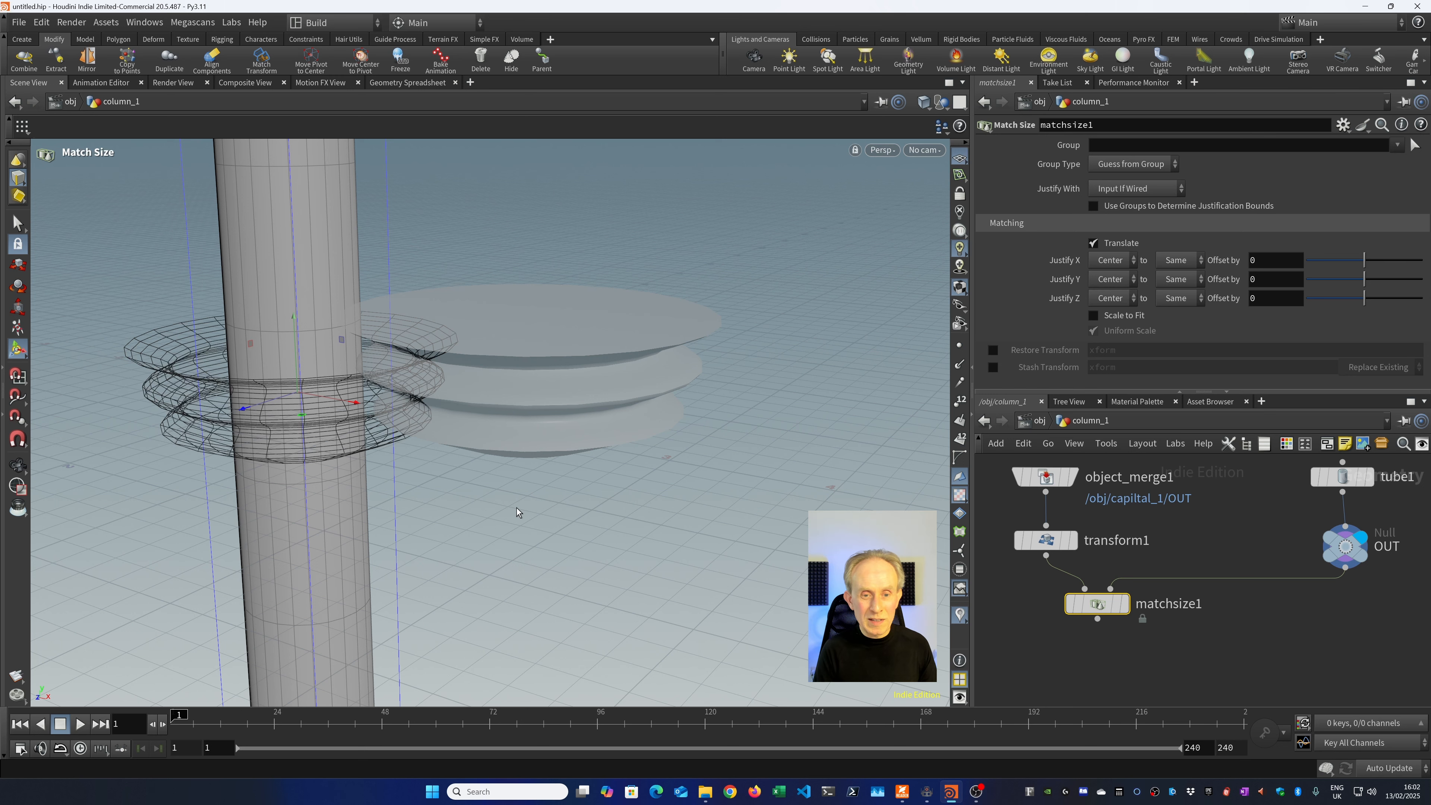
pyautogui.press('Escape')
pyautogui.press('h')
pyautogui.press('Return')
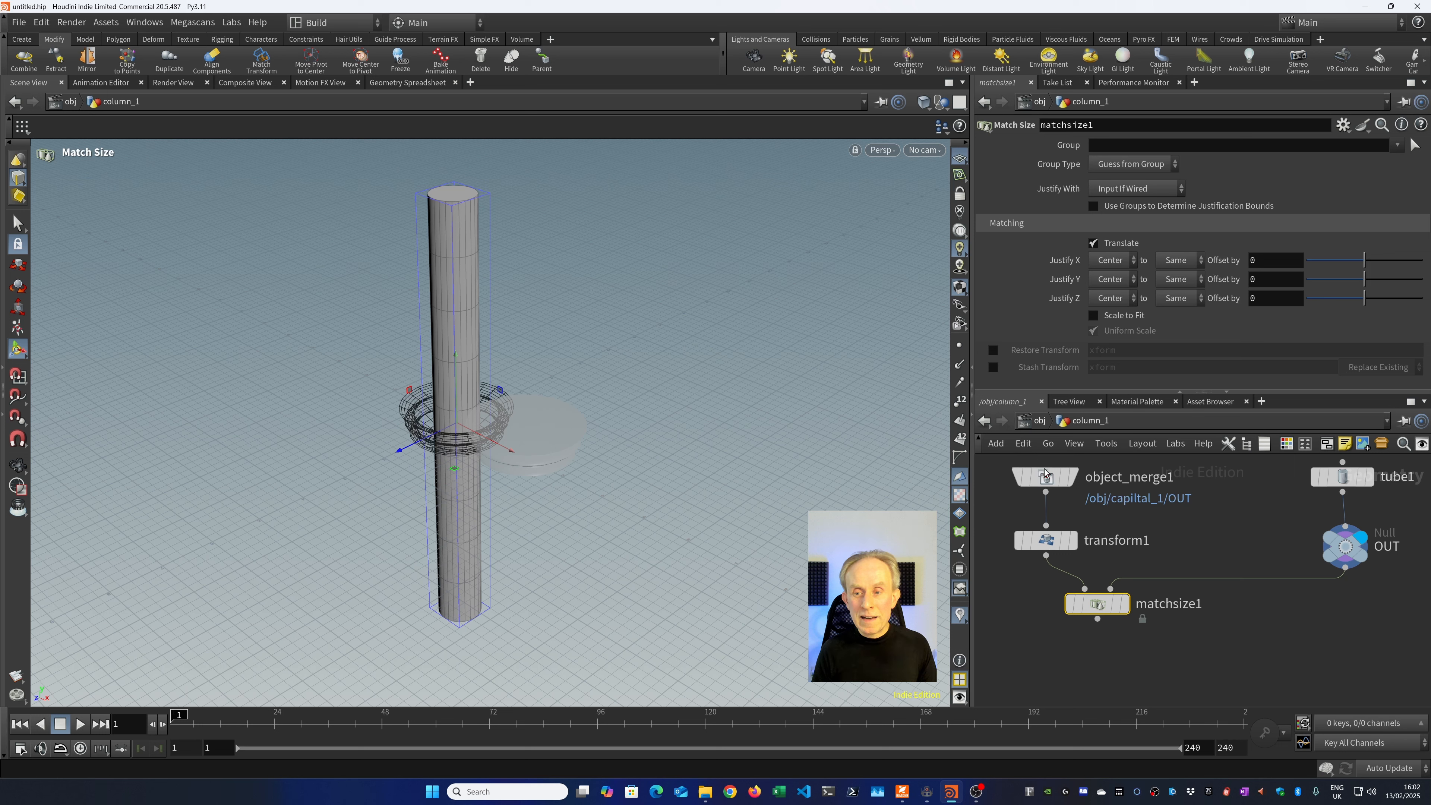
# Try different Justify Y alignments on matchsize1, including Min, Max and Max to Min.
pyautogui.moveTo(1093, 605)
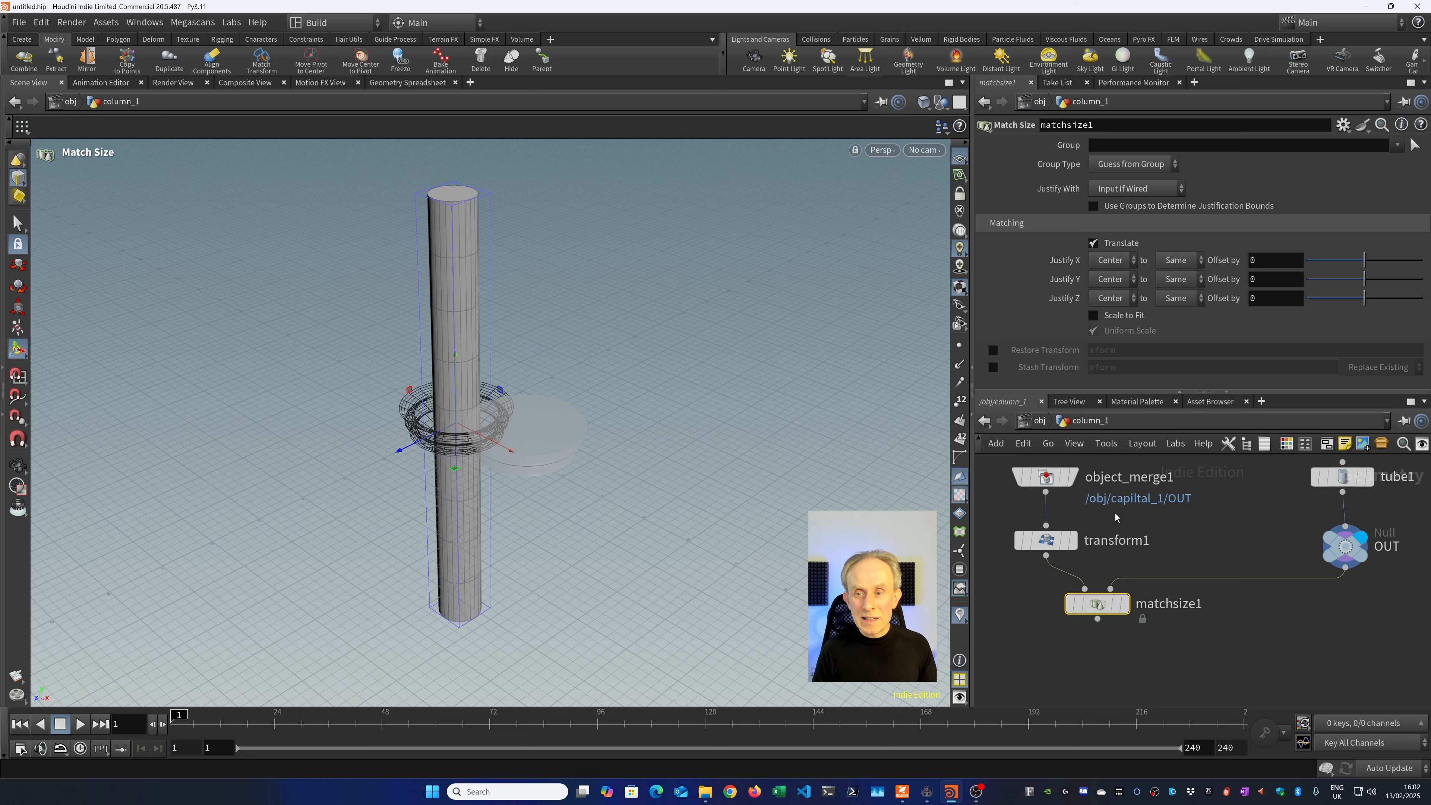
pyautogui.click(1113, 280)
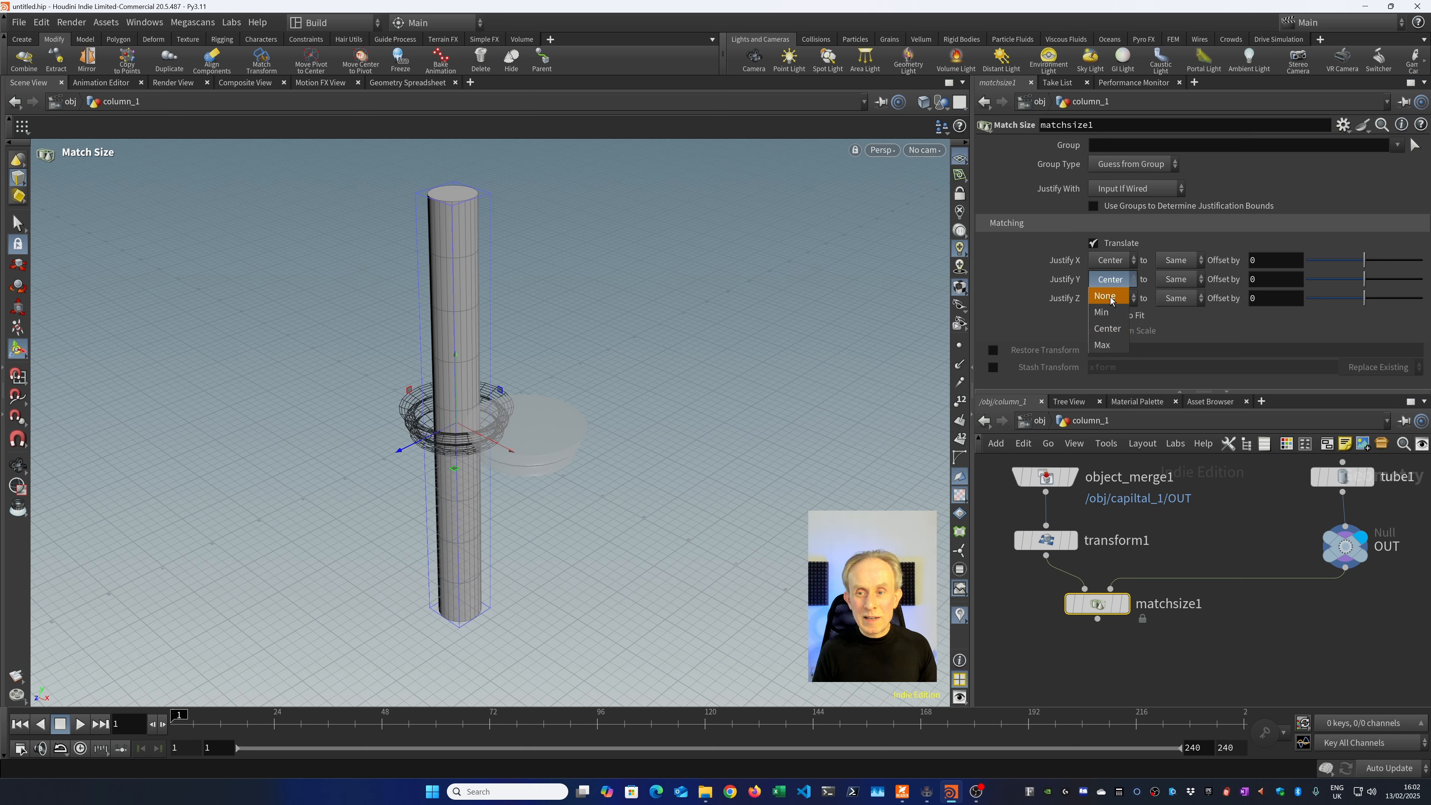
pyautogui.click(1108, 317)
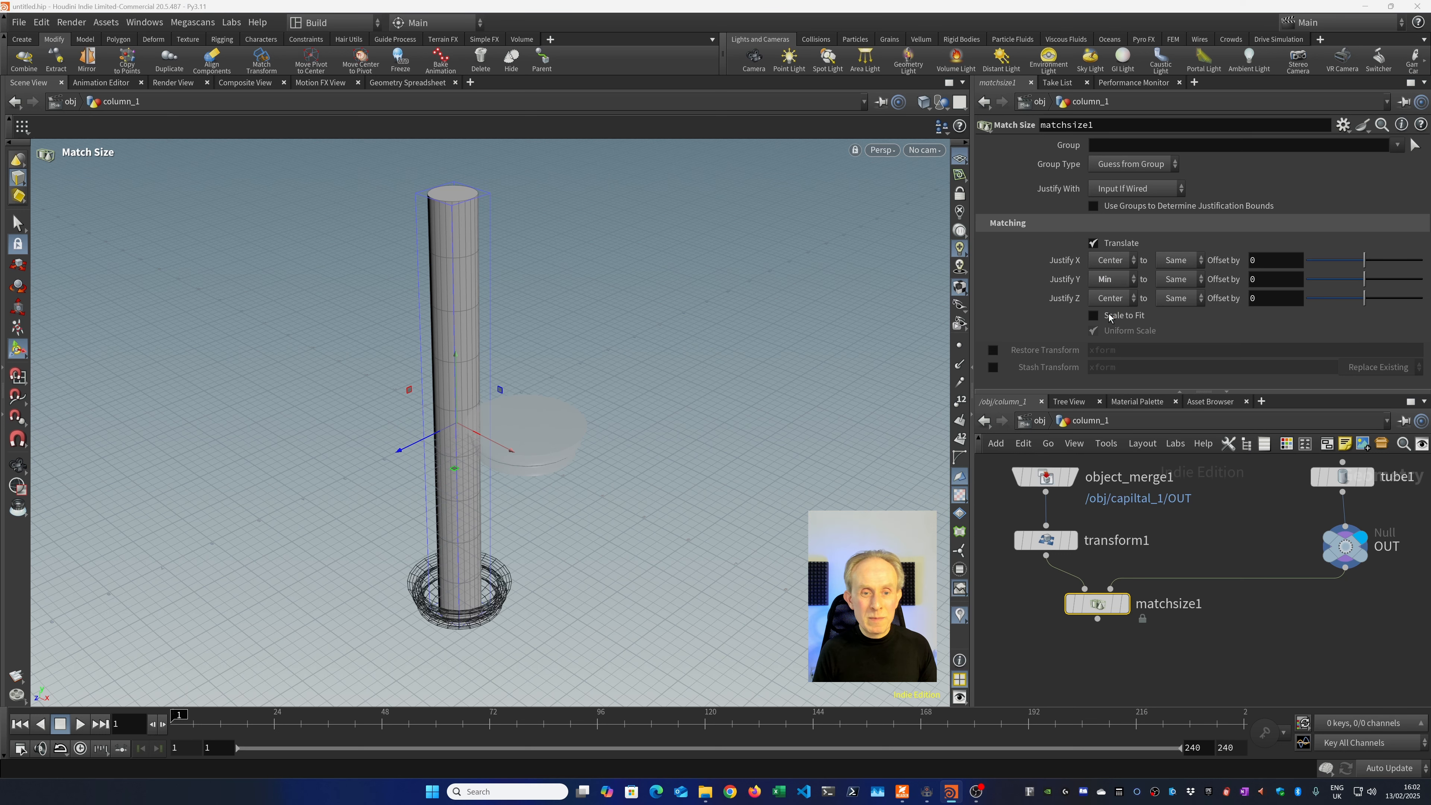
pyautogui.click(1107, 279)
pyautogui.click(1099, 343)
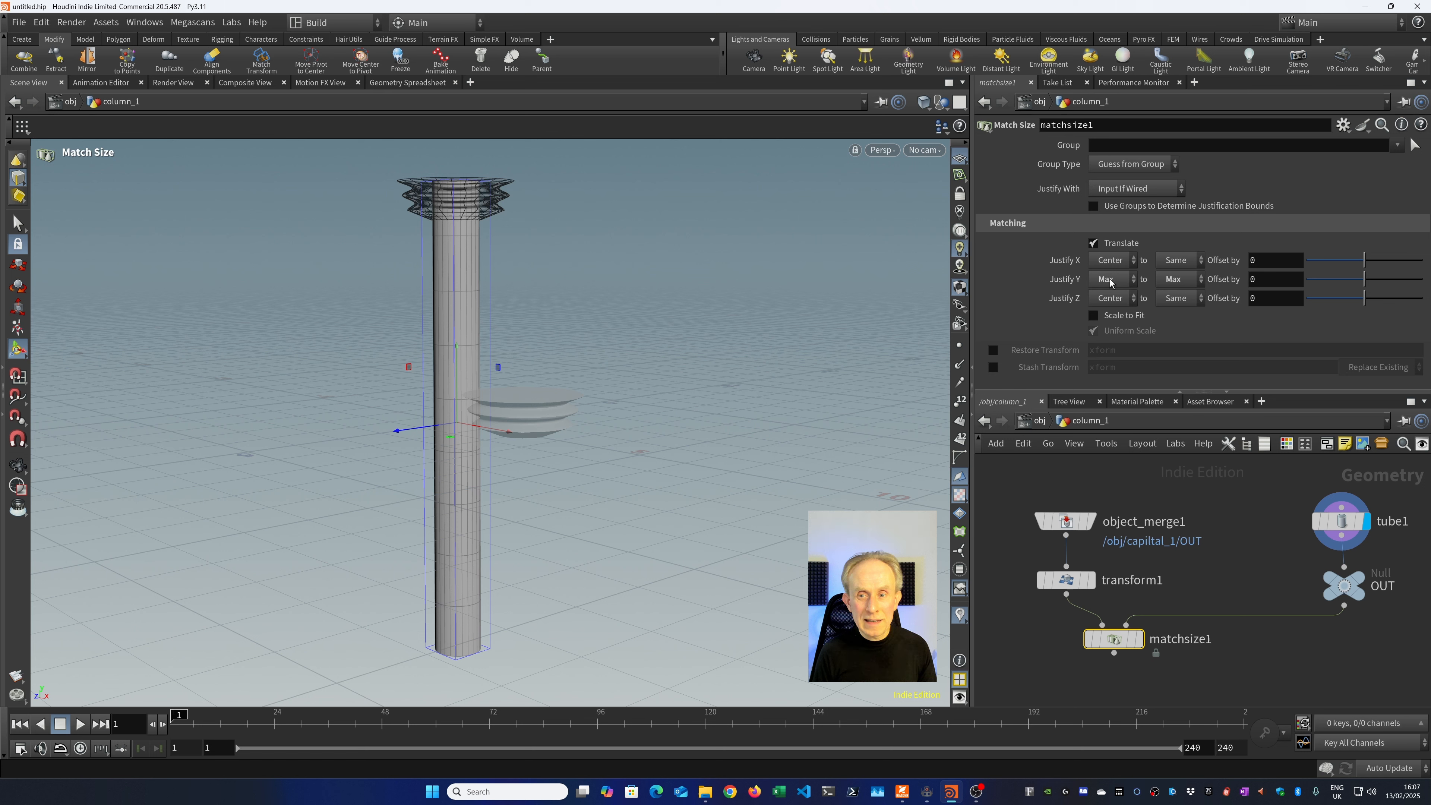
pyautogui.click(1181, 282)
pyautogui.click(1175, 323)
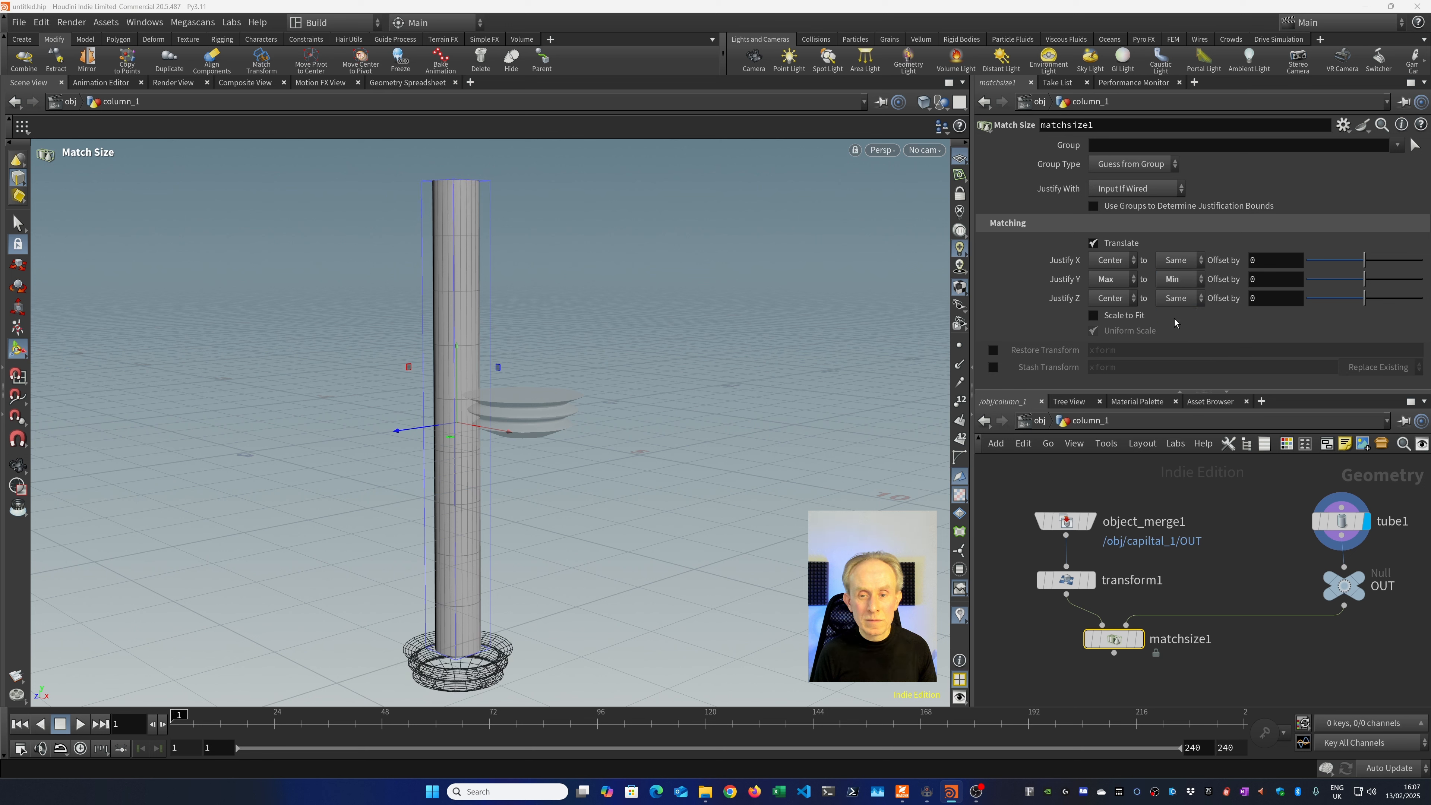
# Set matchsize1's Justify Y to Min to Max so the capital sits on the column's upper end.
pyautogui.click(1173, 276)
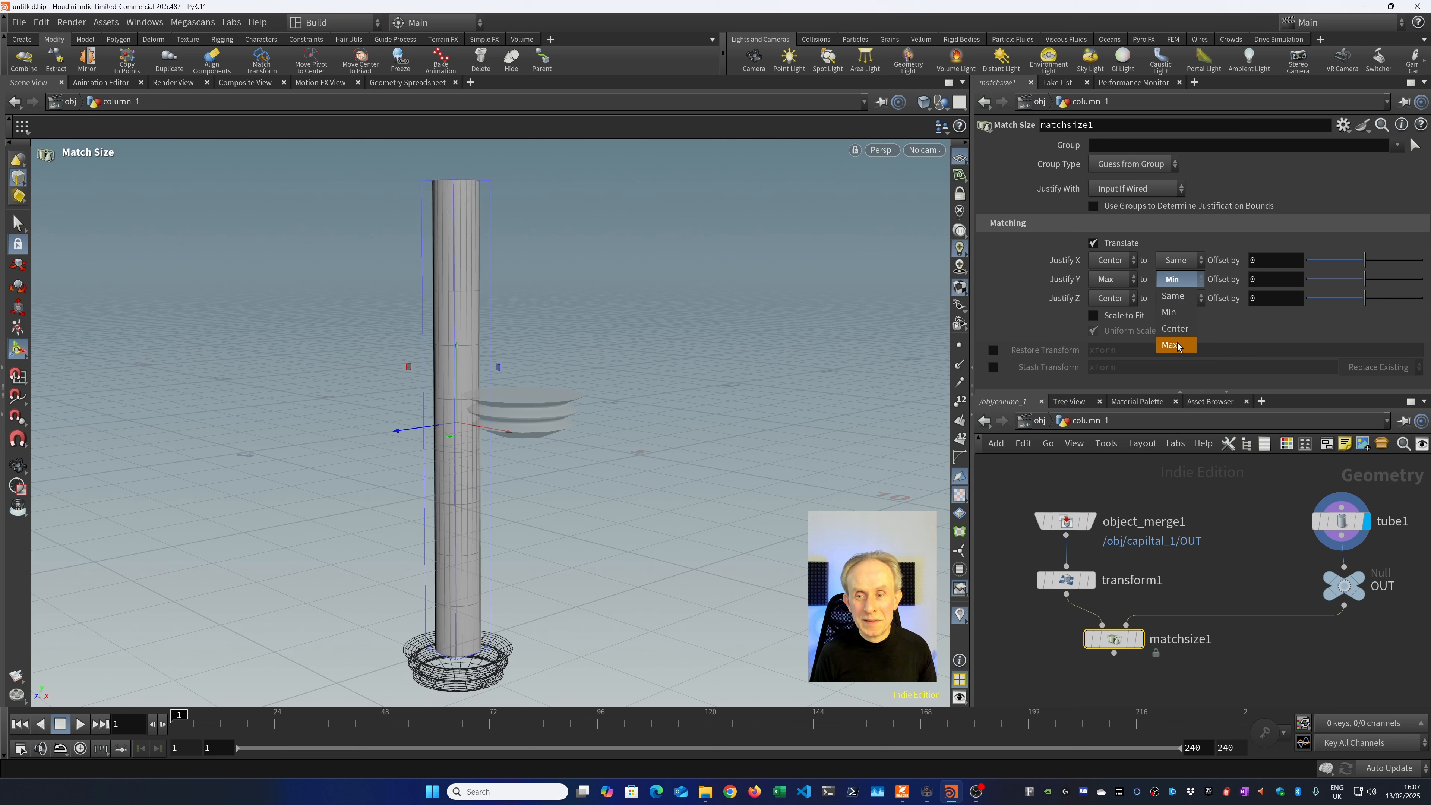
pyautogui.click(1174, 311)
pyautogui.click(1109, 279)
pyautogui.click(1119, 317)
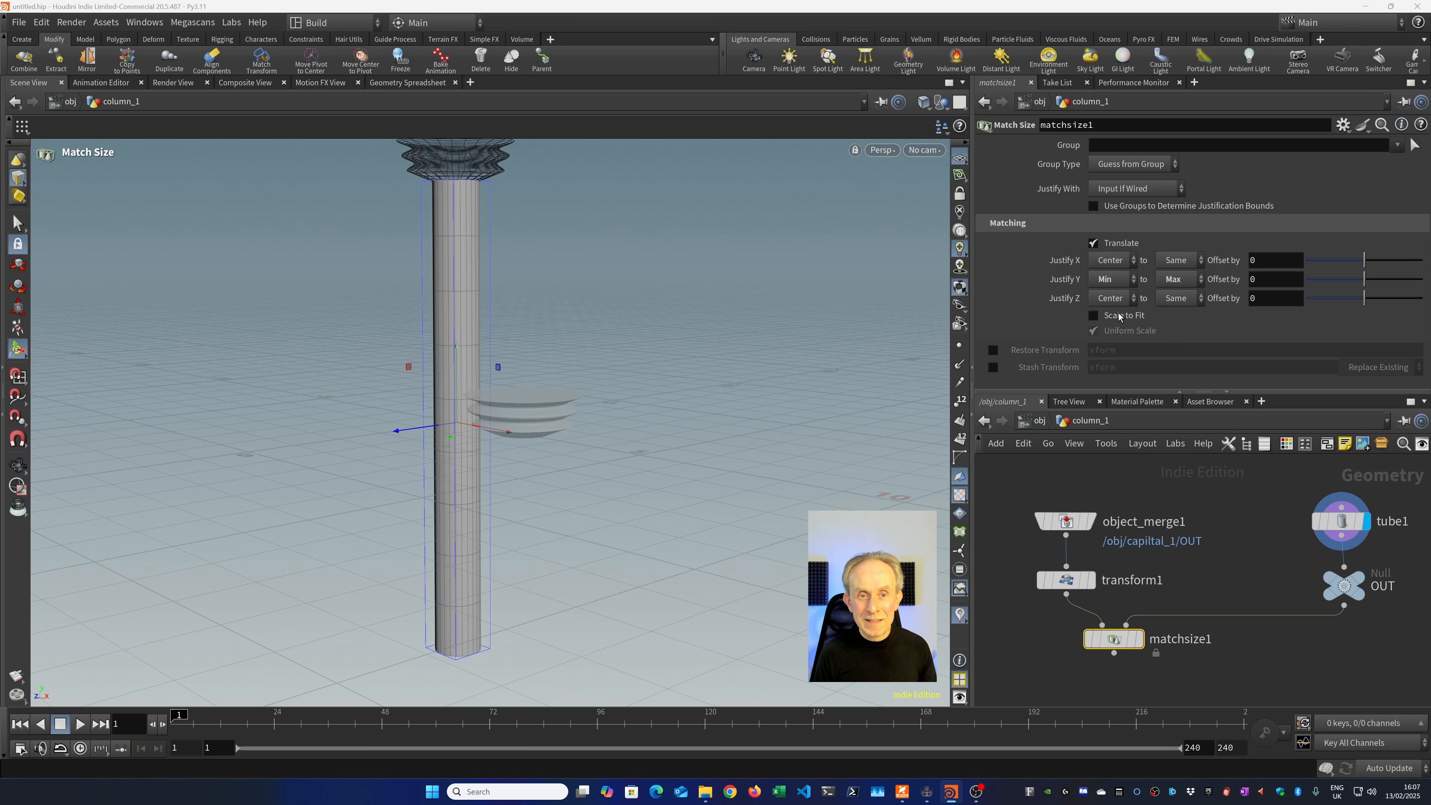
pyautogui.press('space')
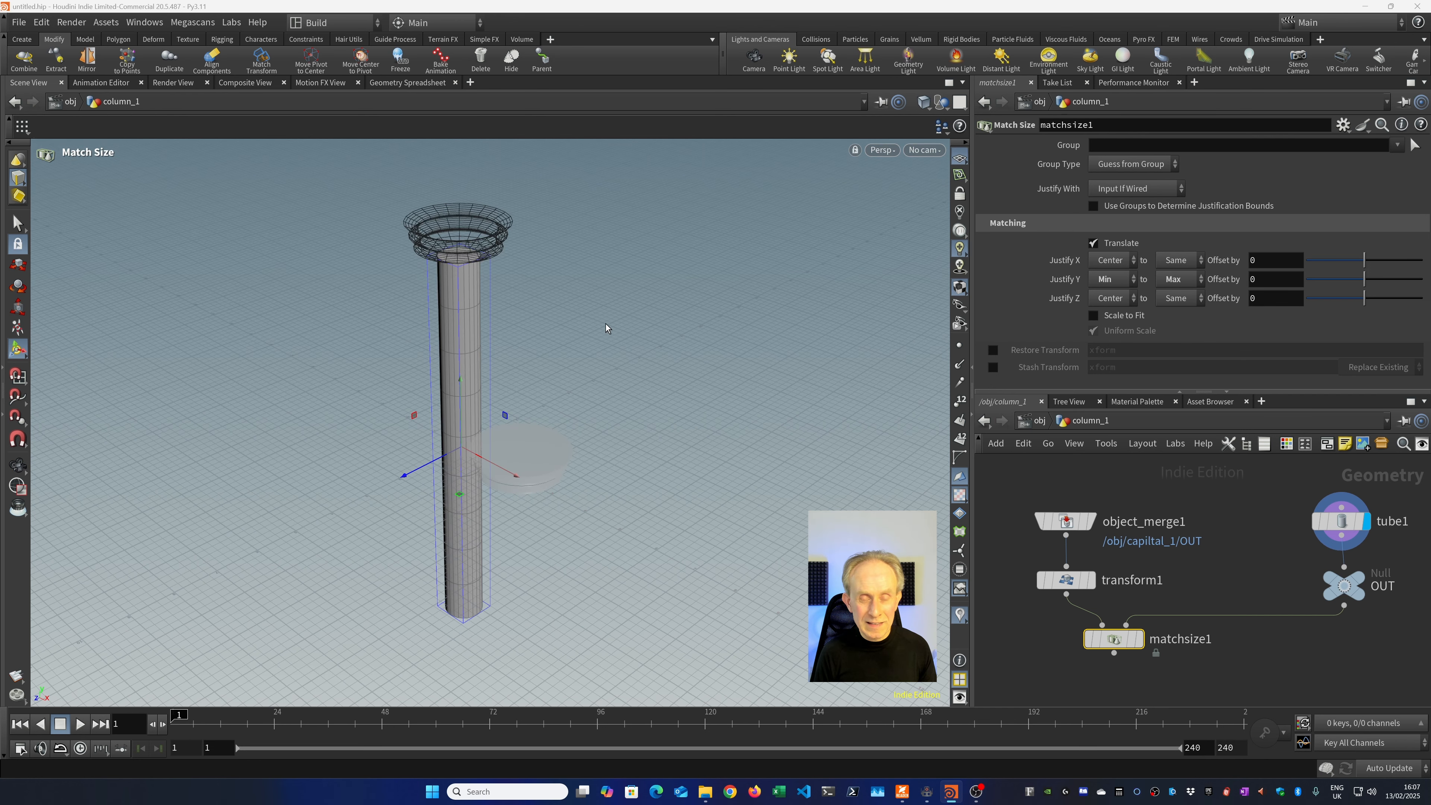
pyautogui.keyDown('alt'); pyautogui.moveTo(606, 323); pyautogui.dragTo(605, 271); pyautogui.keyUp('alt')
# Duplicate the object_merge1 and transform1 nodes together.
pyautogui.moveTo(1001, 493); pyautogui.dragTo(1079, 613)
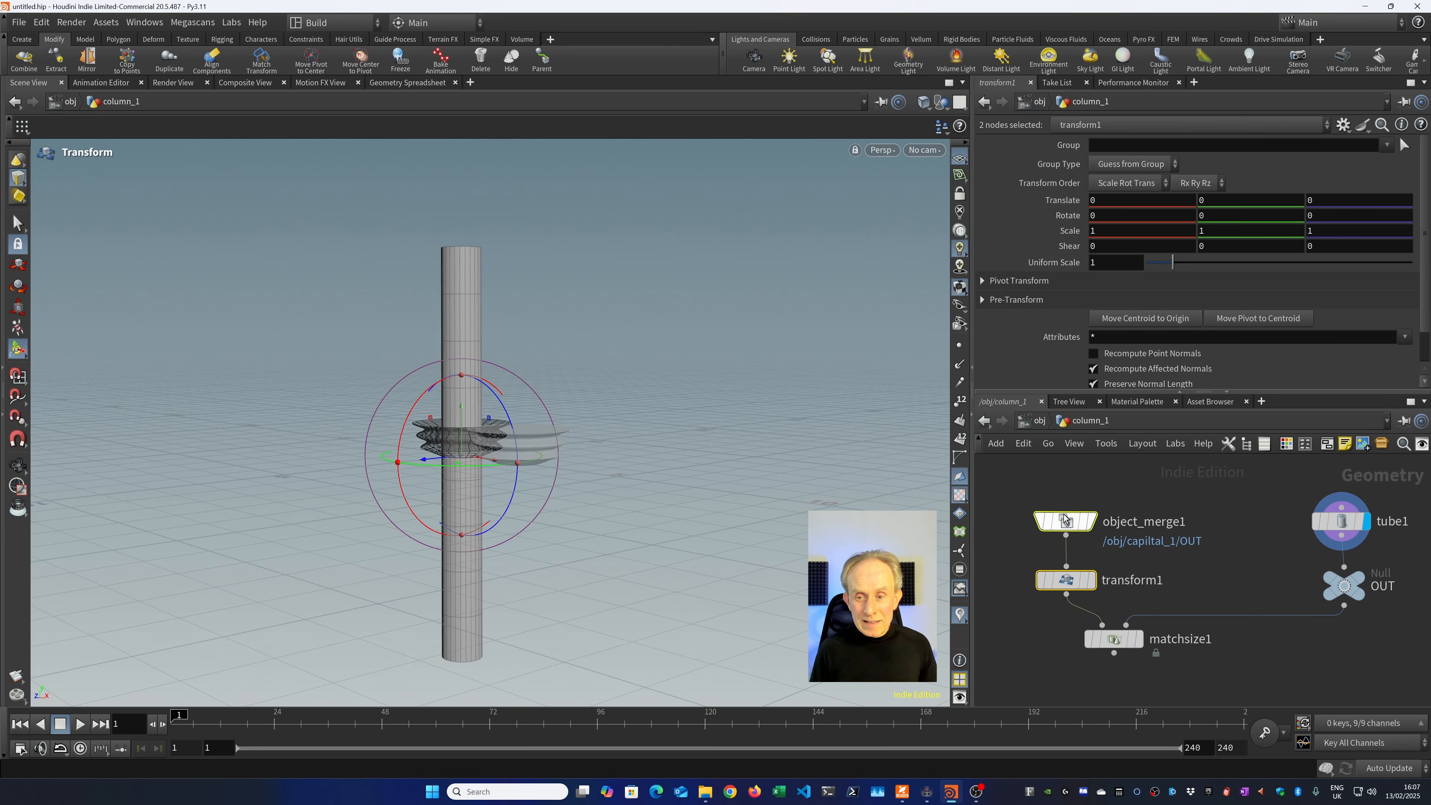
pyautogui.moveTo(1065, 521)
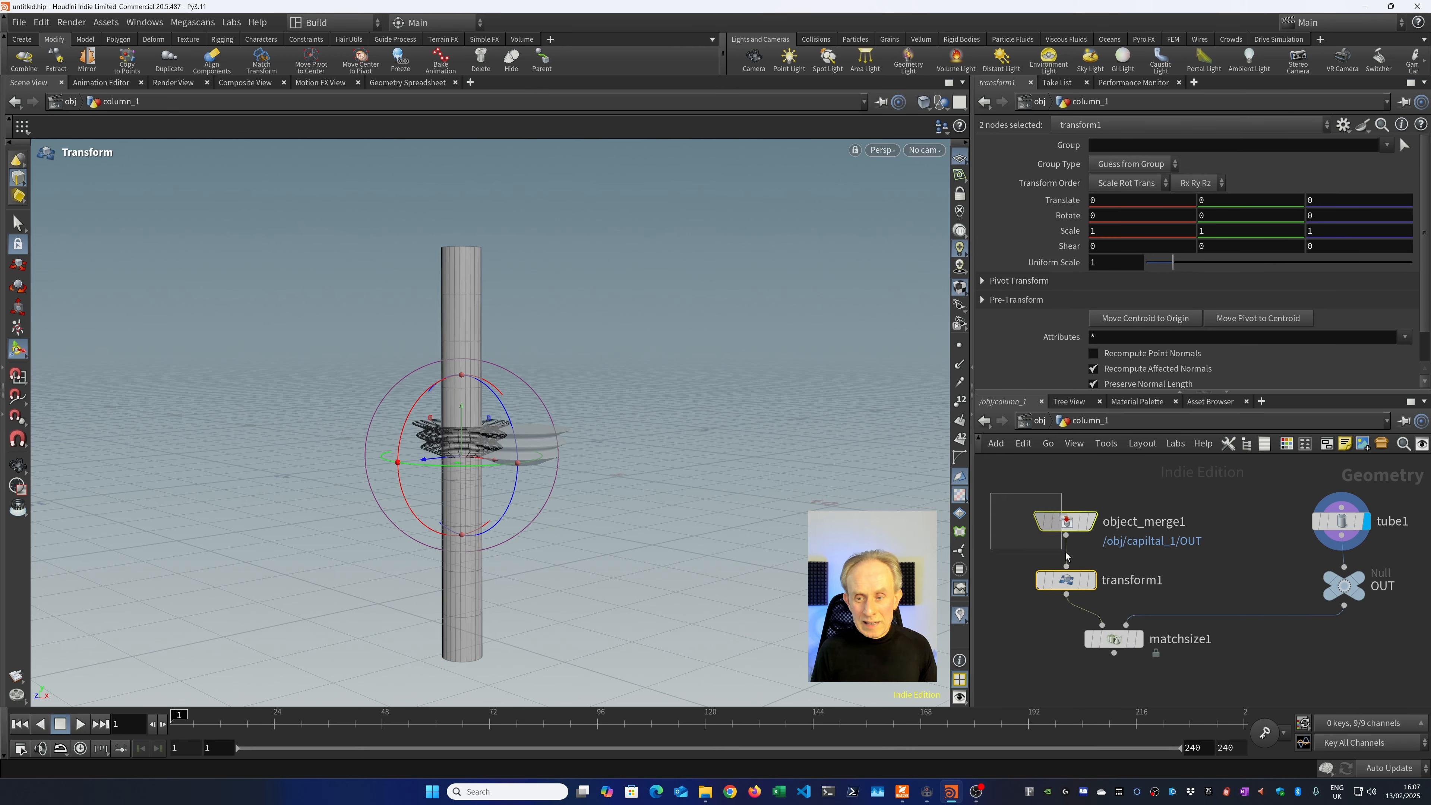
pyautogui.hotkey('ctrl', 'c')
pyautogui.hotkey('ctrl', 'v')
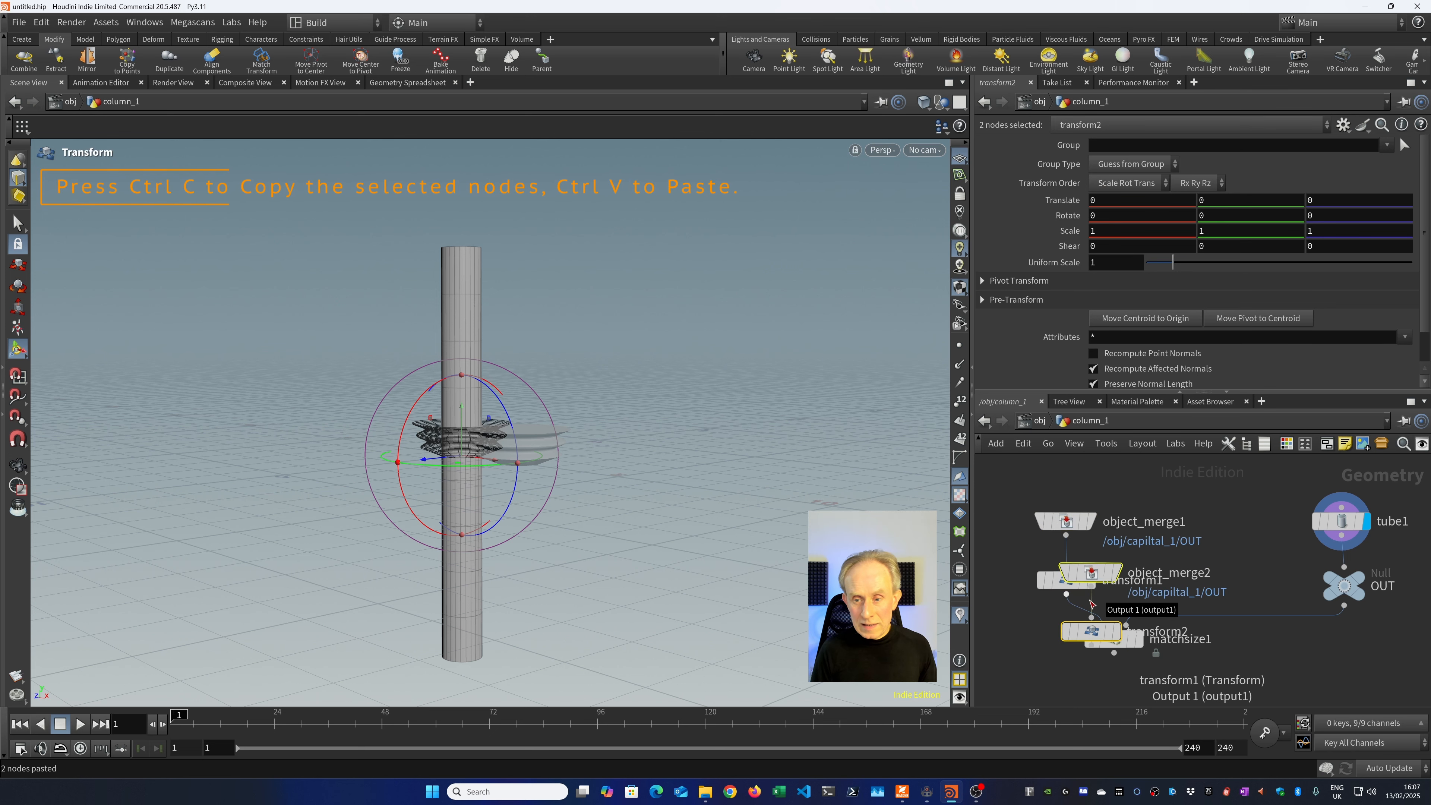
# Arrange the duplicated nodes between the original pair and tube1, with matchsize1 directly below transform1.
pyautogui.moveTo(1079, 578); pyautogui.dragTo(1216, 532)
pyautogui.moveTo(995, 496); pyautogui.dragTo(1287, 627)
pyautogui.moveTo(1241, 523); pyautogui.dragTo(1180, 526)
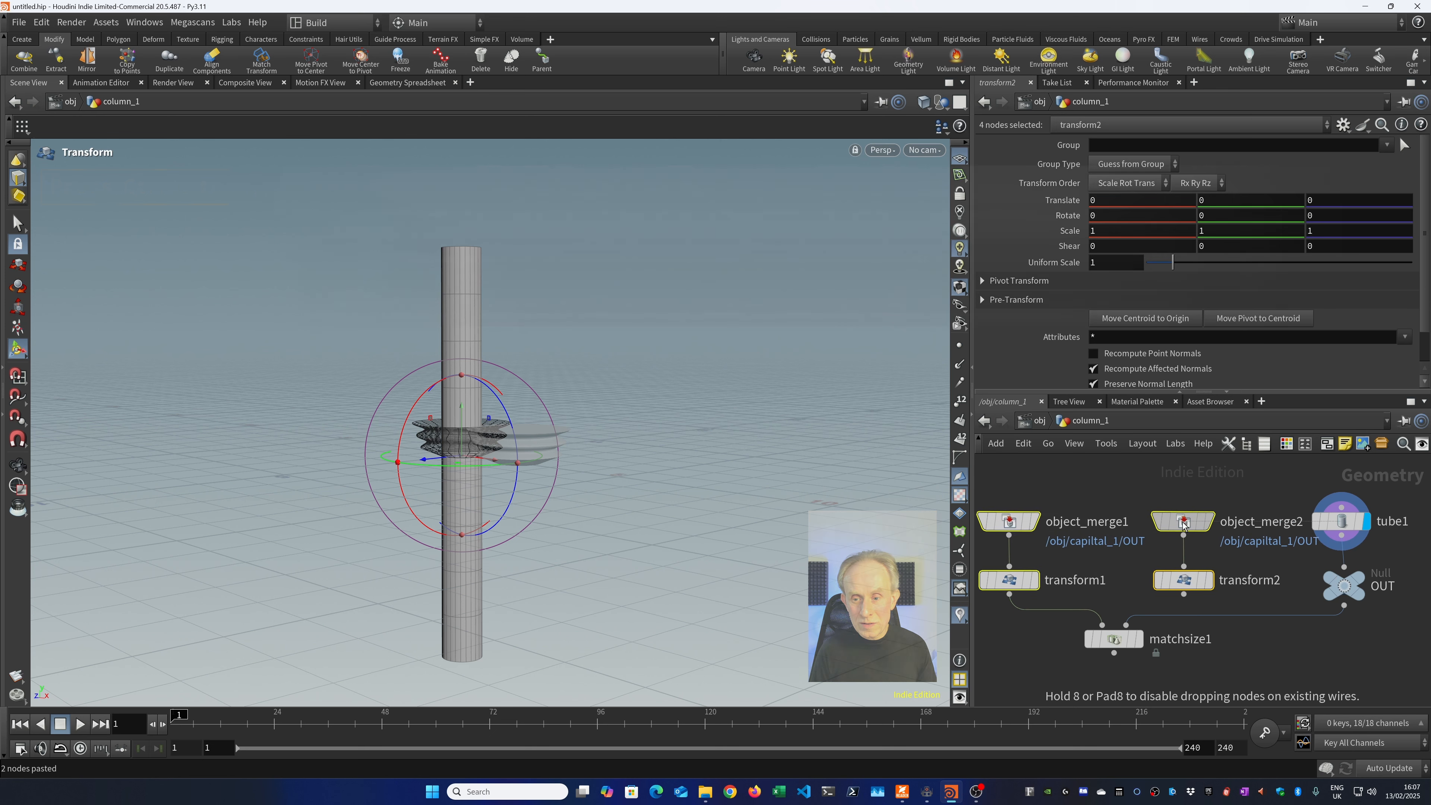
pyautogui.click(1119, 597)
pyautogui.moveTo(1114, 643); pyautogui.dragTo(1016, 648)
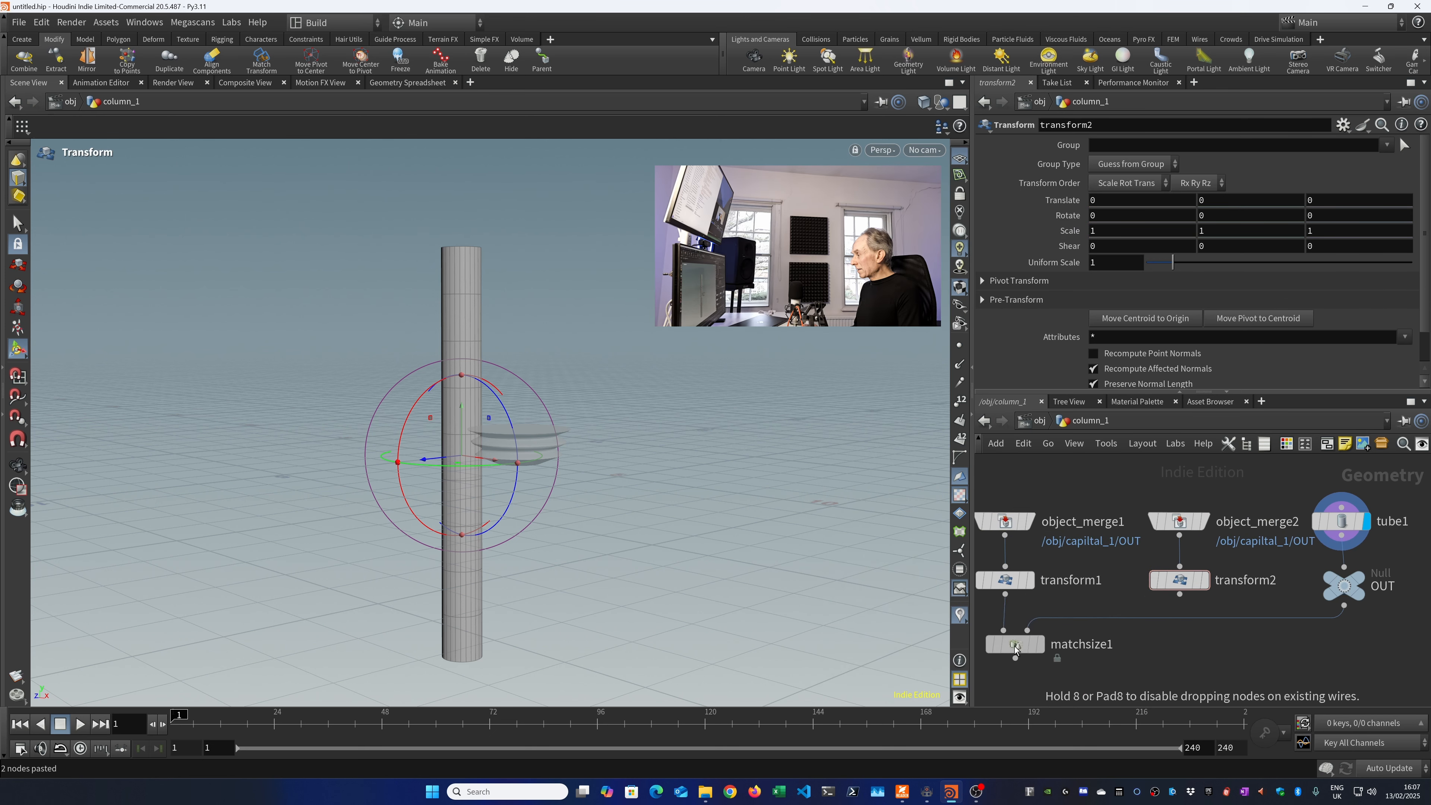
# Add a displayed Match Size node to transform2's output and show tube1 as a template for reference.
pyautogui.click(1179, 595)
pyautogui.press('Tab')
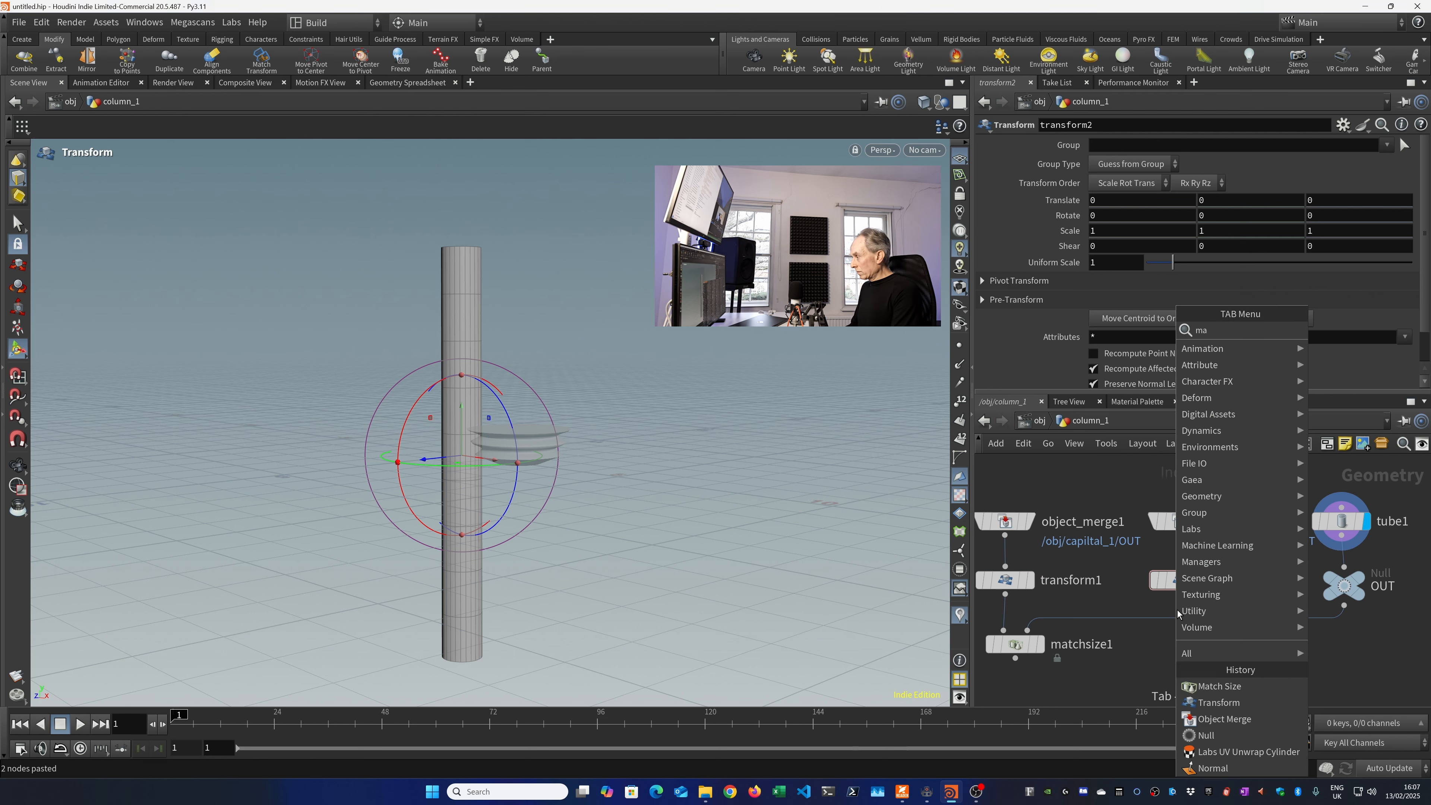
pyautogui.write('match')
pyautogui.press('Down')
pyautogui.press('Return')
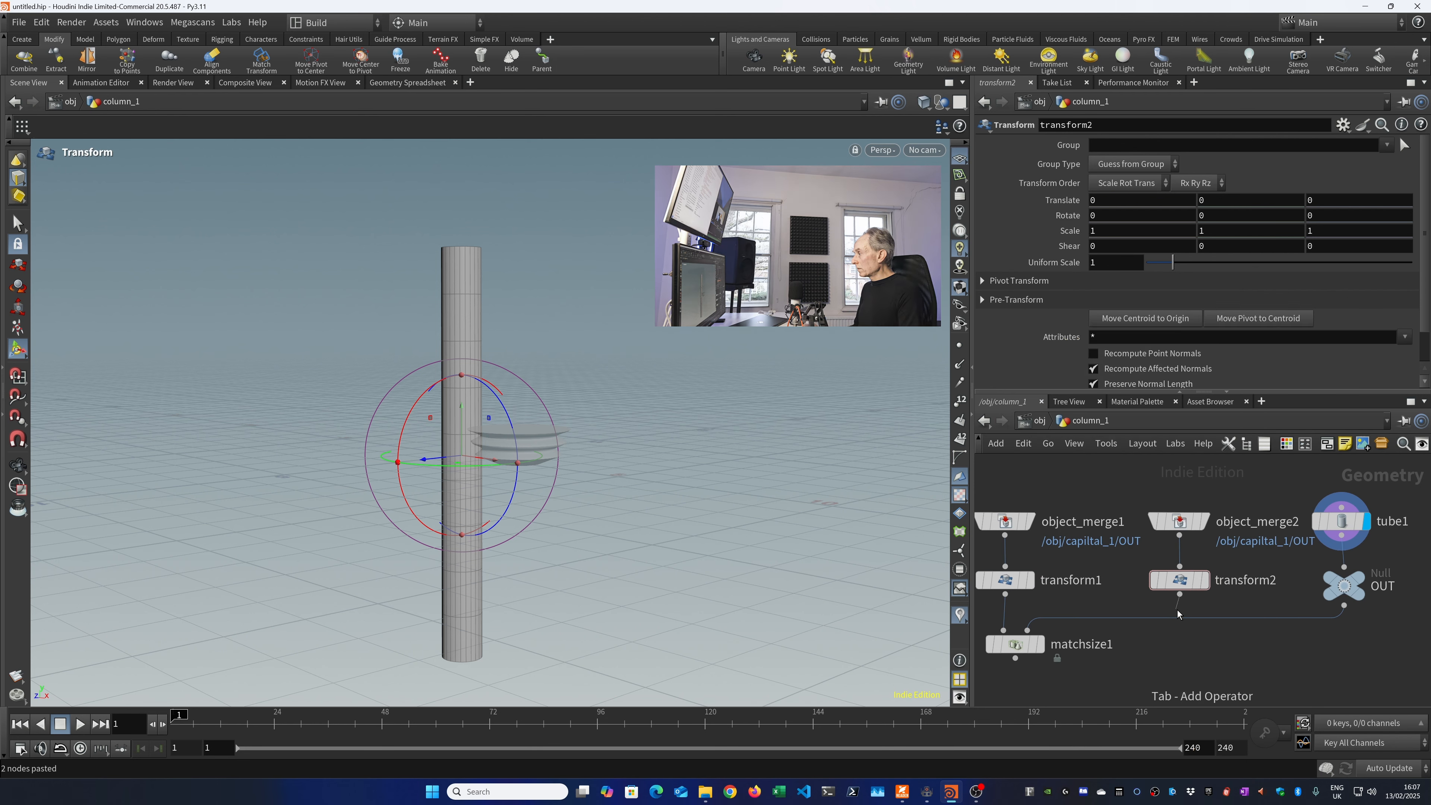
pyautogui.click(1175, 639)
pyautogui.click(1205, 636)
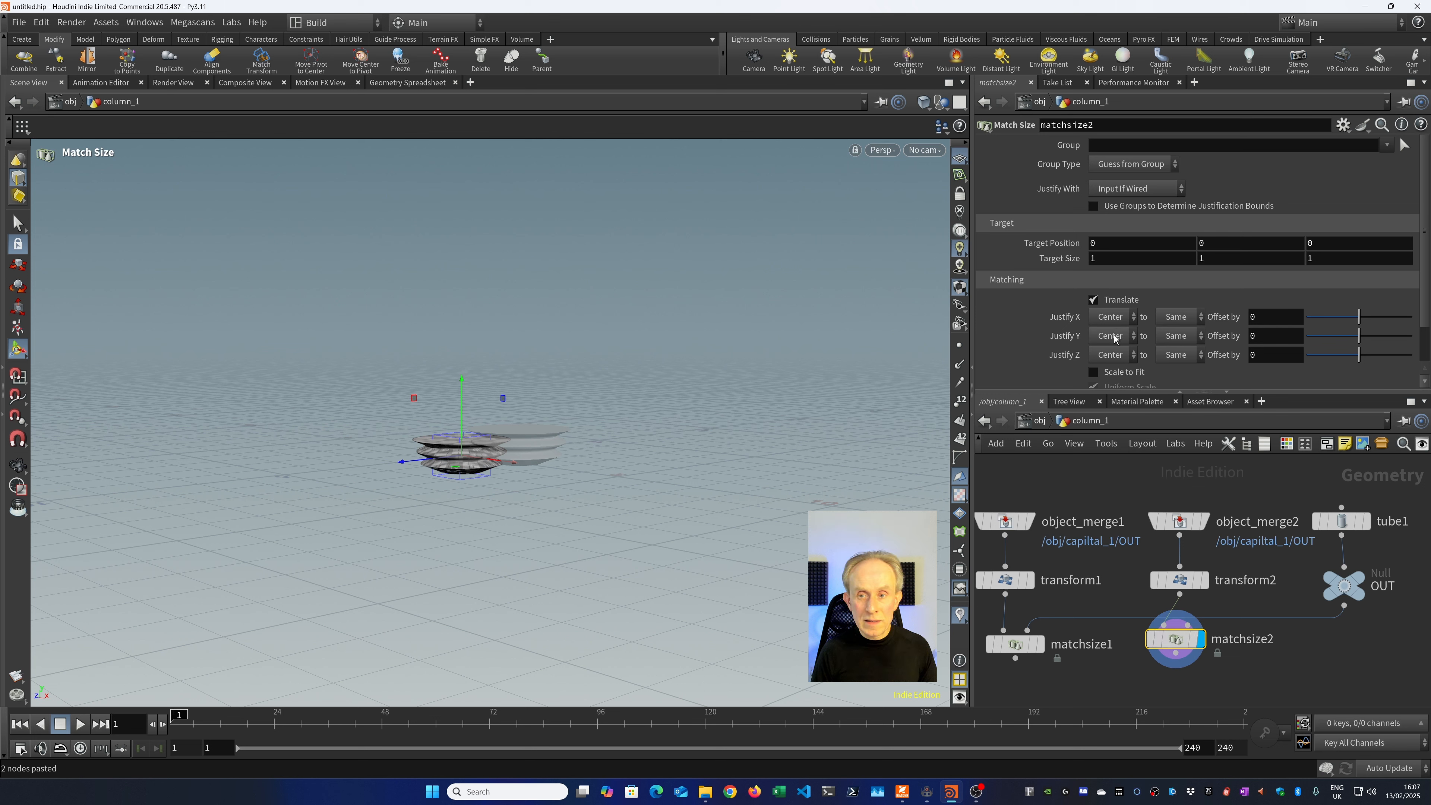
pyautogui.click(1359, 521)
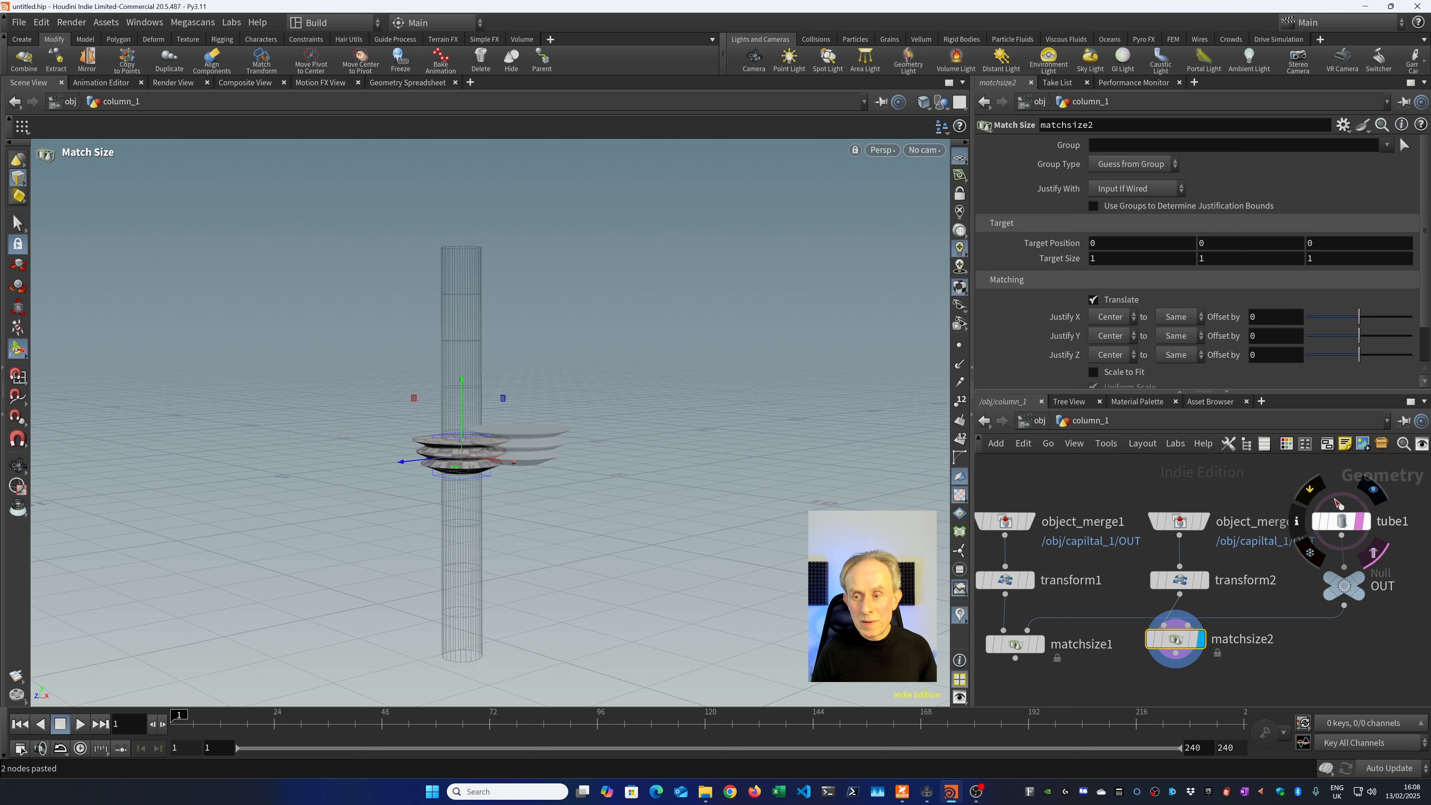
# Set matchsize2's Justify Y to Min to Min.
pyautogui.click(1109, 337)
pyautogui.click(1134, 386)
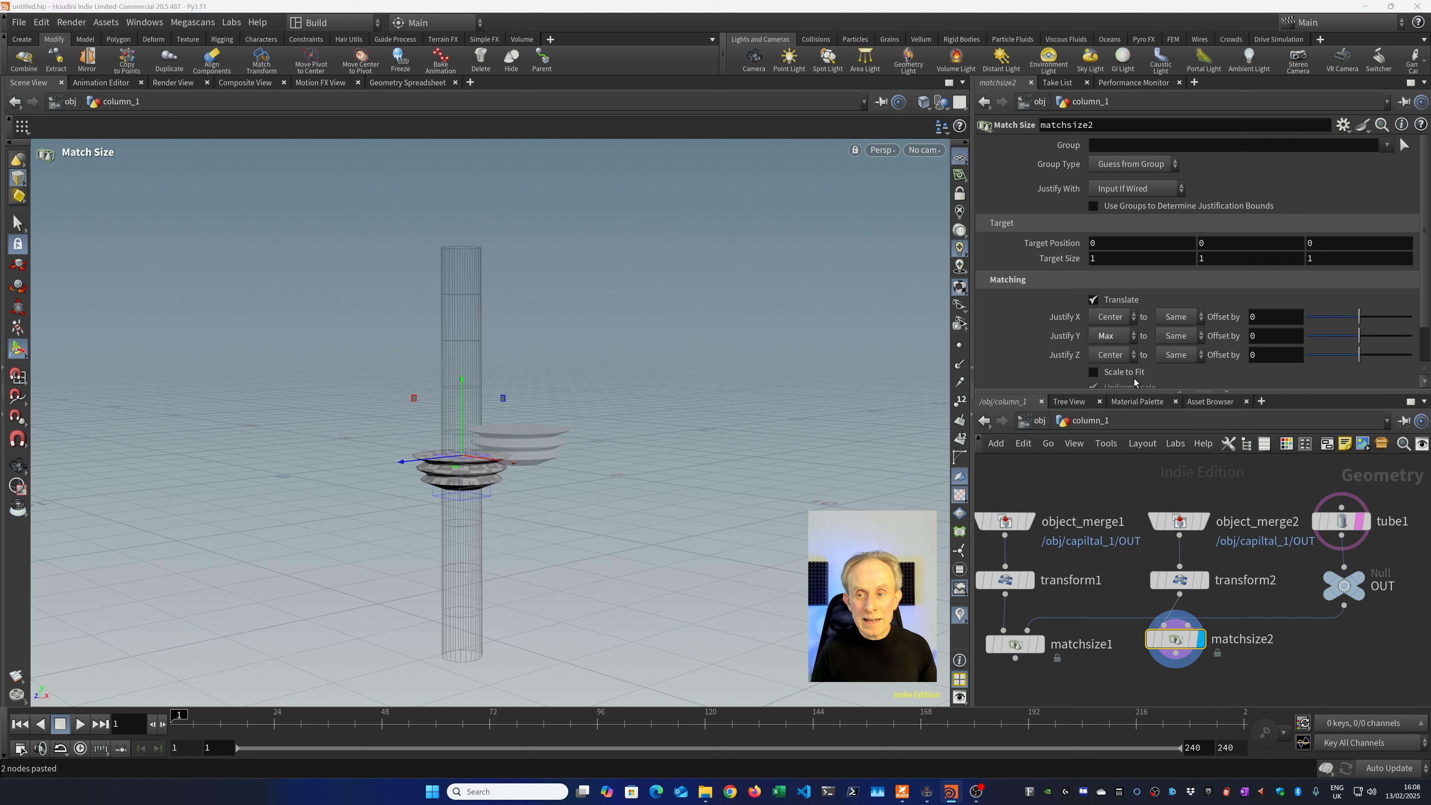
pyautogui.click(1173, 337)
pyautogui.click(1172, 352)
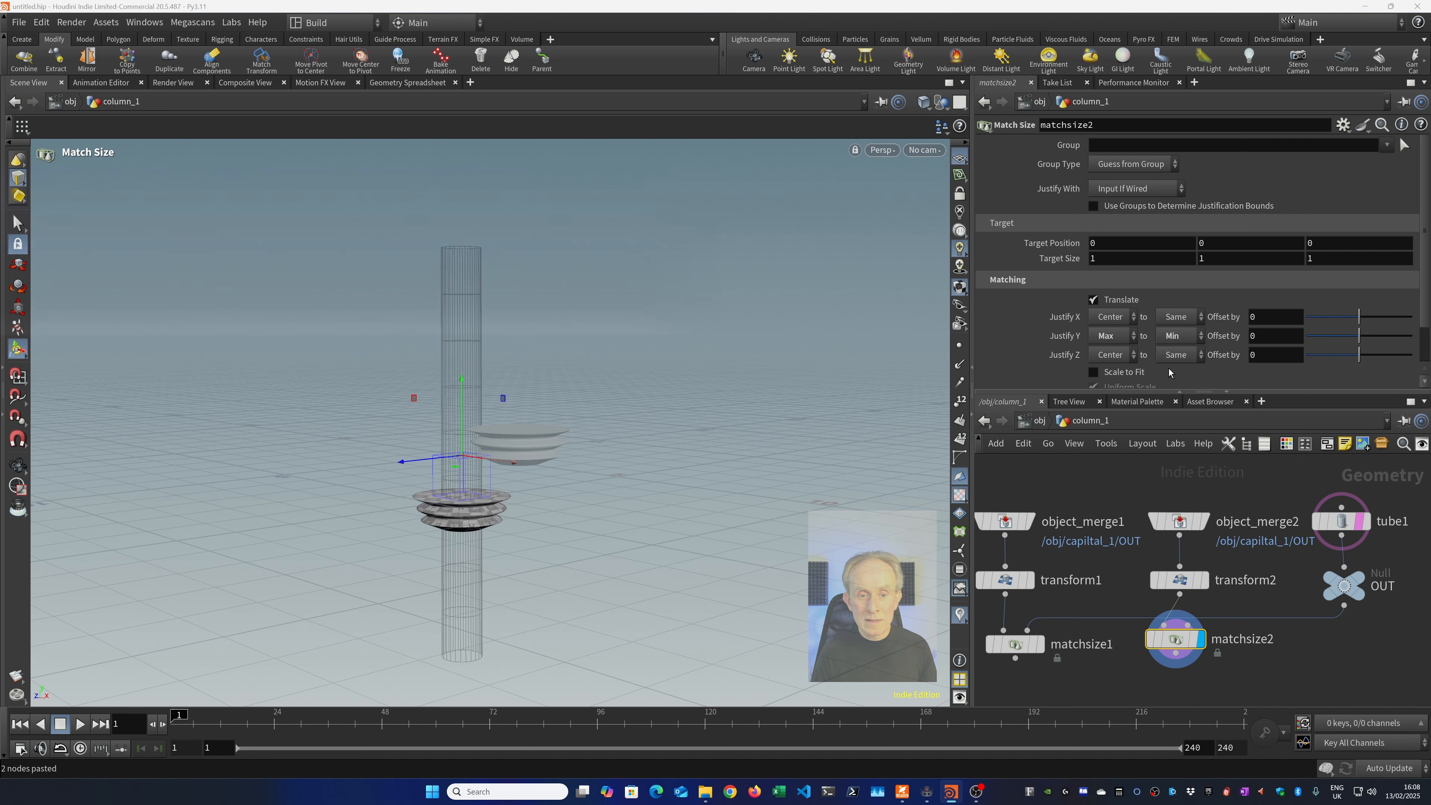
pyautogui.click(1134, 337)
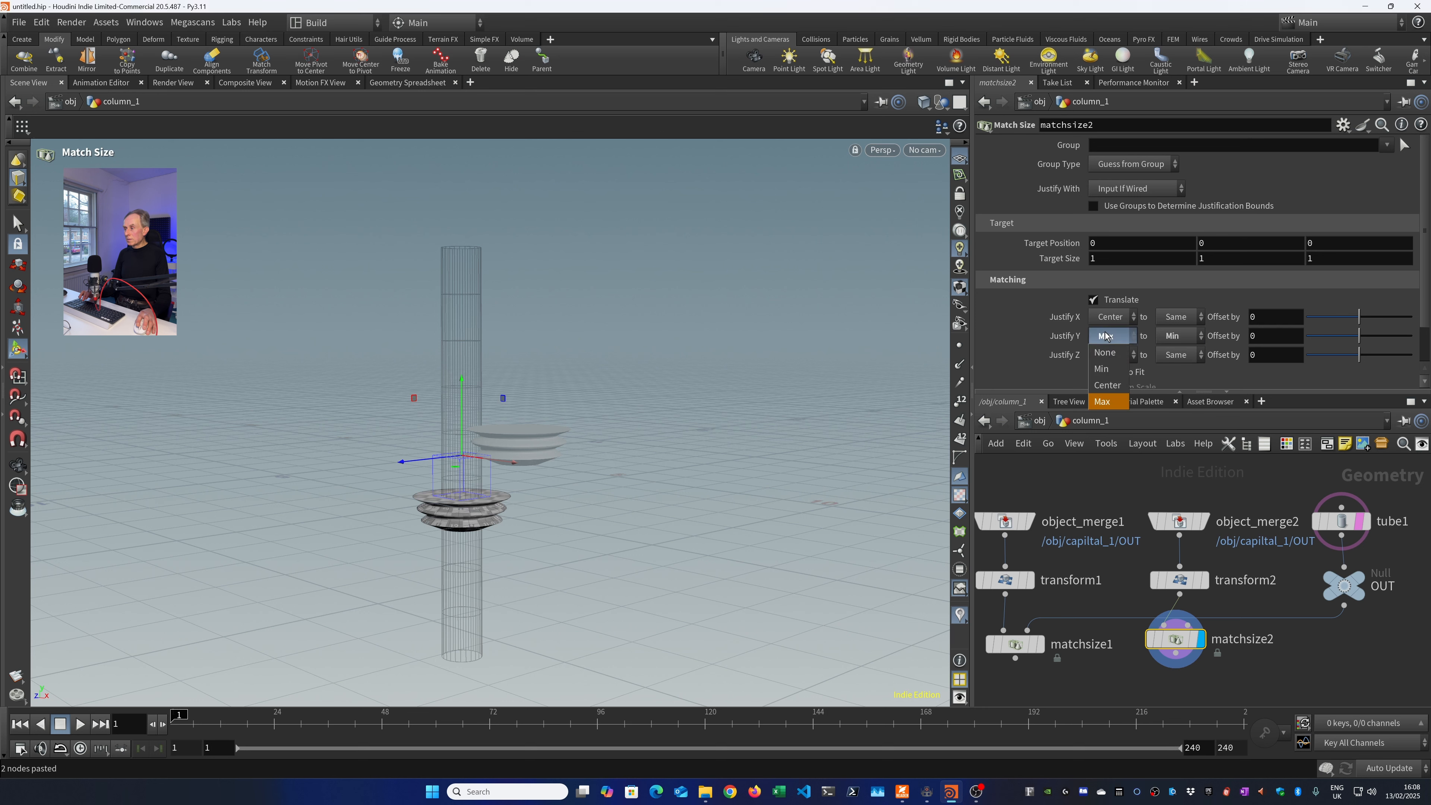
pyautogui.click(1108, 369)
pyautogui.click(1169, 336)
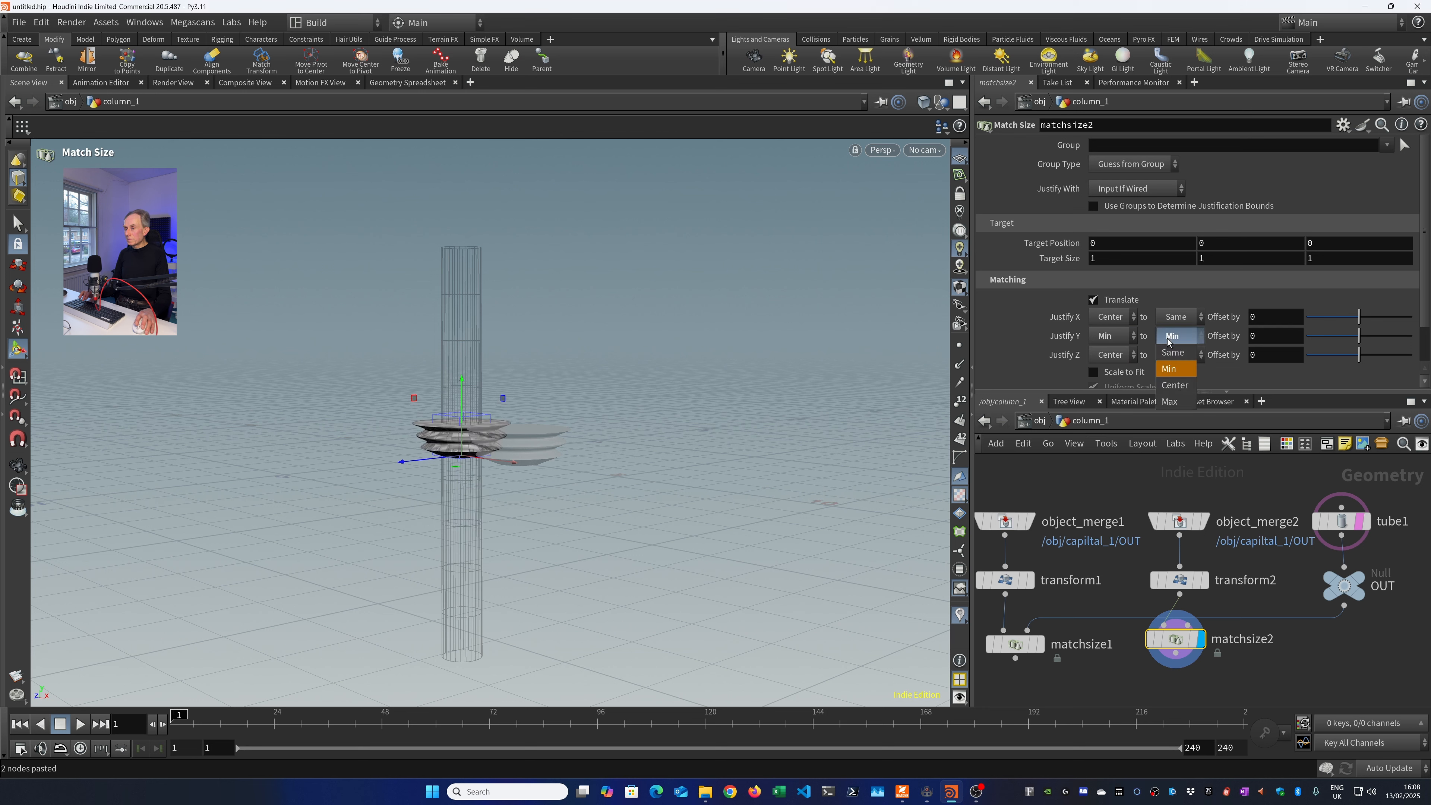
pyautogui.click(1166, 369)
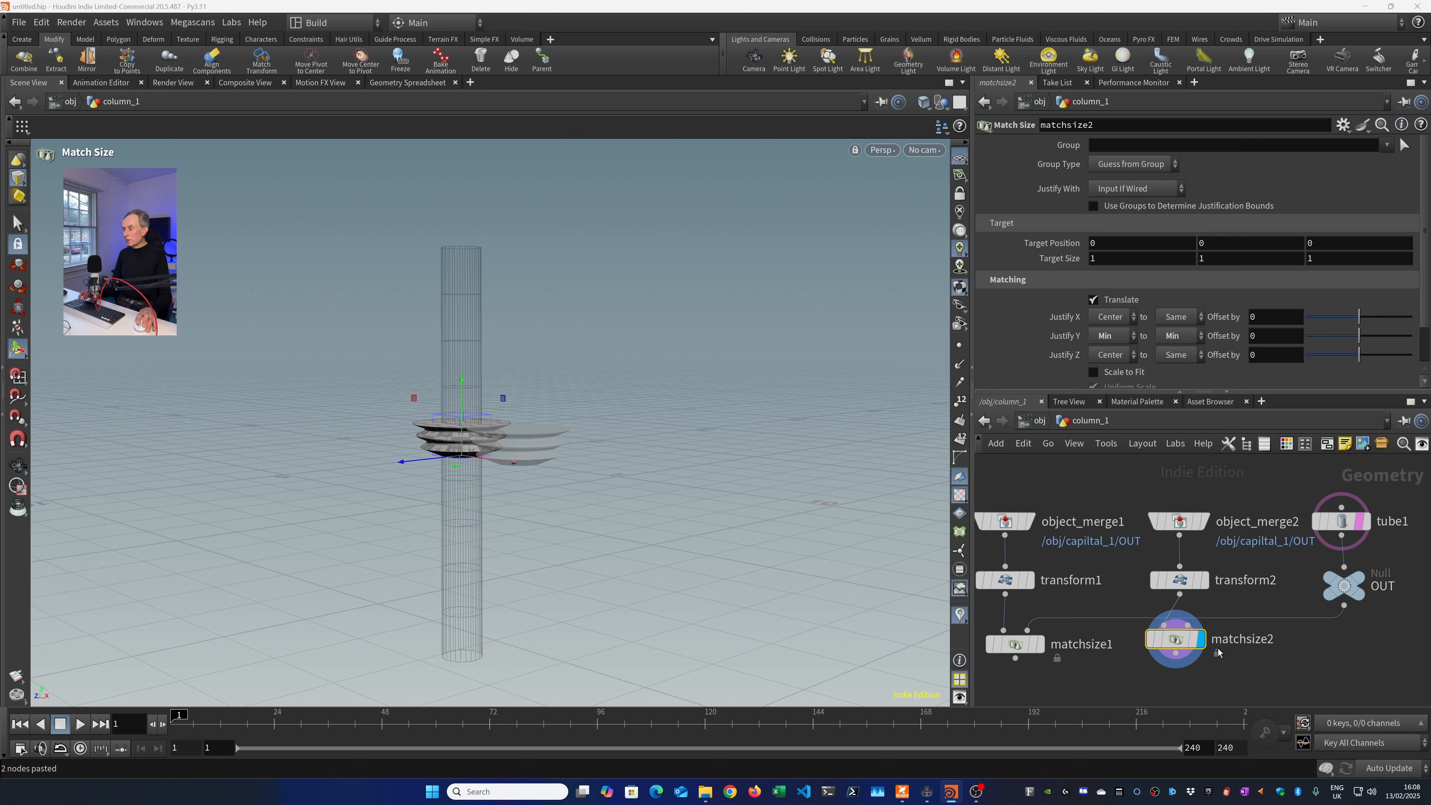
# Flip the duplicated capital by setting transform2's Z rotation to 180.
pyautogui.click(1180, 582)
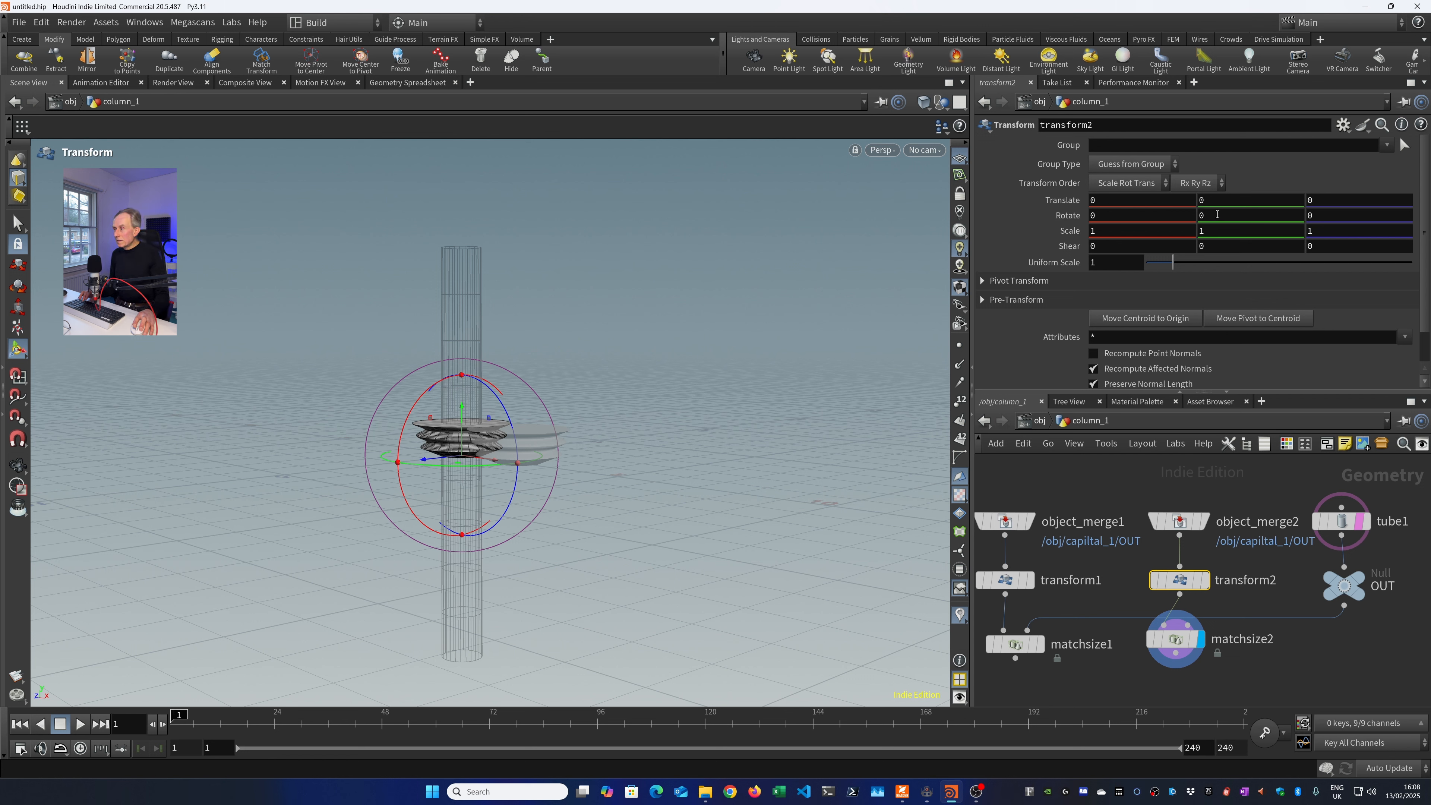
pyautogui.click(1324, 220)
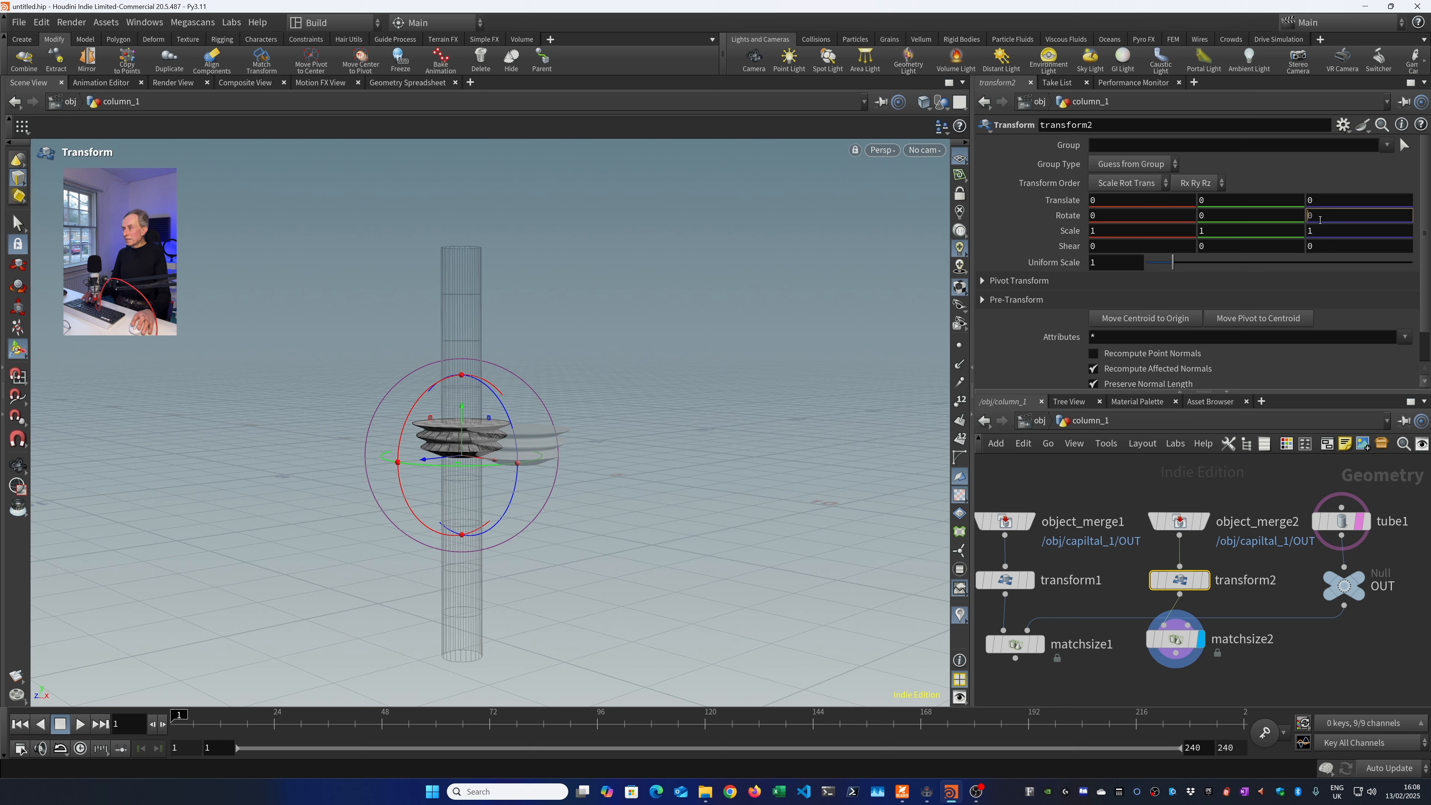
pyautogui.press('Return')
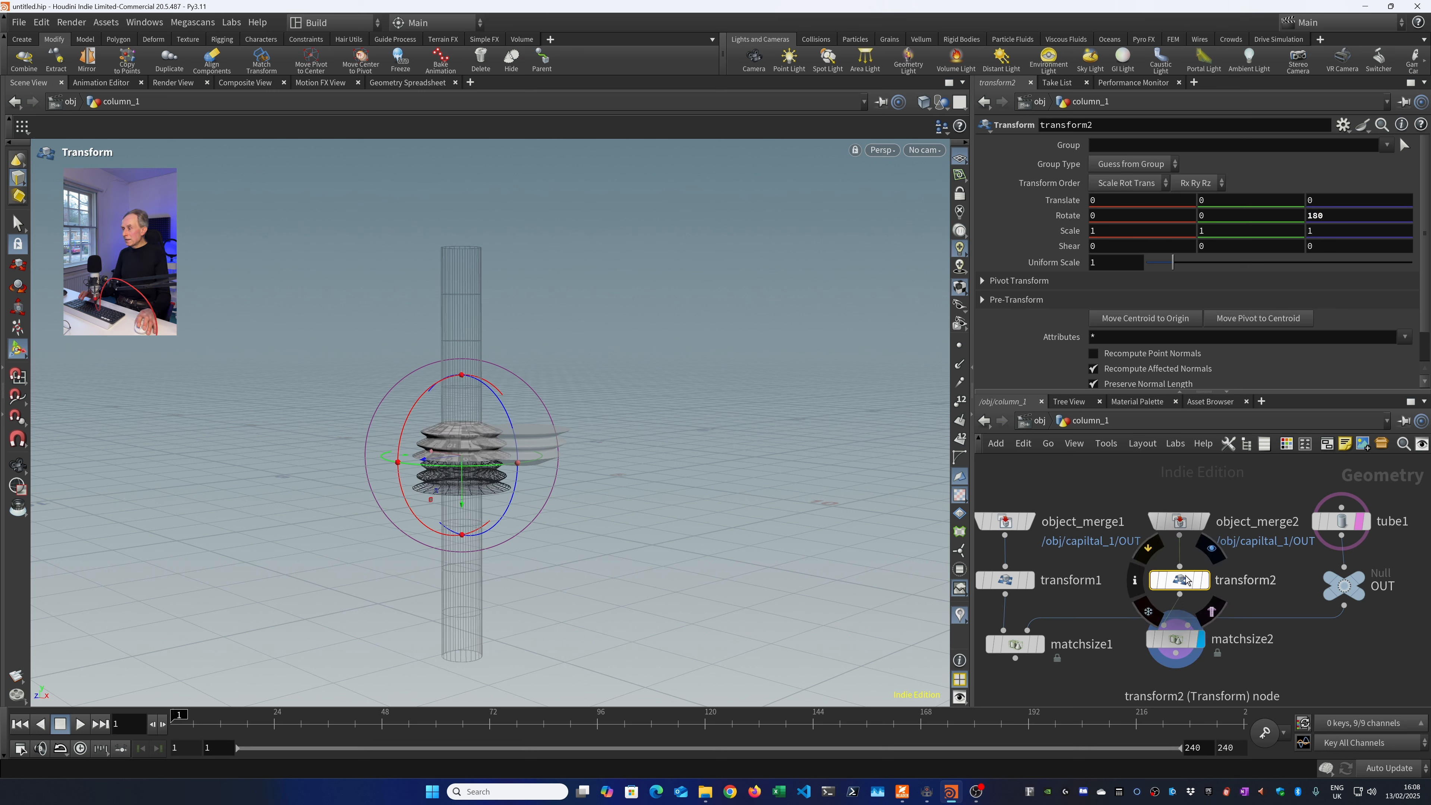
pyautogui.moveTo(1183, 582)
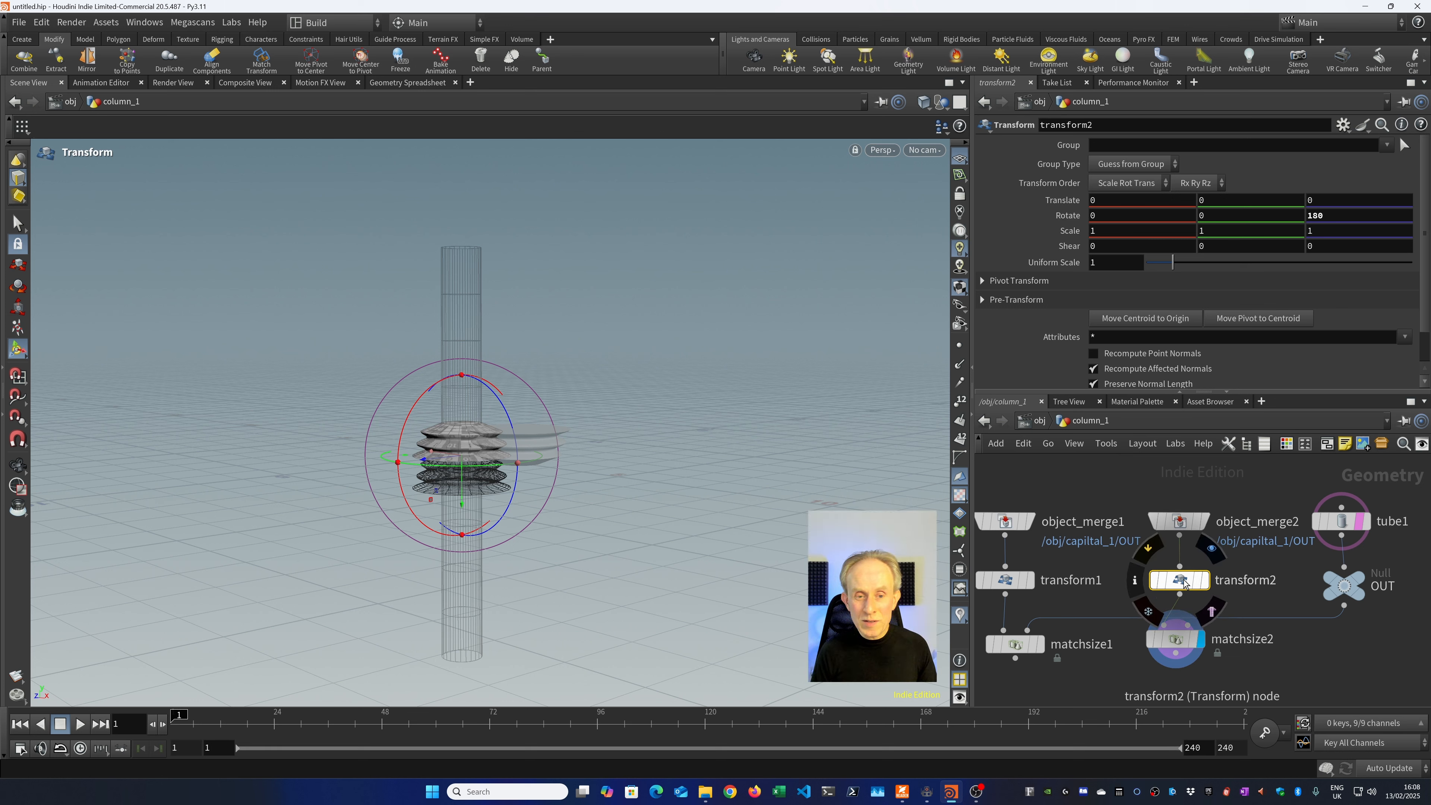
# Wire the OUT null below tube1 into matchsize2's second input as the bounding-box reference.
pyautogui.click(1176, 640)
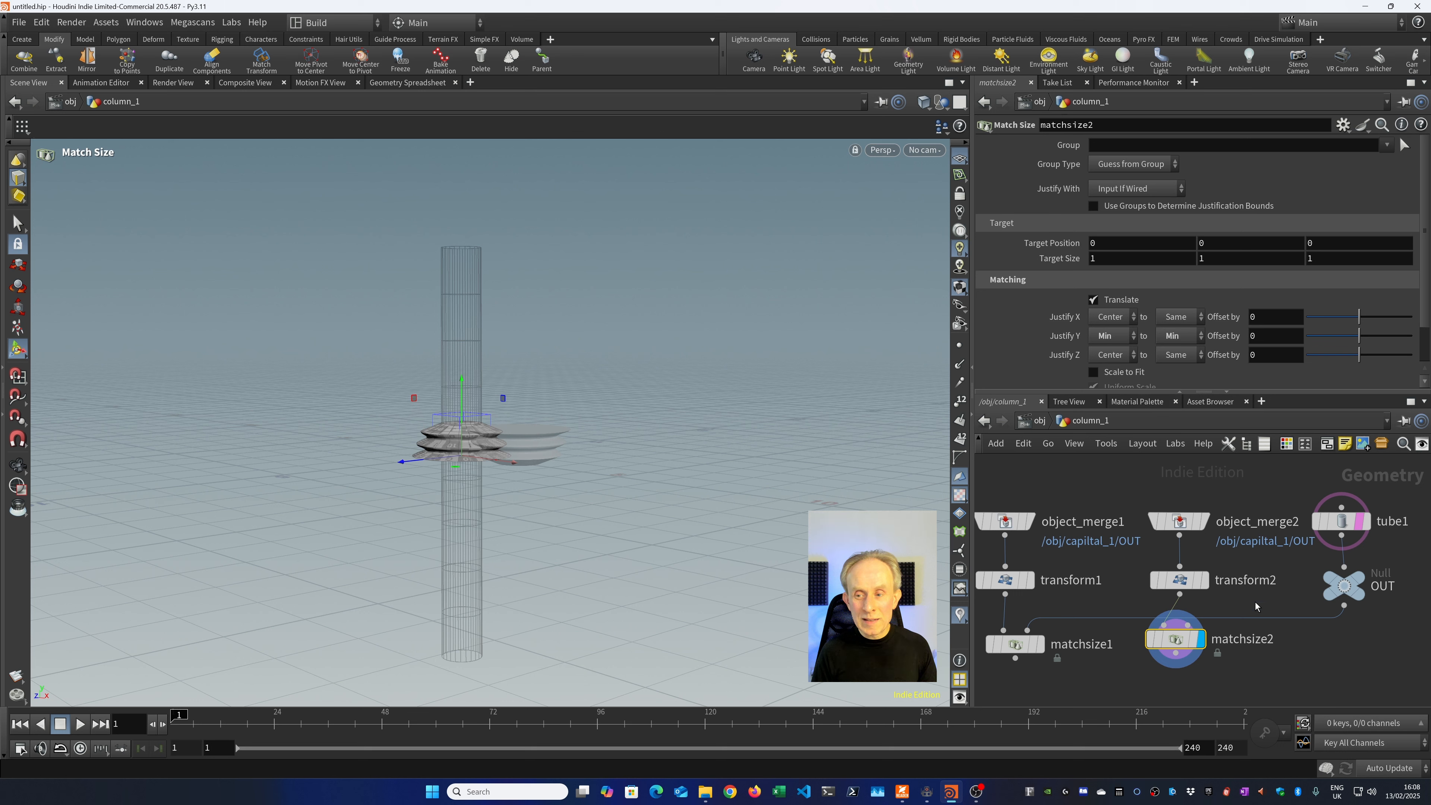
pyautogui.click(1344, 606)
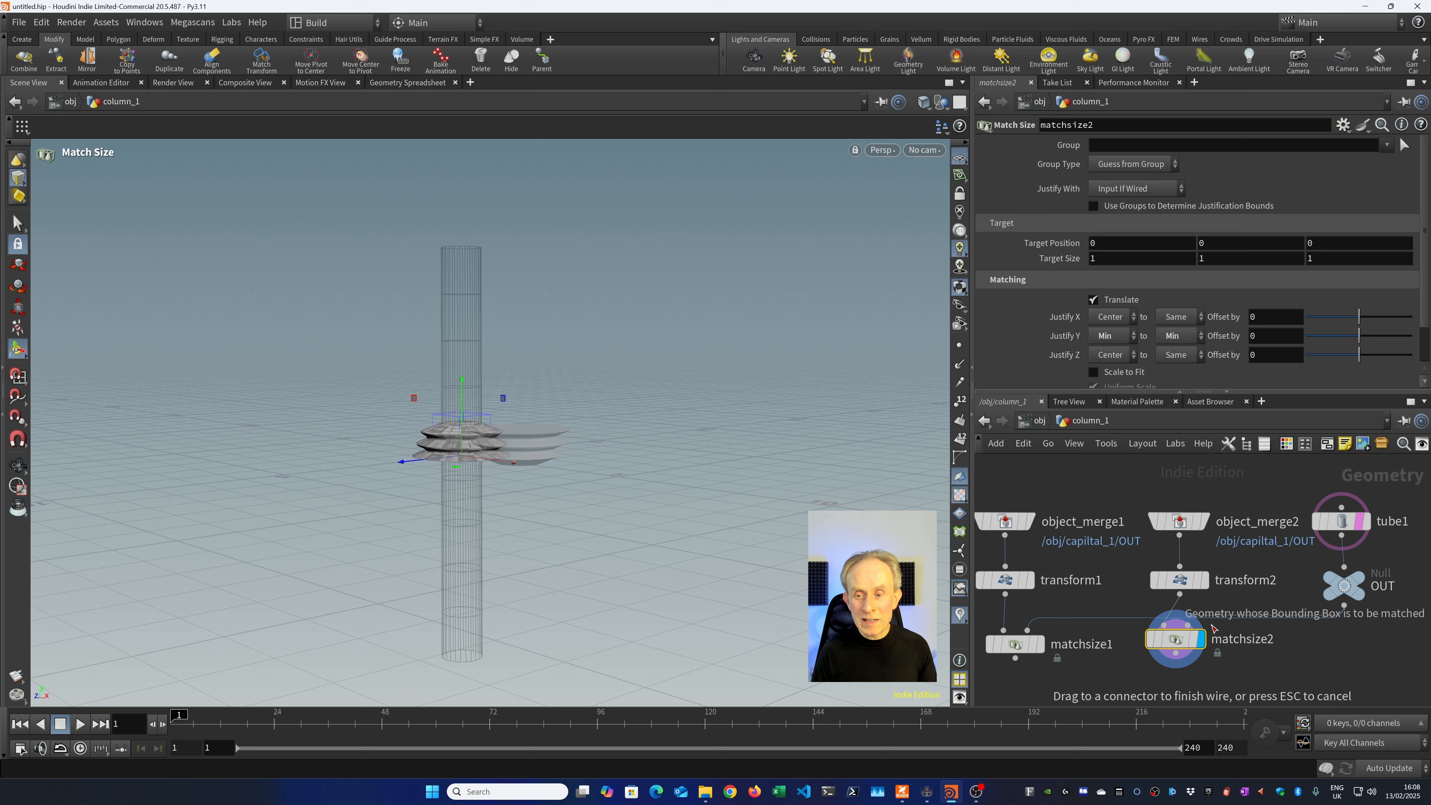
pyautogui.click(1187, 626)
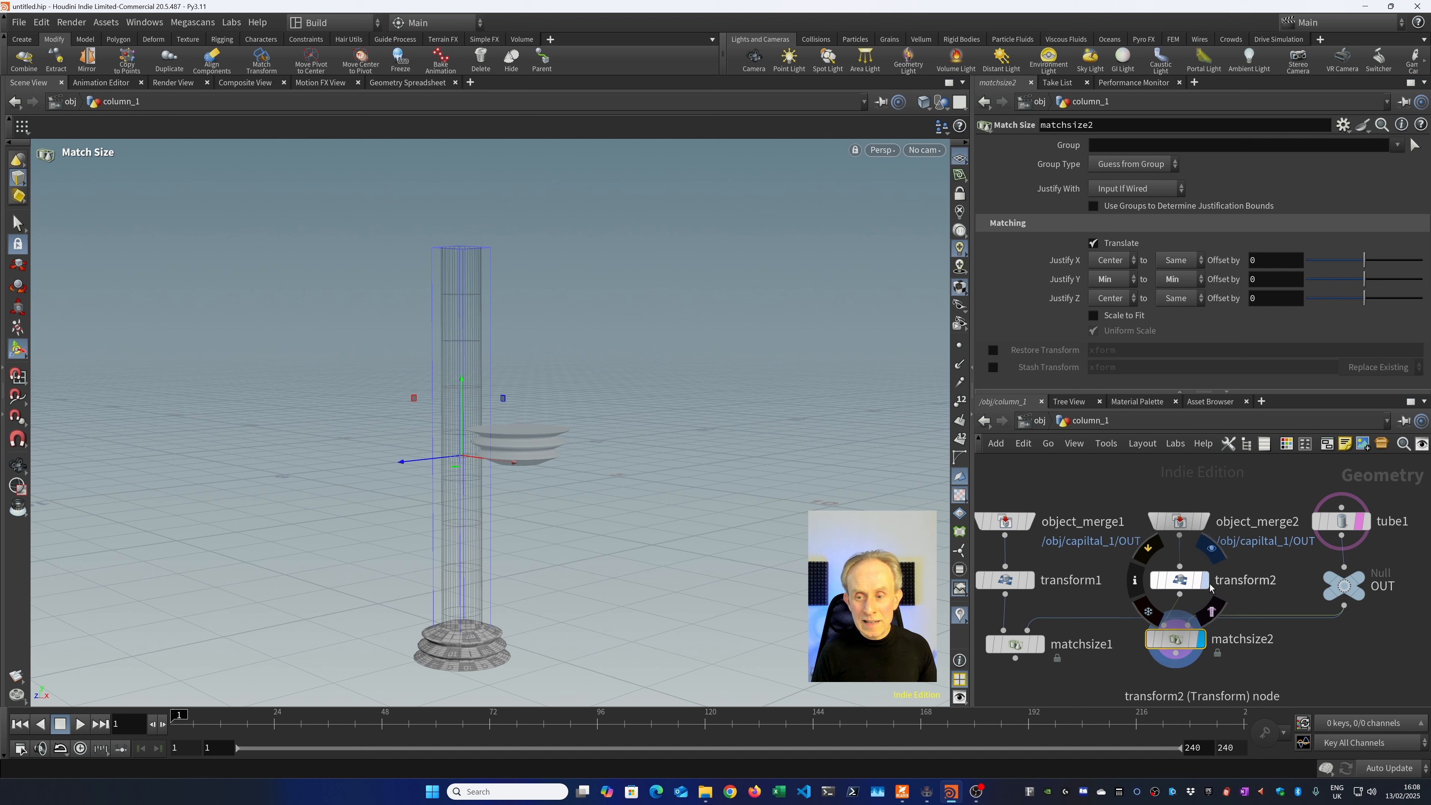
# Check tube1 on display, return the display to matchsize2, and set its Justify Y to Max to Min.
pyautogui.click(1367, 525)
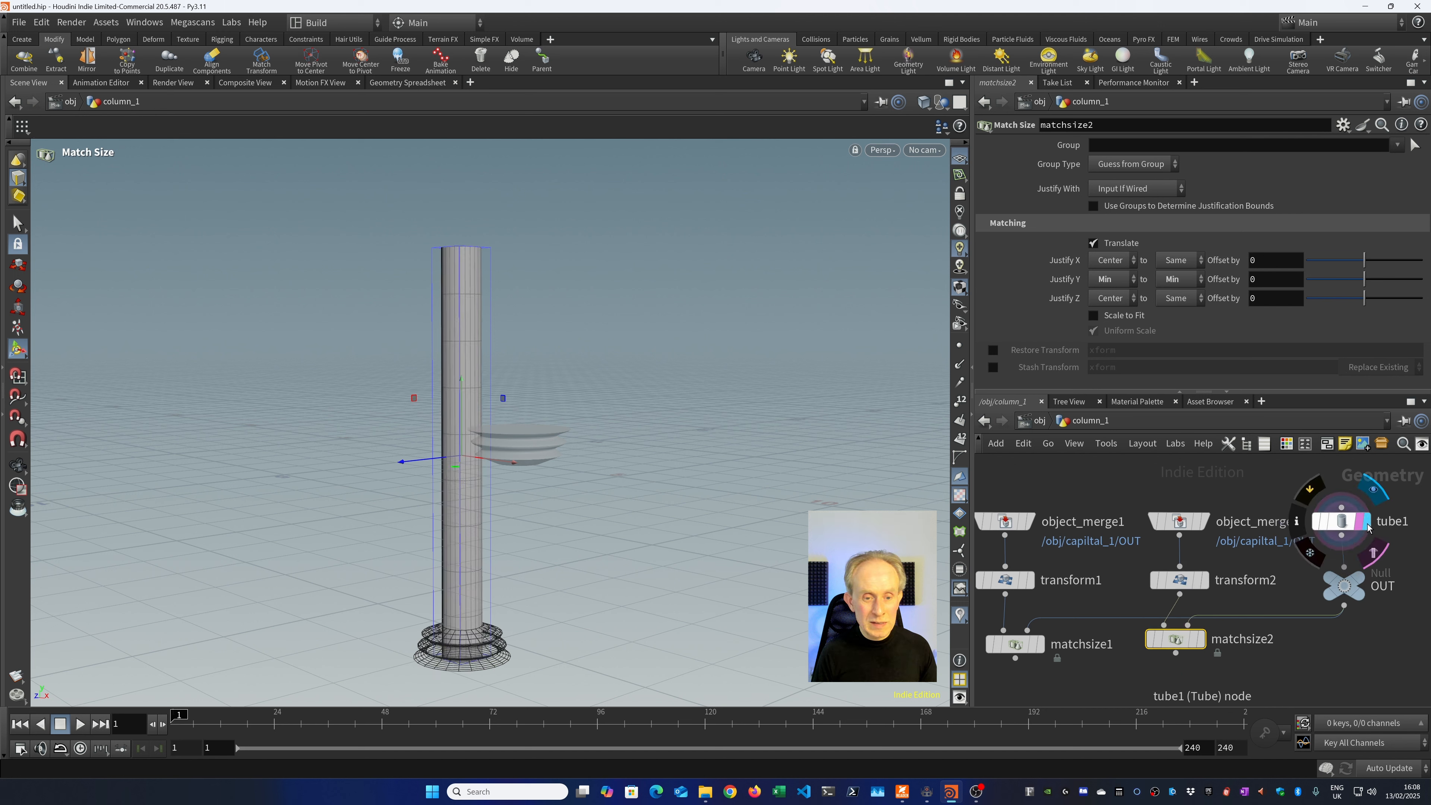
pyautogui.click(1200, 640)
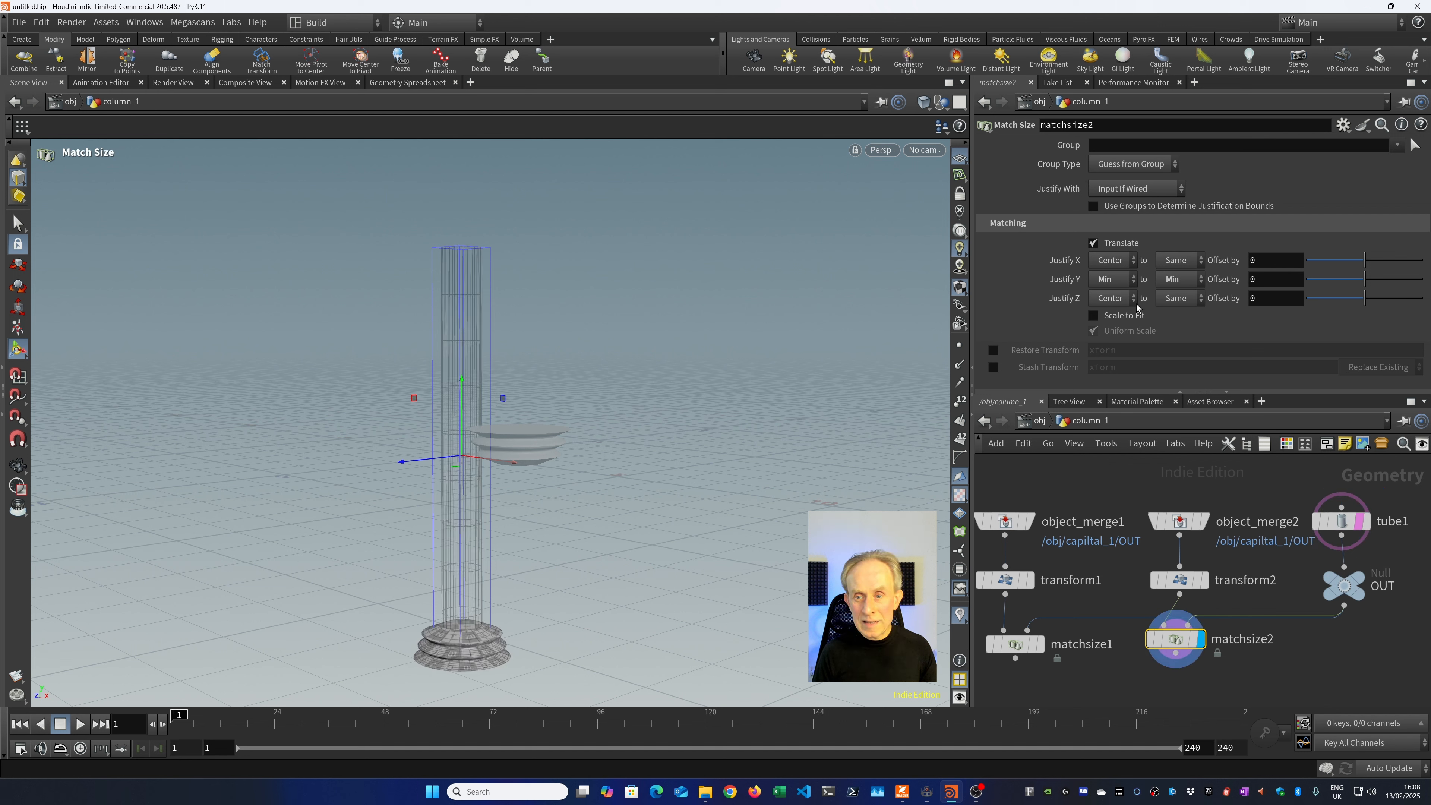
pyautogui.click(1106, 280)
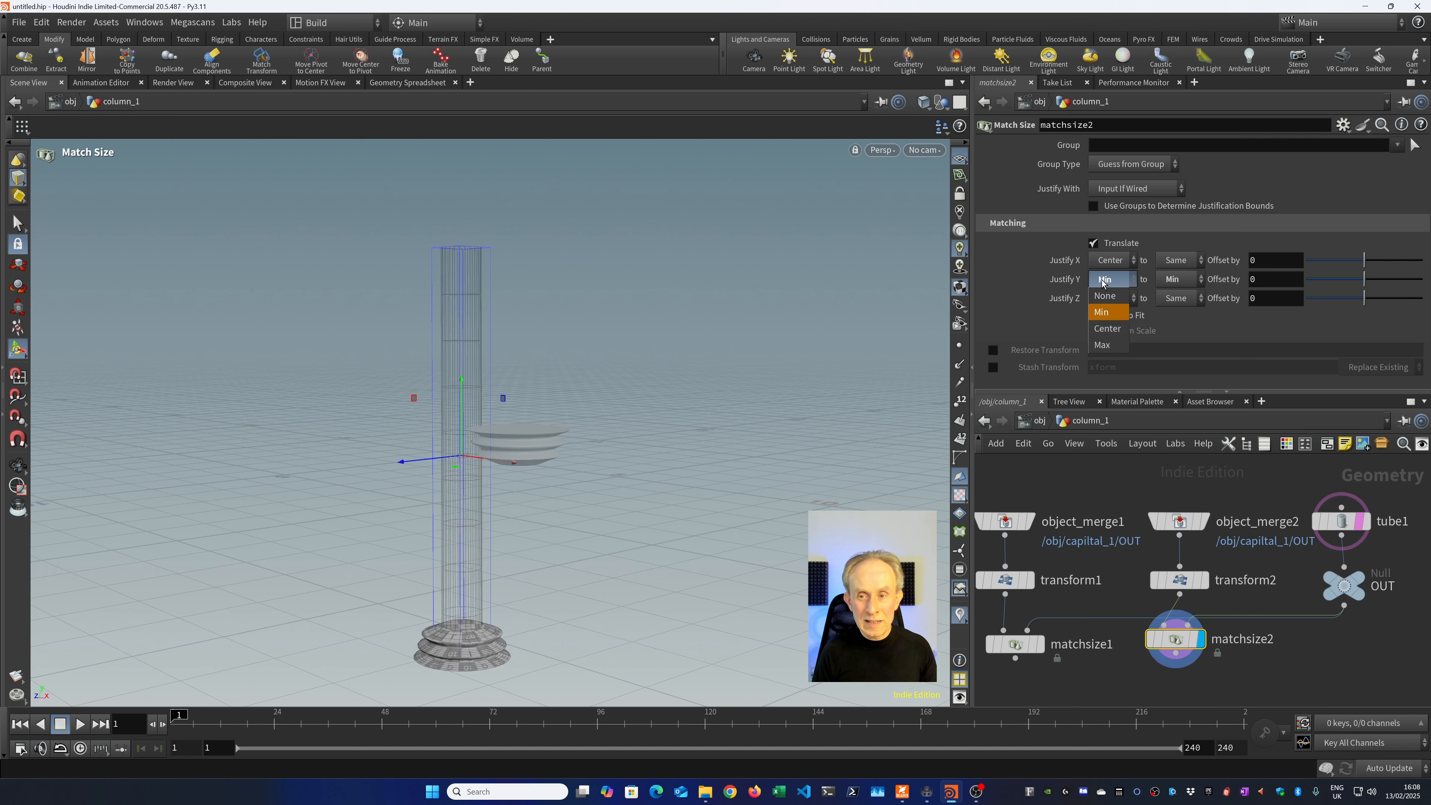
pyautogui.click(1108, 329)
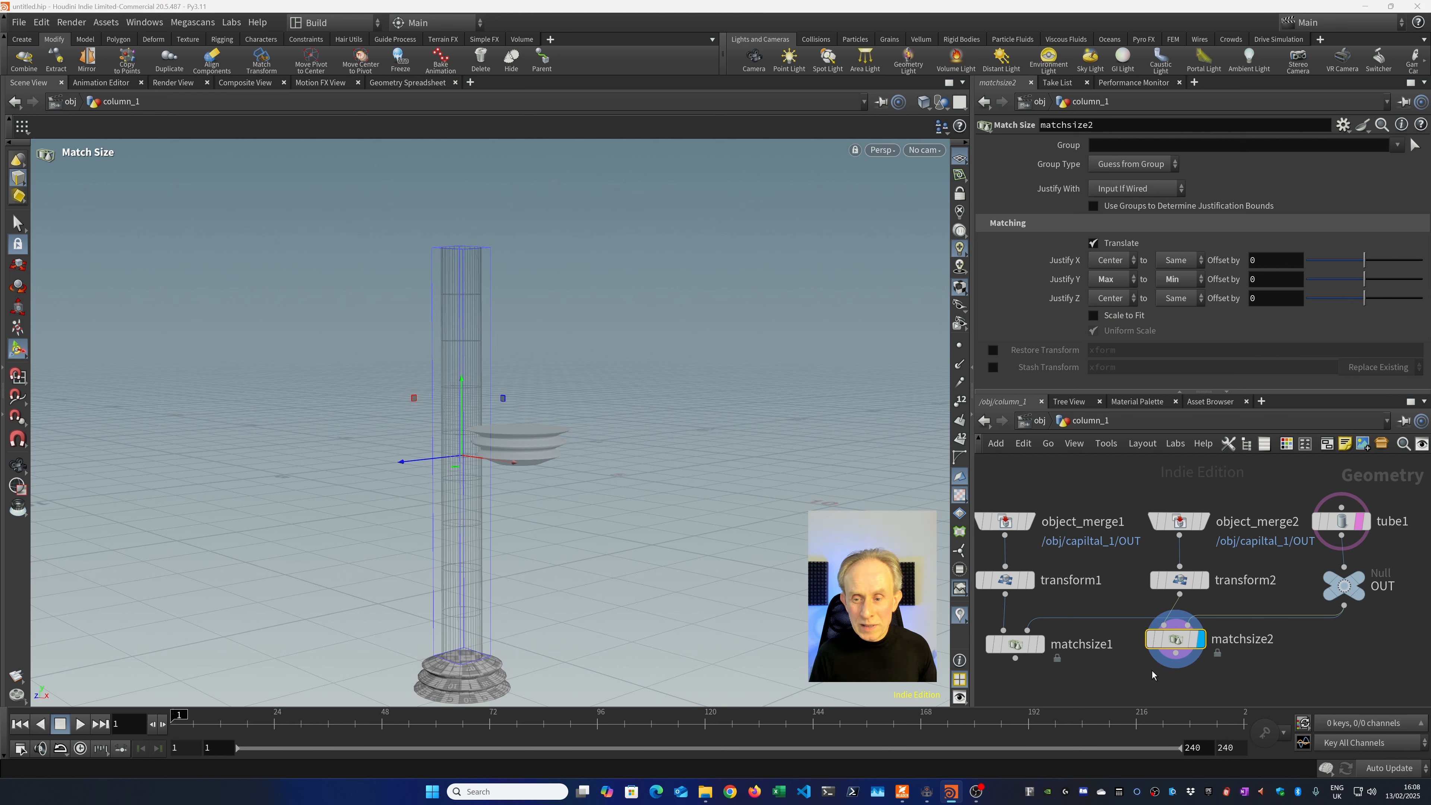
# Delete the OUT null below tube1 and add a Normal node wired to tube1's output in its place.
pyautogui.hotkey('space', 'h')
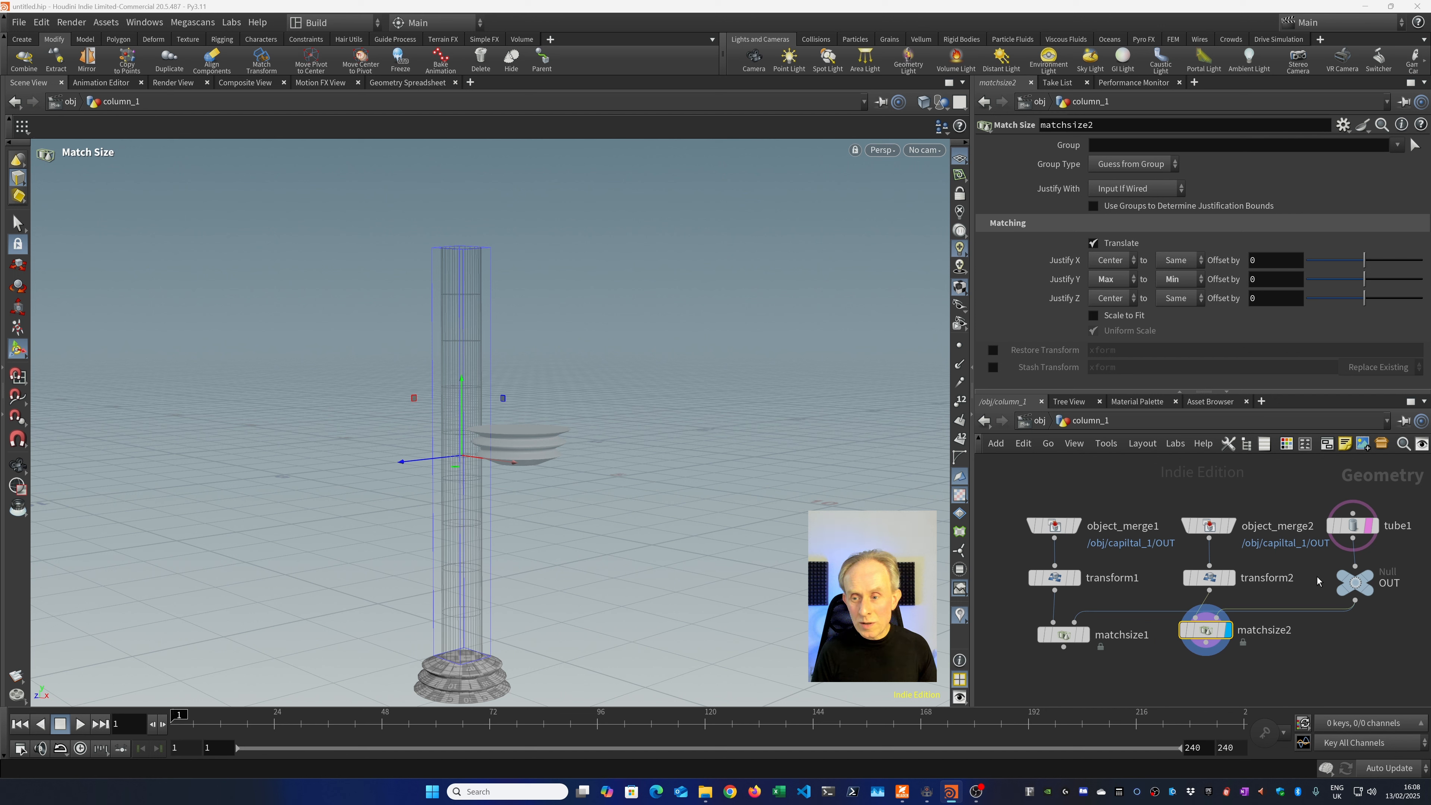
pyautogui.click(1355, 586)
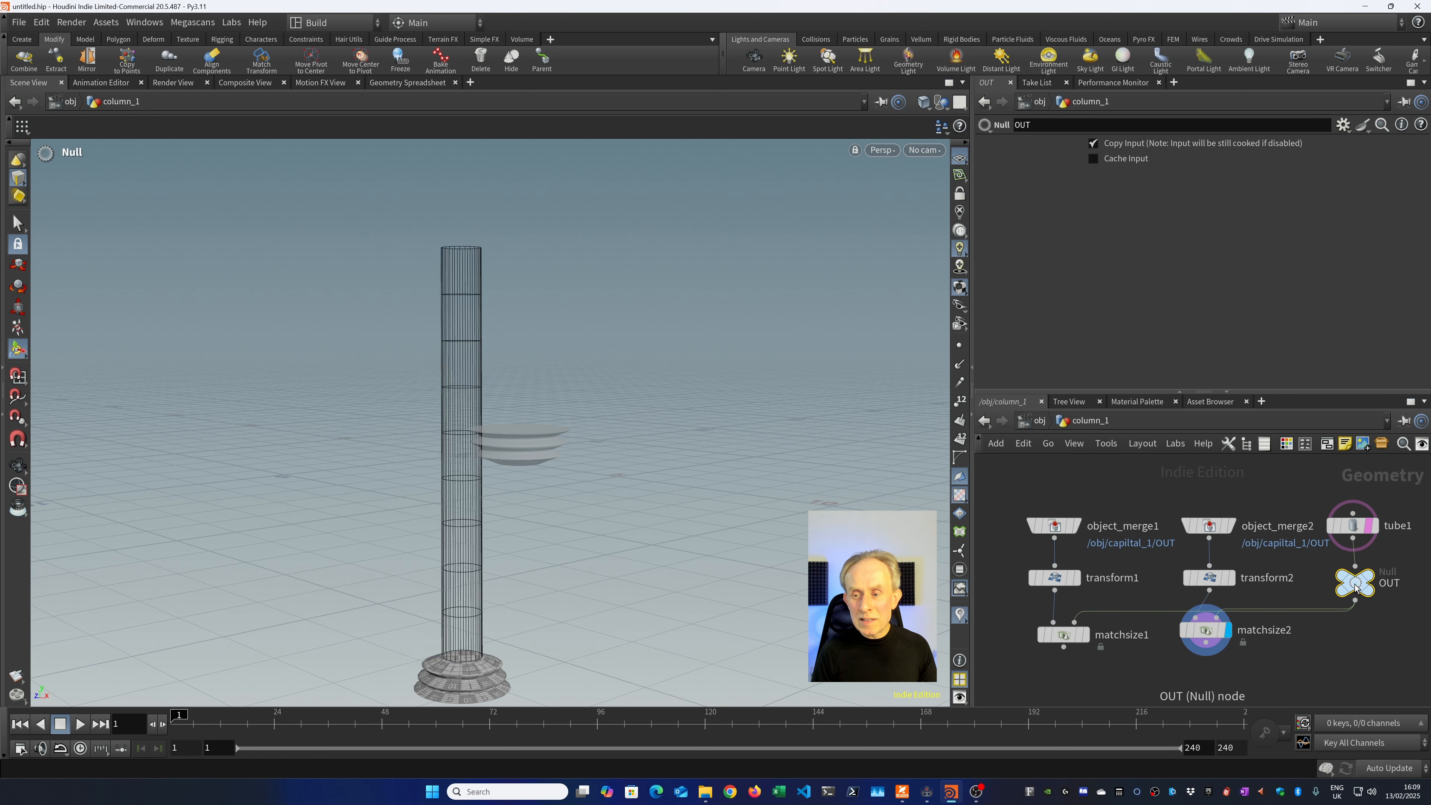
pyautogui.press('Delete')
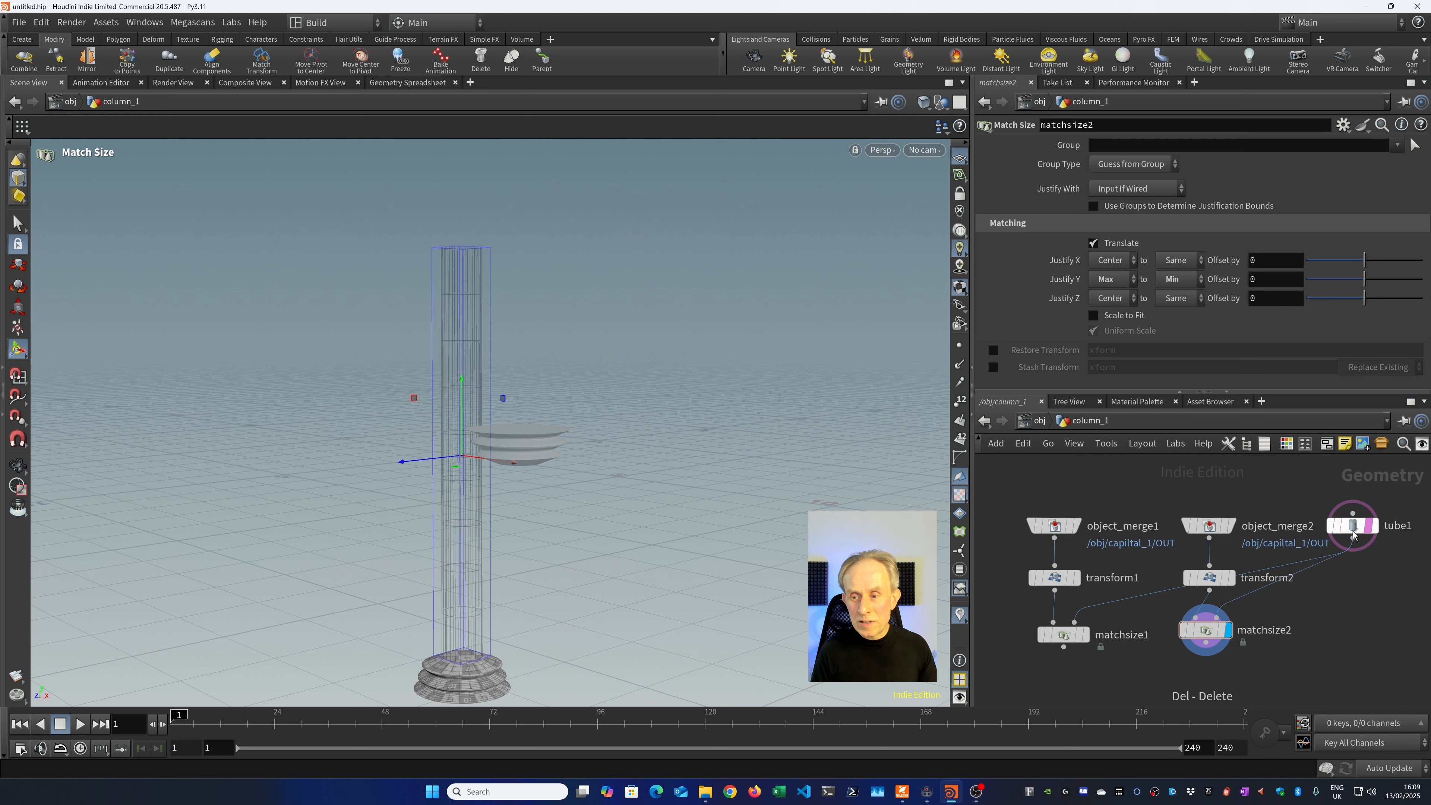
pyautogui.click(1353, 538)
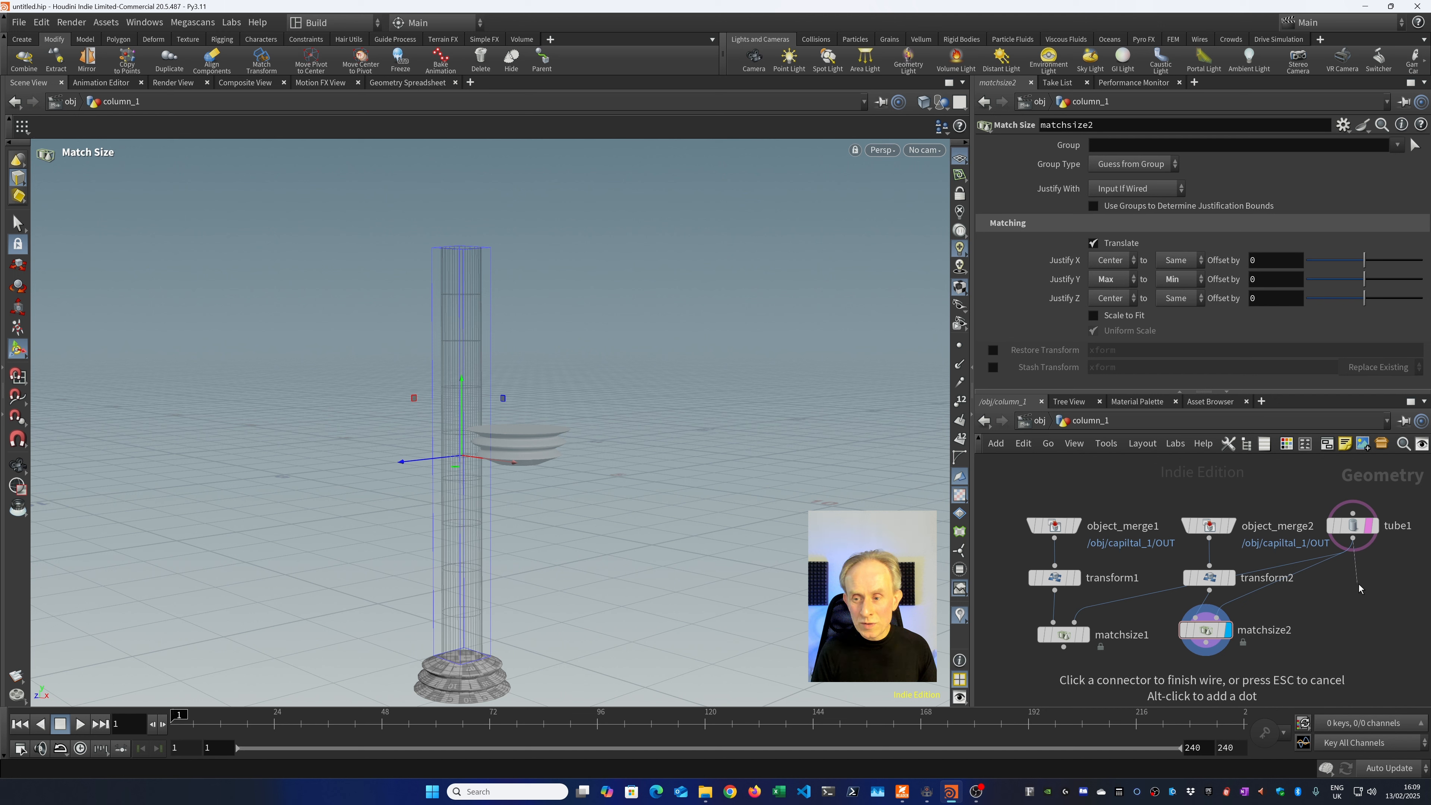
pyautogui.press('Tab')
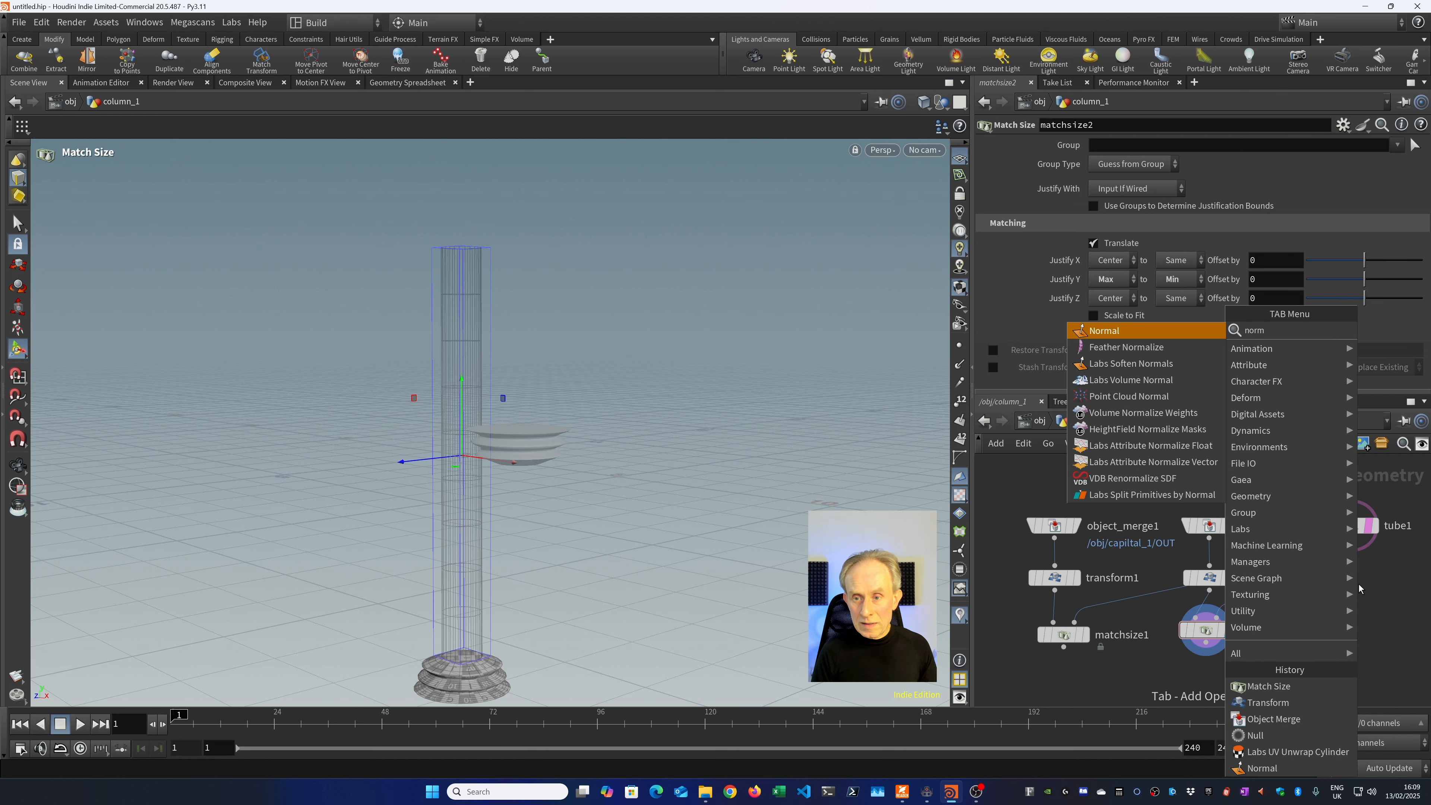
pyautogui.press('Escape')
pyautogui.click(1358, 587)
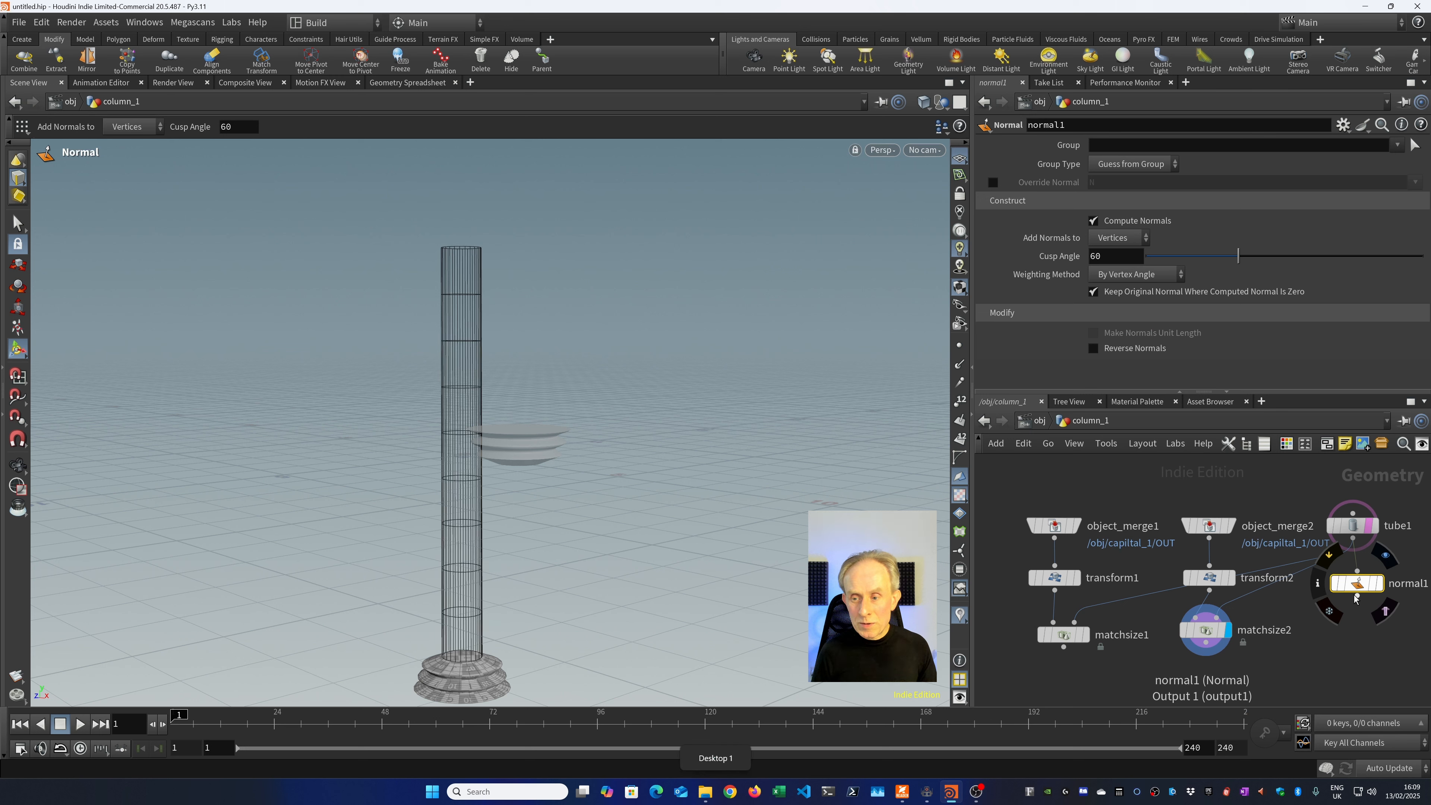
# Add a Labs UV Unwrap Cylinder node to normal1's output and display it.
pyautogui.moveTo(1357, 597); pyautogui.dragTo(1358, 622)
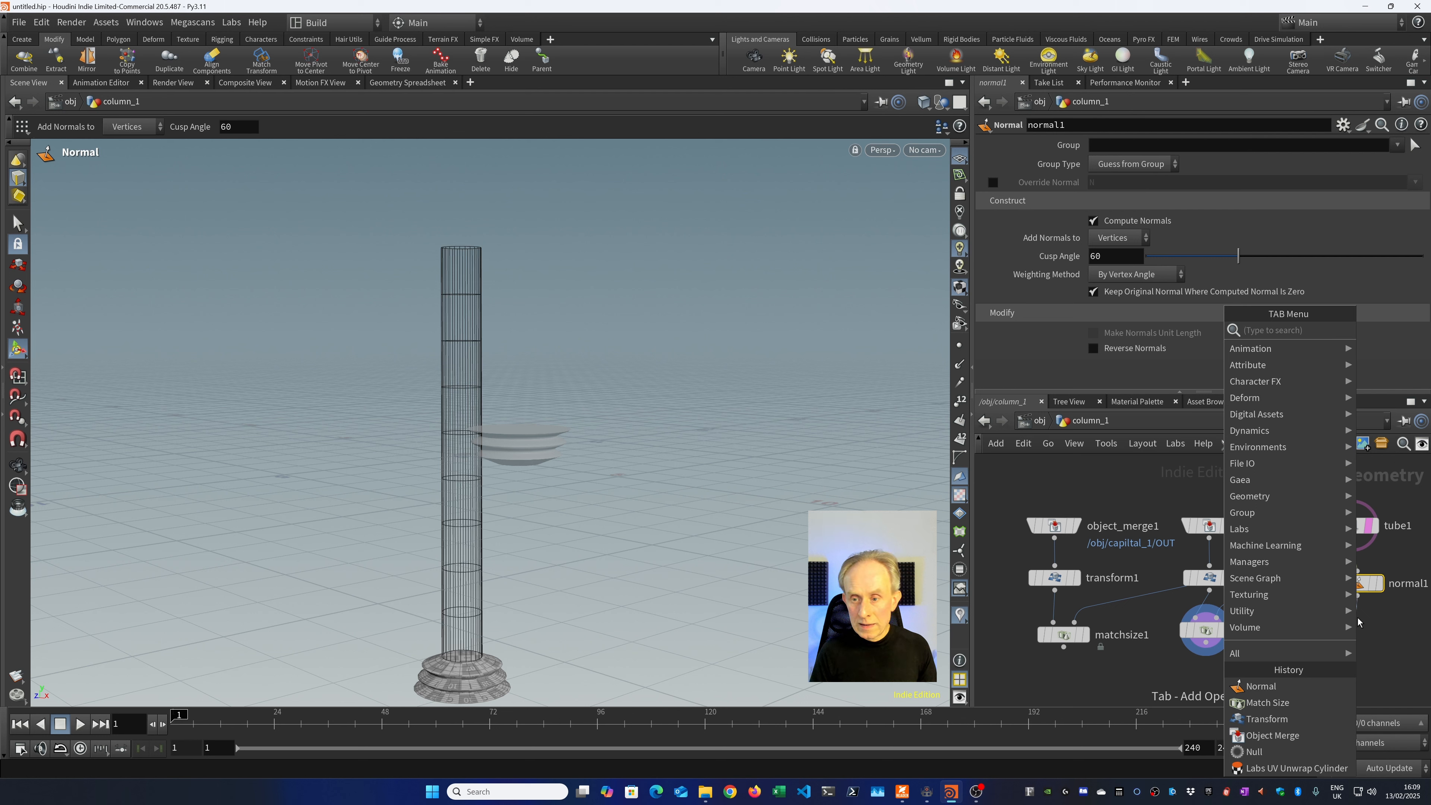
pyautogui.moveTo(1290, 545)
pyautogui.moveTo(1091, 580)
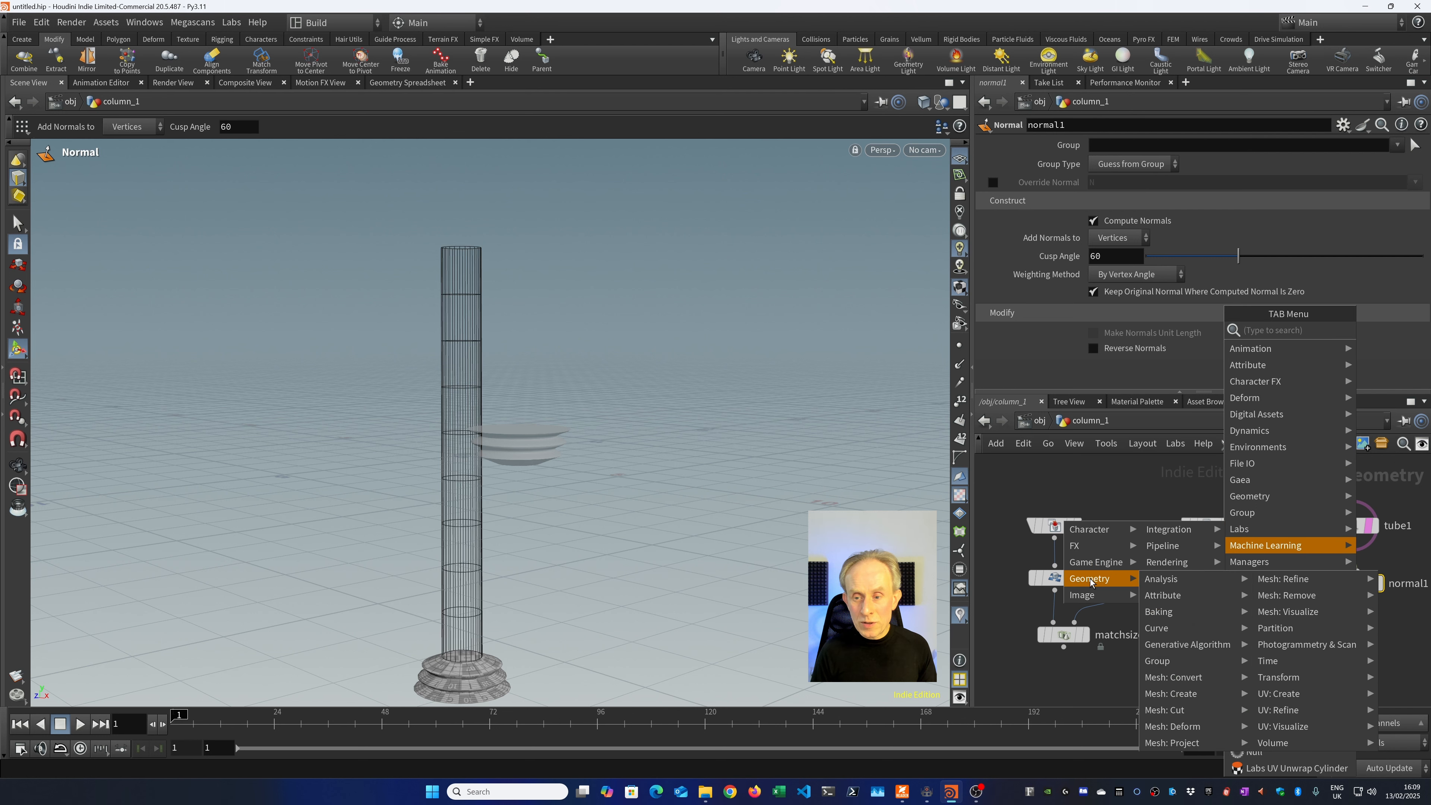
pyautogui.moveTo(1276, 698)
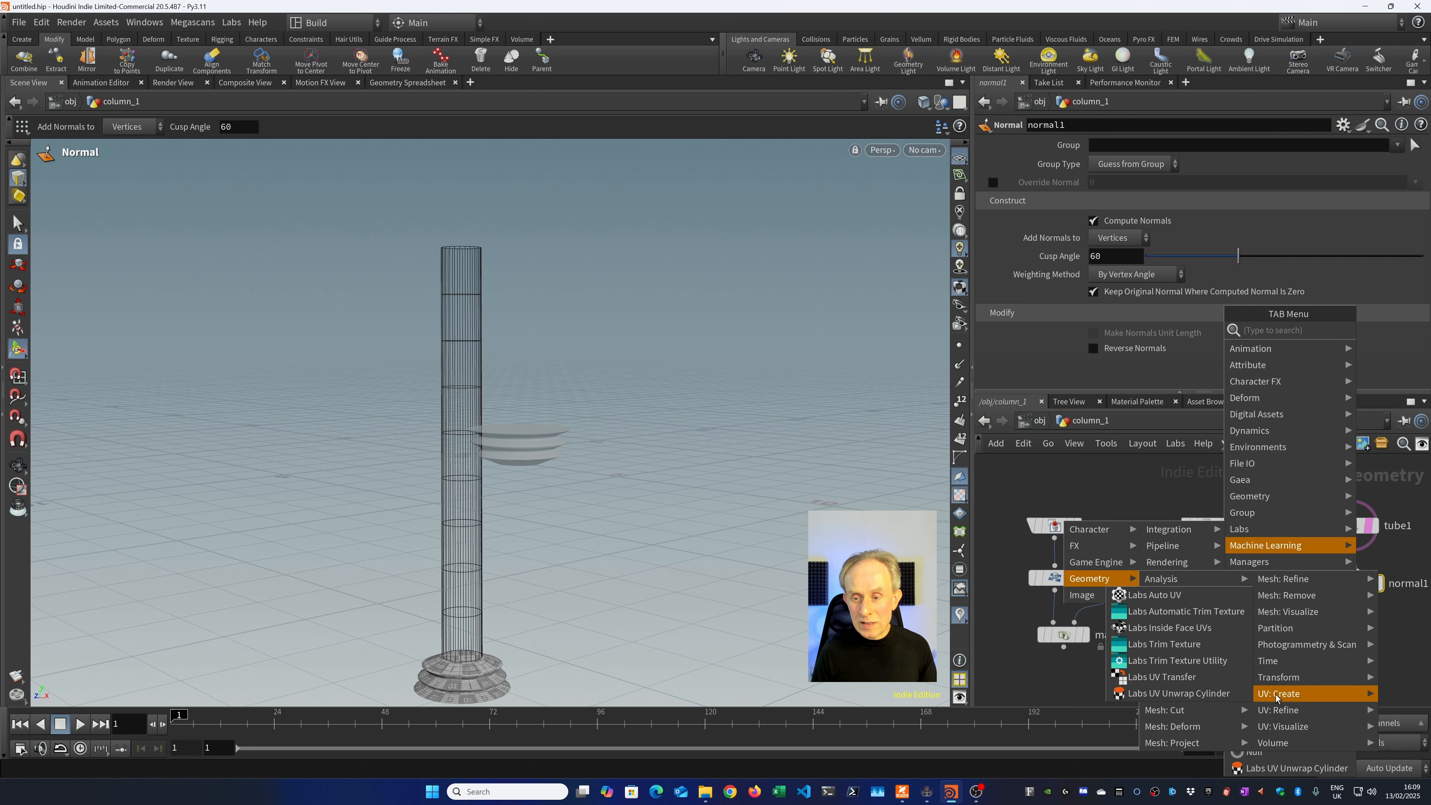
pyautogui.click(1160, 693)
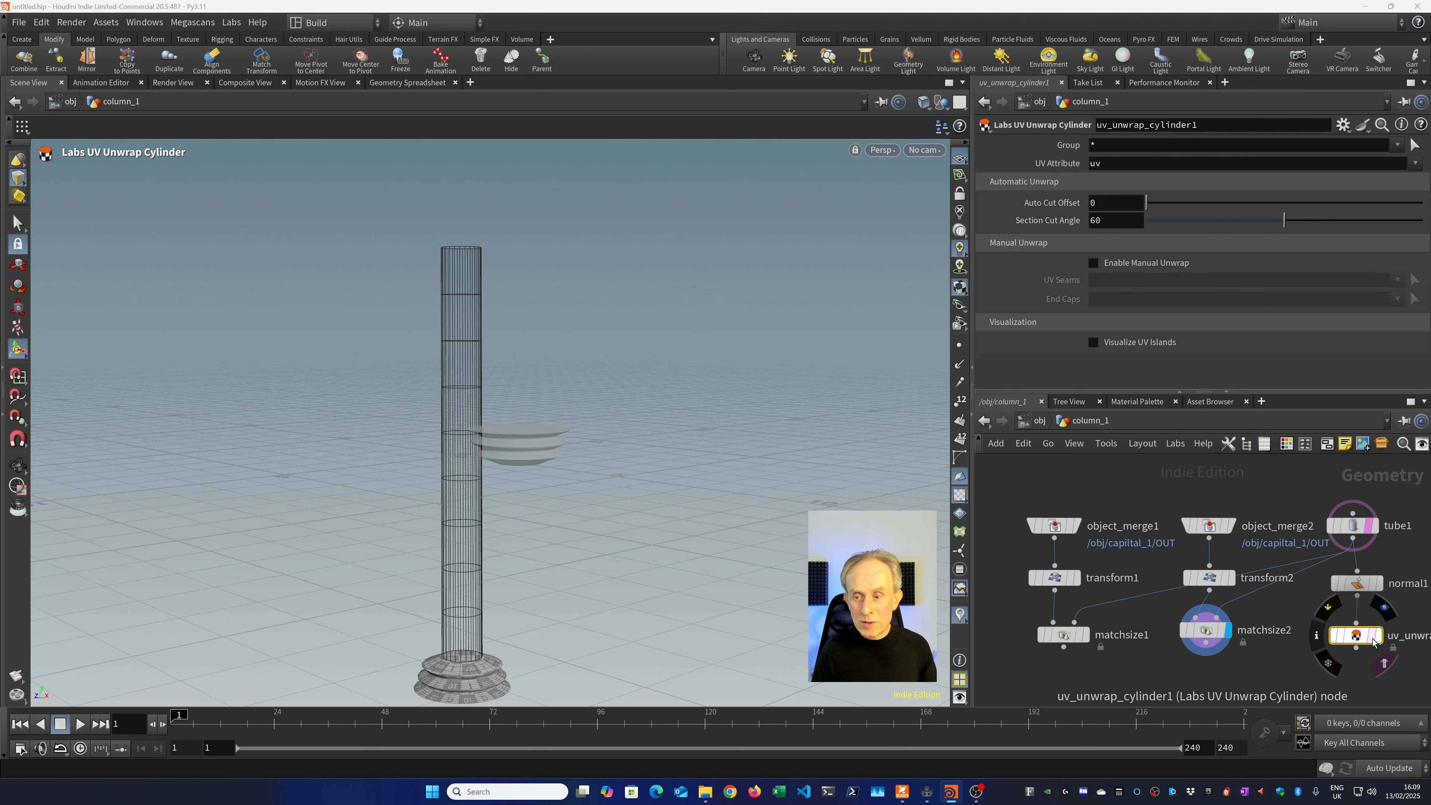
pyautogui.click(1381, 635)
# Add a displayed Merge node combining matchsize1, matchsize2 and uv_unwrap_cylinder1.
pyautogui.press('Tab')
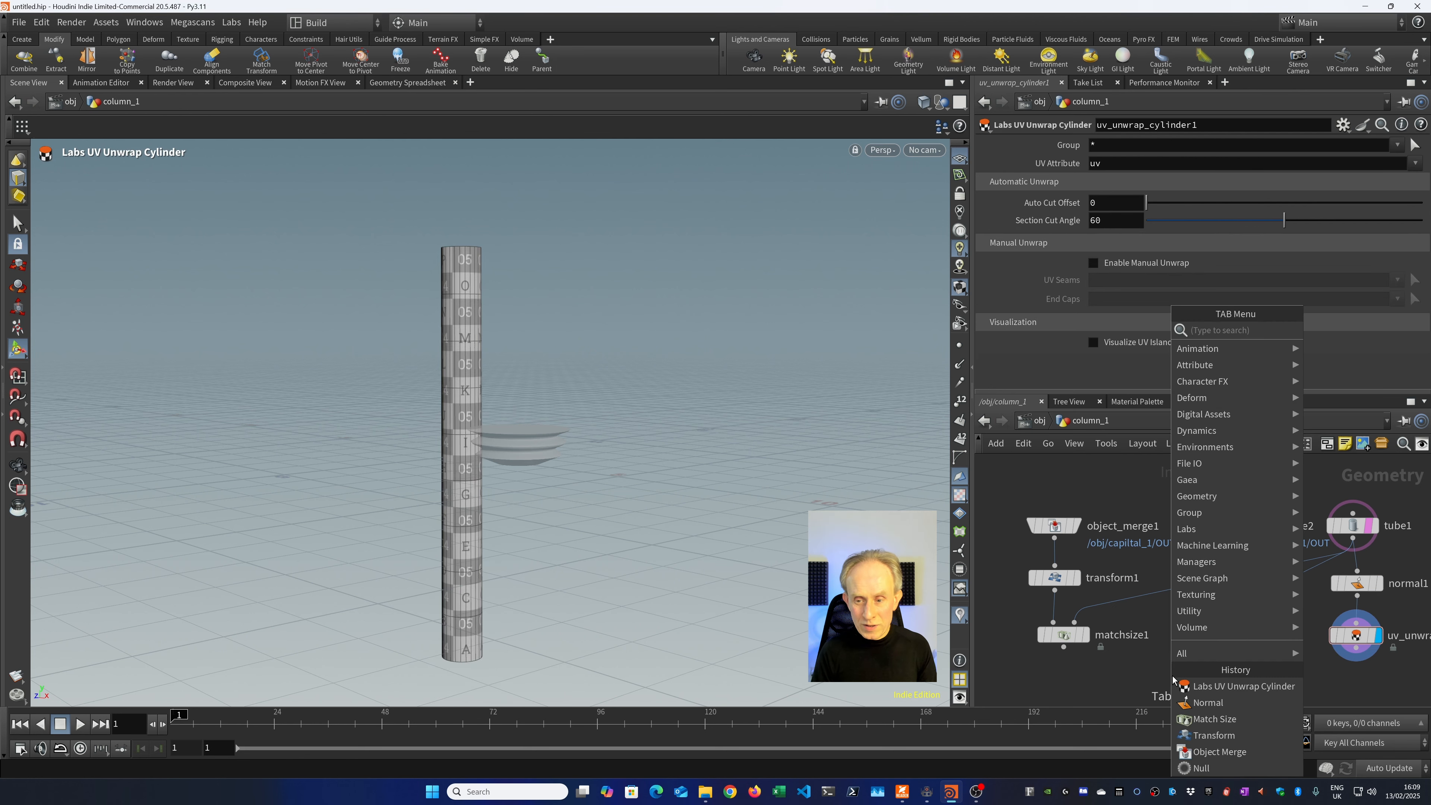
pyautogui.write('merge')
pyautogui.press('Return')
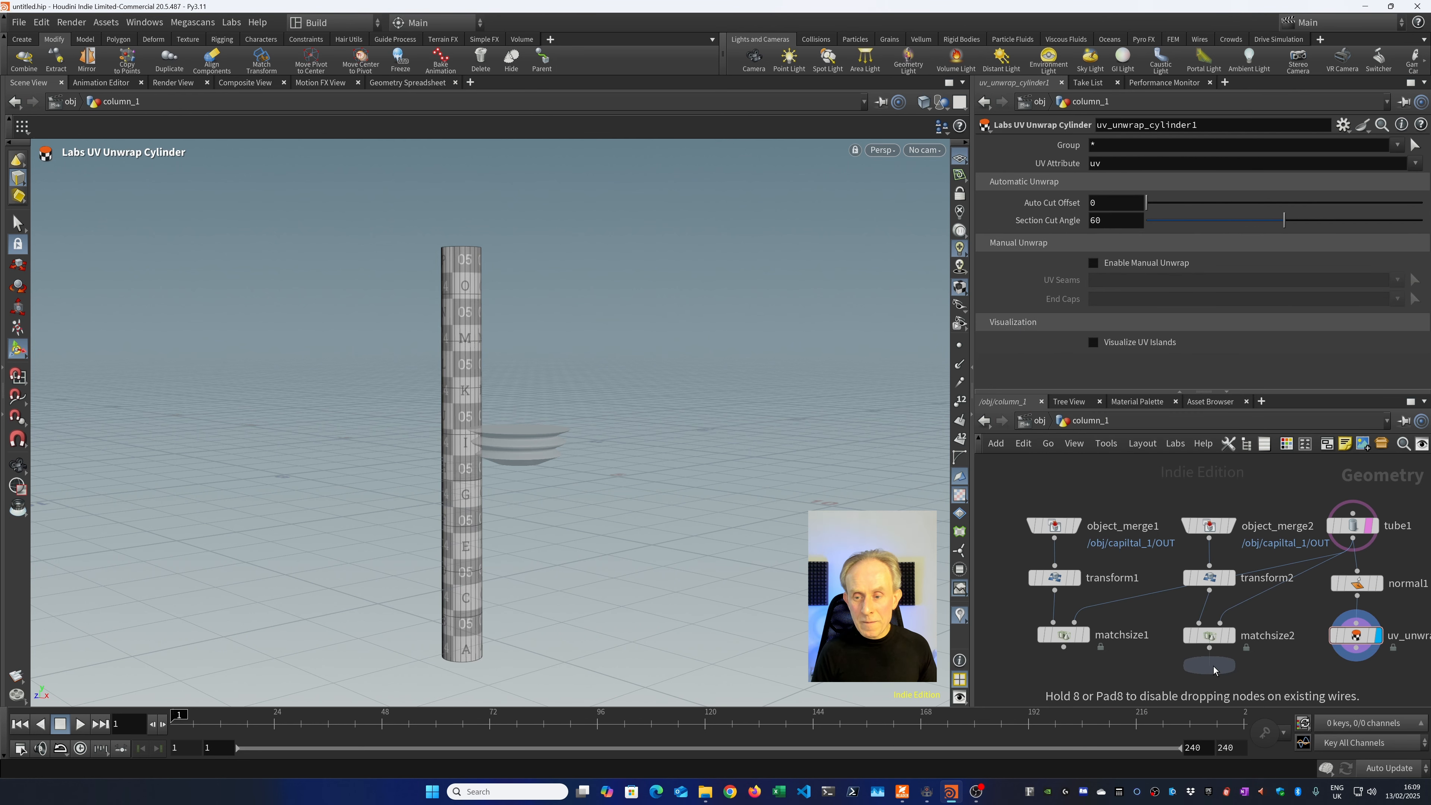
pyautogui.click(1212, 685)
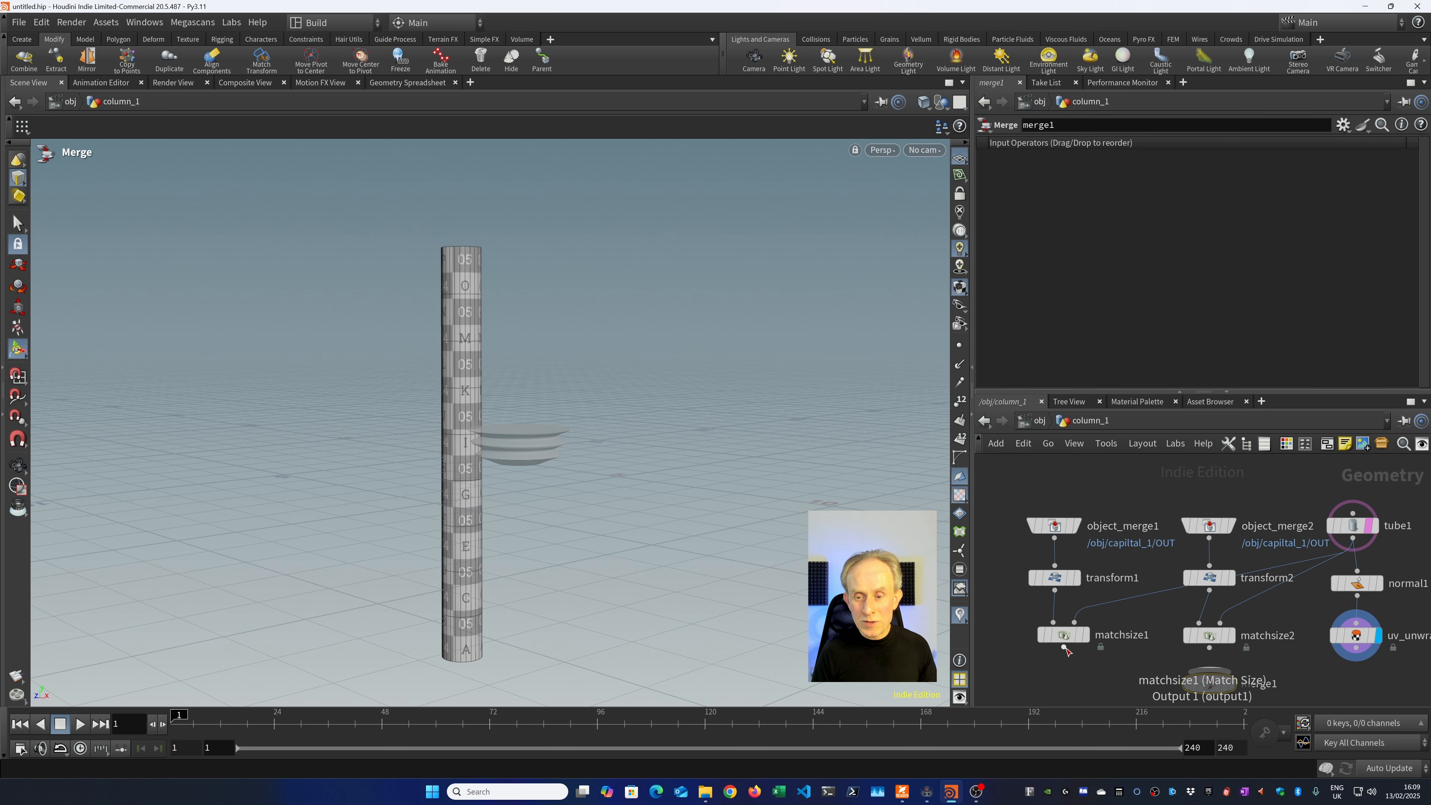
pyautogui.moveTo(1064, 648); pyautogui.dragTo(1209, 670)
pyautogui.moveTo(1355, 655); pyautogui.dragTo(1211, 670)
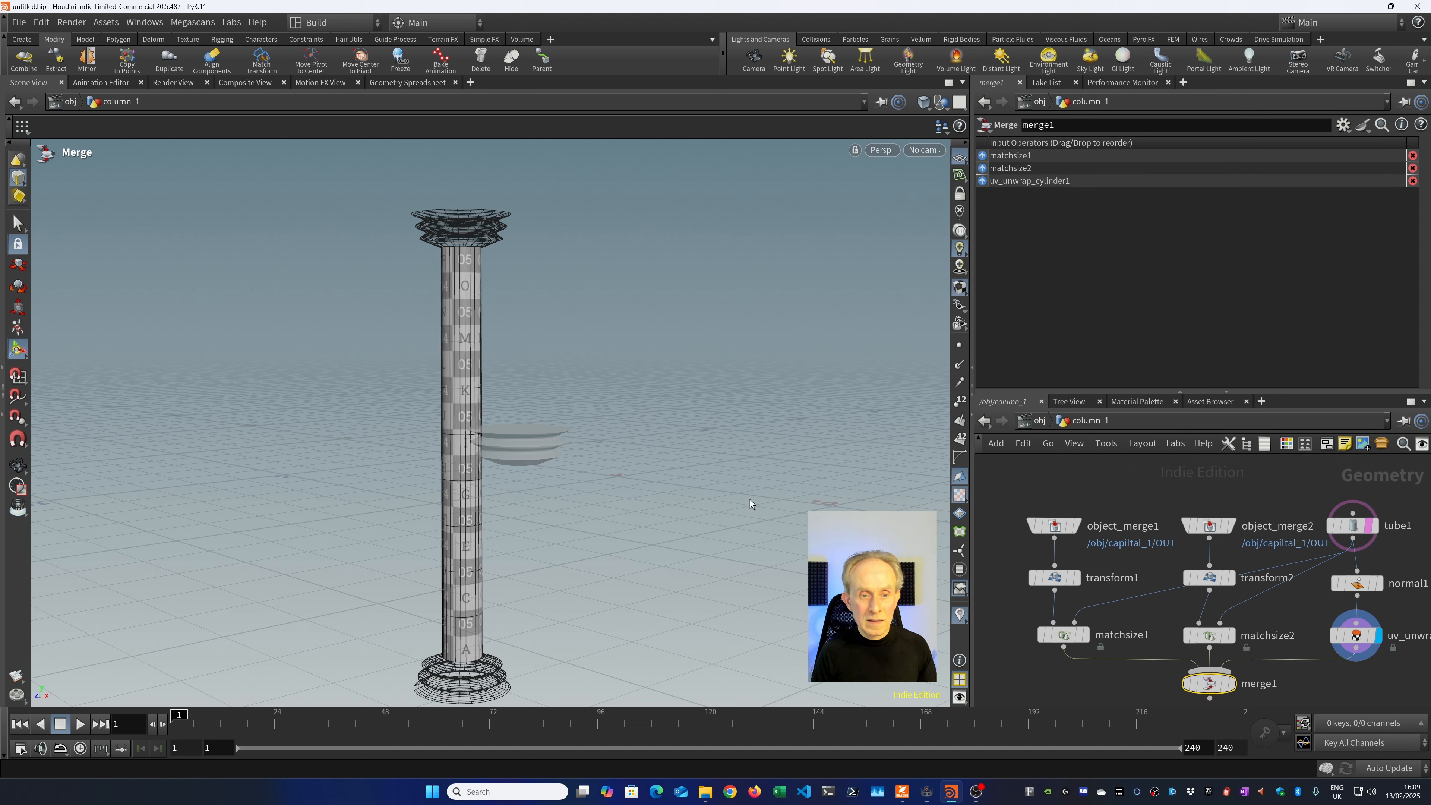
pyautogui.click(1233, 683)
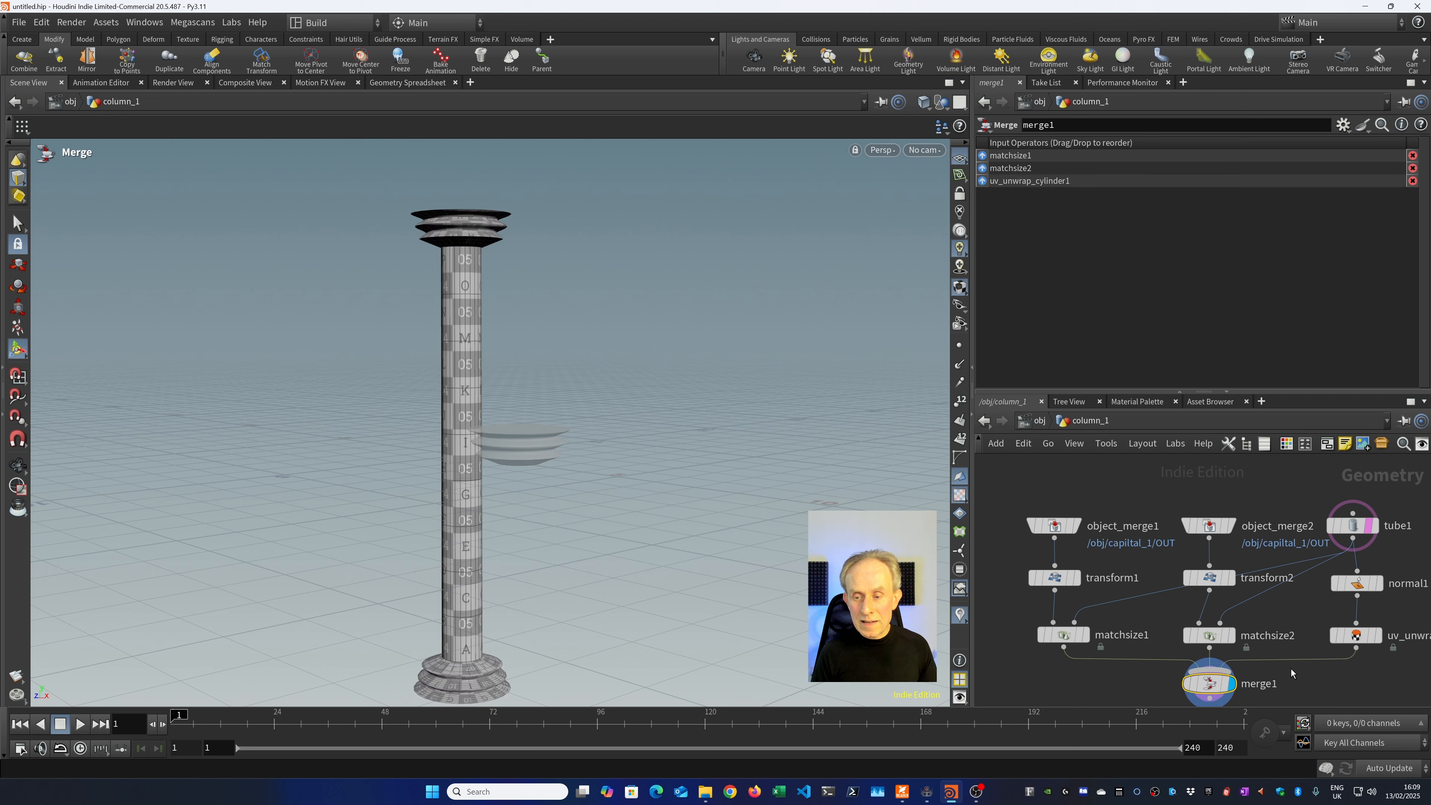
# Inspect merge1's node information for its point and vertex attributes, then close it.
pyautogui.hotkey('space', 'h')
pyautogui.moveTo(1218, 650)
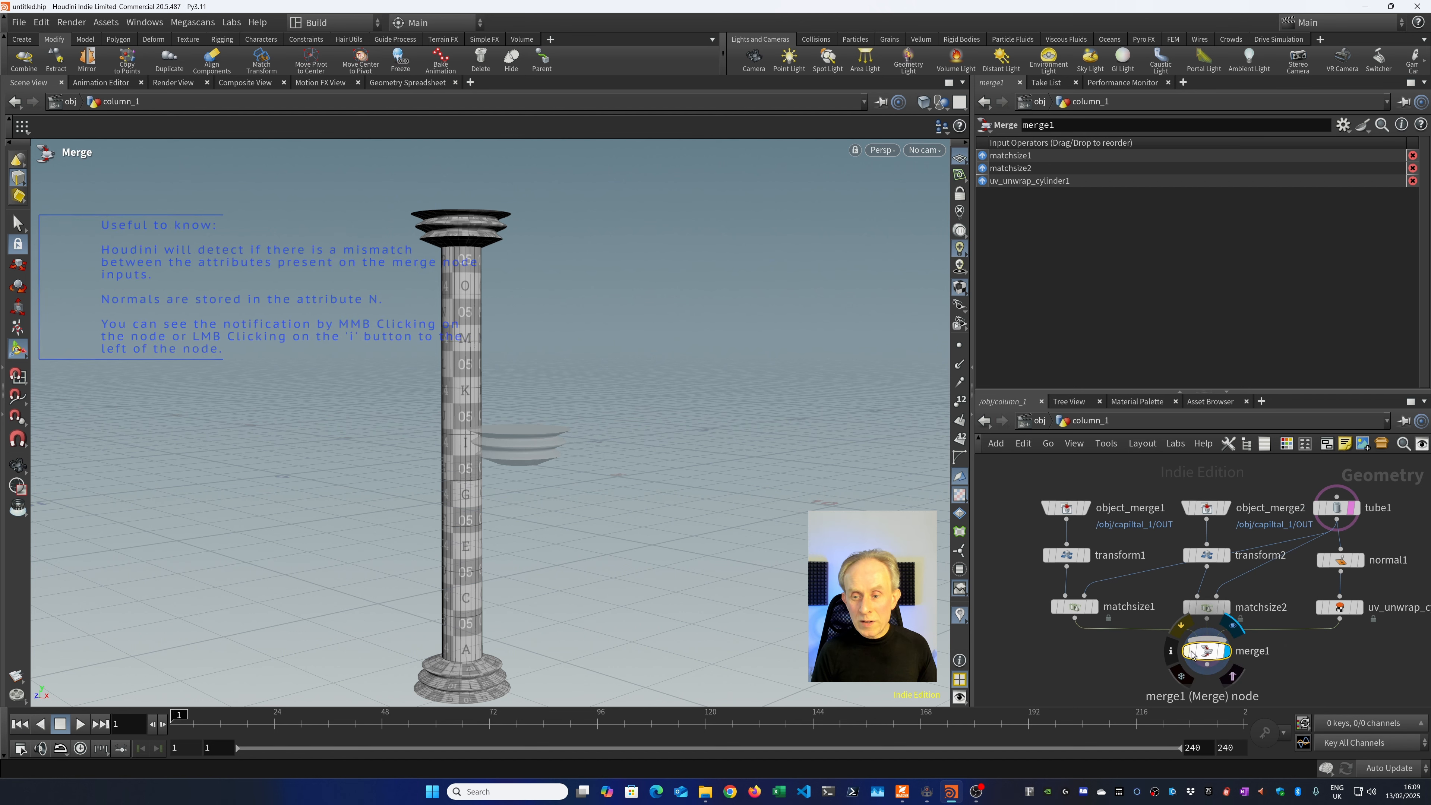
pyautogui.click(1170, 651)
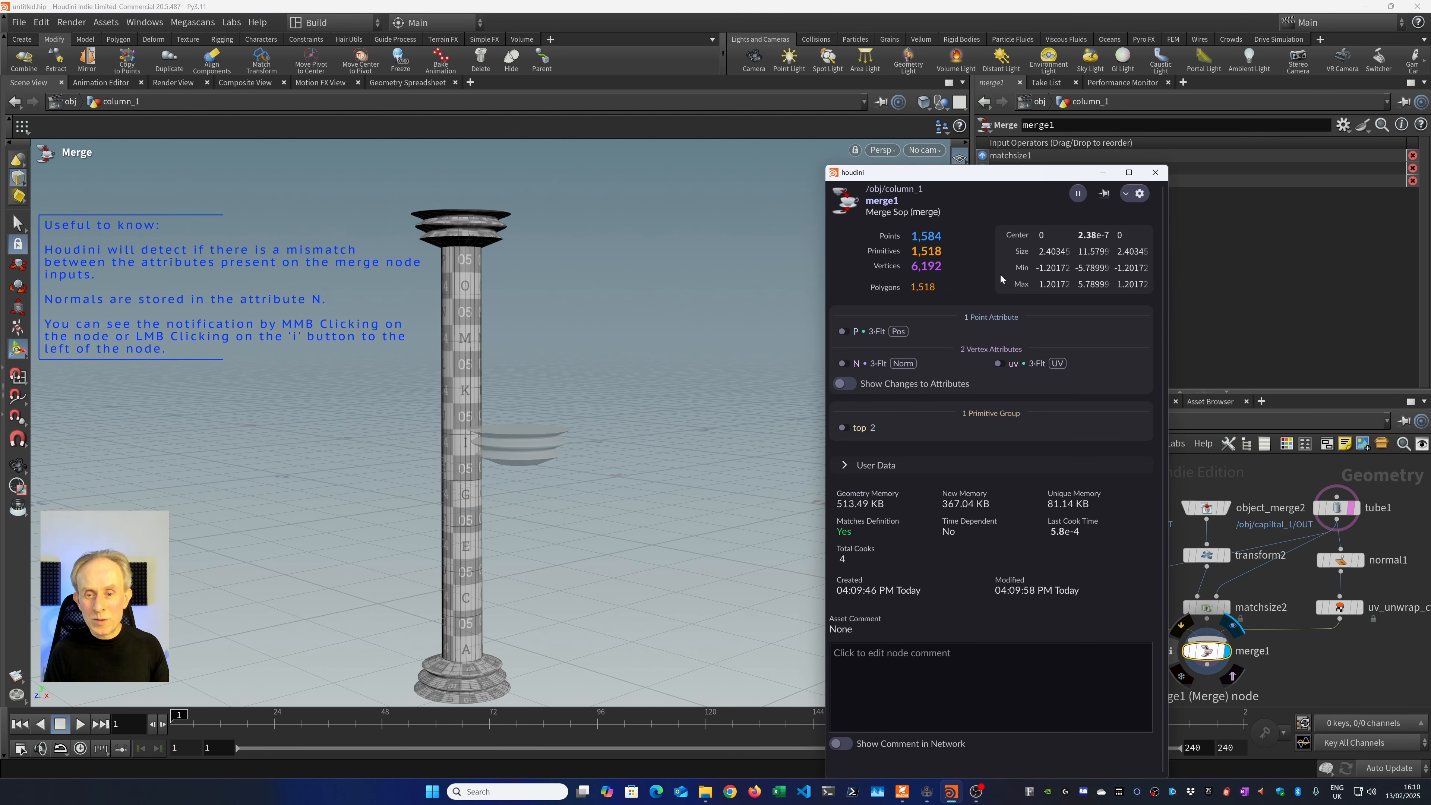
pyautogui.click(1155, 172)
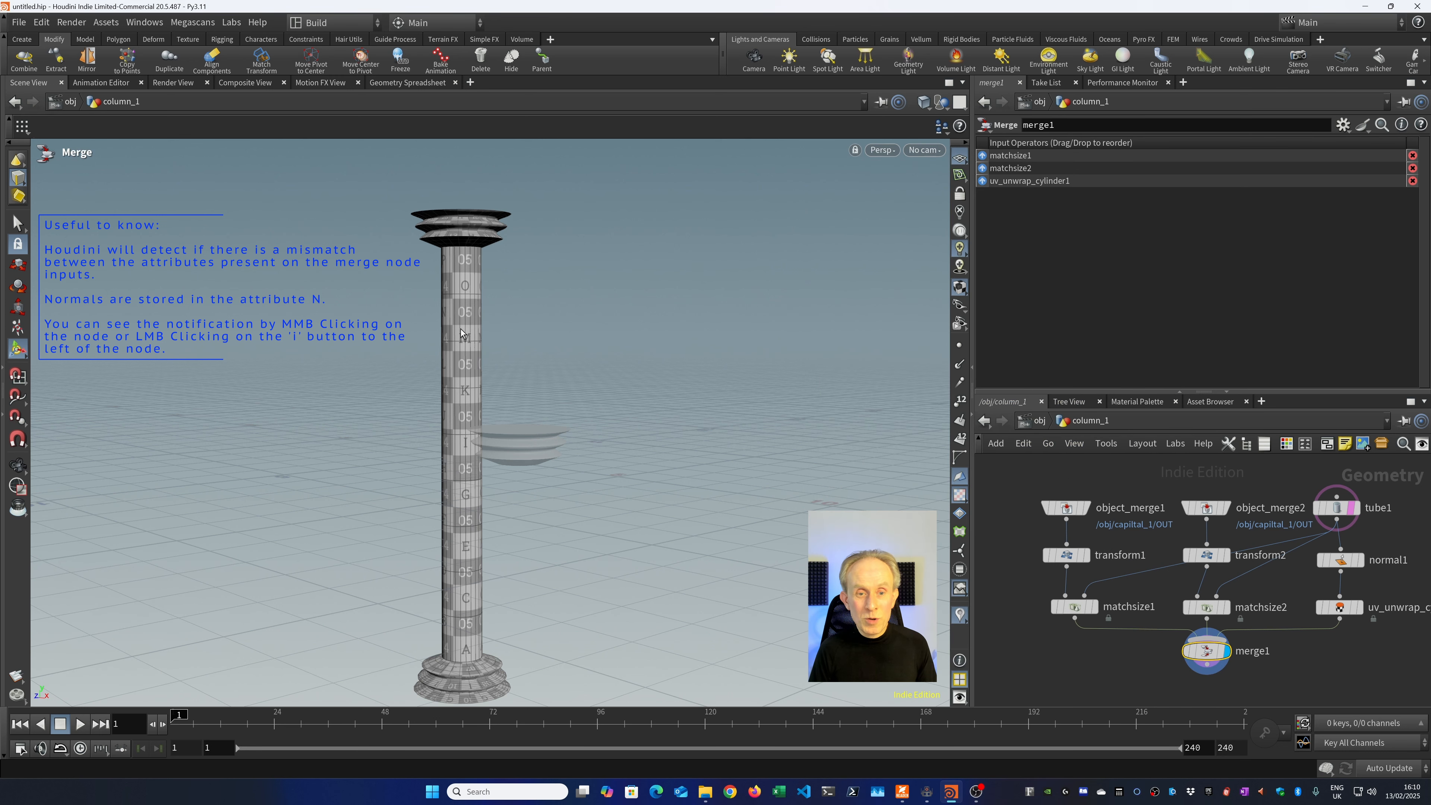
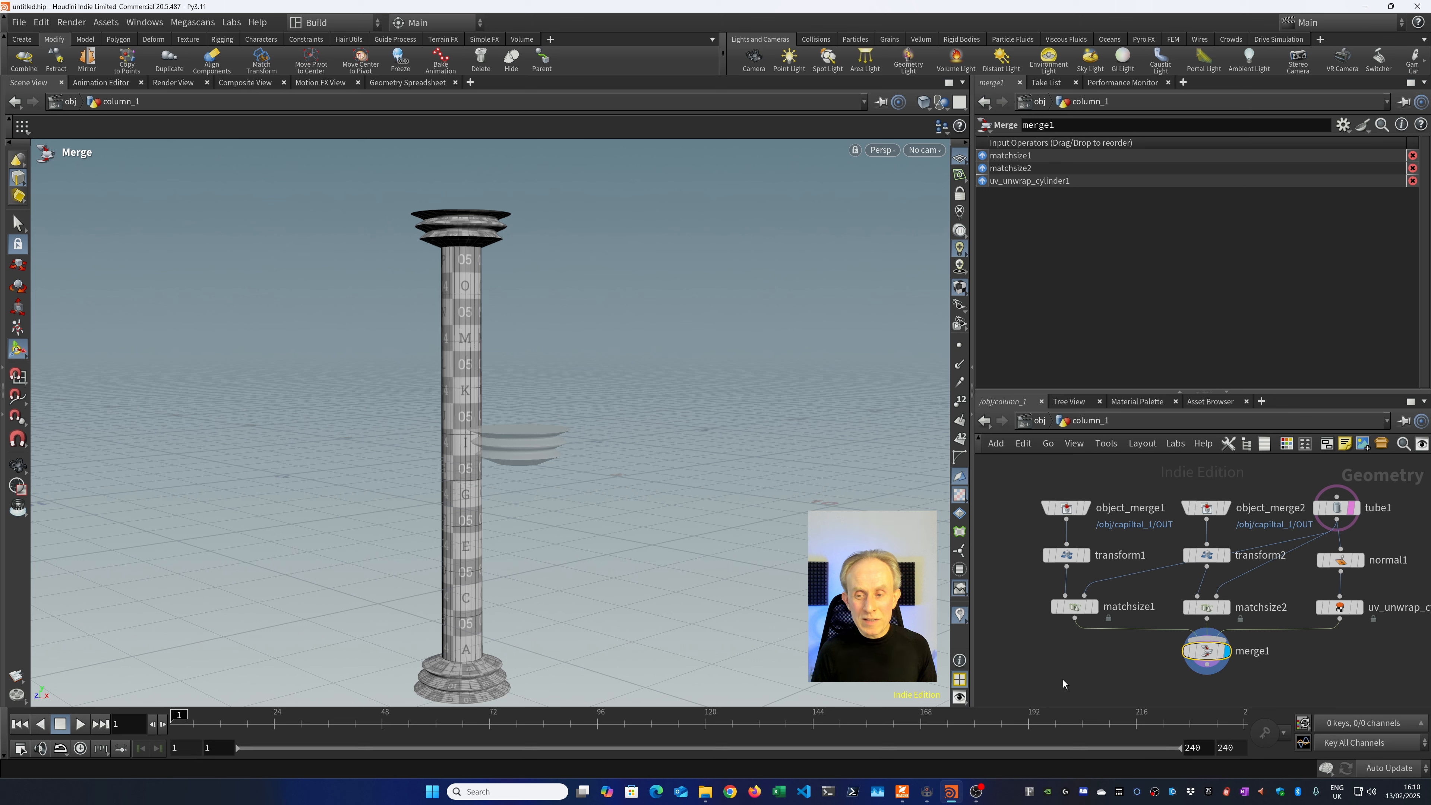
# Add a Material Network node in the empty area beside merge1.
pyautogui.scroll(-2, 1167, 471)
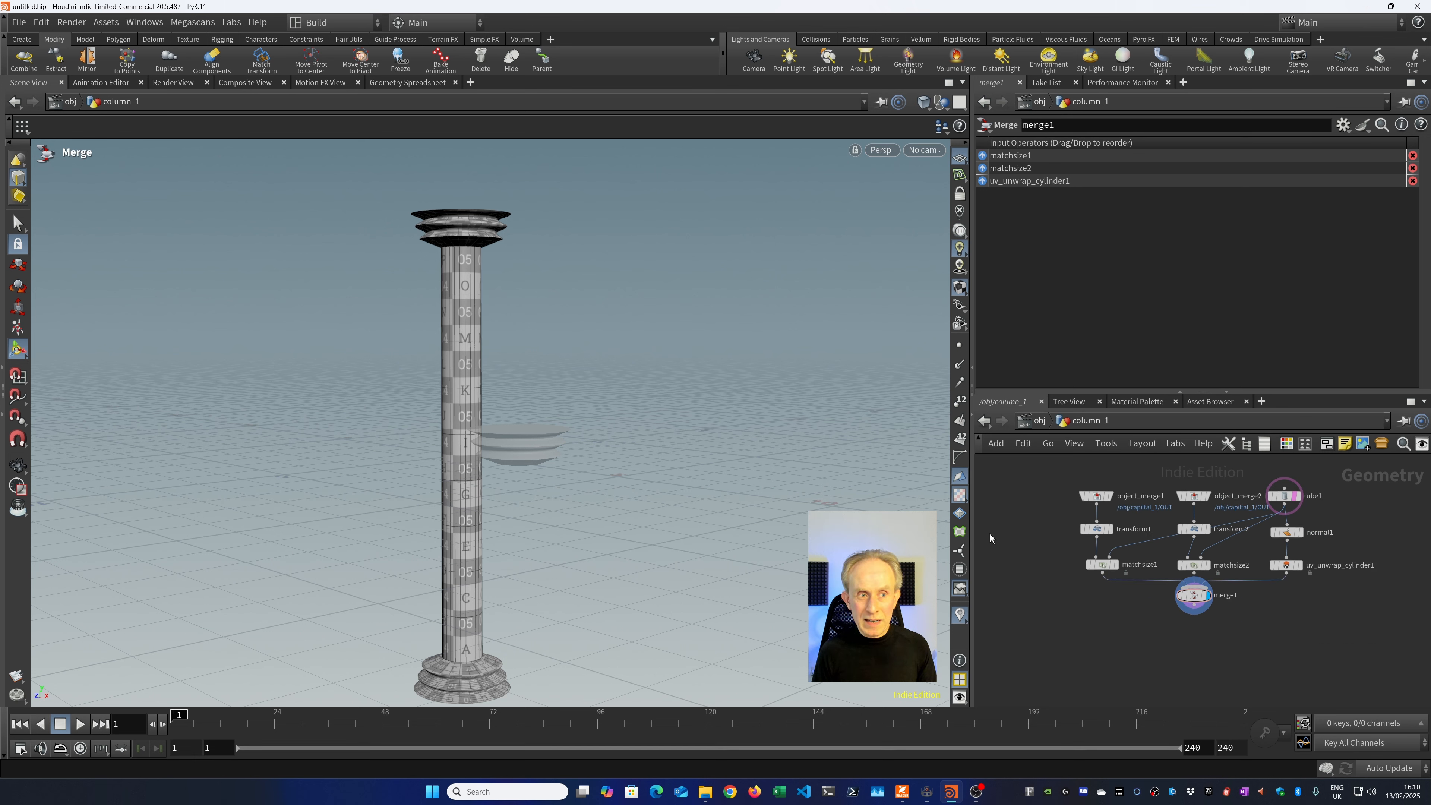
pyautogui.press('Tab')
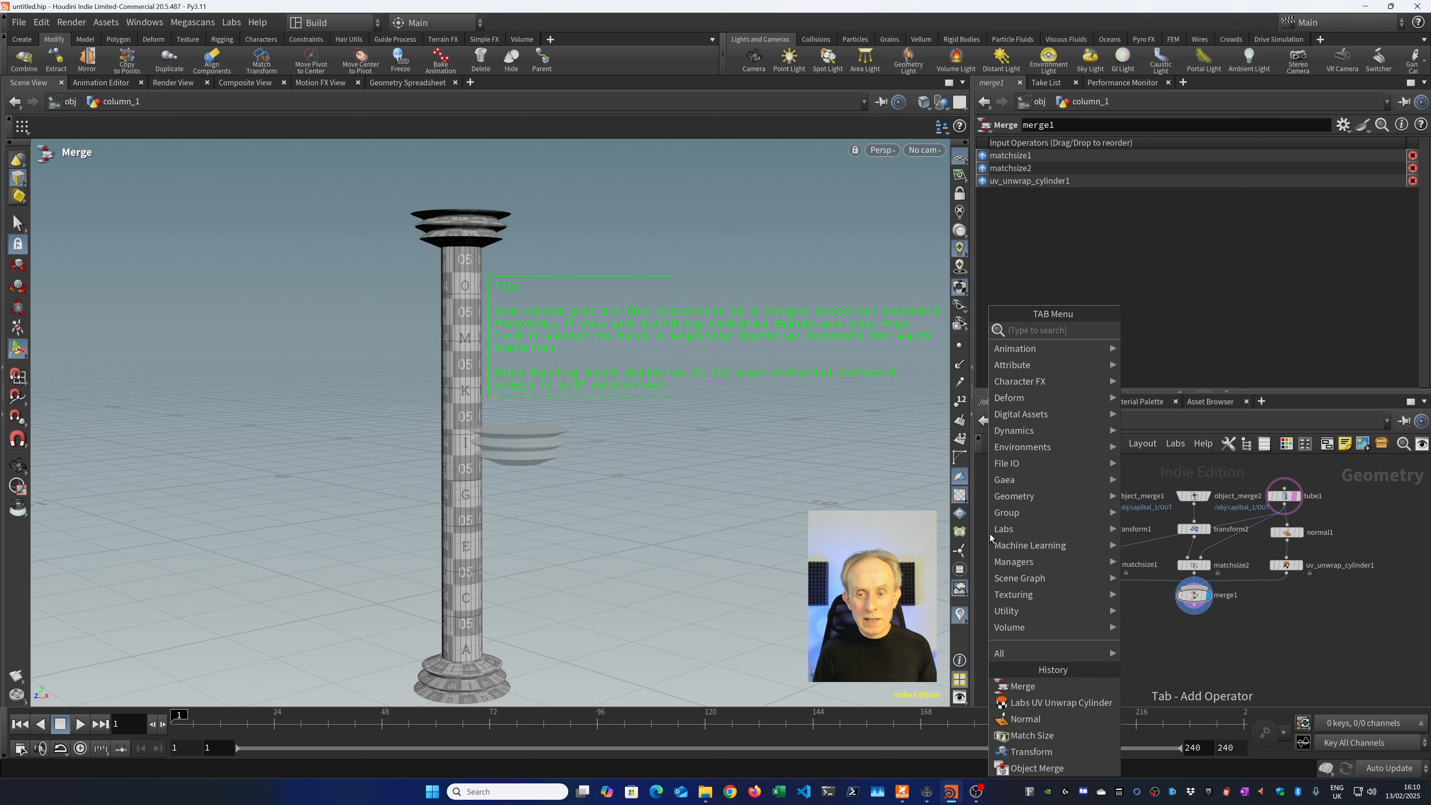
pyautogui.moveTo(1059, 567)
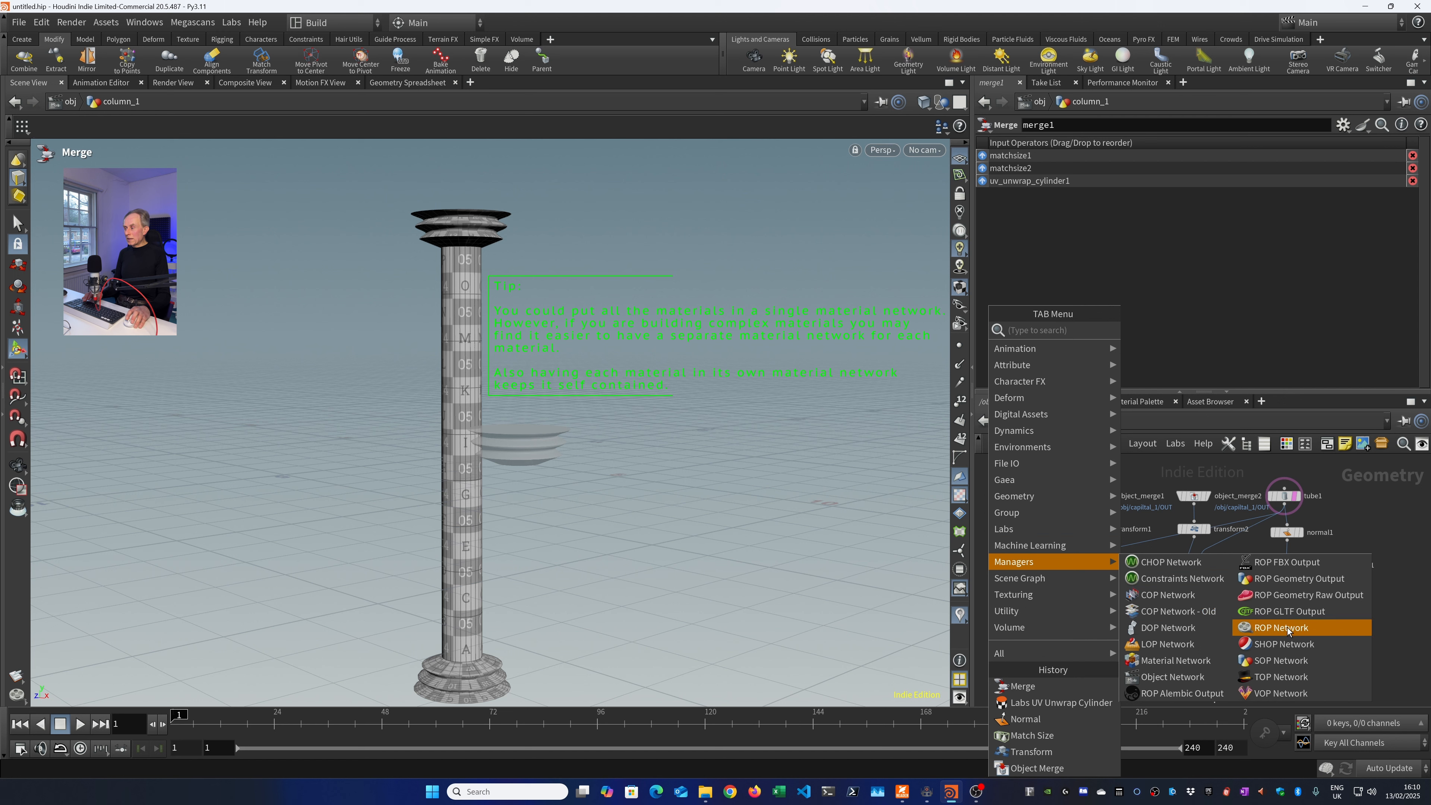
pyautogui.click(1180, 661)
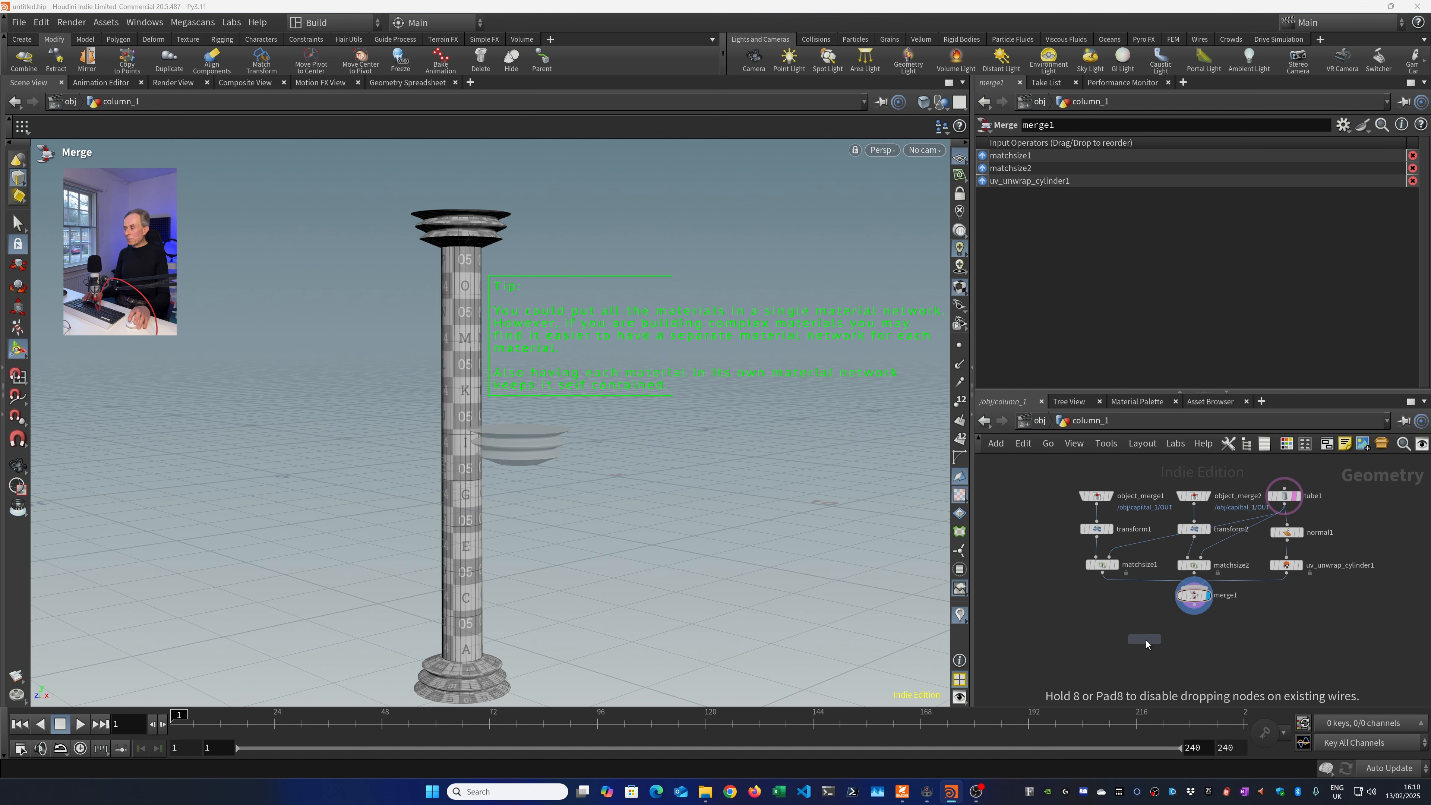
pyautogui.click(1019, 616)
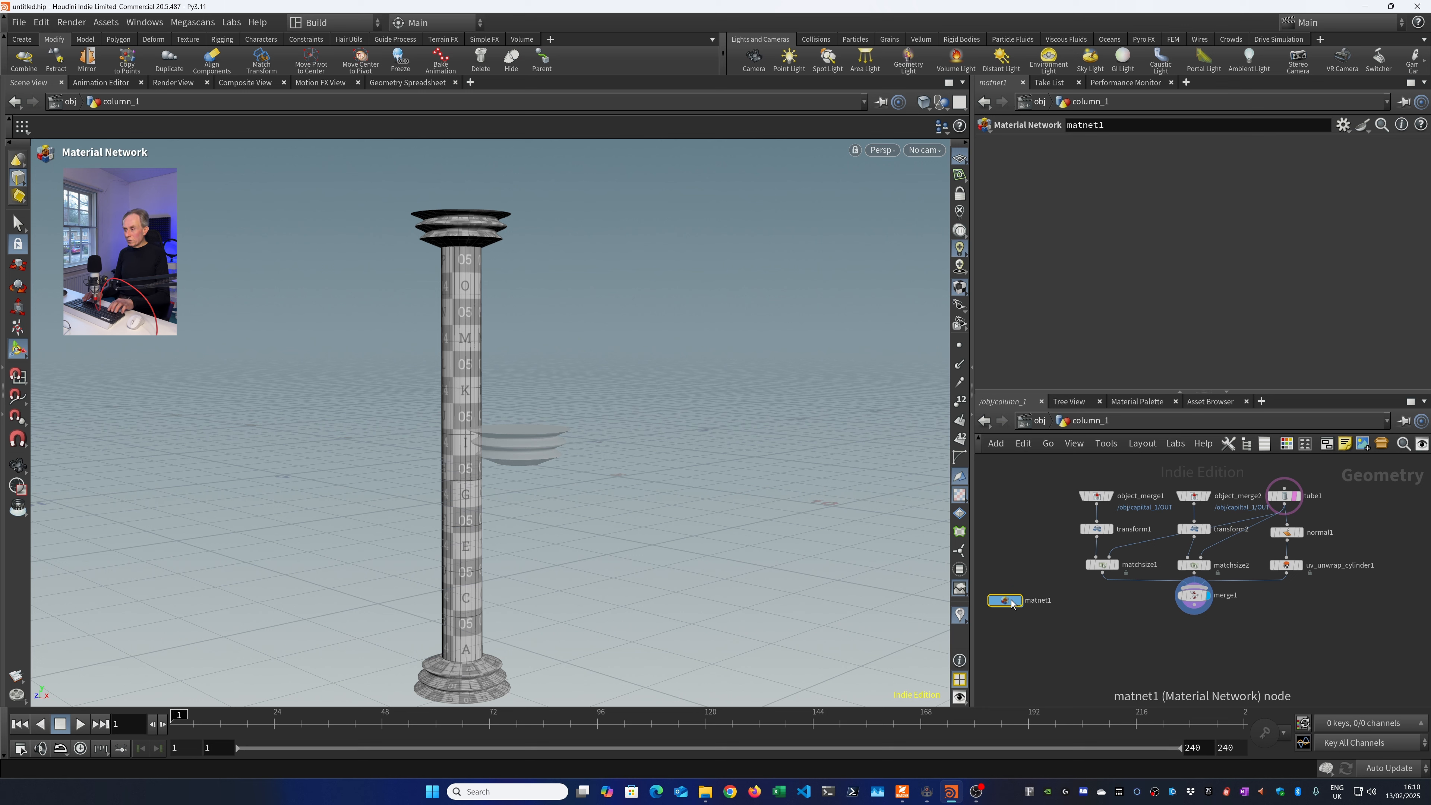
# Paste two copies of the Material Network node and spread all three in a row beside merge1.
pyautogui.hotkey('ctrl', 'v')
pyautogui.hotkey('ctrl', 'v')
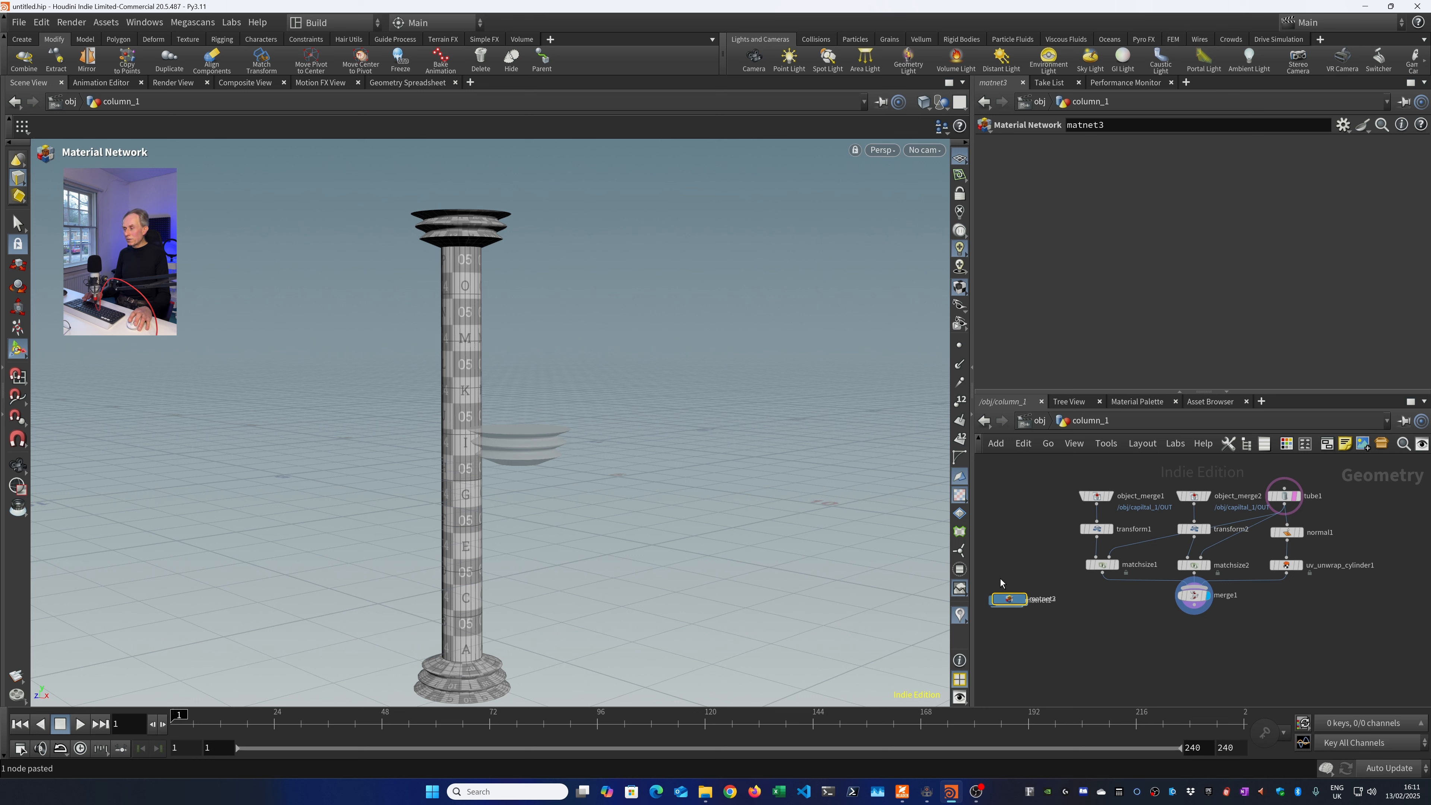
pyautogui.moveTo(1006, 598); pyautogui.dragTo(1126, 599)
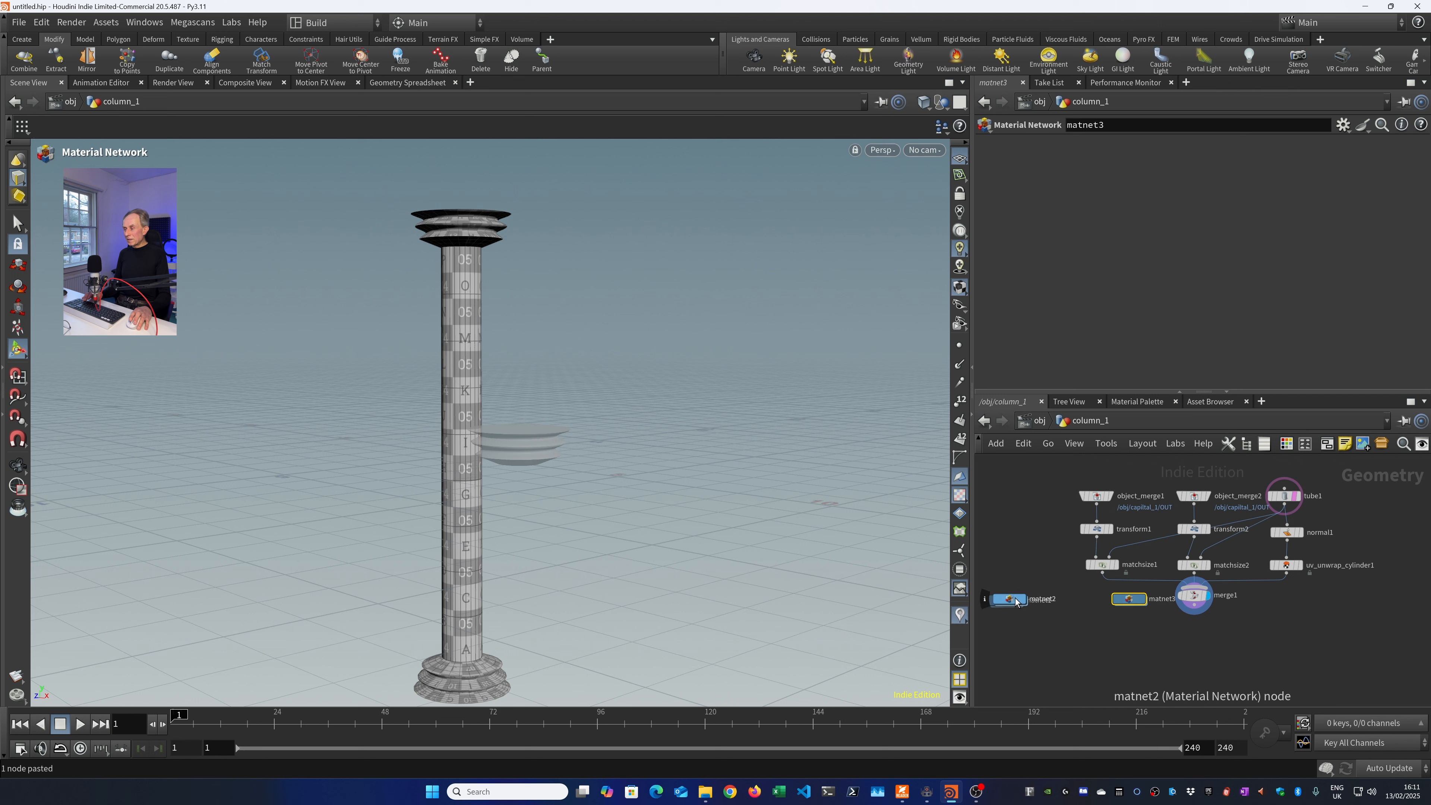
pyautogui.moveTo(1016, 602); pyautogui.dragTo(1063, 605)
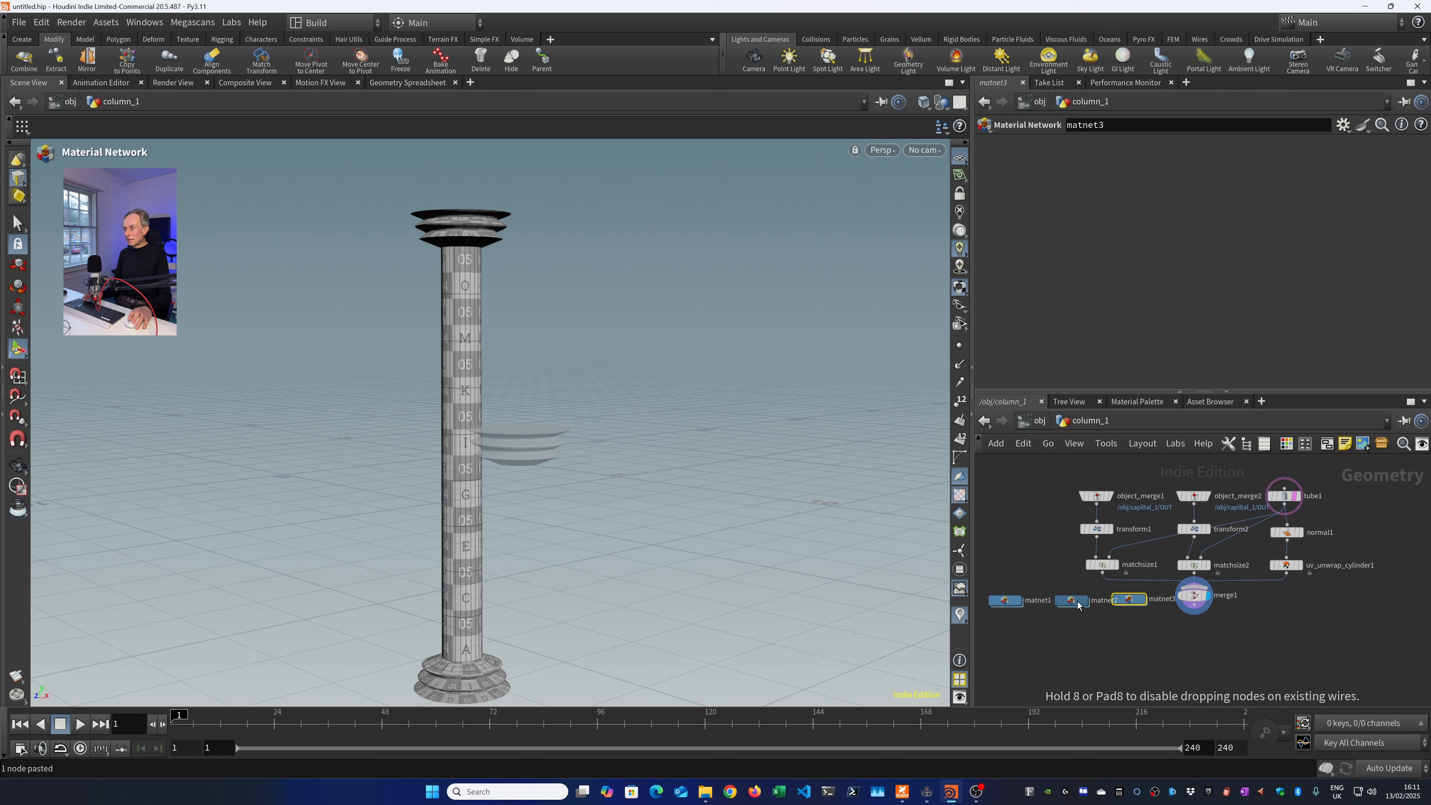
pyautogui.moveTo(1135, 601); pyautogui.dragTo(1147, 604)
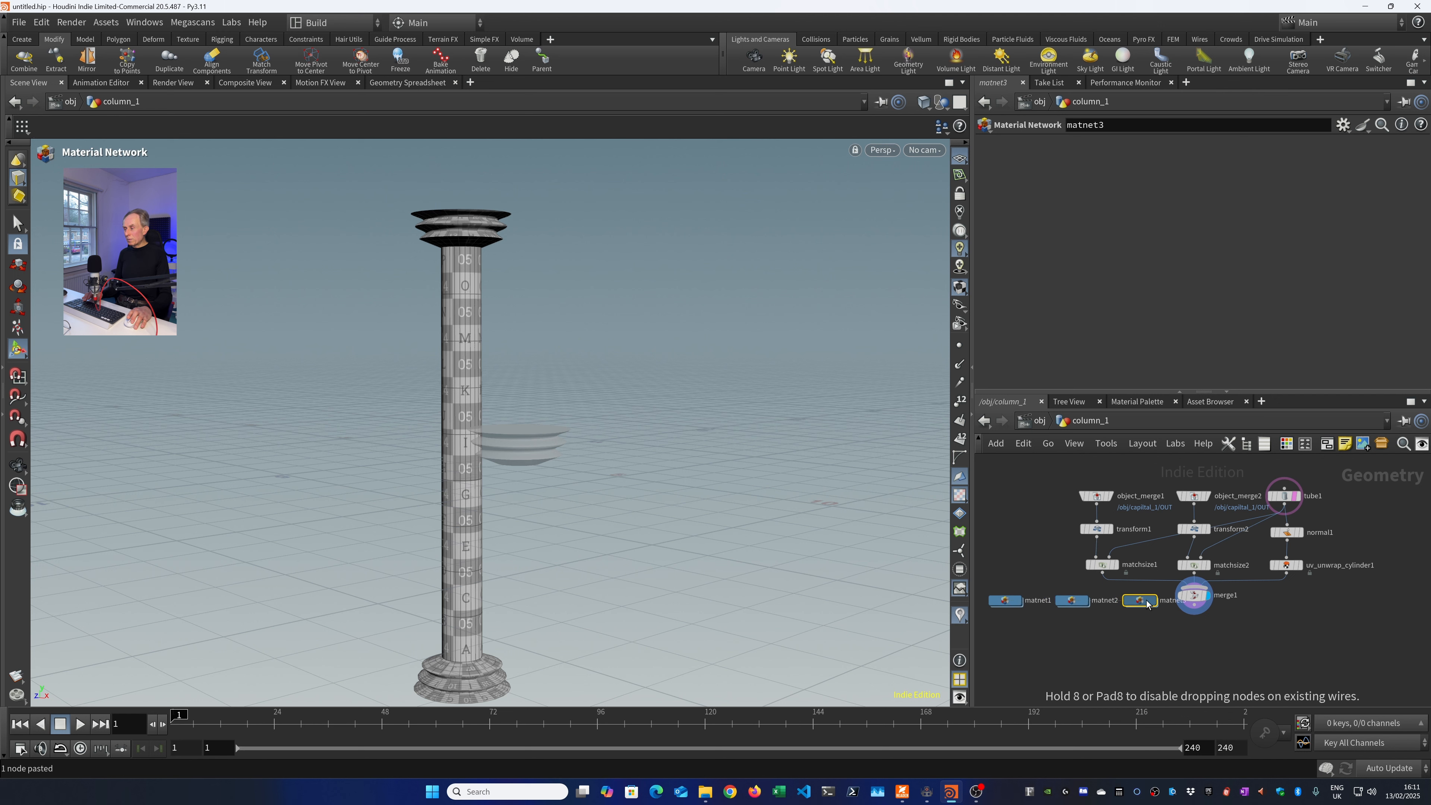
# Insert a Material node on the wire between matchsize1 and merge1.
pyautogui.moveTo(992, 622); pyautogui.dragTo(1095, 600)
pyautogui.click(1126, 625)
pyautogui.hotkey('space', 'h')
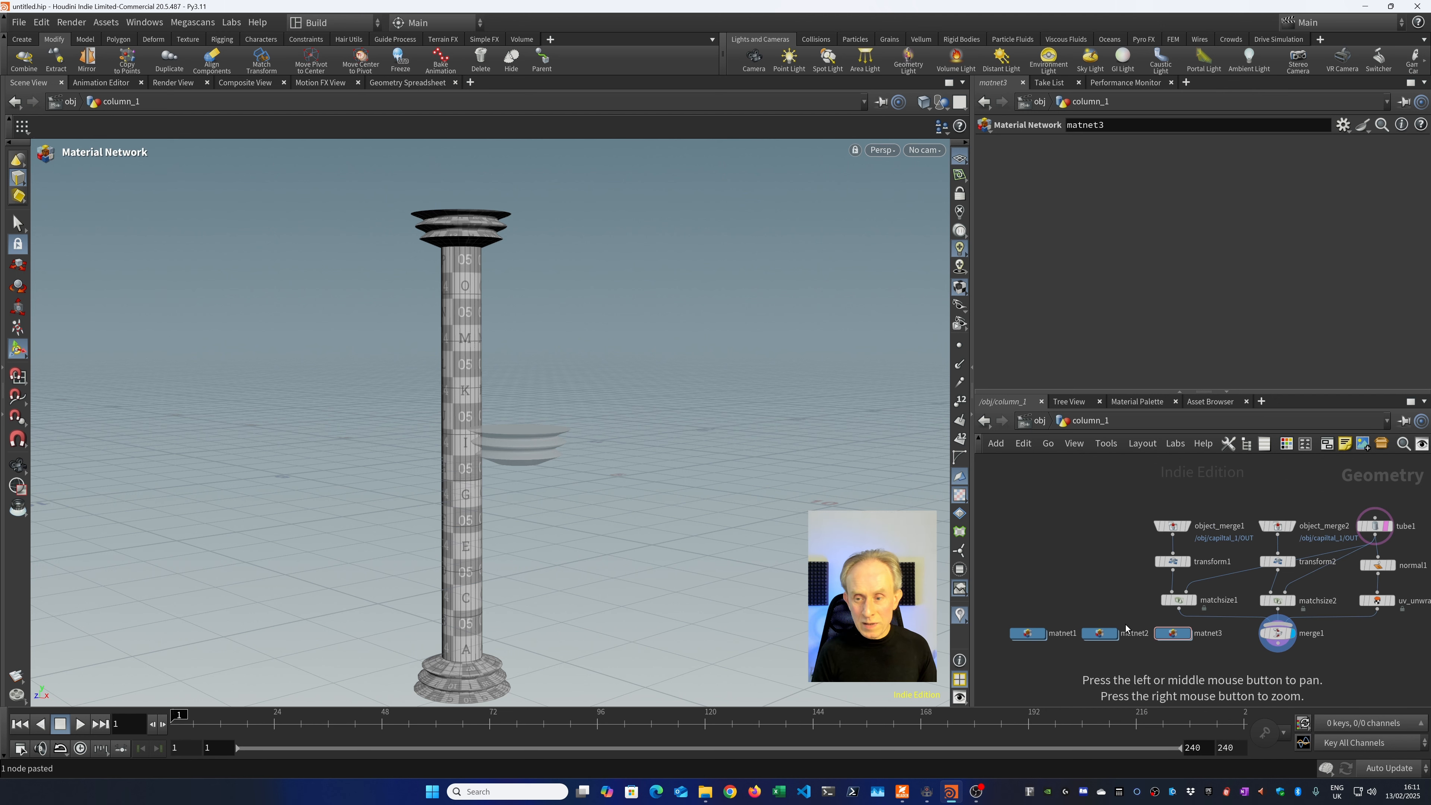
pyautogui.moveTo(1276, 635)
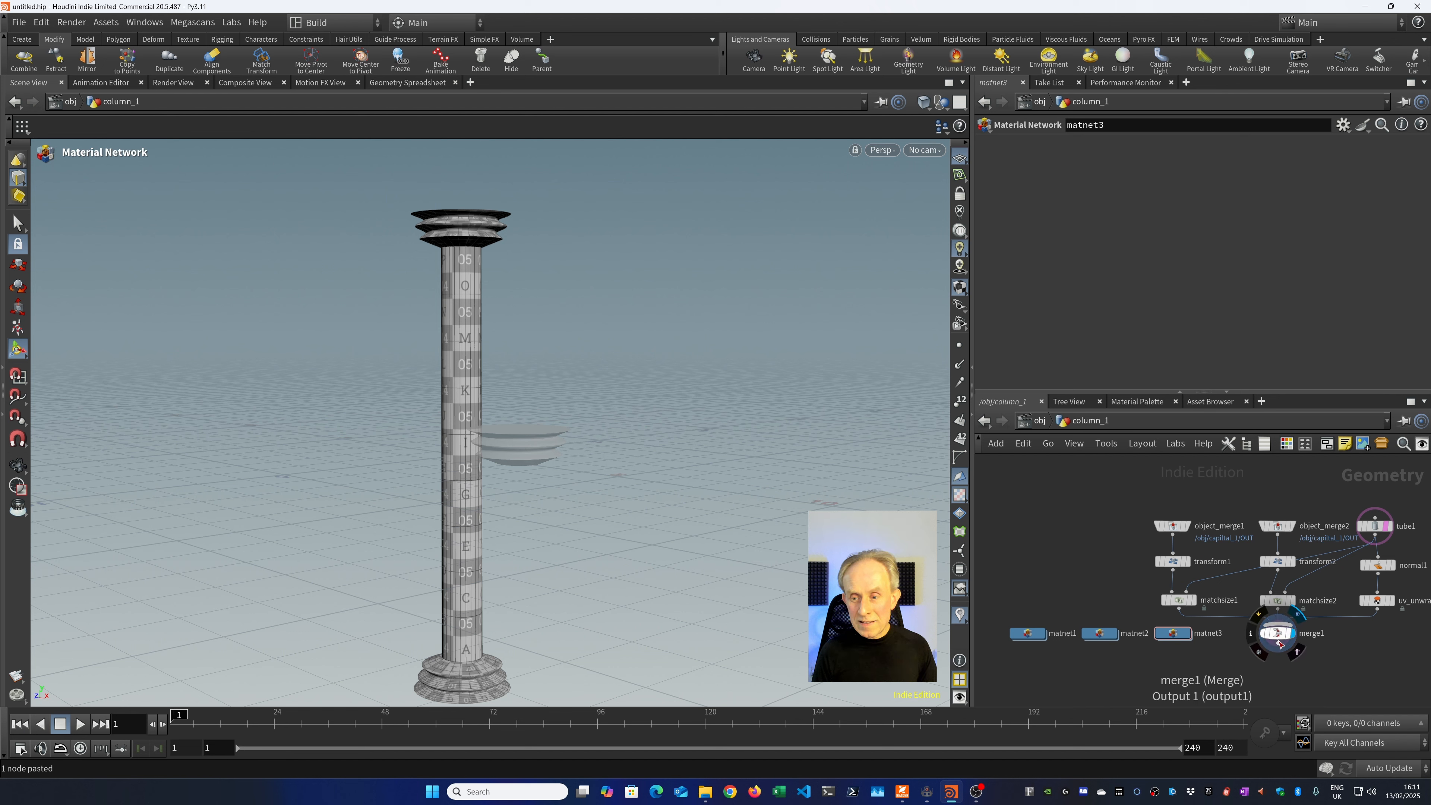
pyautogui.rightClick(1235, 618)
pyautogui.click(1250, 646)
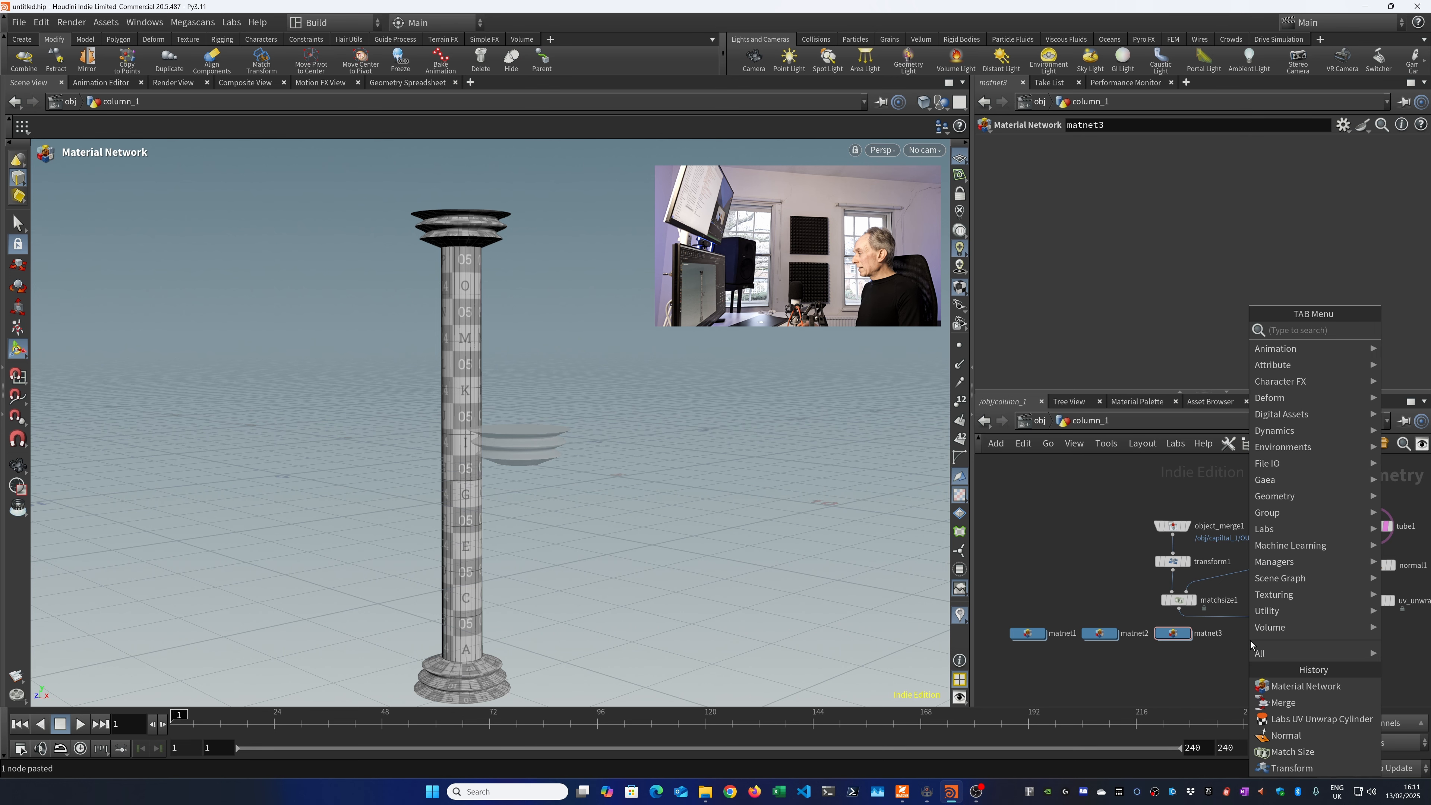
pyautogui.write('mater')
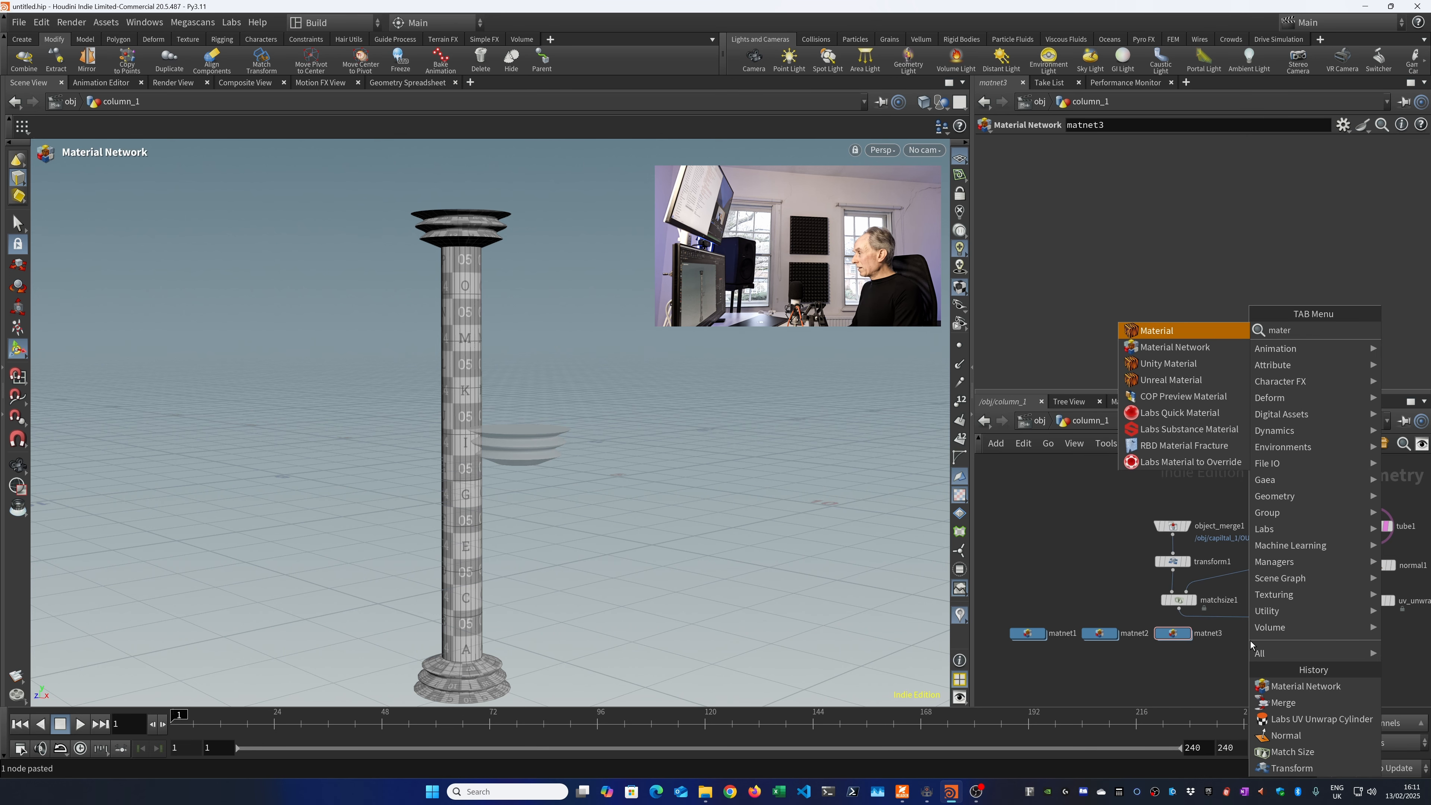
pyautogui.press('Return')
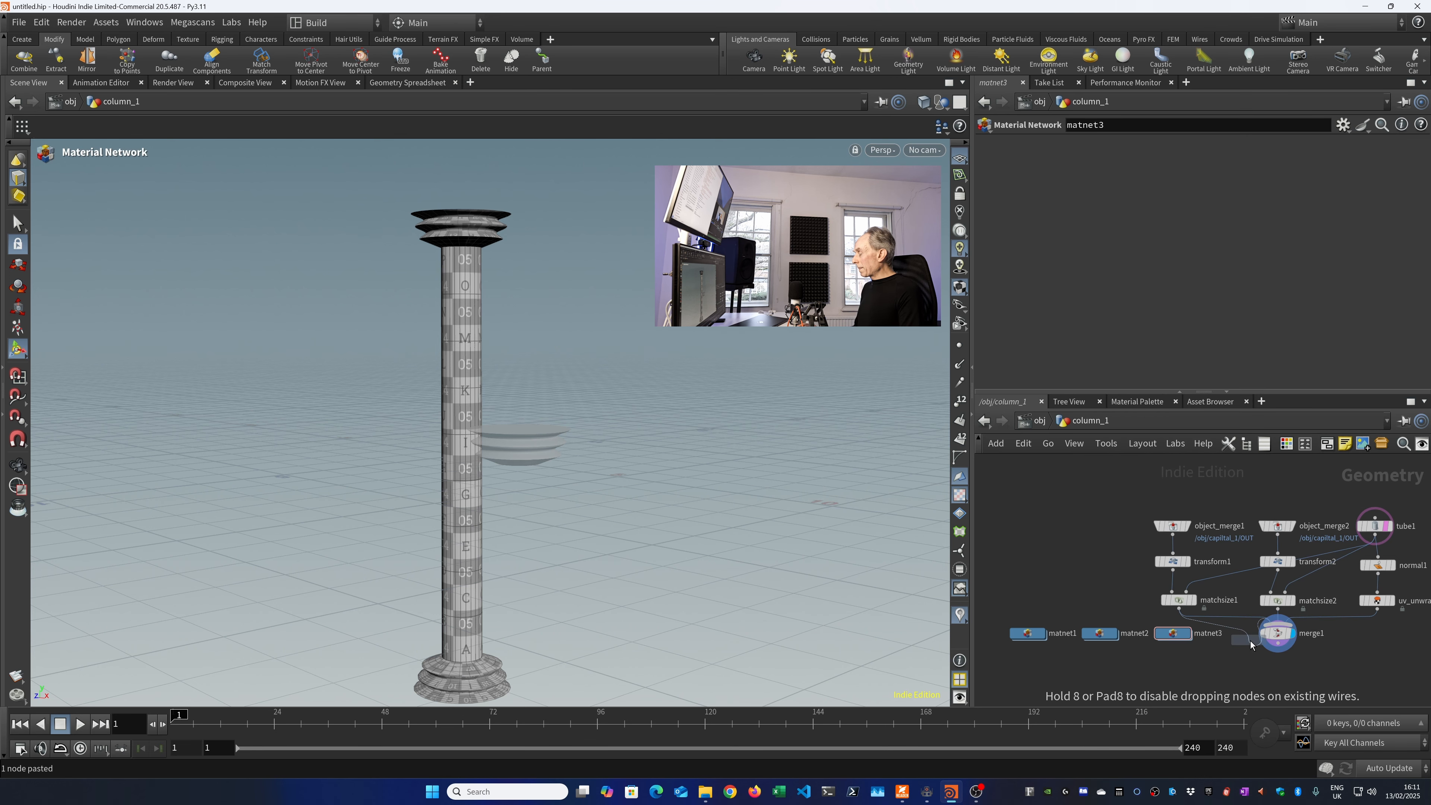
pyautogui.click(1239, 624)
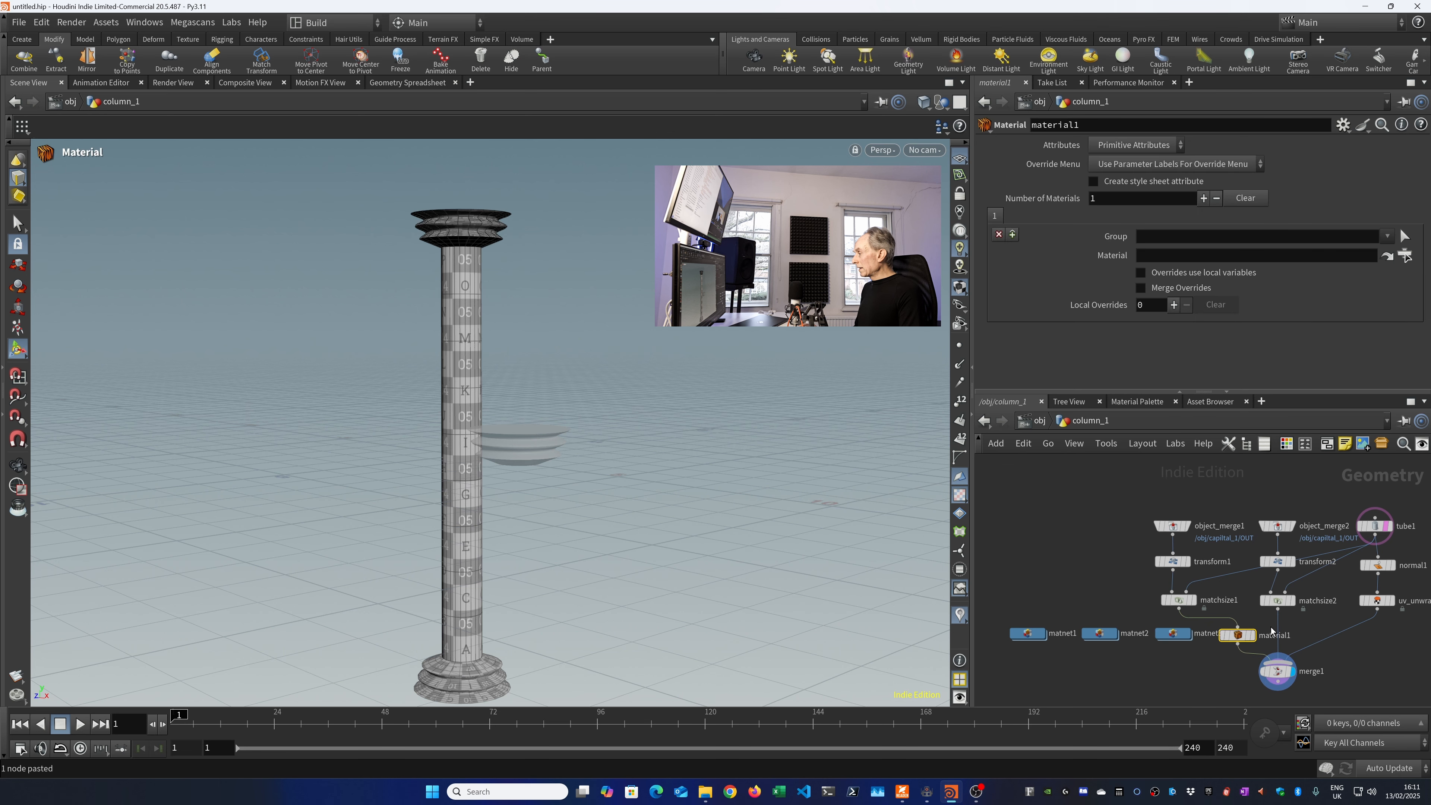
# Insert a second Material node on the wire between matchsize2 and merge1.
pyautogui.moveTo(1247, 637)
pyautogui.press('Tab')
pyautogui.moveTo(1292, 628)
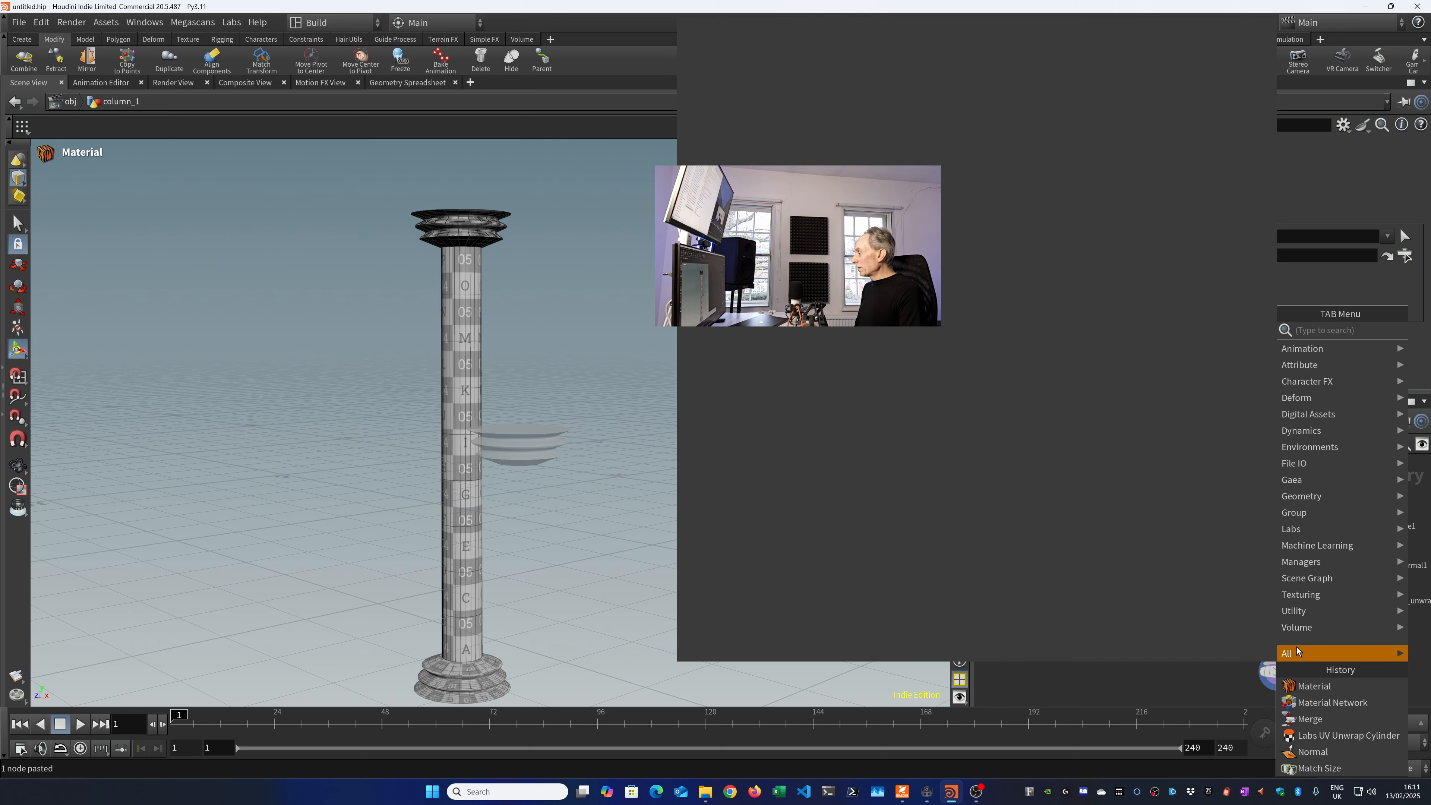
pyautogui.press('Escape')
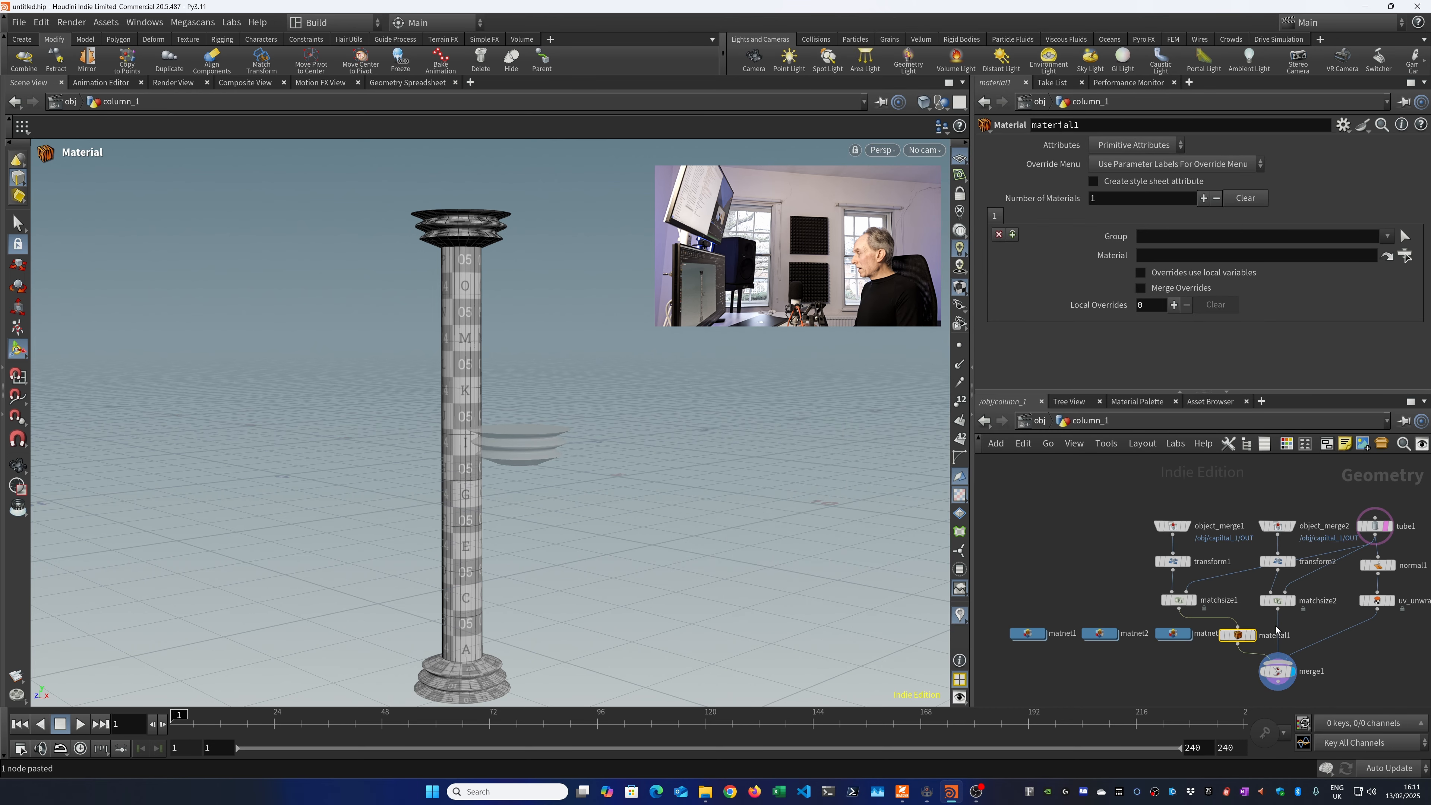
pyautogui.rightClick(1277, 627)
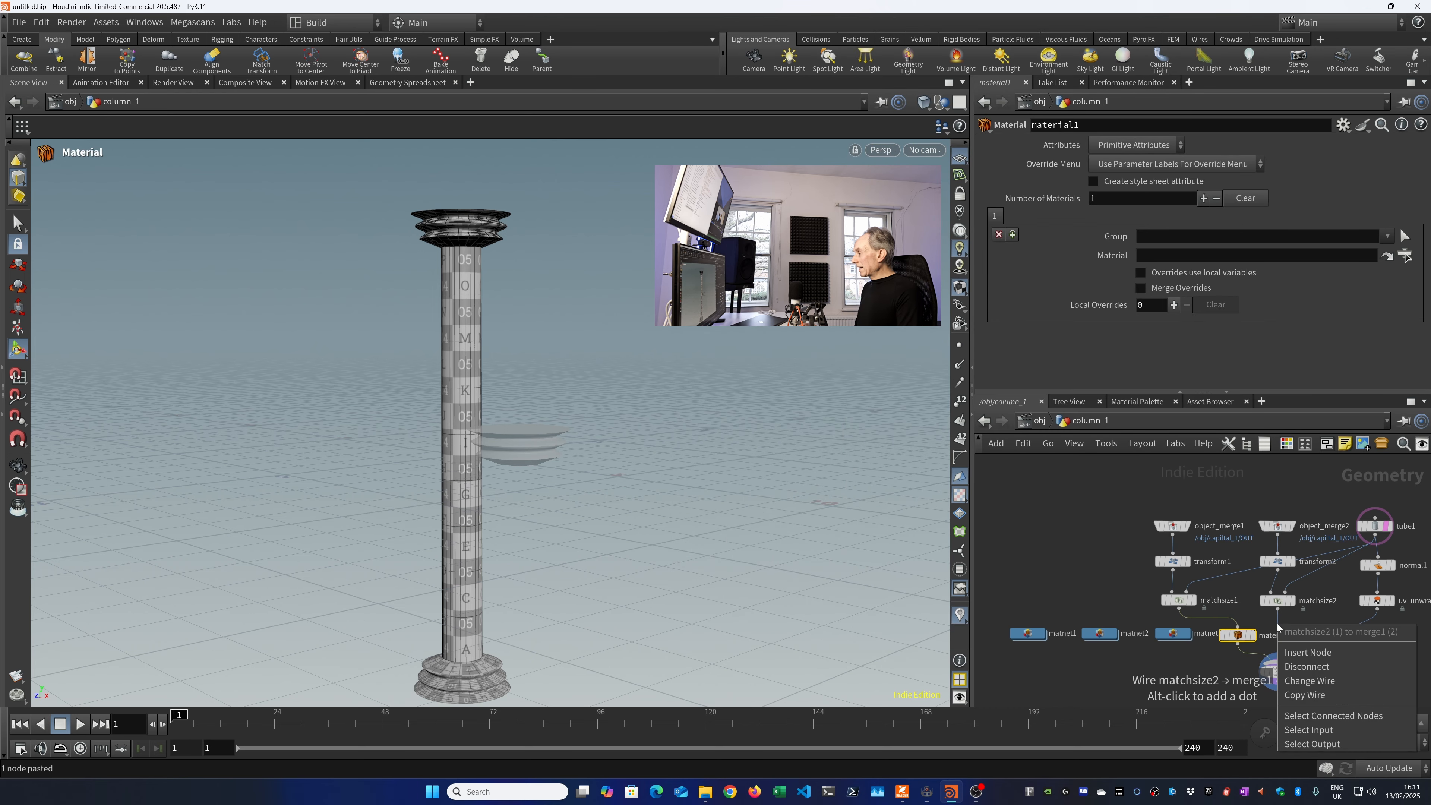
pyautogui.click(1299, 652)
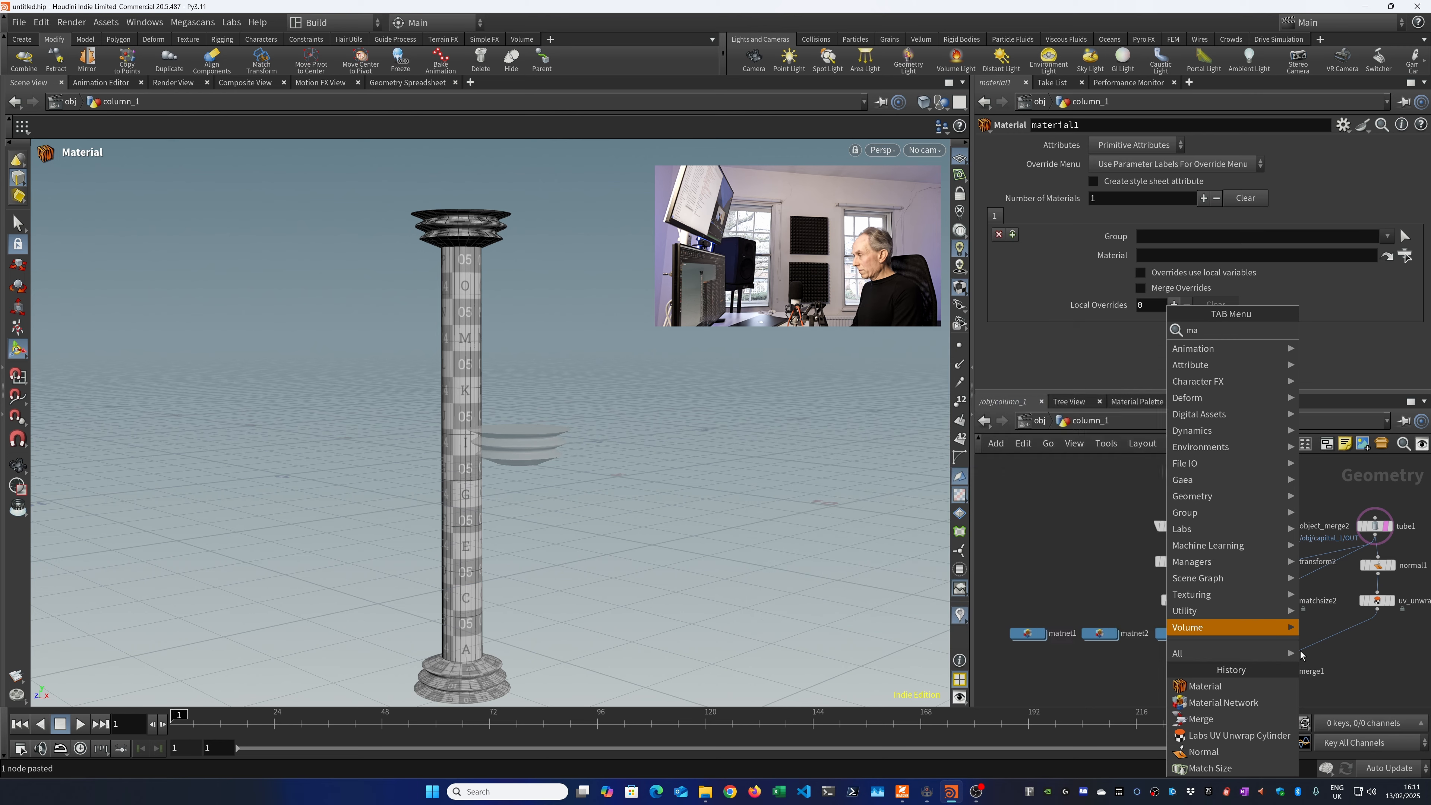
pyautogui.write('mat')
pyautogui.press('Return')
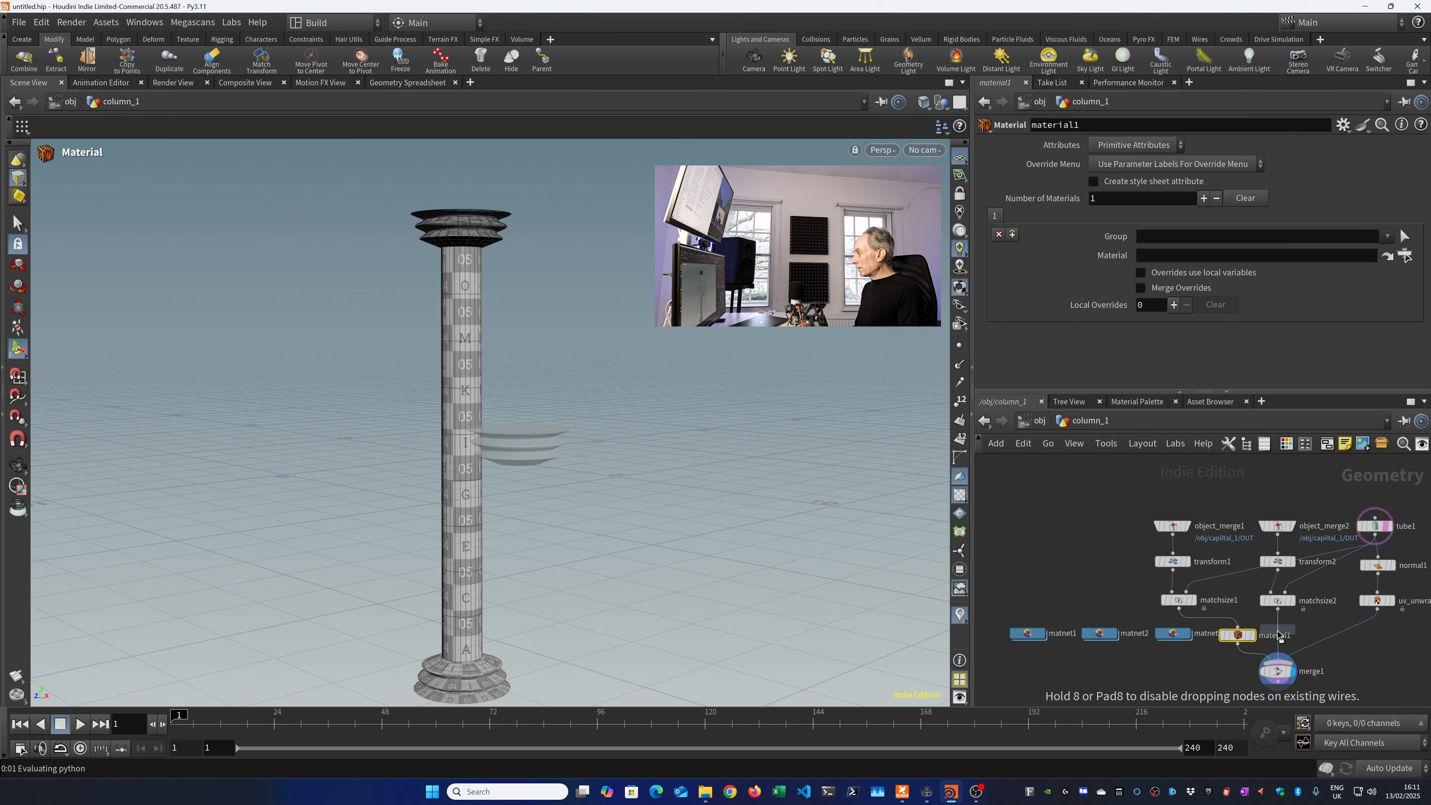
pyautogui.click(1277, 631)
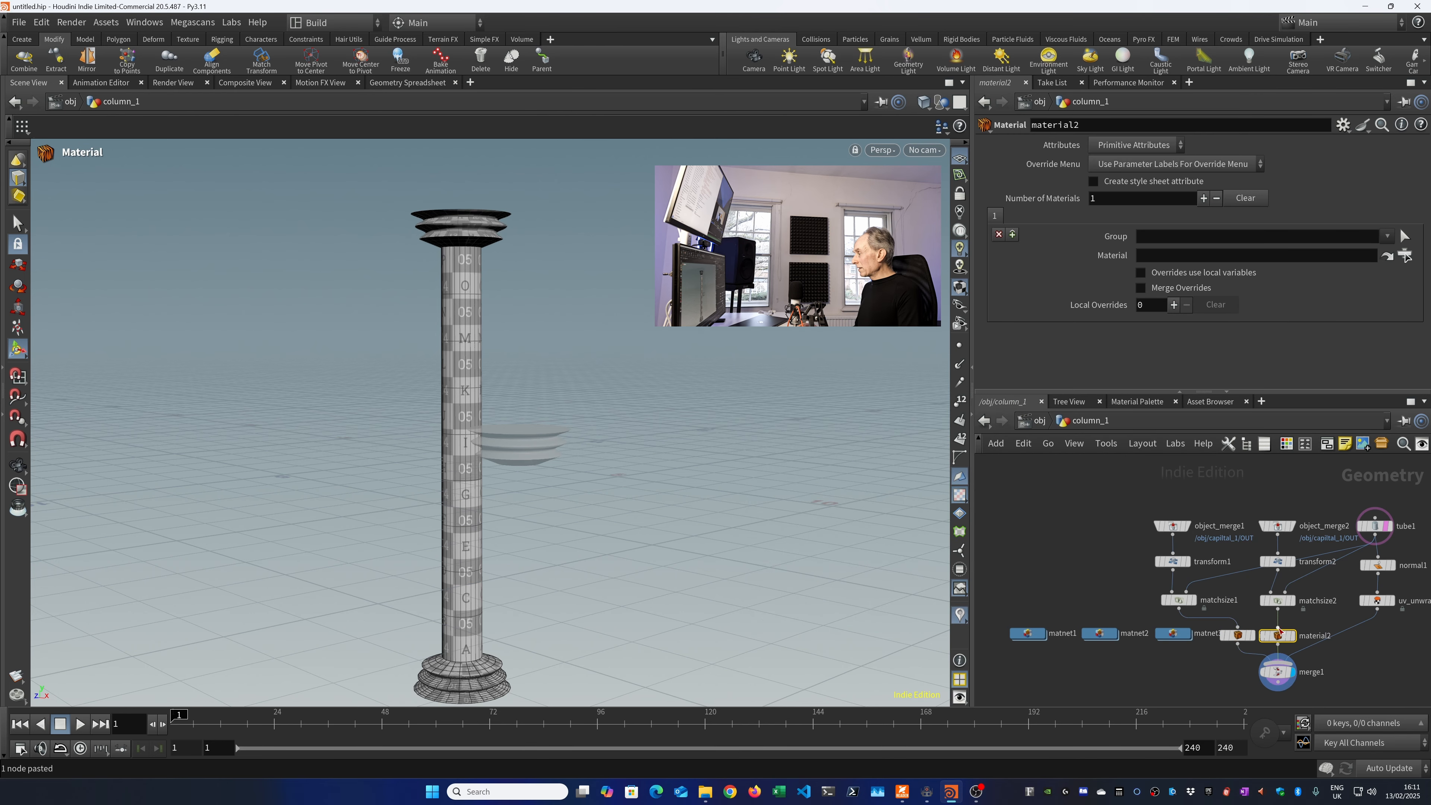
# Insert a third Material node between uv_unwrap_cylinder1 and merge1, and align it directly beneath uv_unwrap_cylinder1.
pyautogui.rightClick(1350, 633)
pyautogui.click(1339, 658)
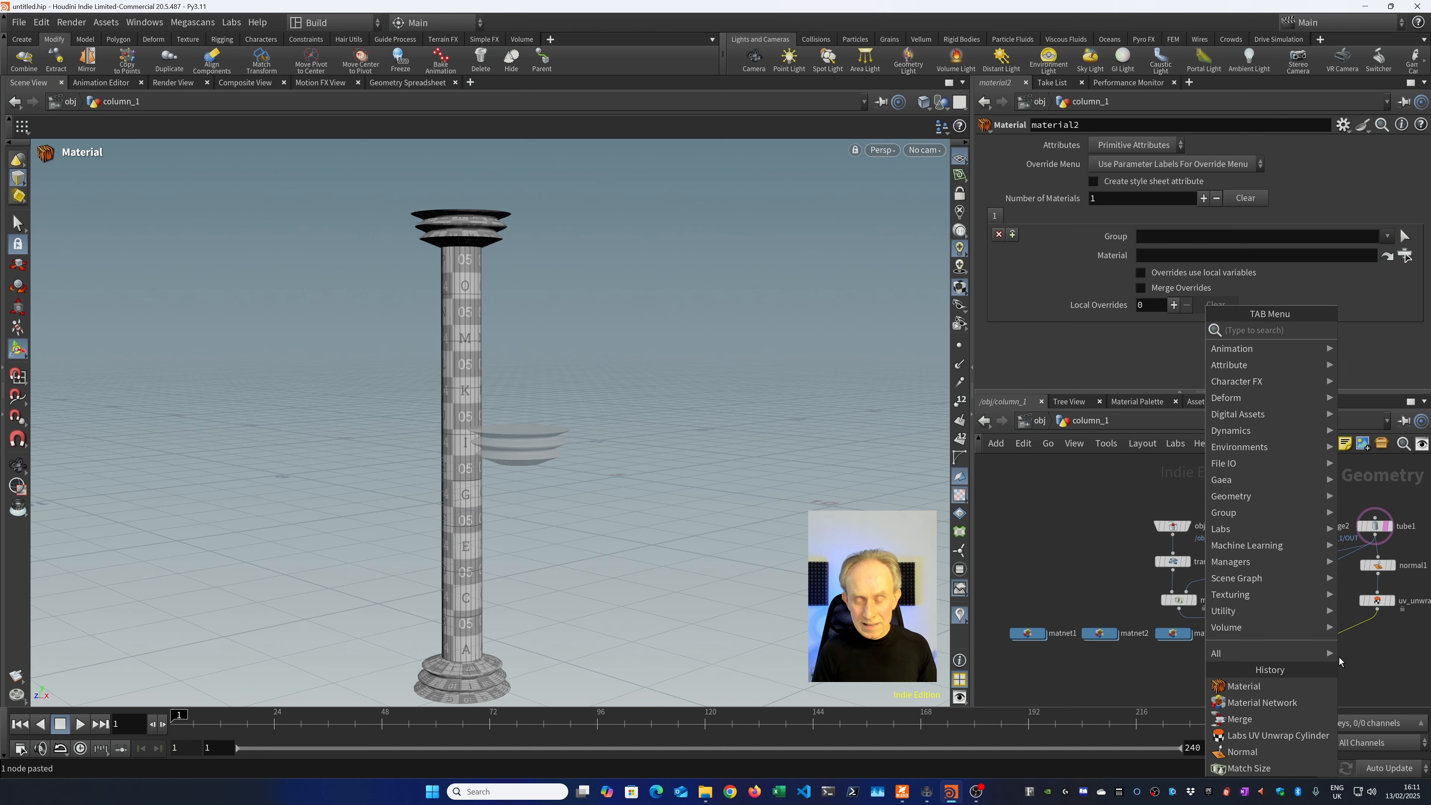
pyautogui.write('mater')
pyautogui.press('Return')
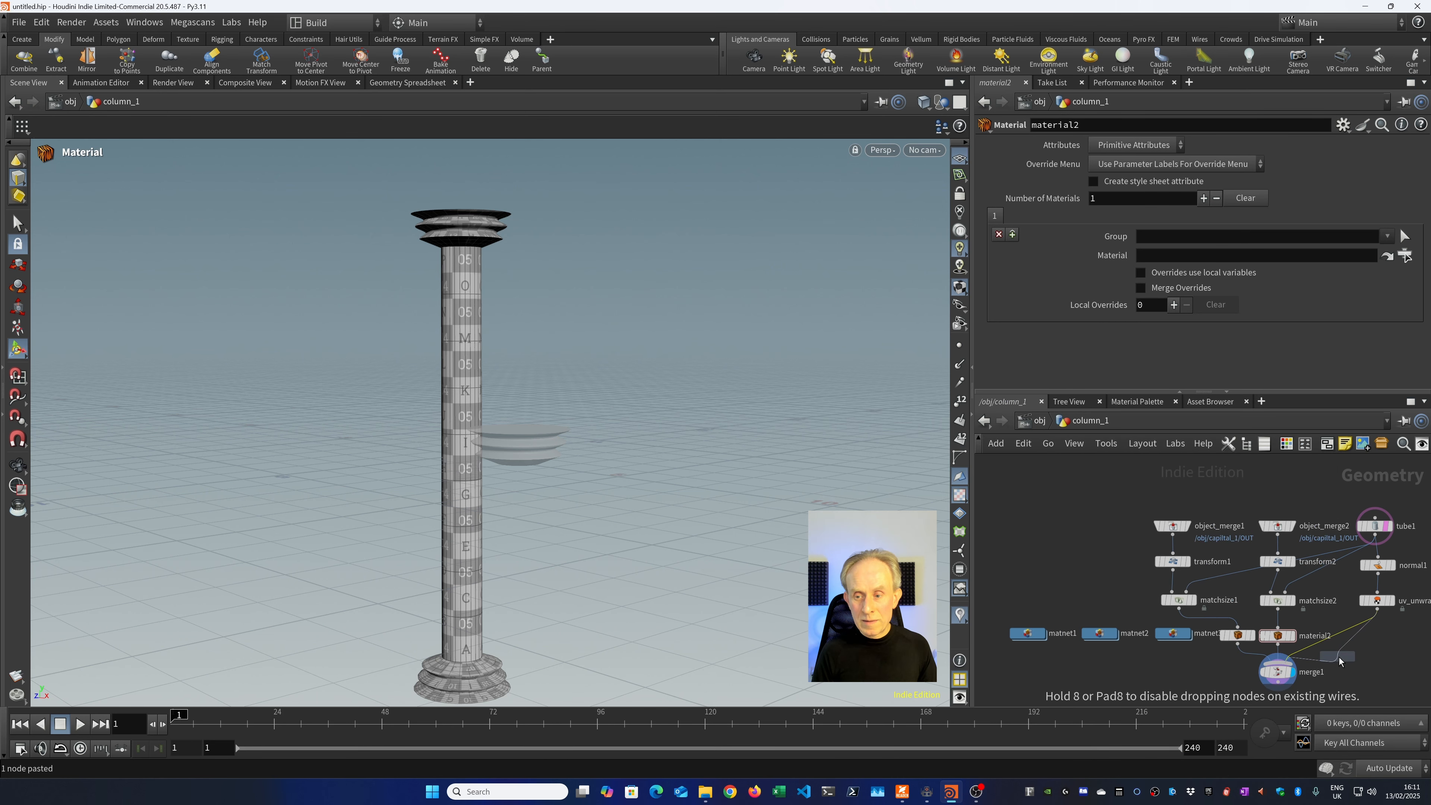
pyautogui.click(1337, 637)
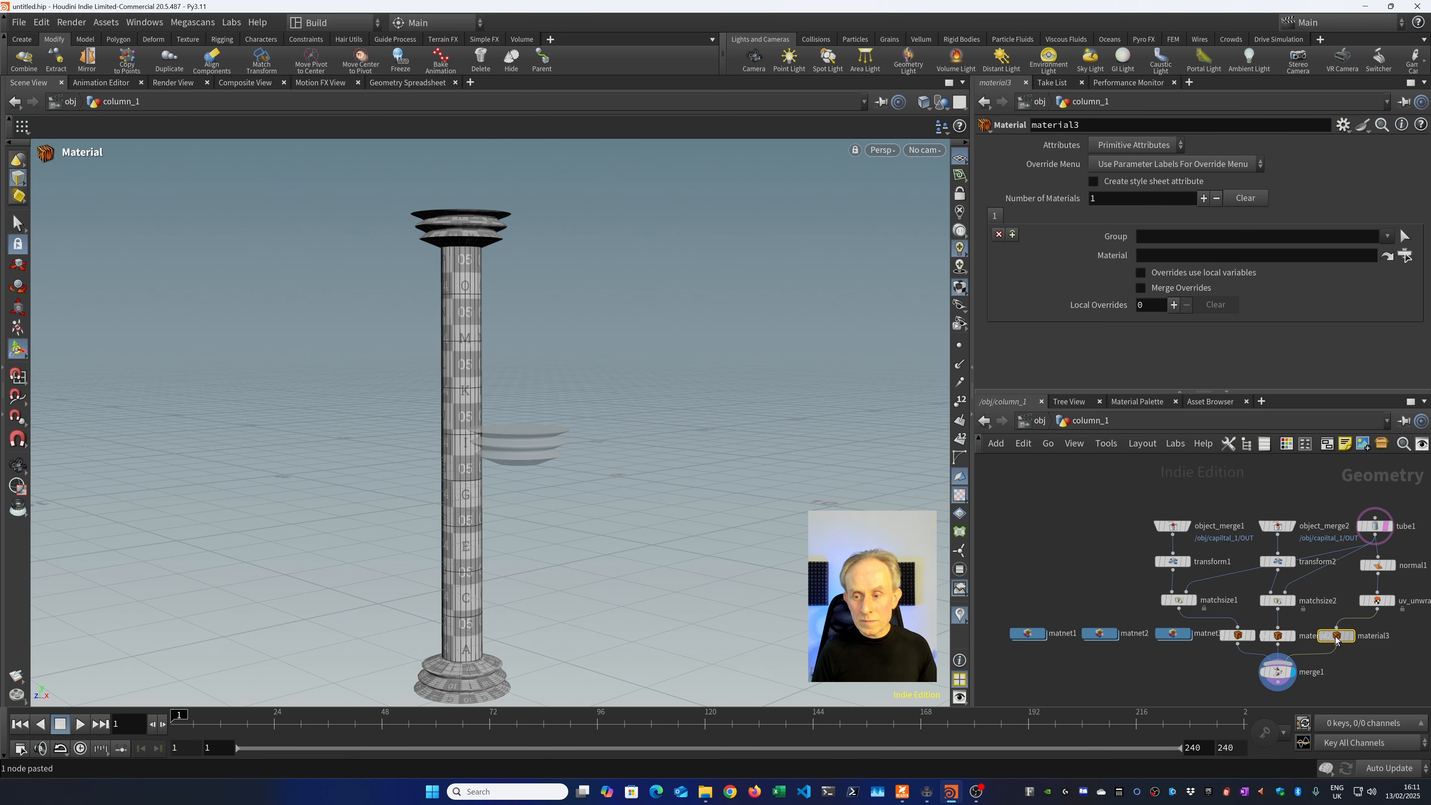
pyautogui.moveTo(1337, 637); pyautogui.dragTo(1377, 637)
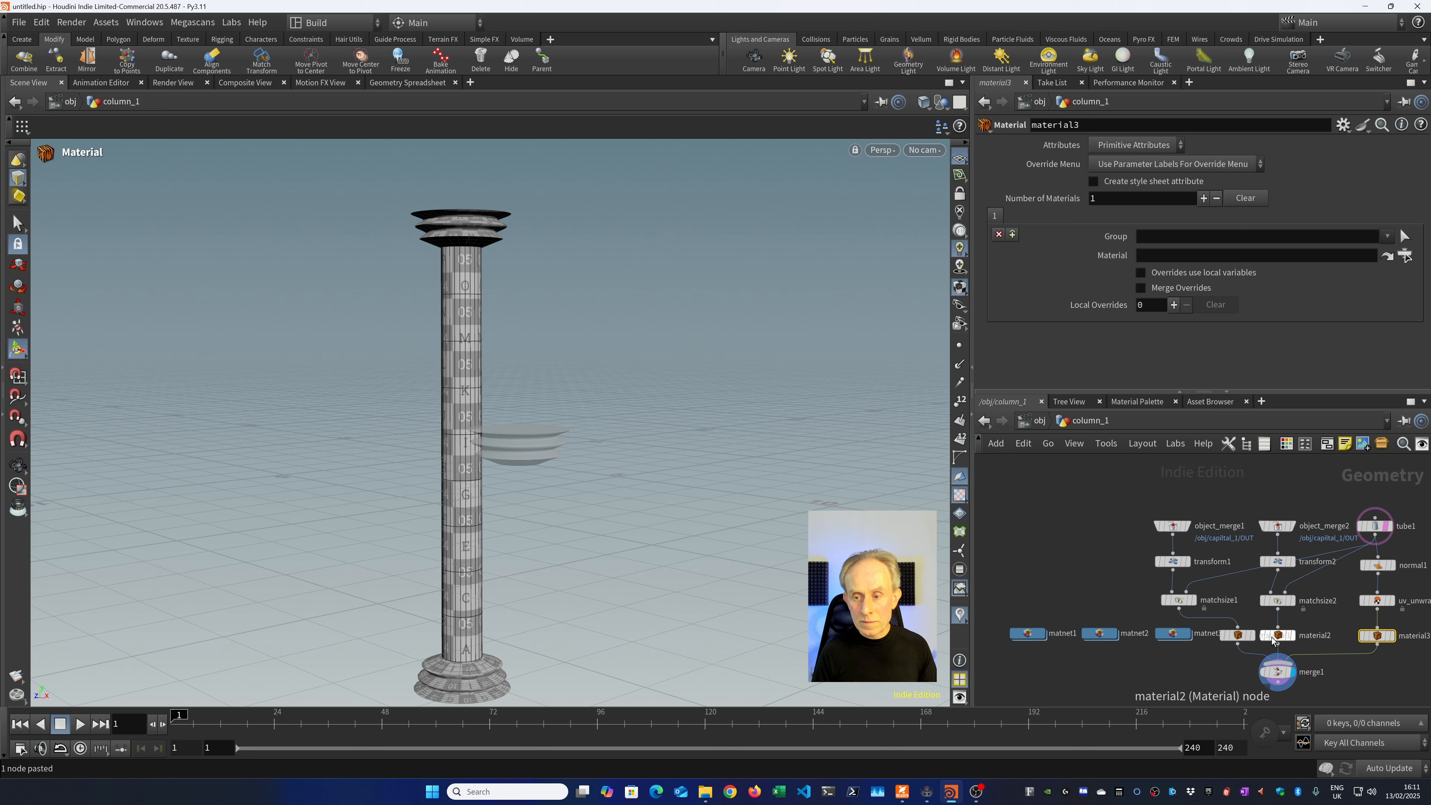
# Shift the three Material Network nodes away from the geometry chain and align material1 directly beneath matchsize1.
pyautogui.moveTo(1021, 616); pyautogui.dragTo(1177, 642)
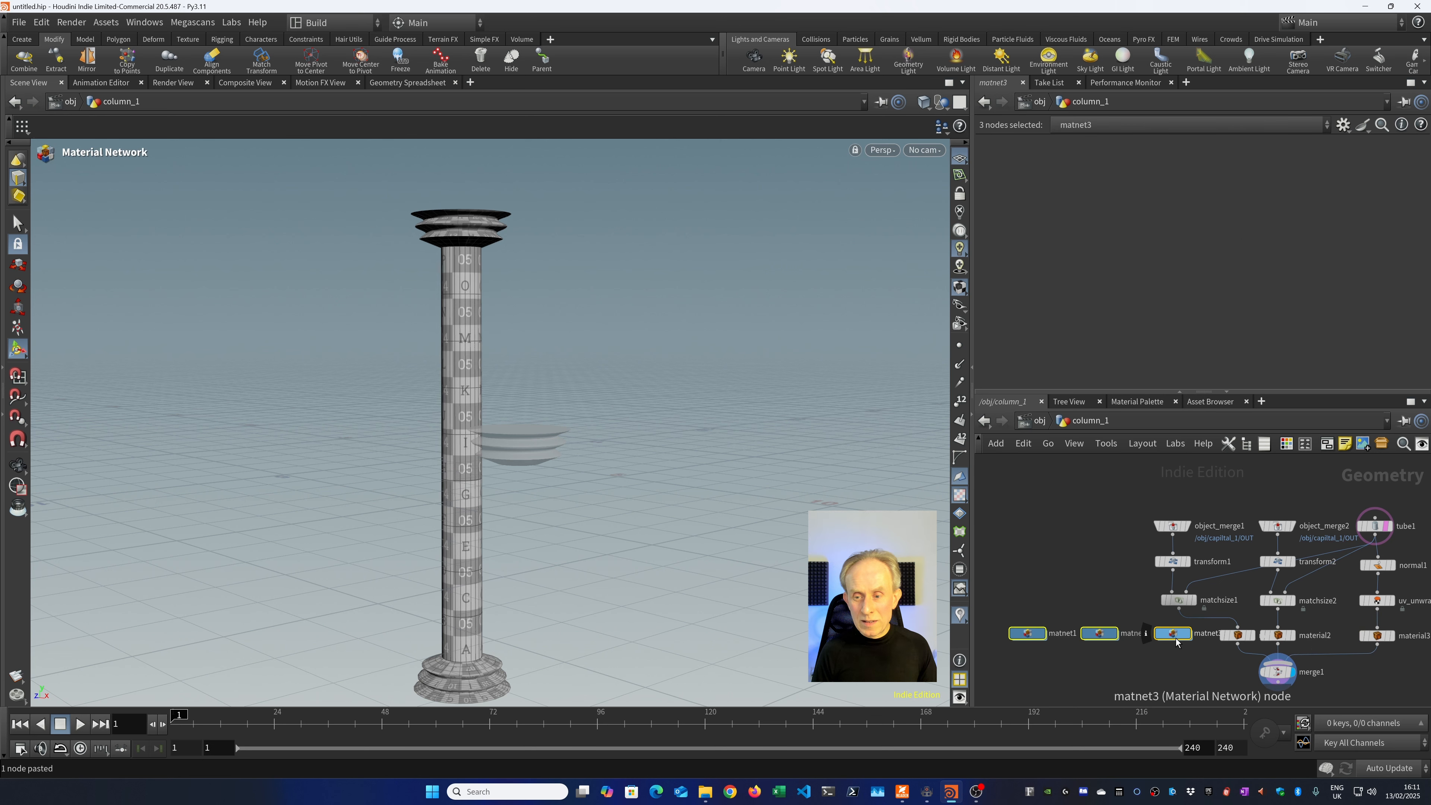
pyautogui.click(1221, 657)
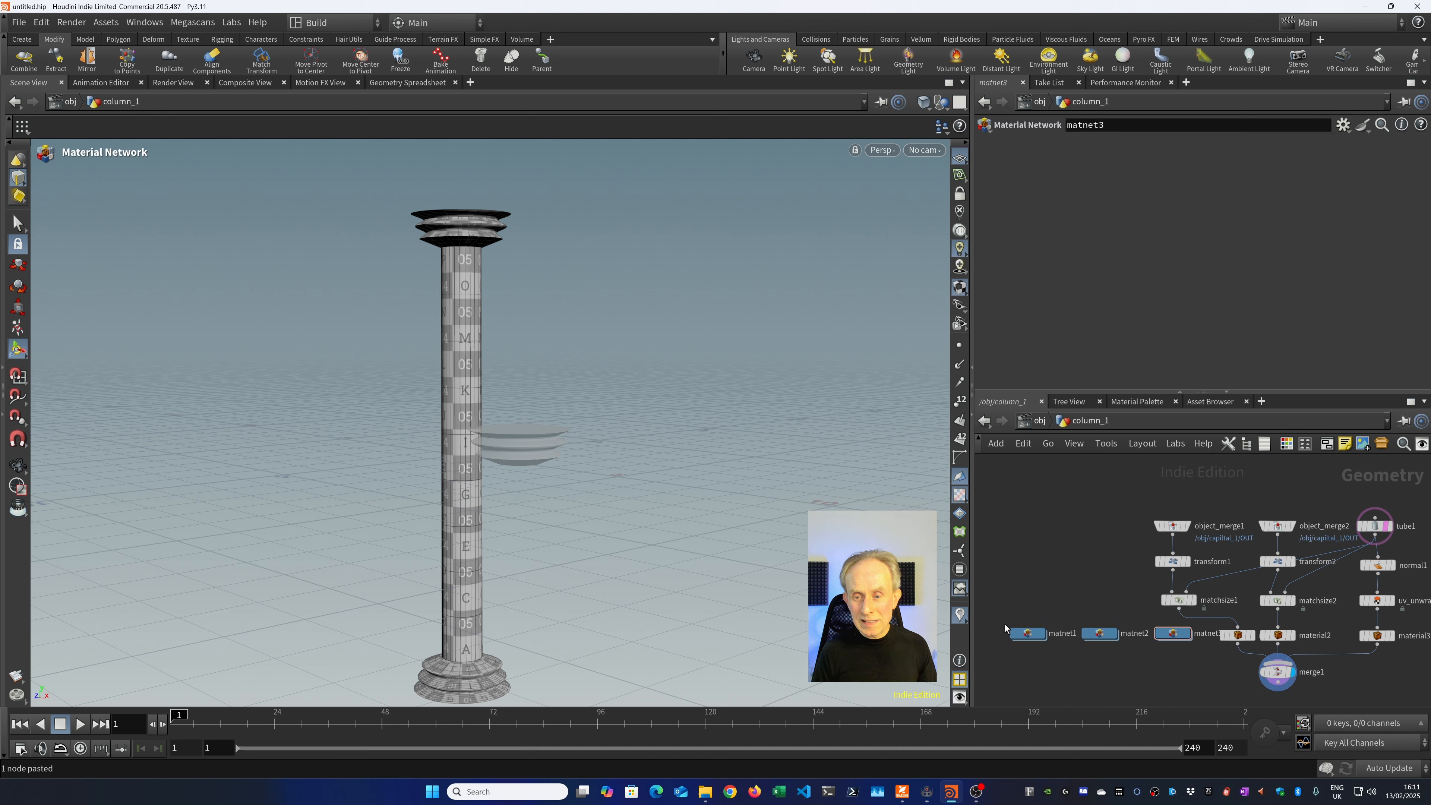
pyautogui.moveTo(1004, 657); pyautogui.dragTo(1189, 637)
pyautogui.click(1138, 661)
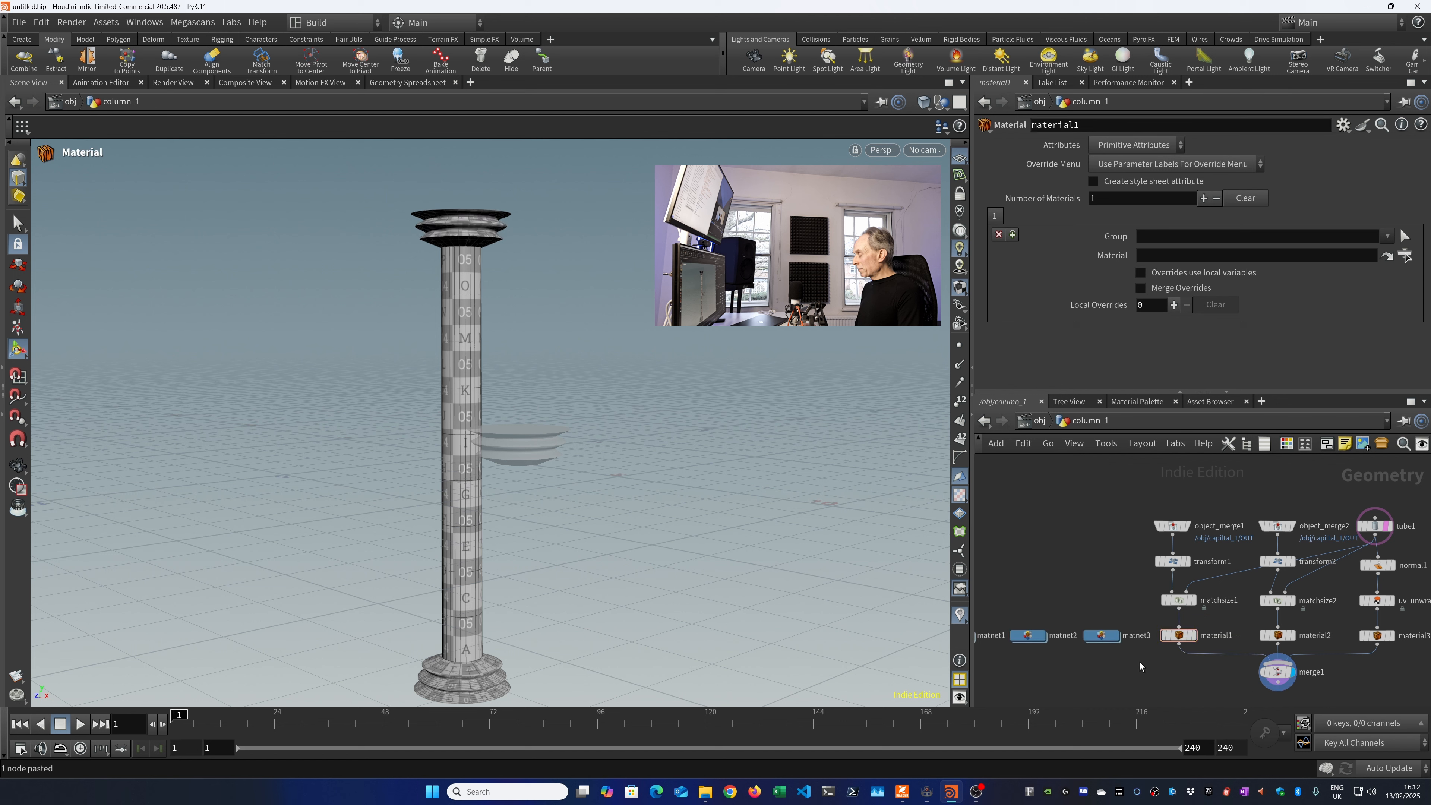
pyautogui.press('h')
# Enter matnet1 and add a MtlX Standard Surface shader node.
pyautogui.doubleClick(1021, 614)
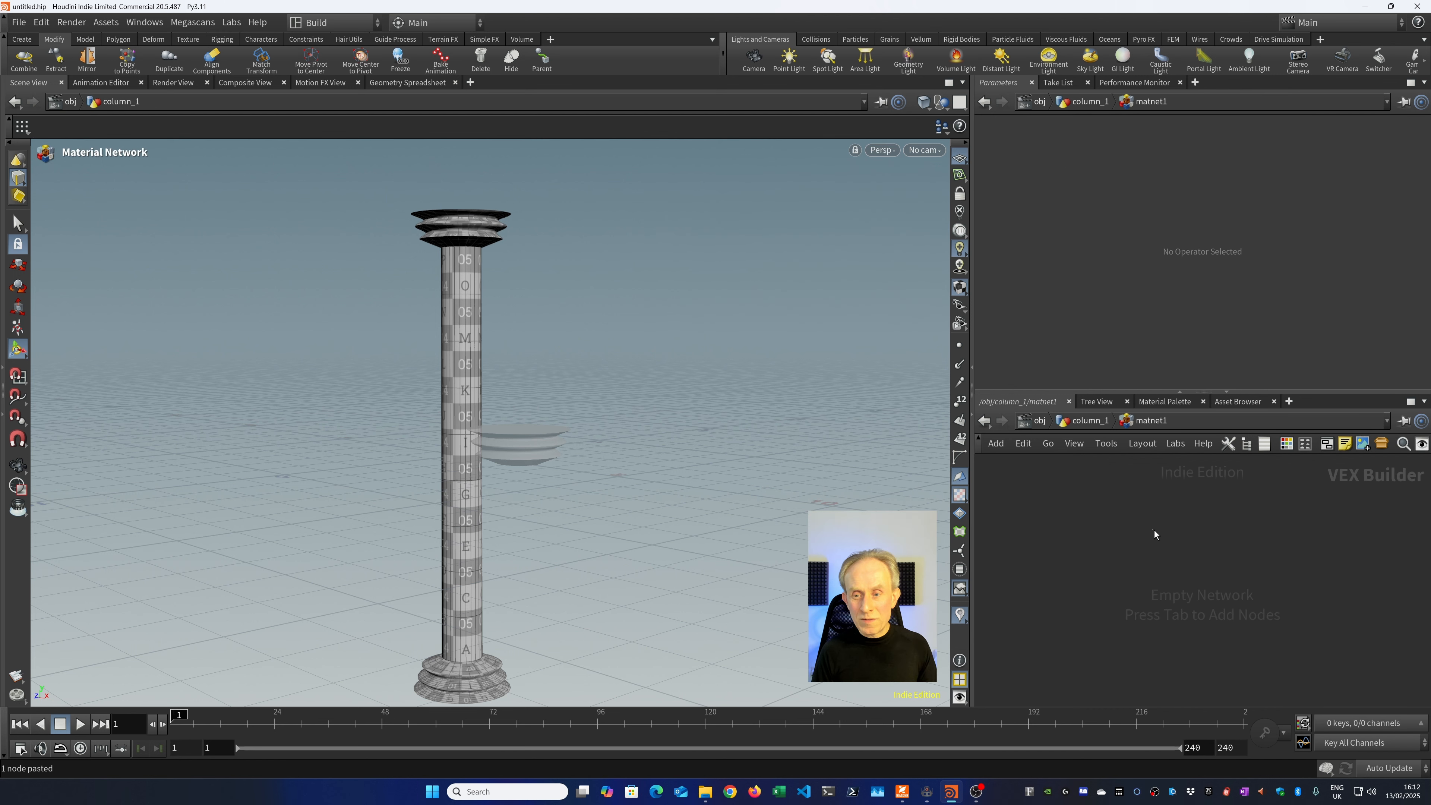
pyautogui.press('Tab')
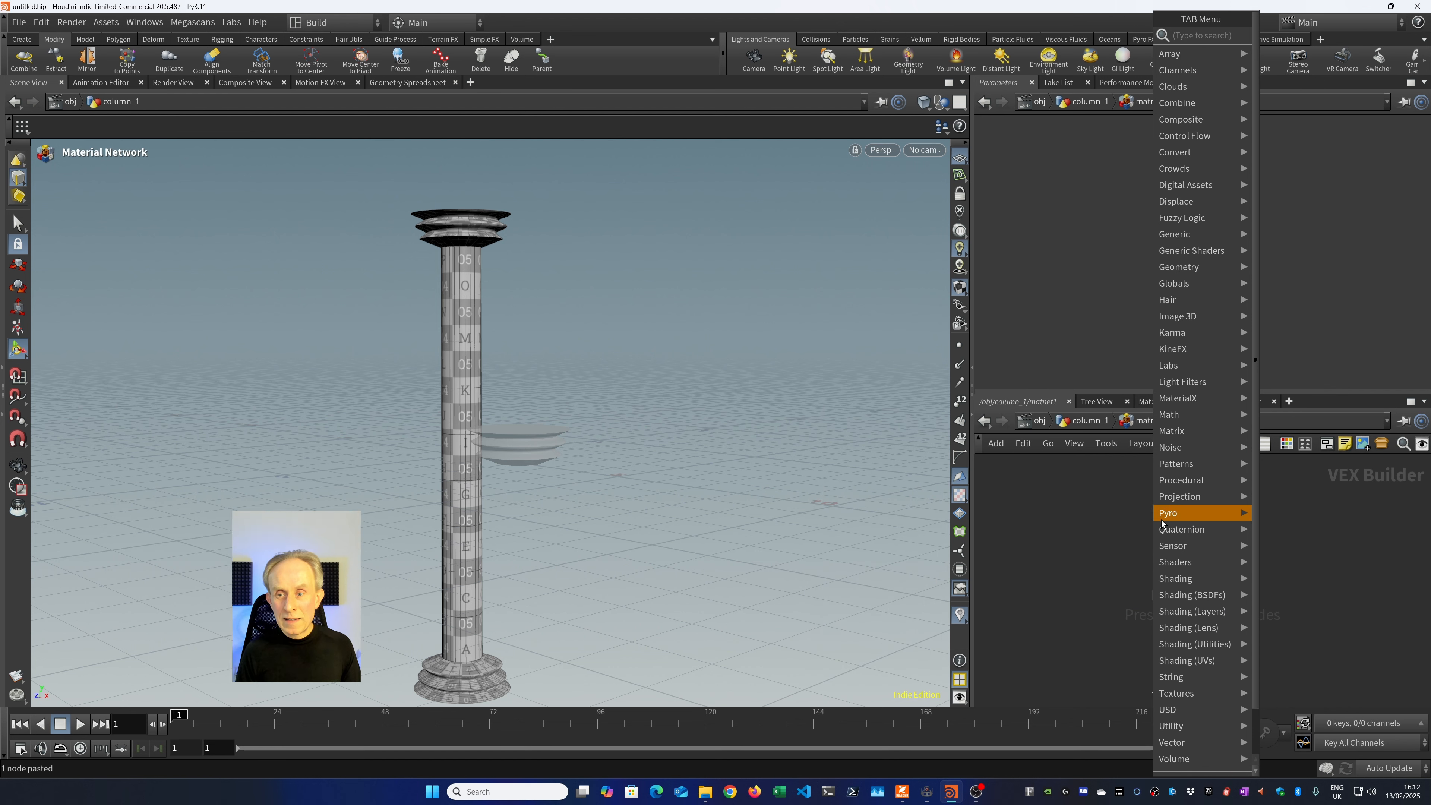
pyautogui.moveTo(1183, 398)
pyautogui.moveTo(1087, 454)
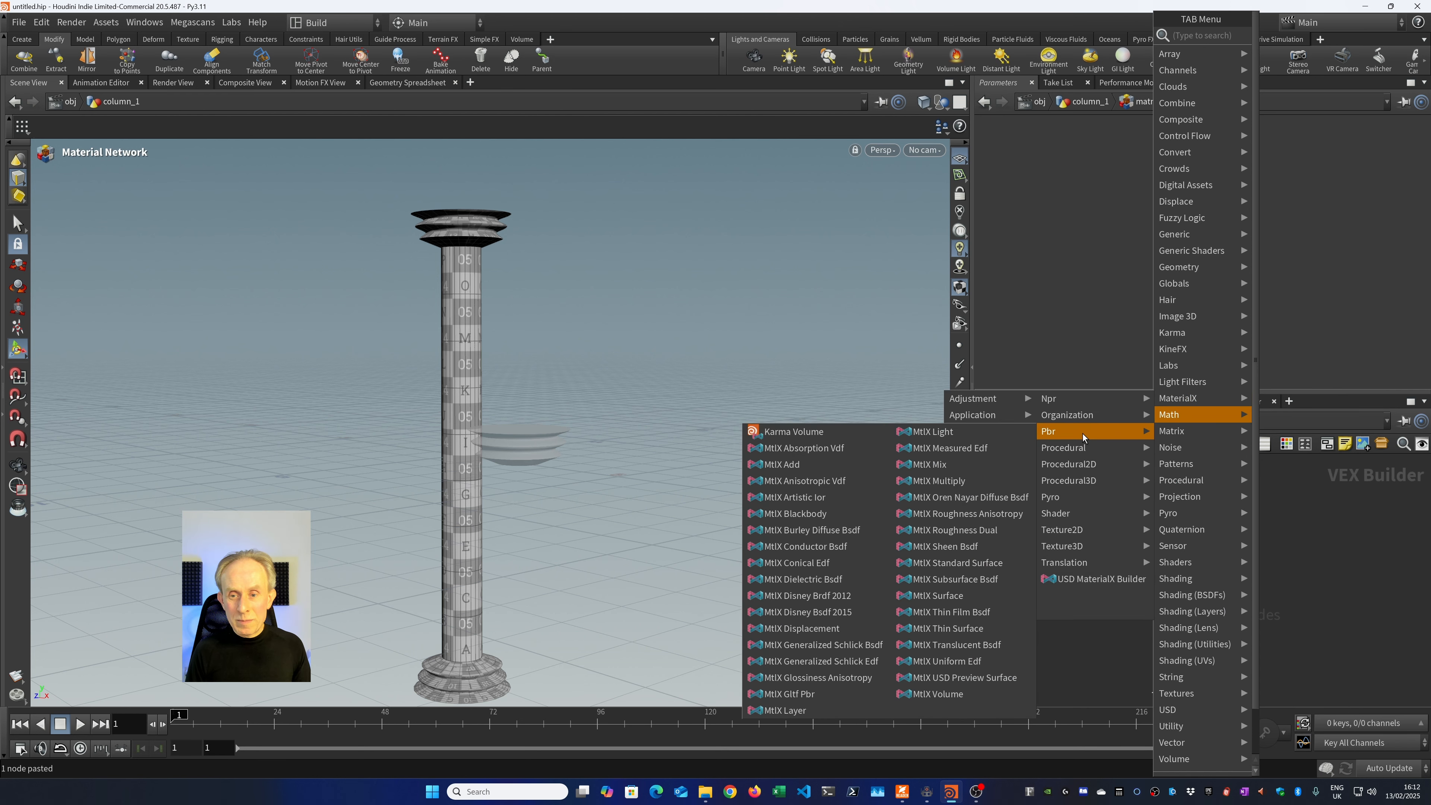
pyautogui.click(962, 563)
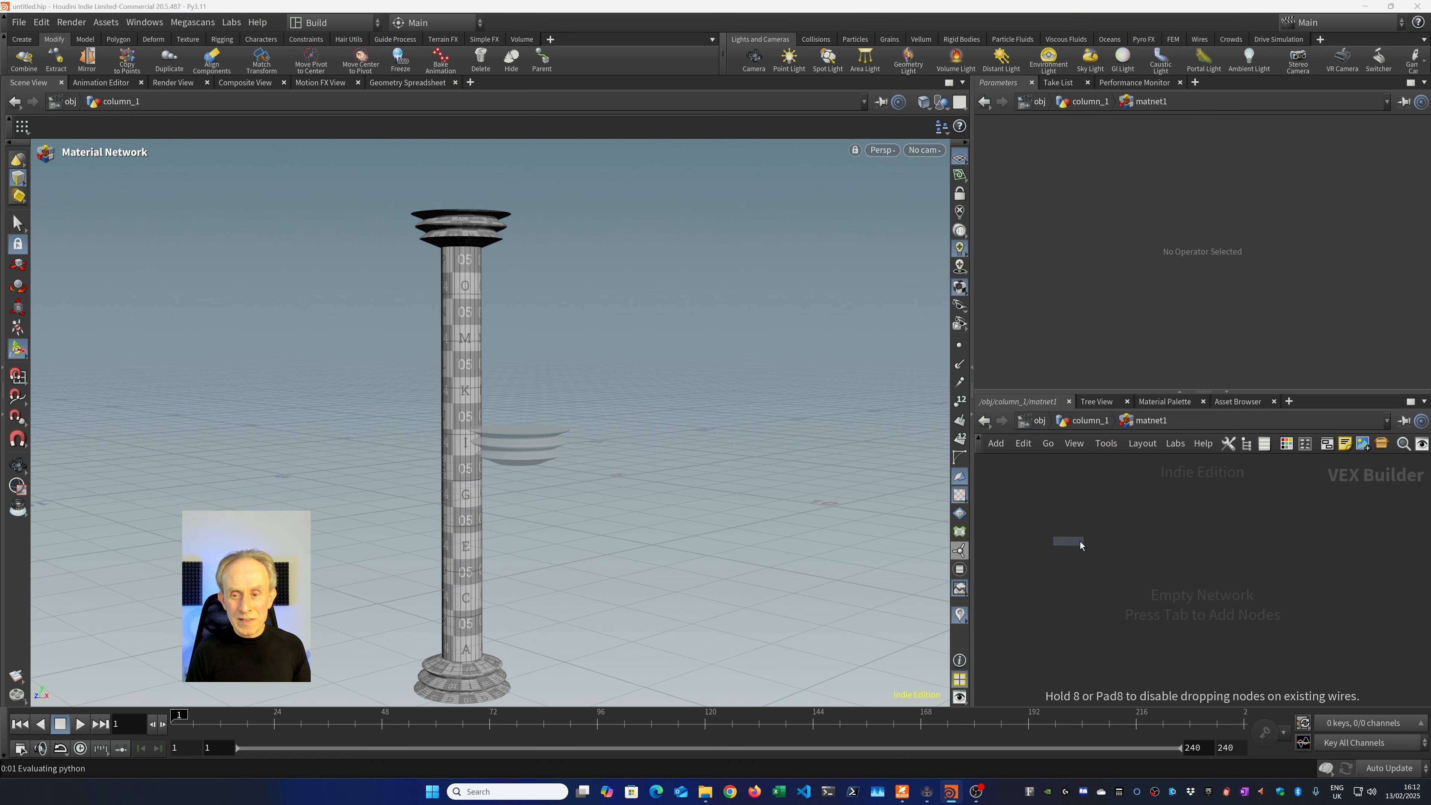
pyautogui.click(1181, 492)
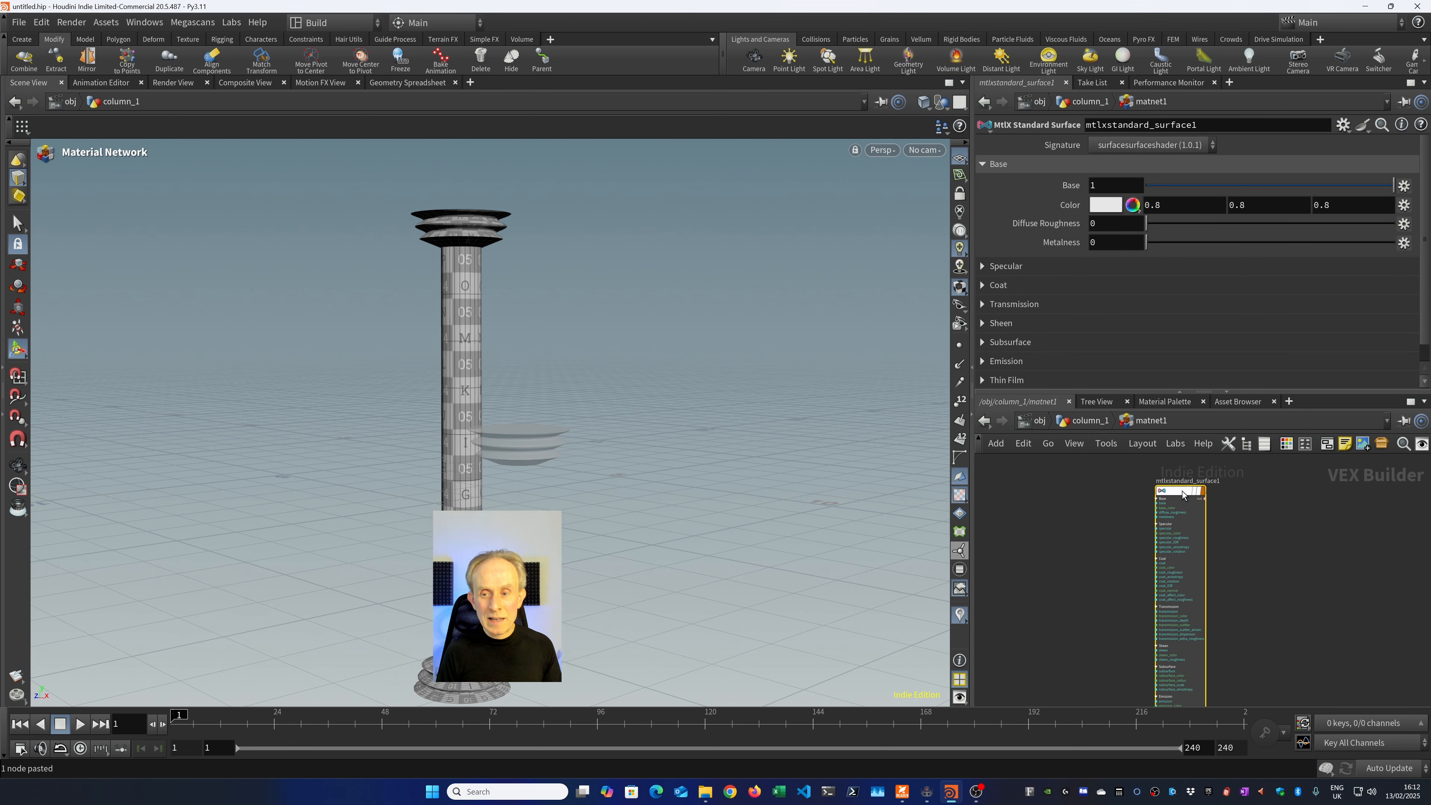
# Set the base color of matnet1's MtlX Standard Surface to orange (1, 0.5, 0) and close the color editor.
pyautogui.click(1103, 206)
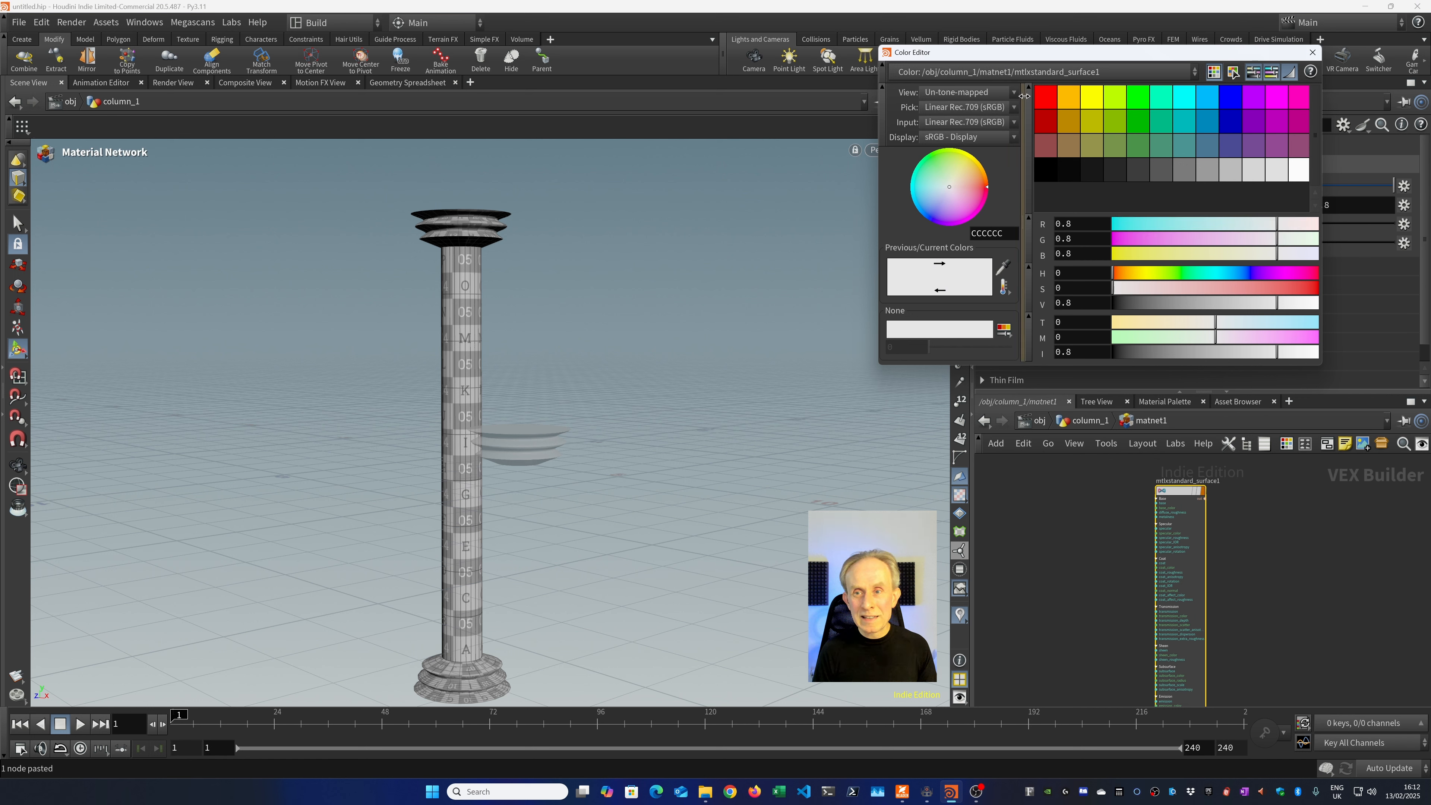
pyautogui.click(1067, 102)
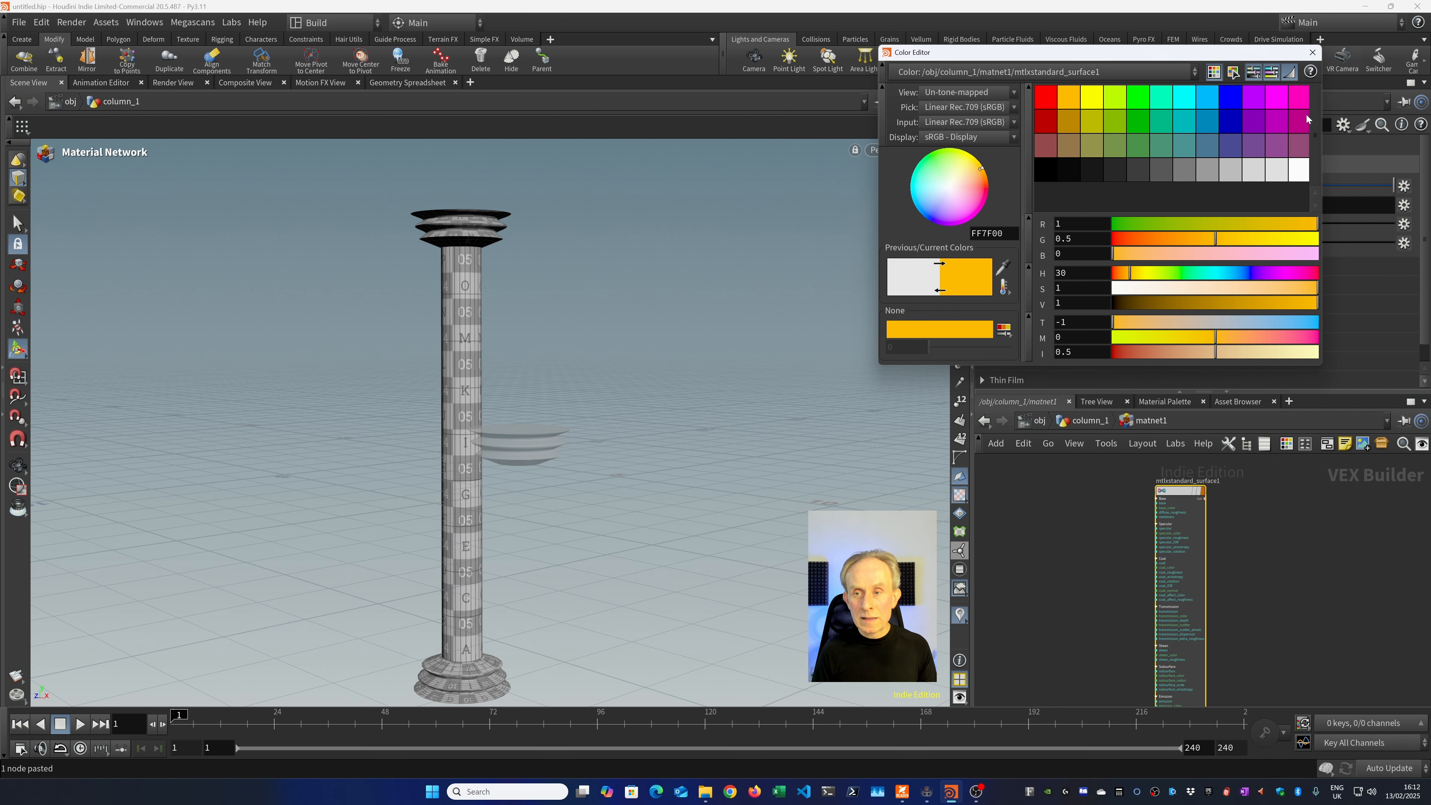
pyautogui.click(1311, 58)
pyautogui.click(1306, 59)
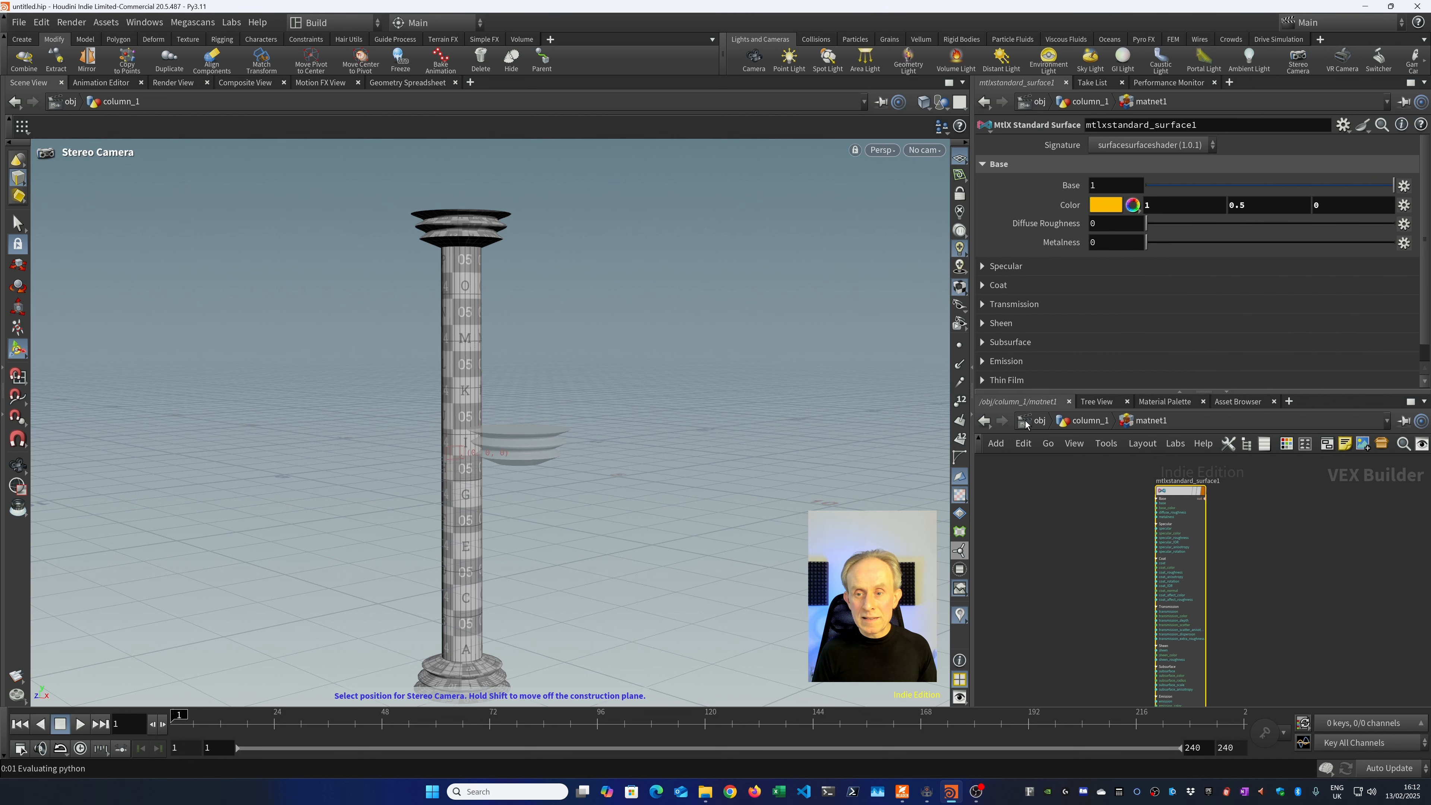
# Return to column_1, enter matnet2 and add a MtlX Standard Surface shader node there.
pyautogui.click(1088, 422)
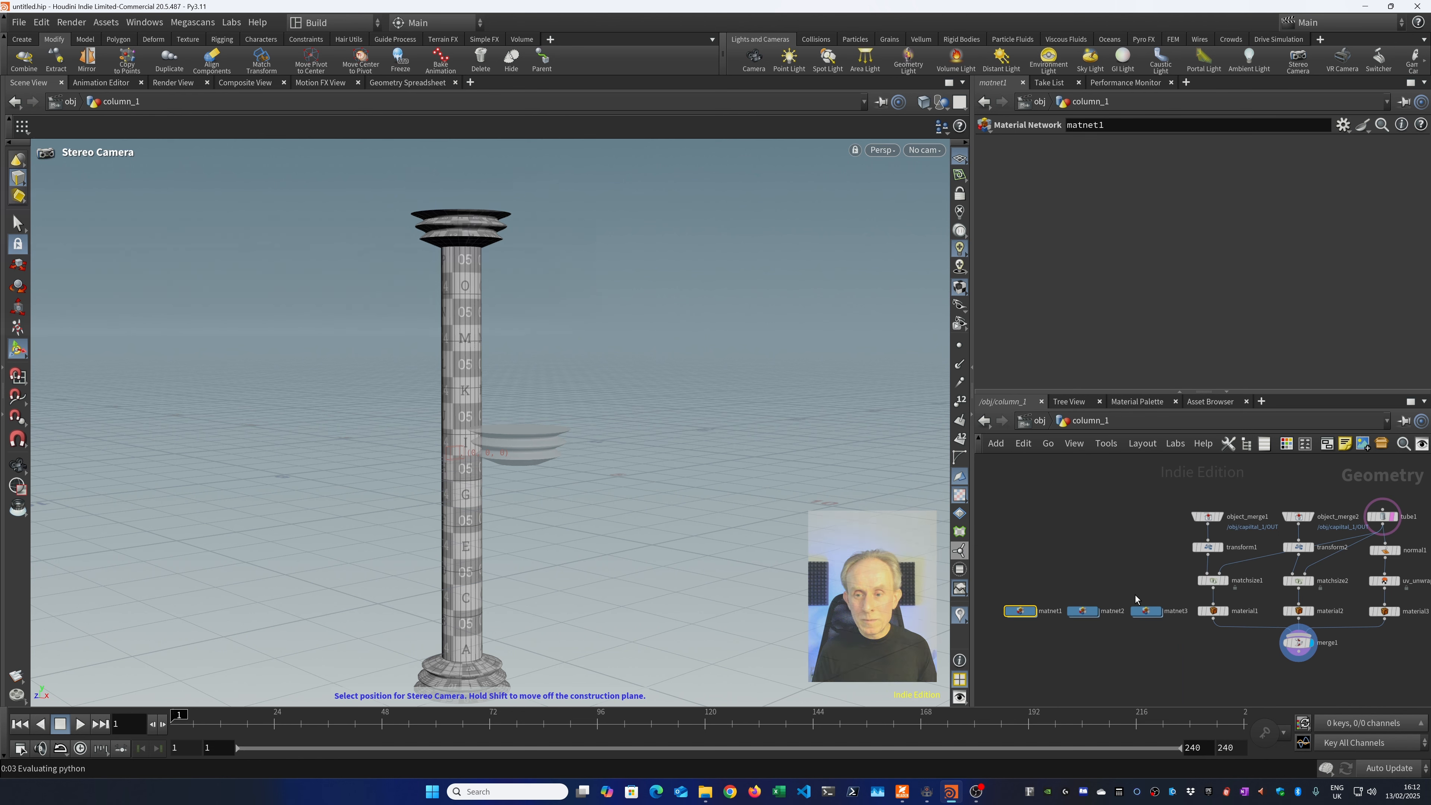
pyautogui.doubleClick(1086, 611)
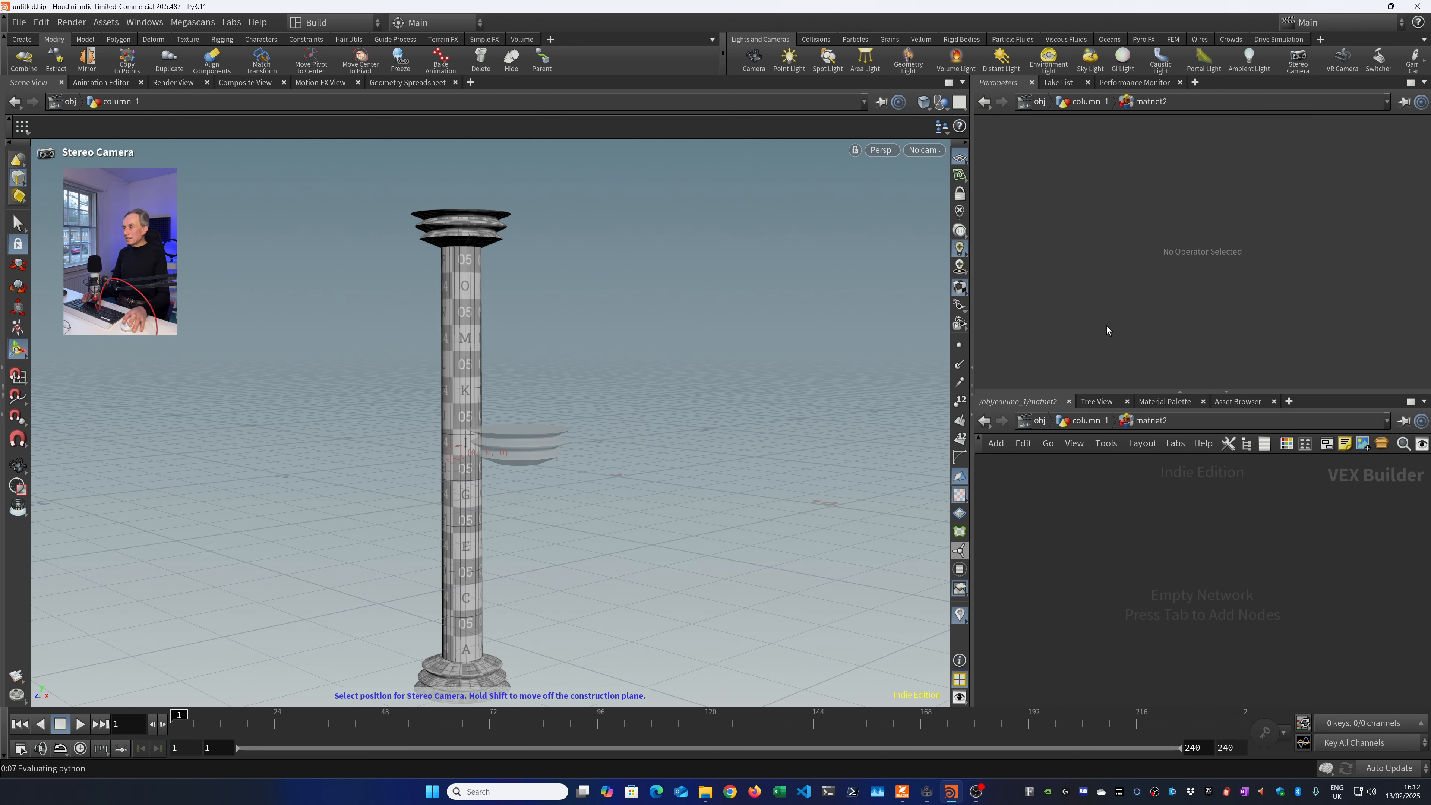
pyautogui.press('Tab')
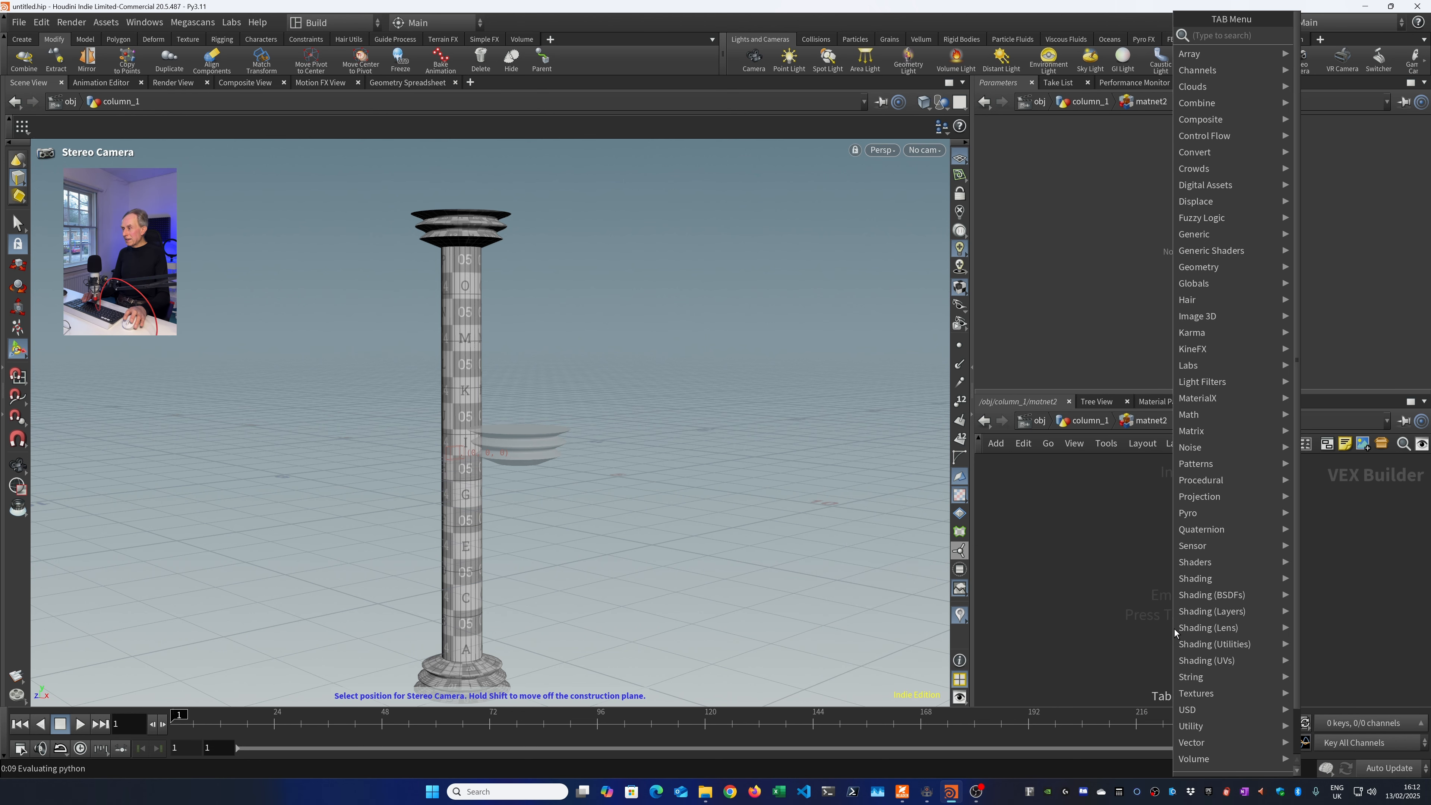
pyautogui.moveTo(1228, 403)
pyautogui.moveTo(1090, 437)
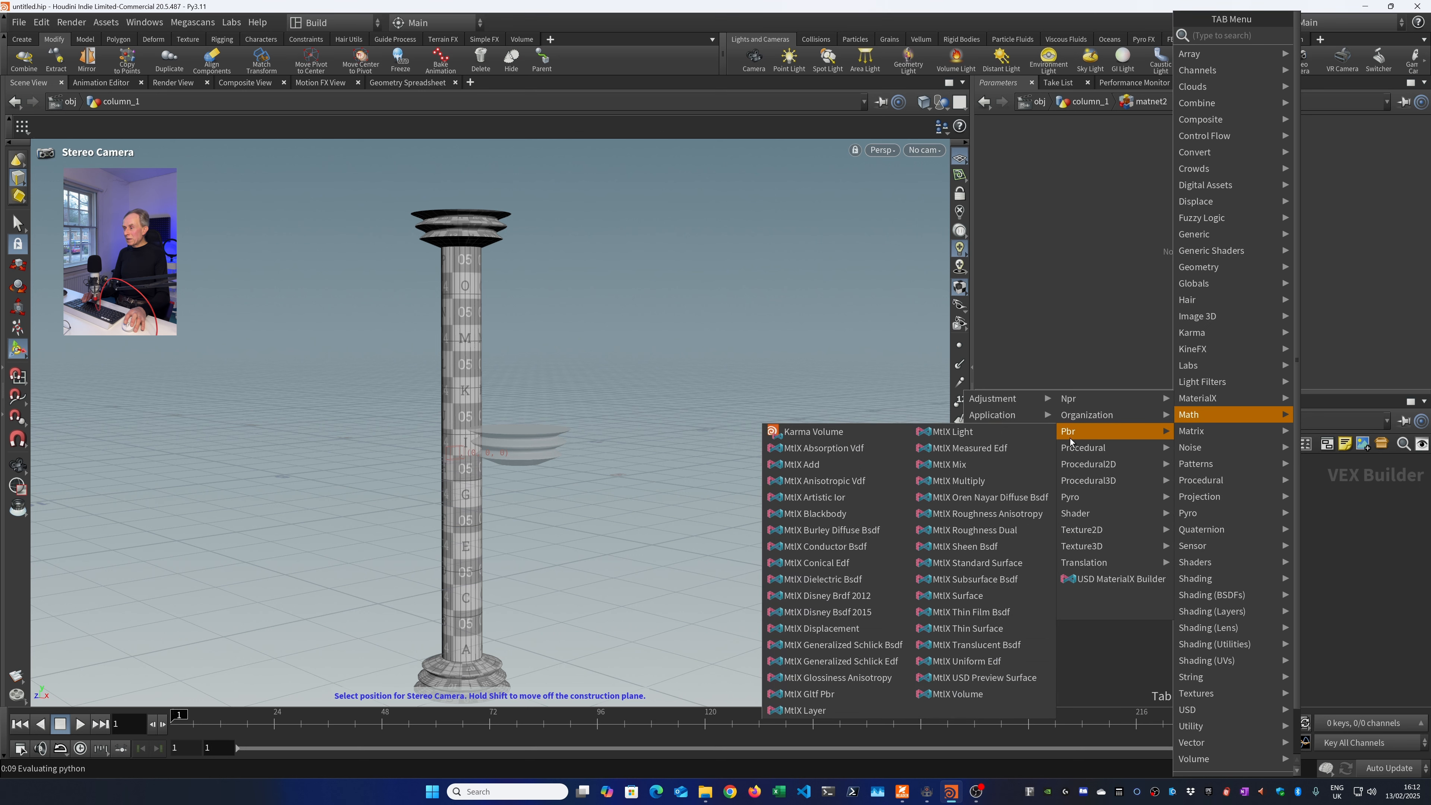
pyautogui.click(990, 570)
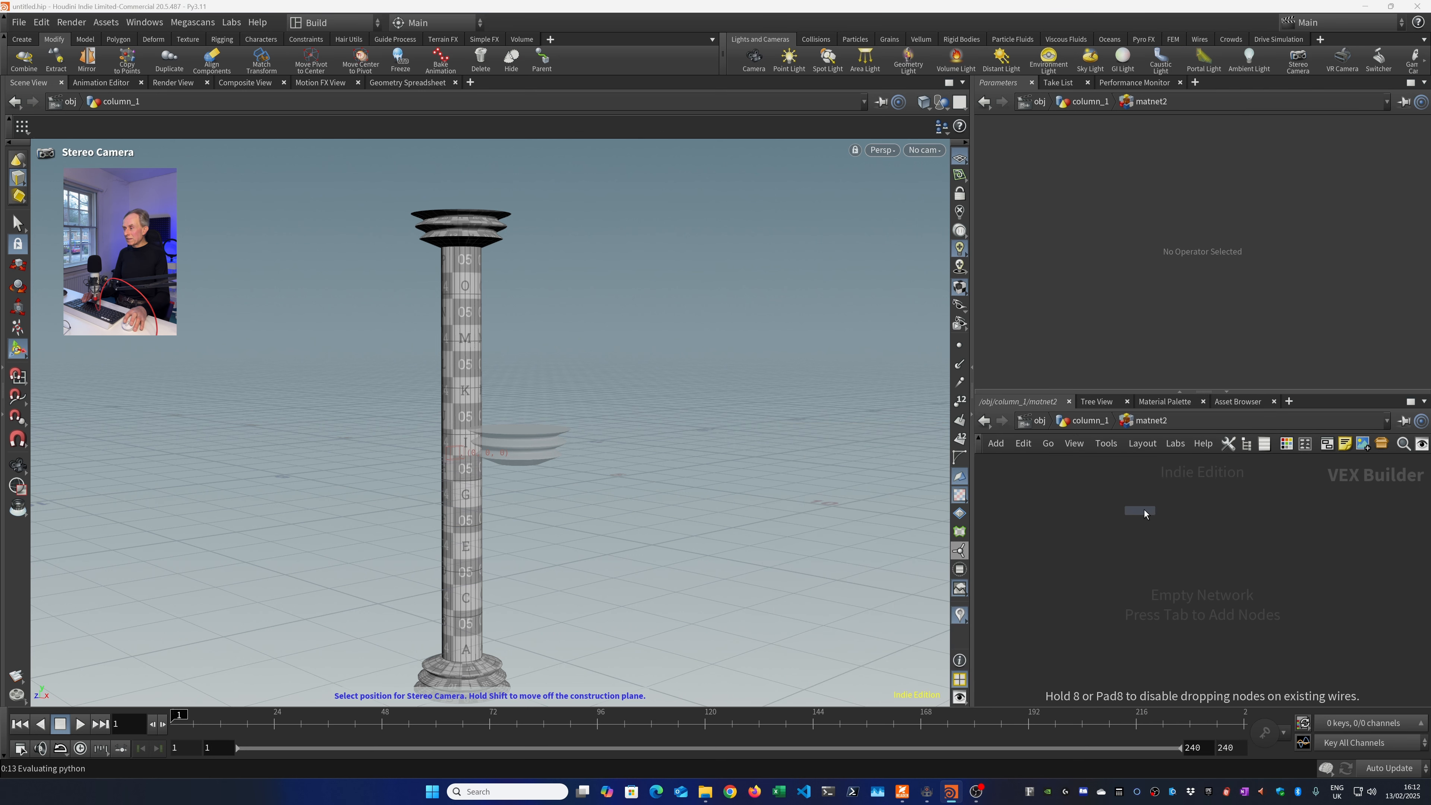
pyautogui.click(1196, 506)
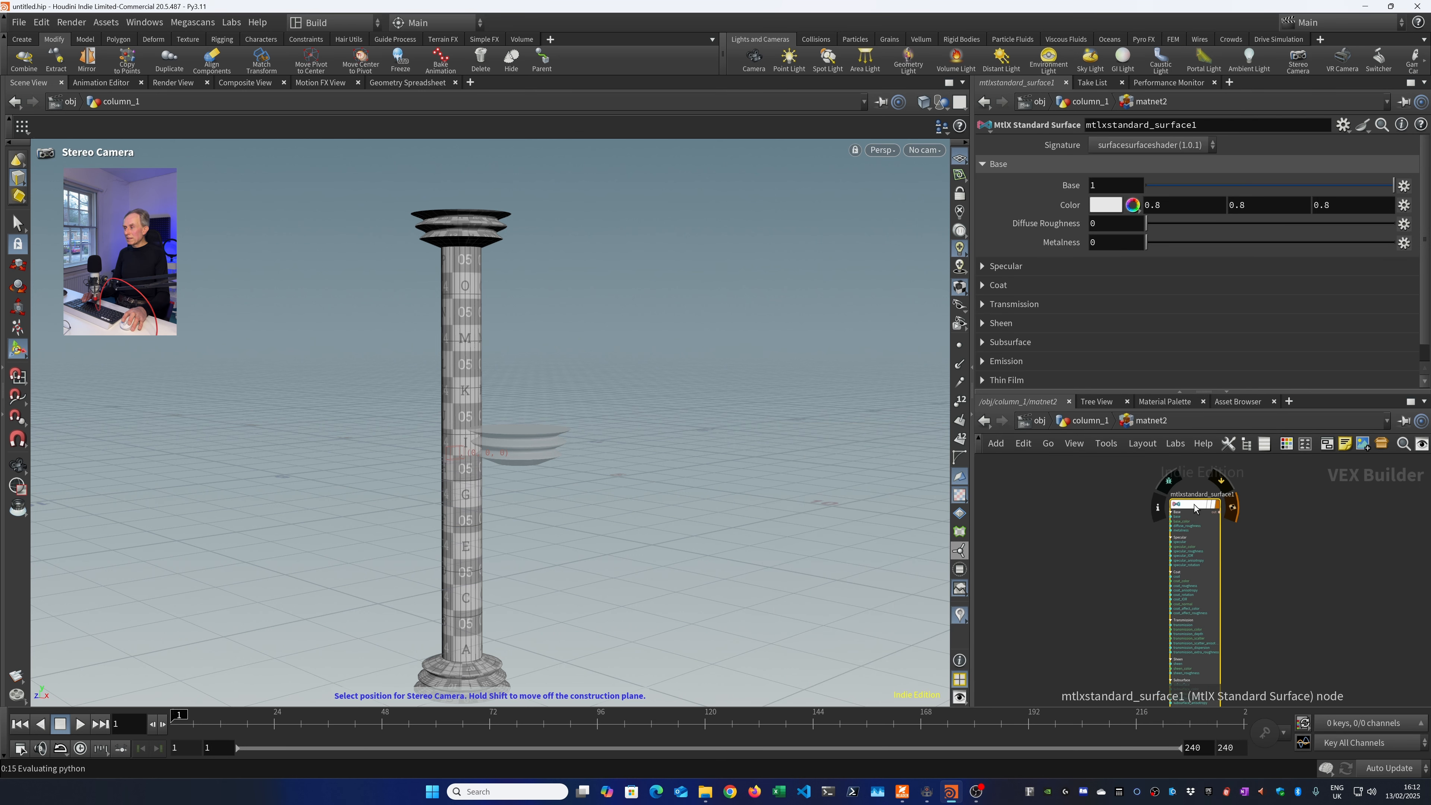
# Set the base color of matnet2's MtlX Standard Surface to green (0, 0.5, 0.25) and close the color editor.
pyautogui.click(1104, 206)
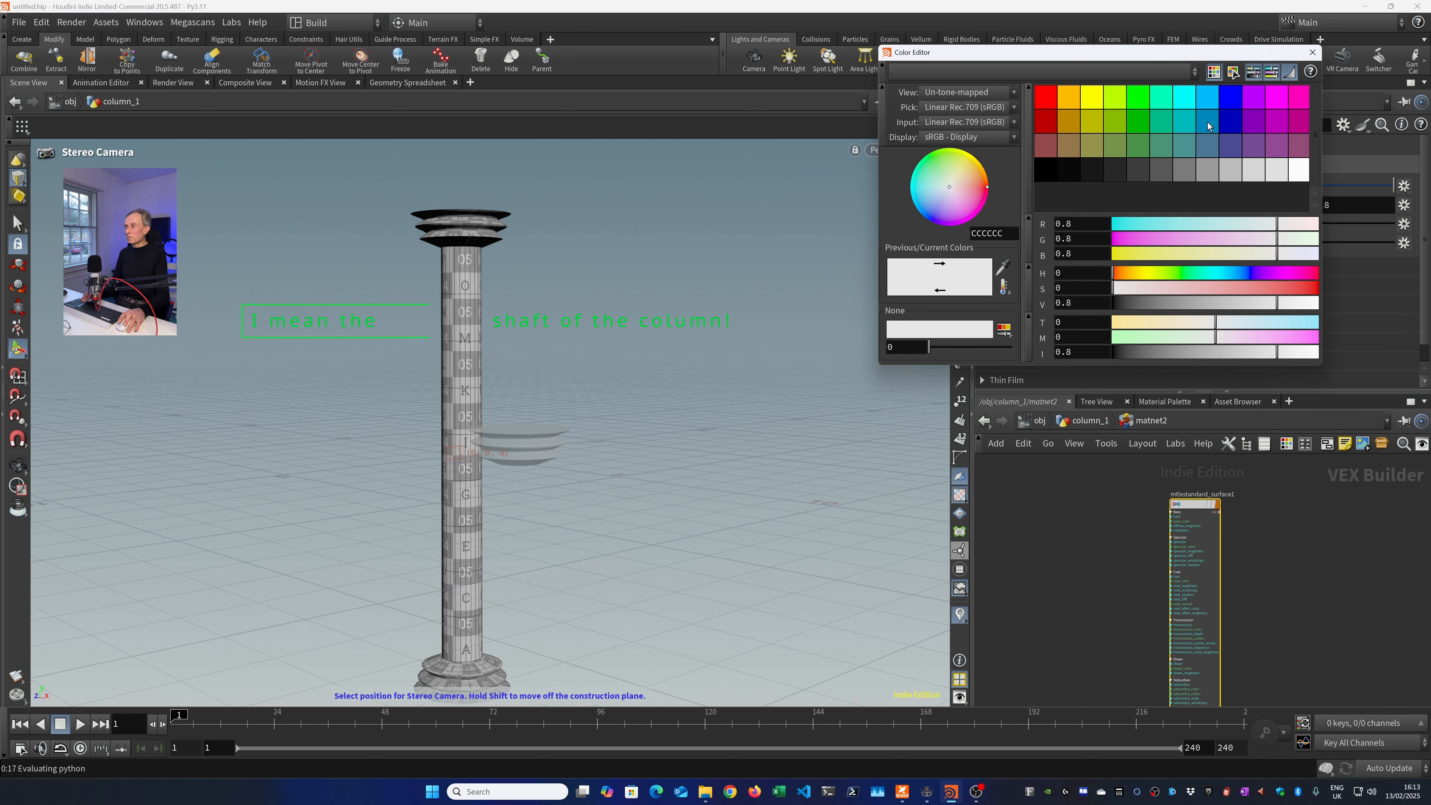
pyautogui.click(1158, 123)
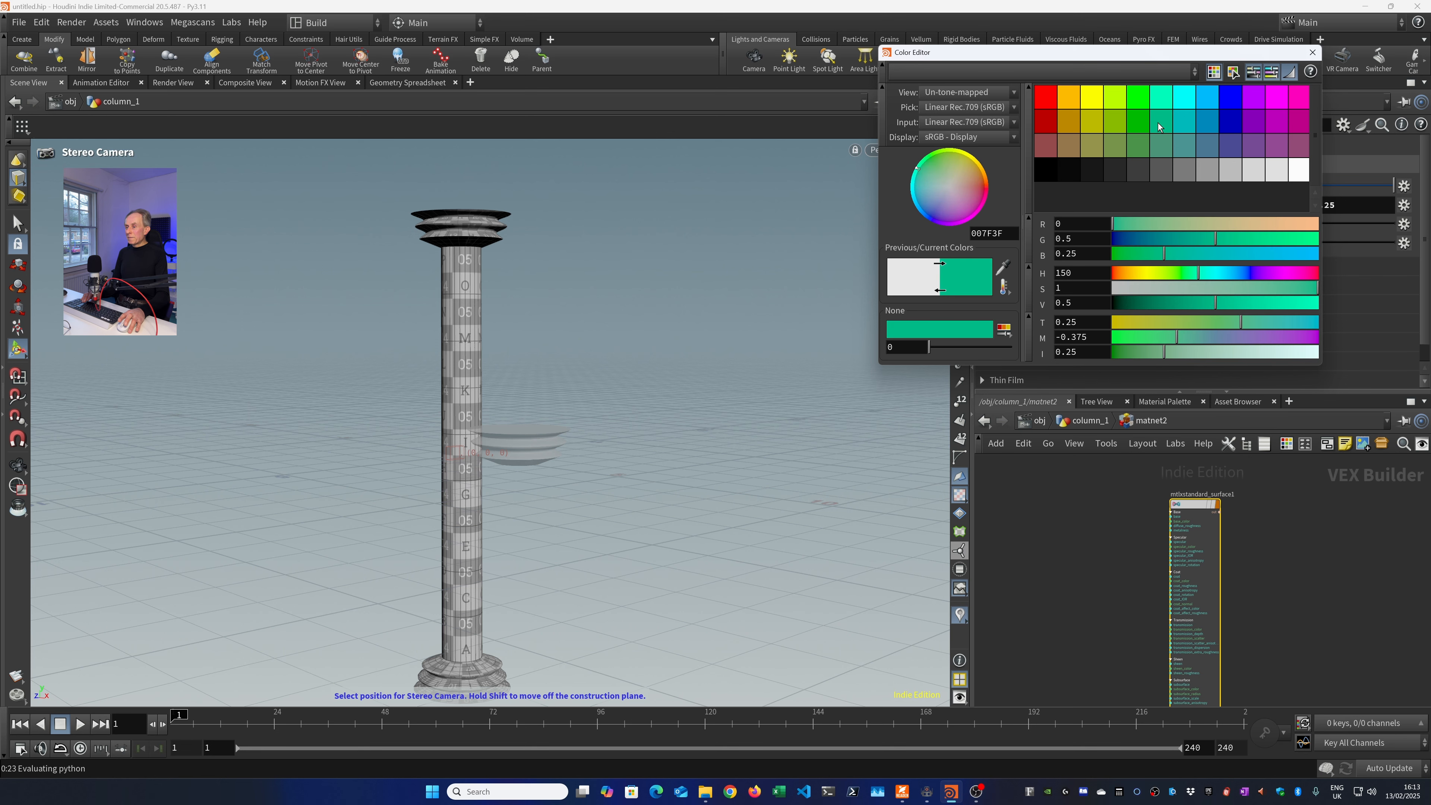
pyautogui.click(1313, 52)
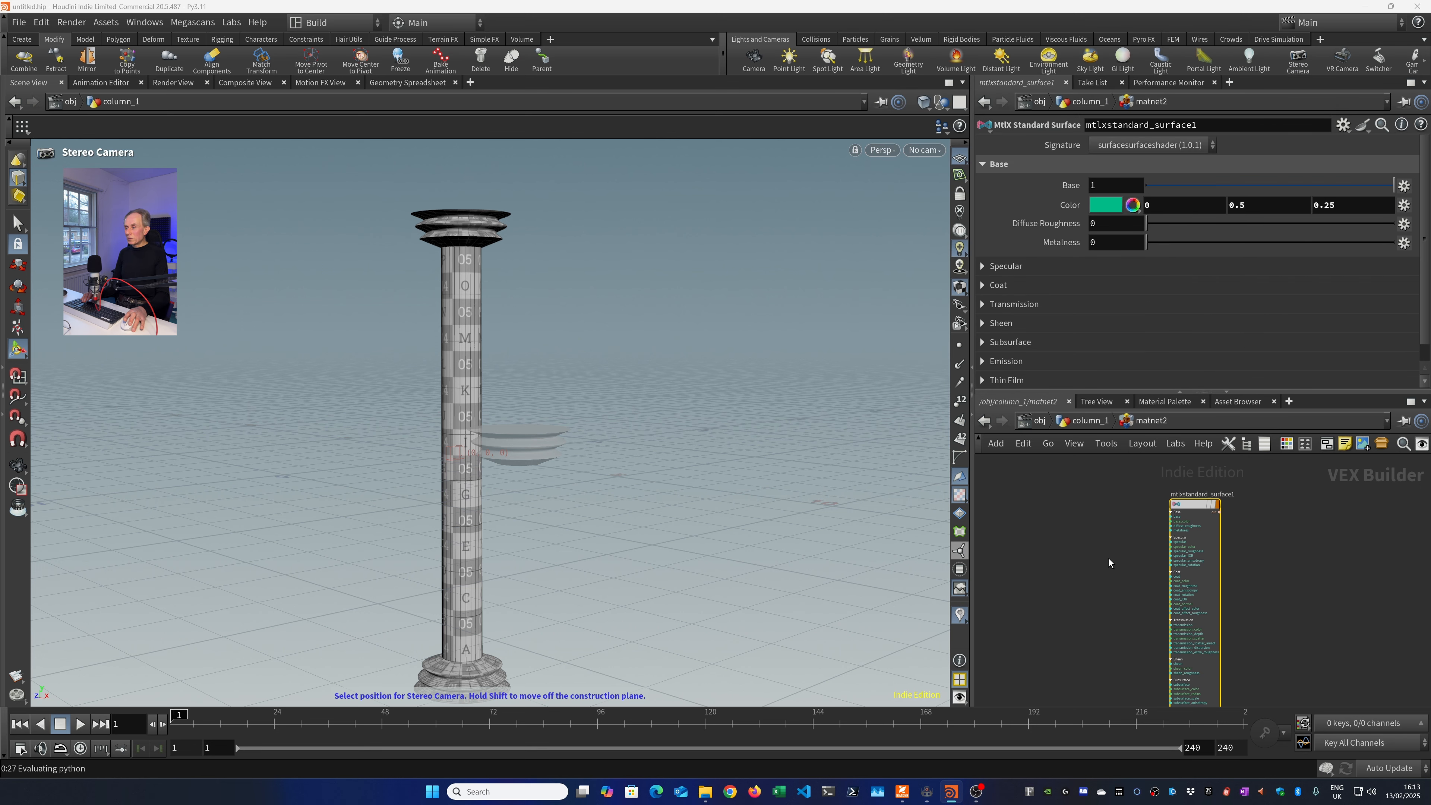
# Return to column_1, enter matnet3 and add a MtlX Standard Surface shader node there.
pyautogui.click(1087, 421)
pyautogui.click(1147, 612)
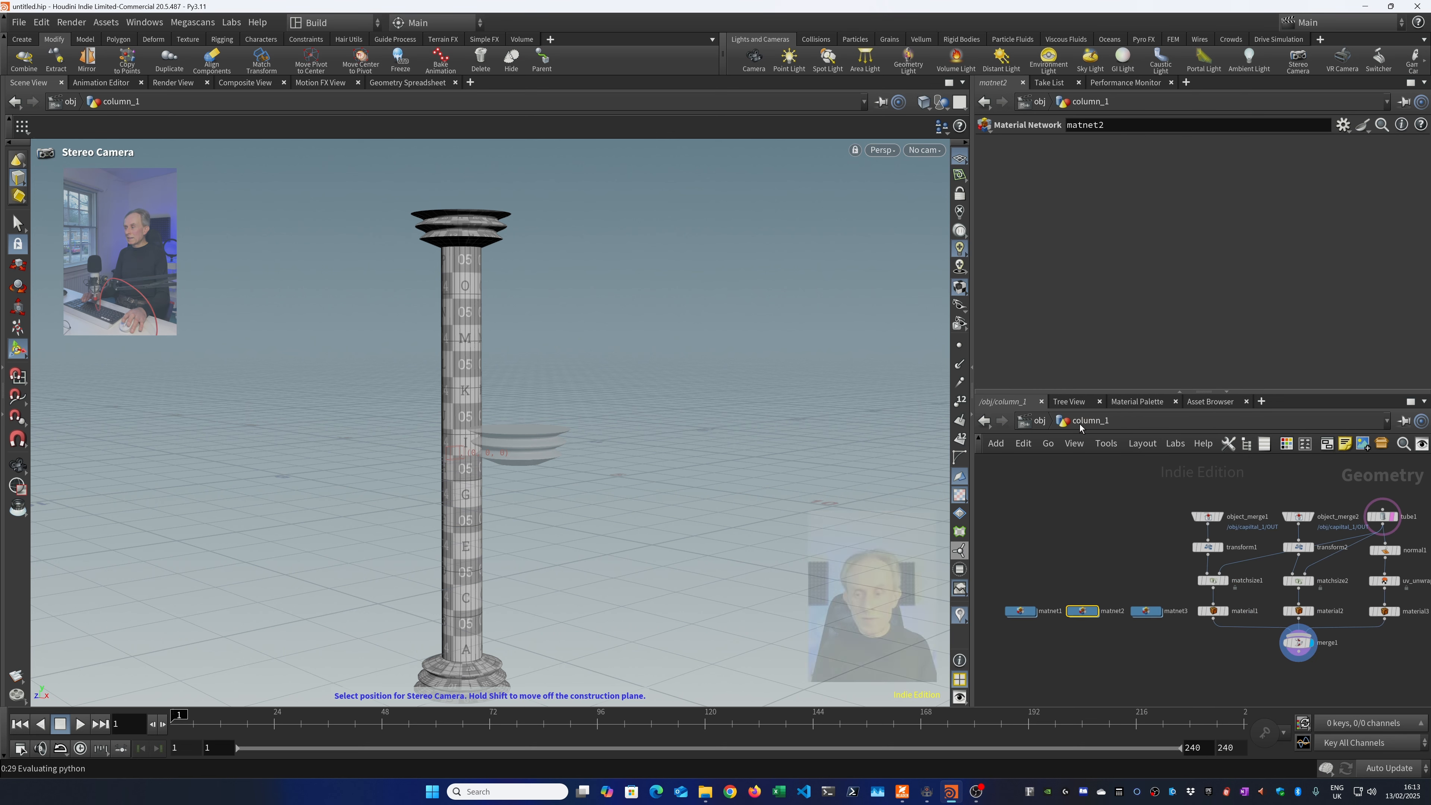
pyautogui.doubleClick(1147, 613)
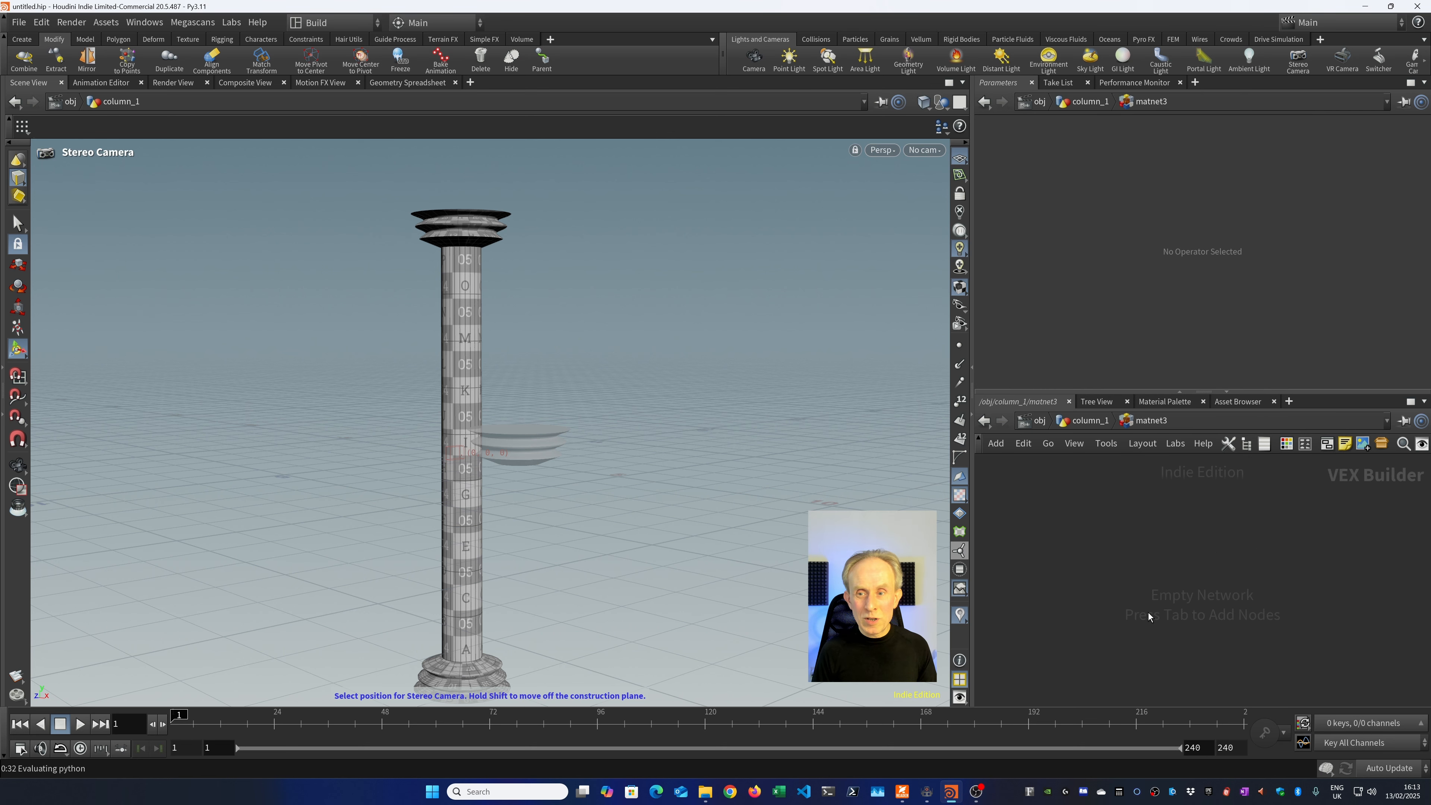
pyautogui.press('Tab')
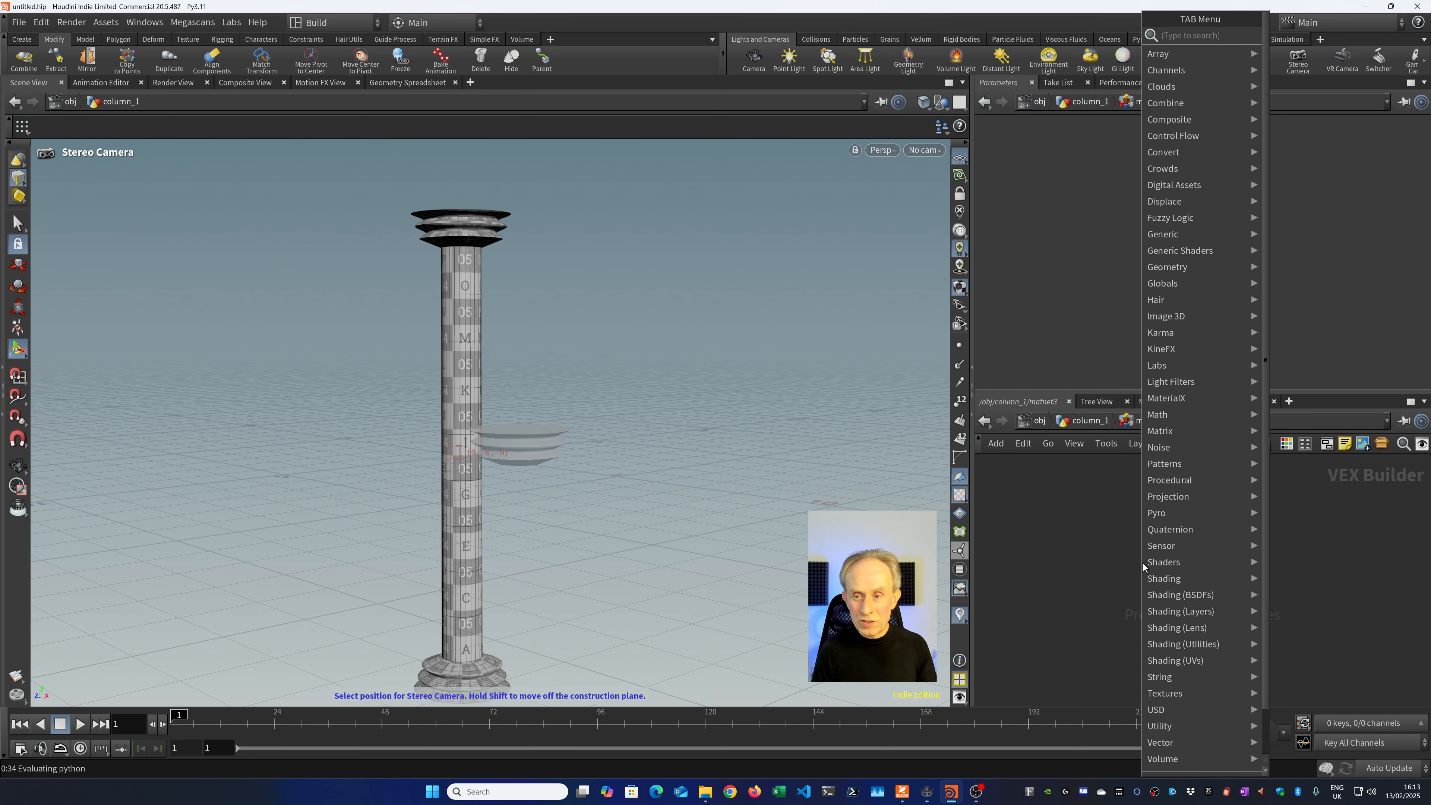
pyautogui.moveTo(1206, 415)
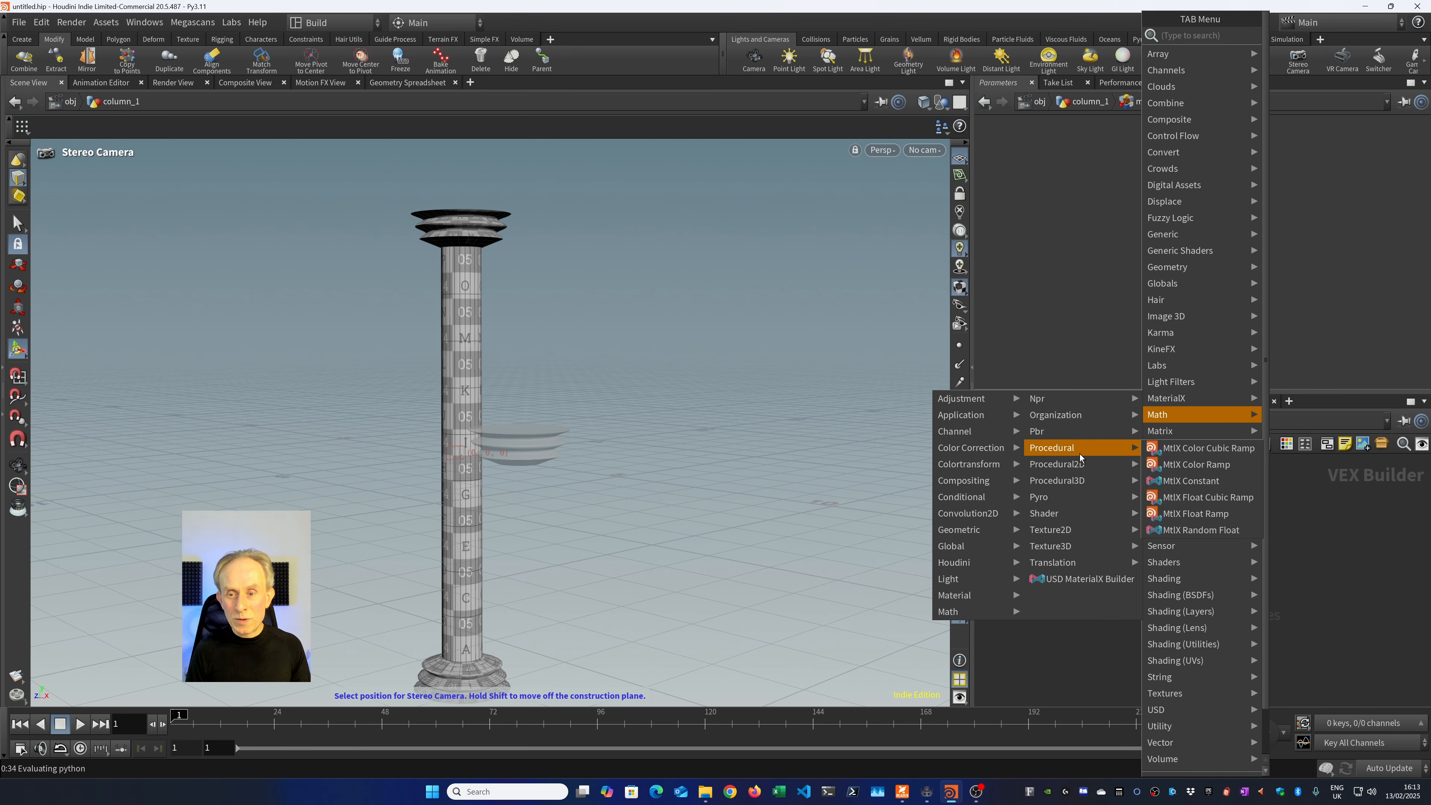
pyautogui.moveTo(1080, 448)
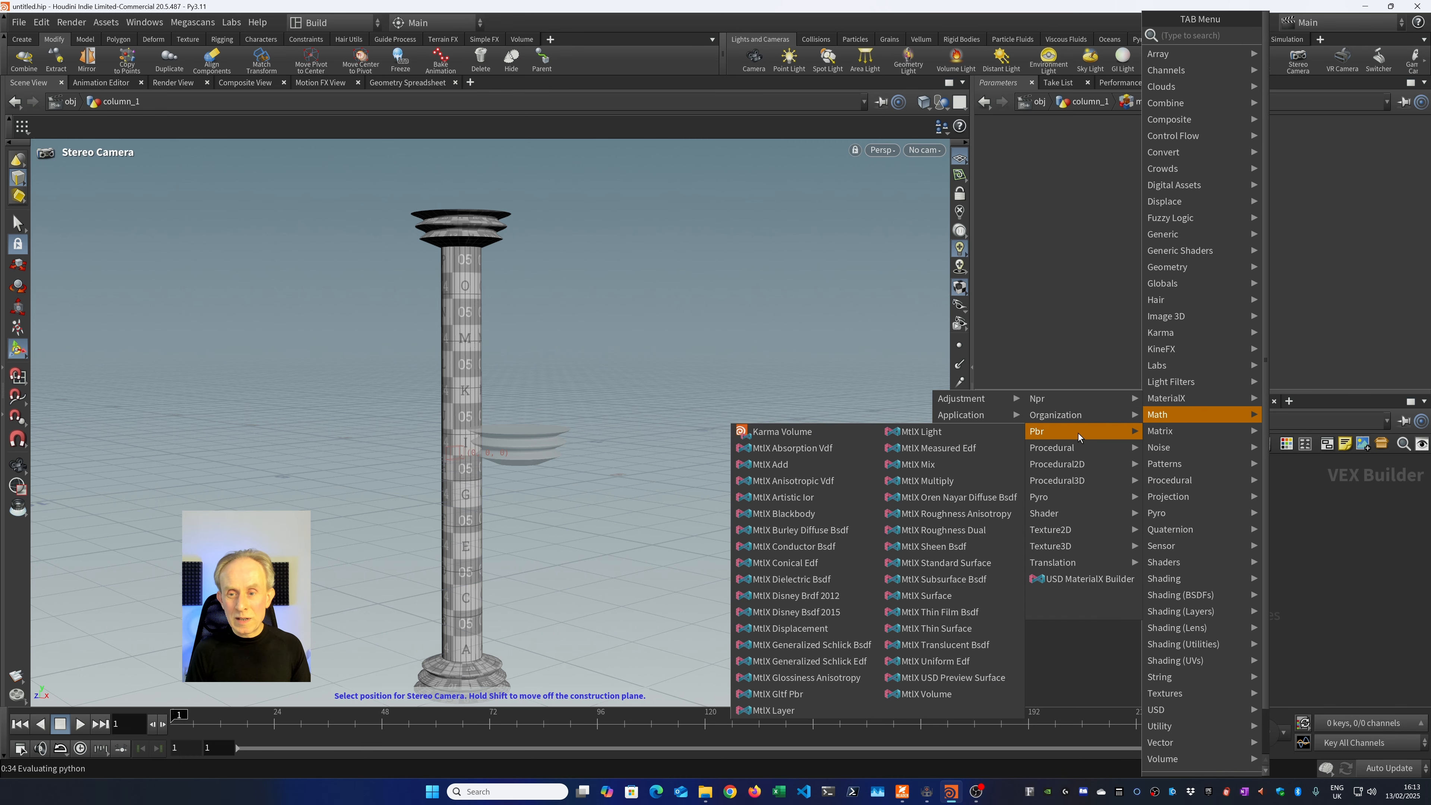
pyautogui.click(939, 564)
pyautogui.click(1176, 496)
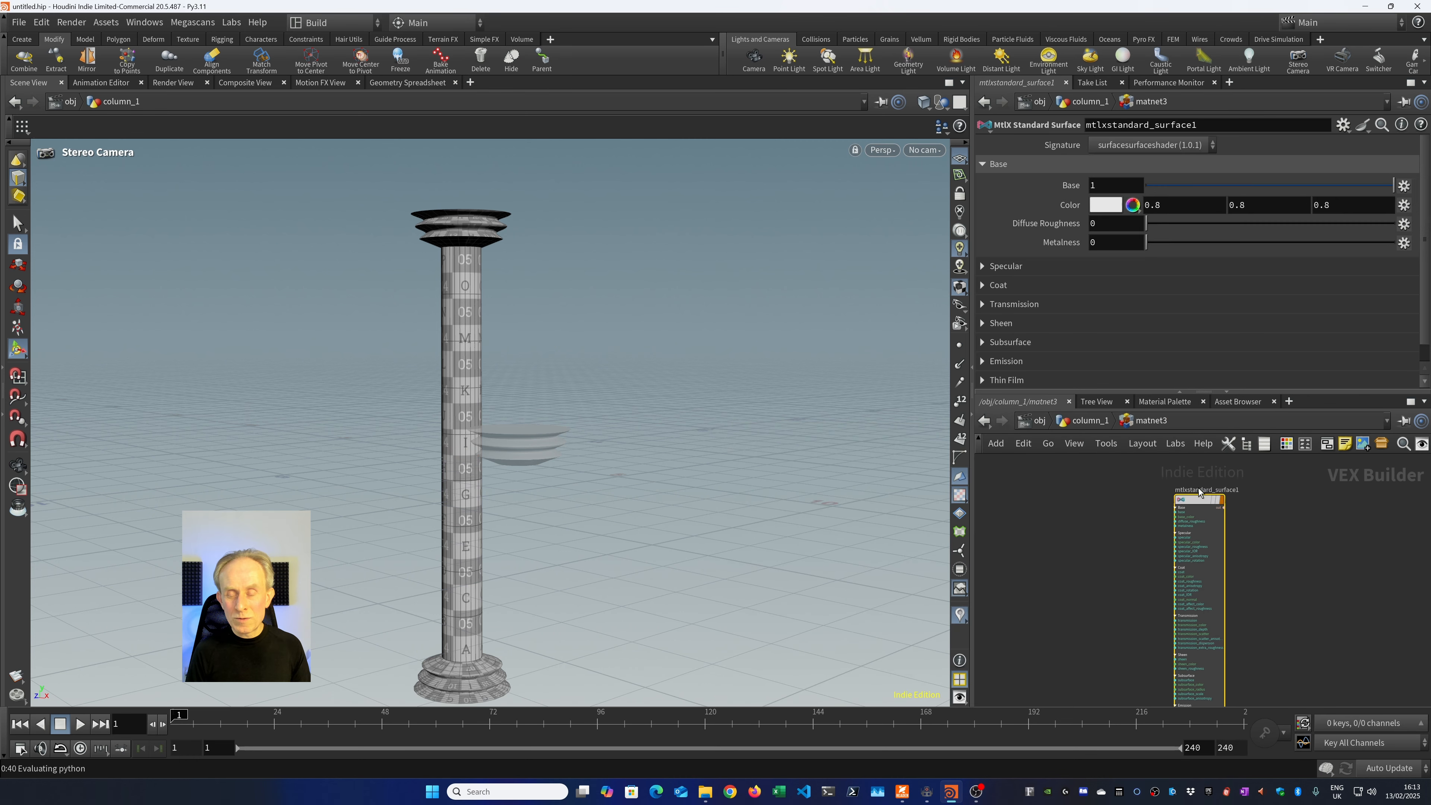
# Set the base color of matnet3's MtlX Standard Surface to dark red (0.3, 0.075, 0.075) and go back to column_1.
pyautogui.click(1105, 206)
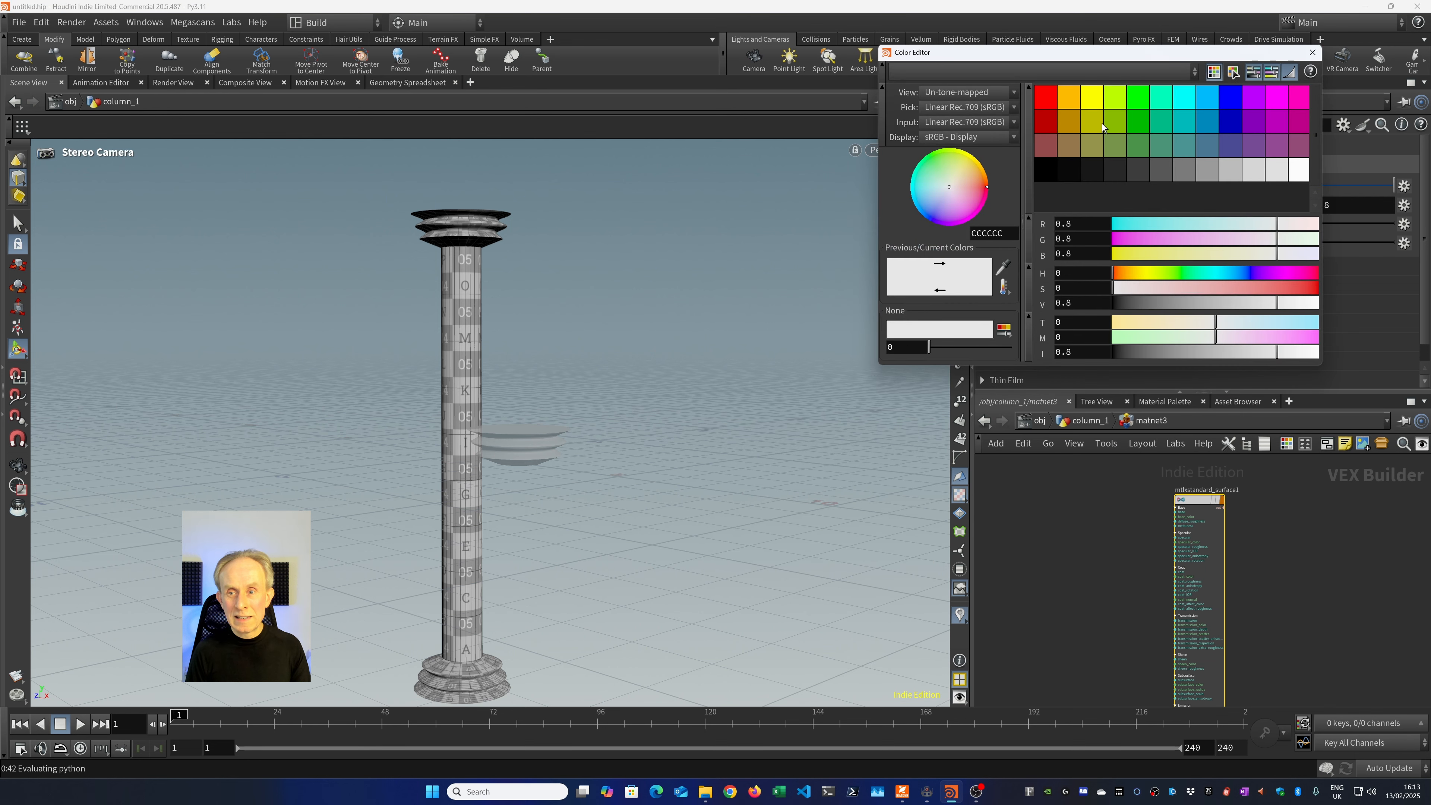
pyautogui.click(1042, 153)
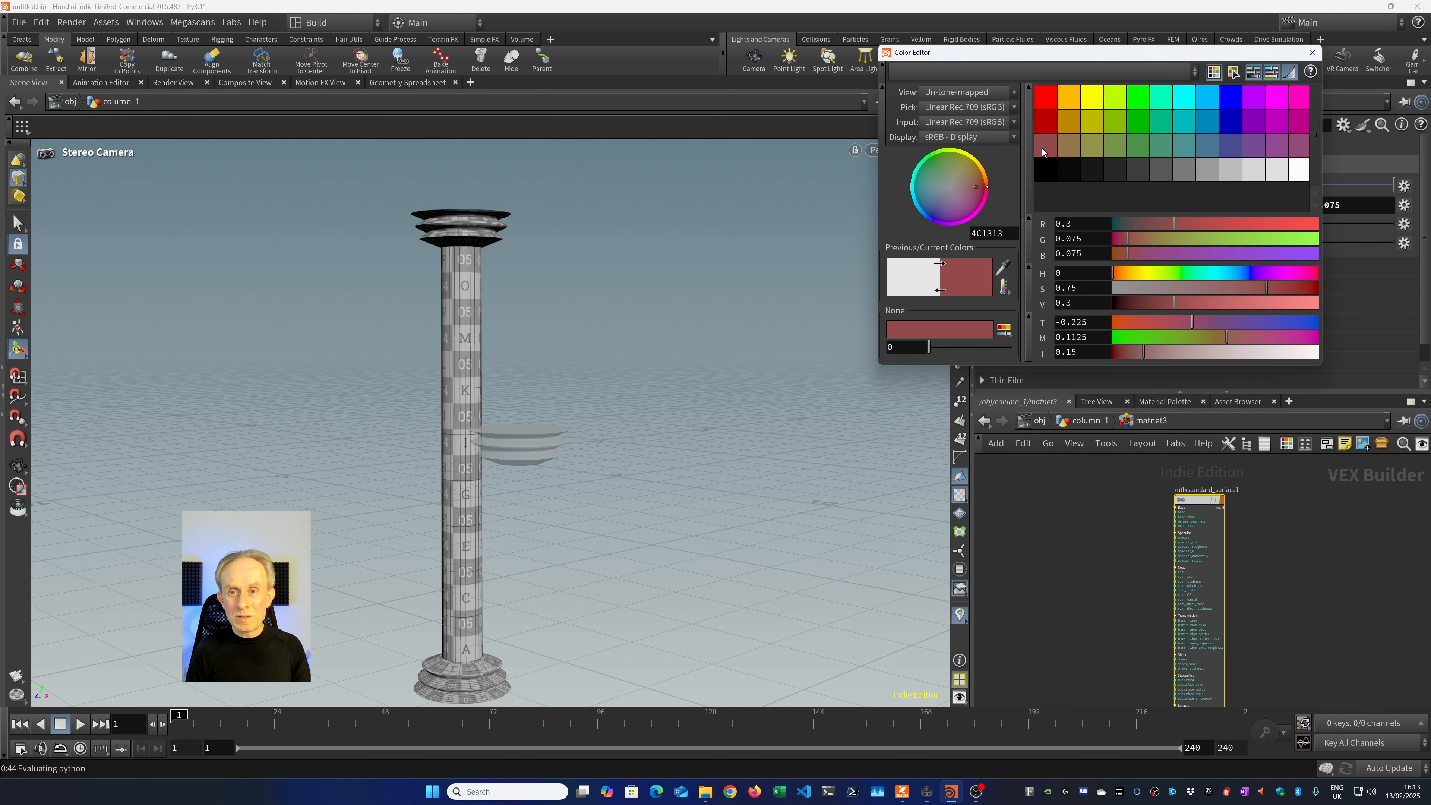
pyautogui.click(1312, 52)
pyautogui.click(1099, 424)
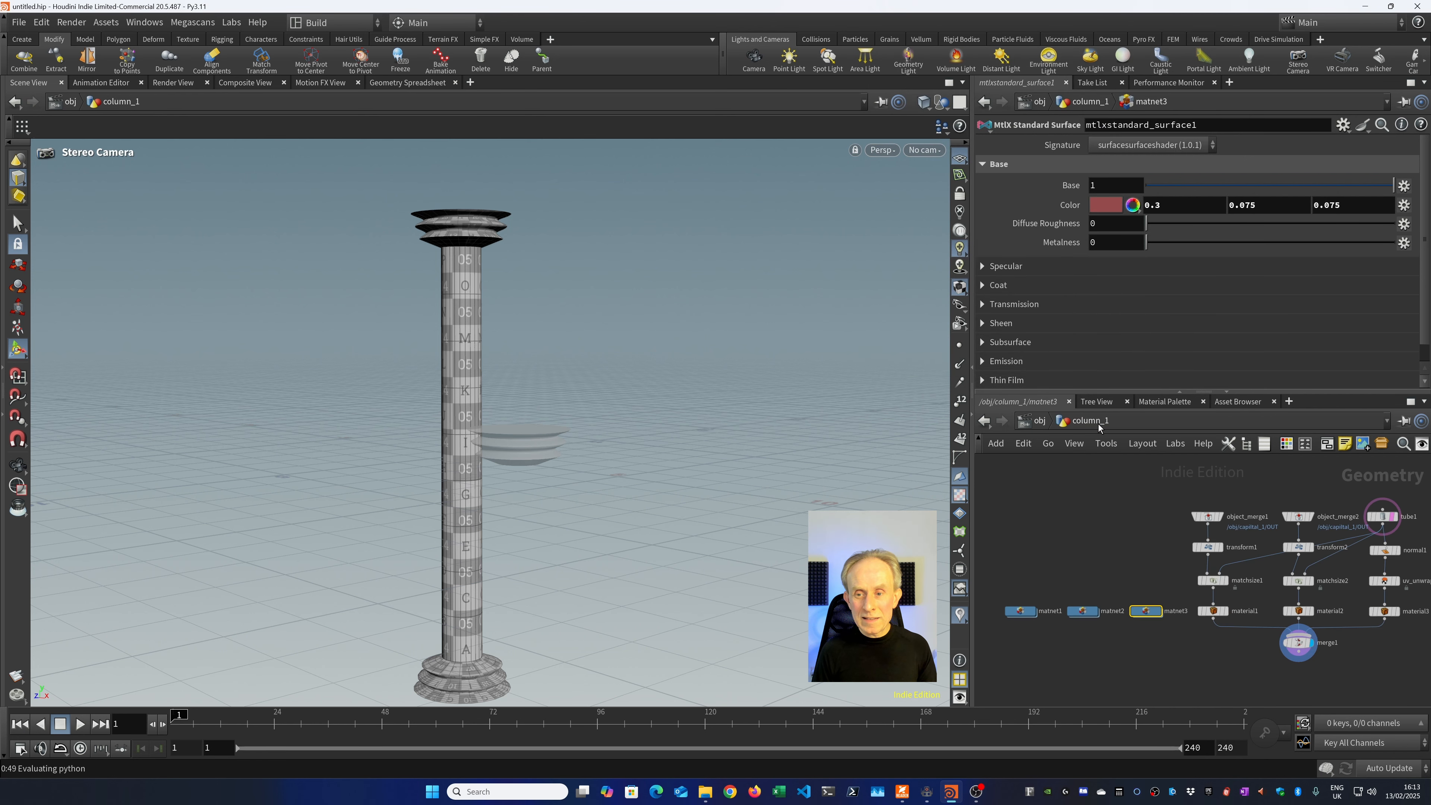
# Assign matnet1's mtlxstandard_surface1 shader as the material of the material1 node.
pyautogui.click(1220, 611)
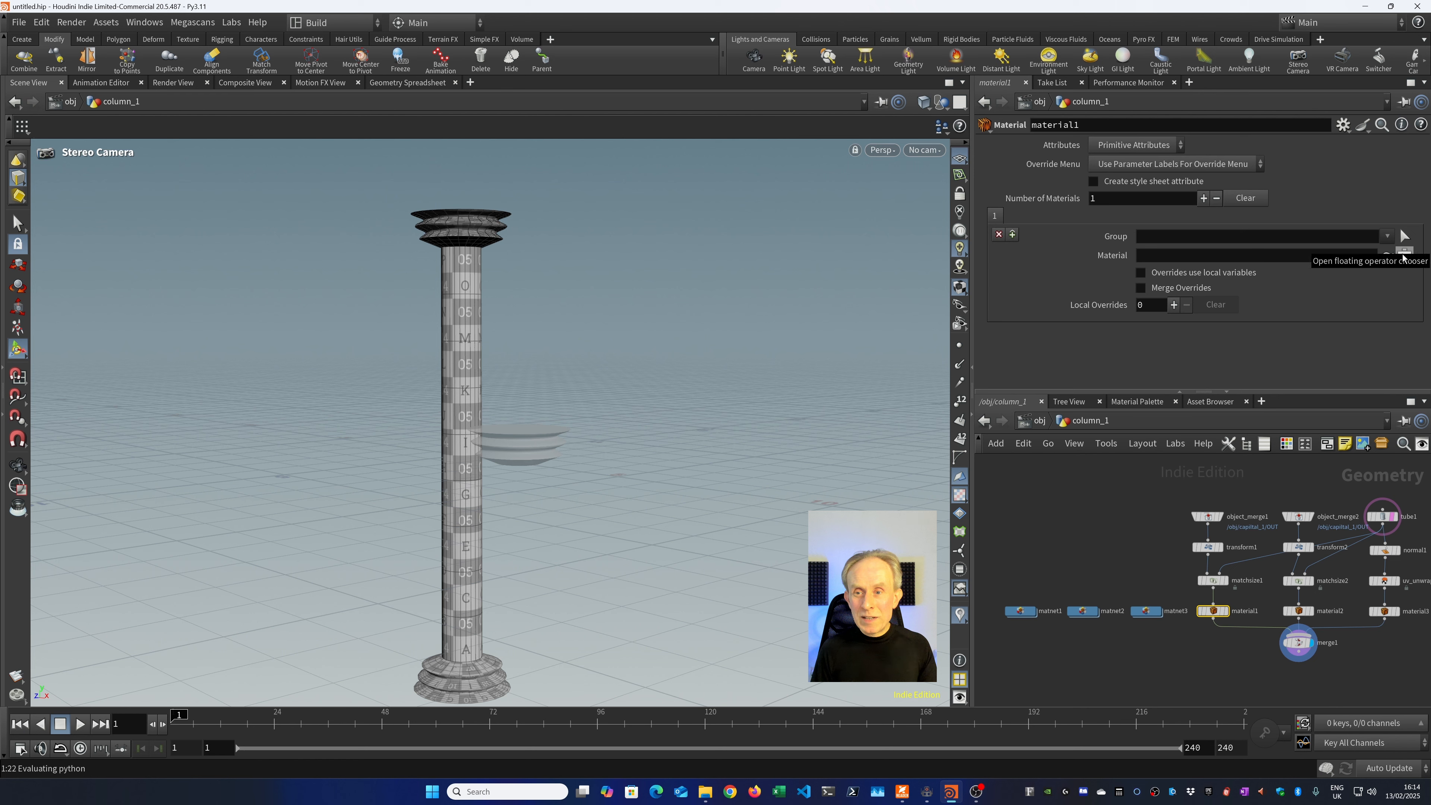
pyautogui.click(1404, 257)
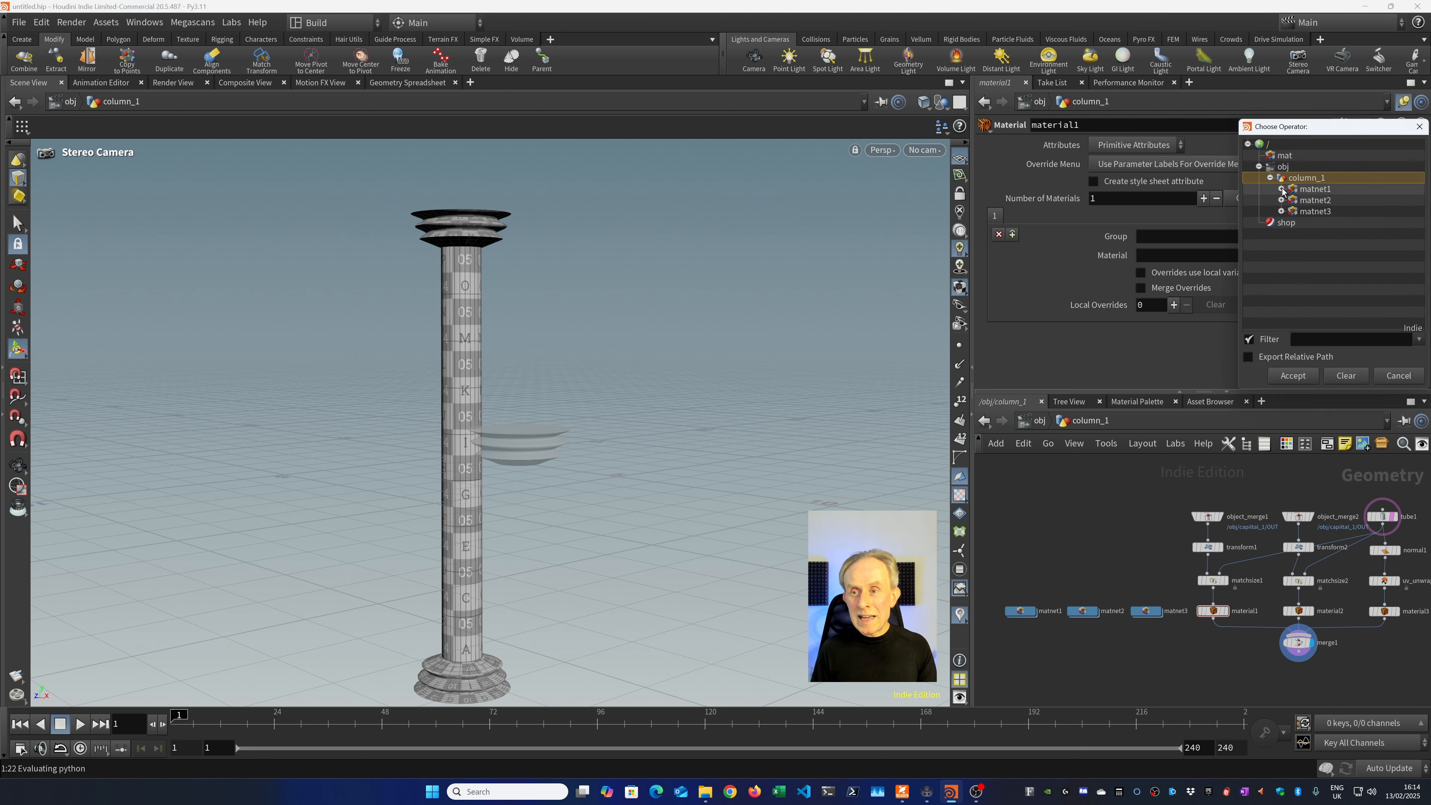
pyautogui.click(1281, 189)
pyautogui.click(1352, 200)
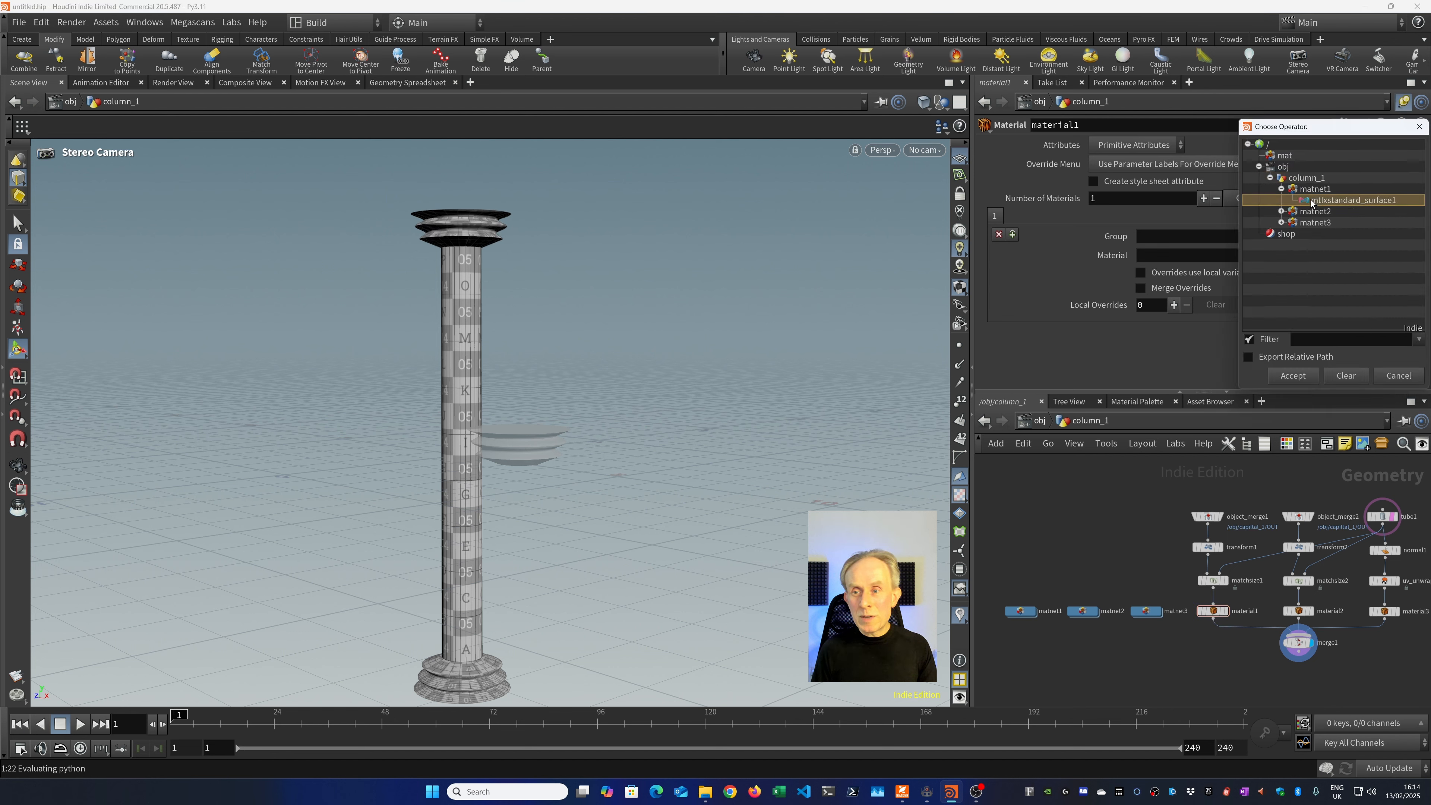
pyautogui.click(1294, 375)
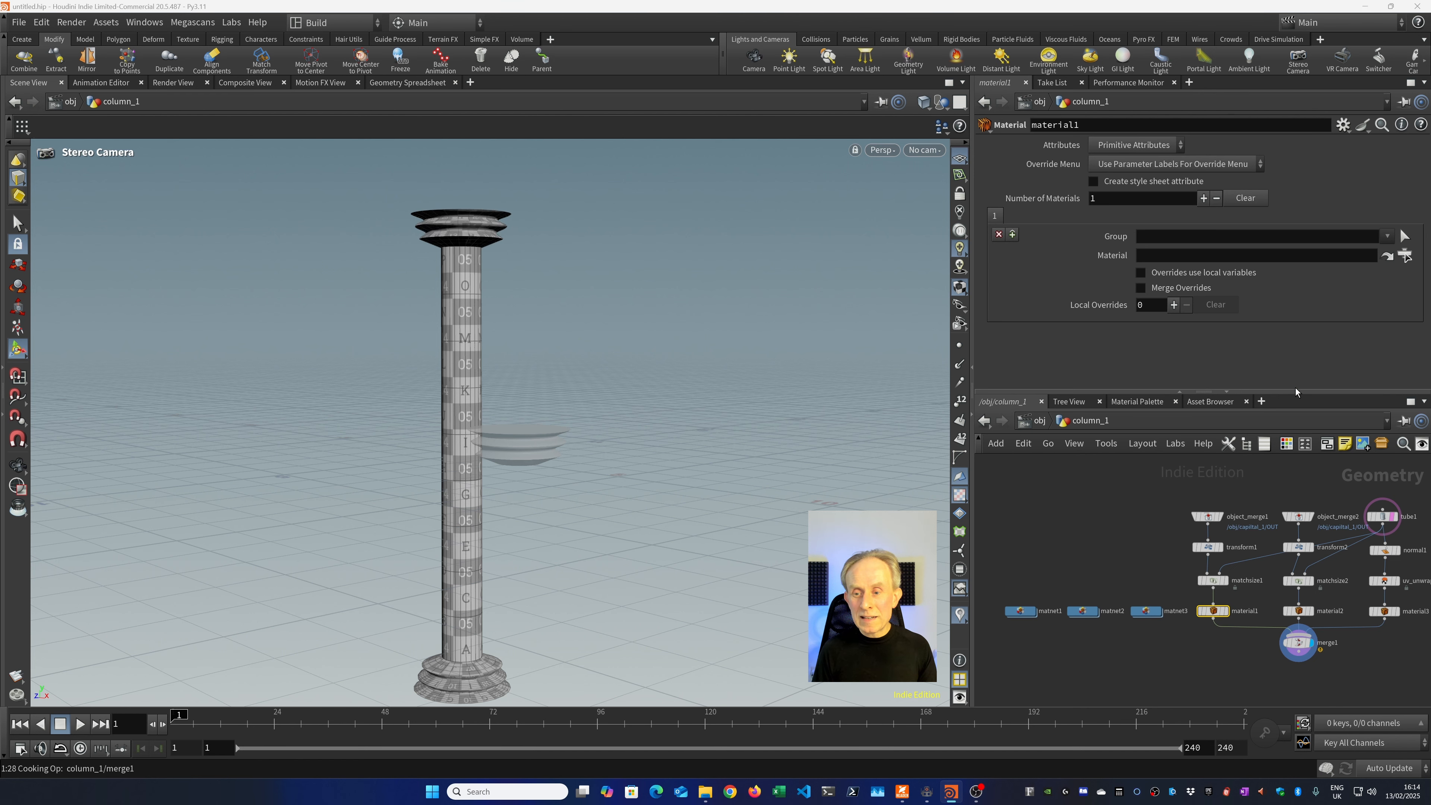
# Assign matnet2's mtlxstandard_surface1 shader as the material of the material2 node.
pyautogui.click(1301, 612)
pyautogui.click(1405, 256)
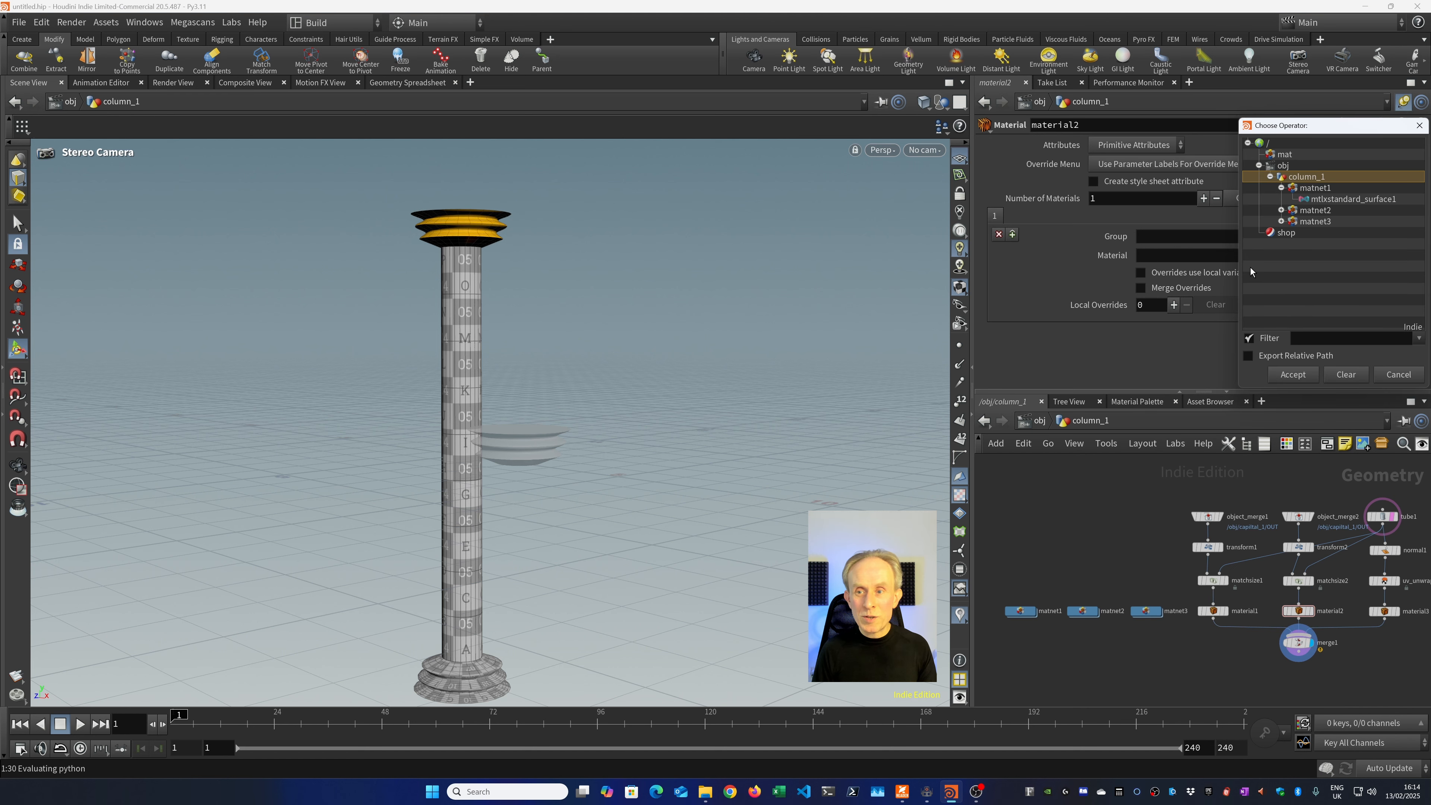
pyautogui.click(1281, 209)
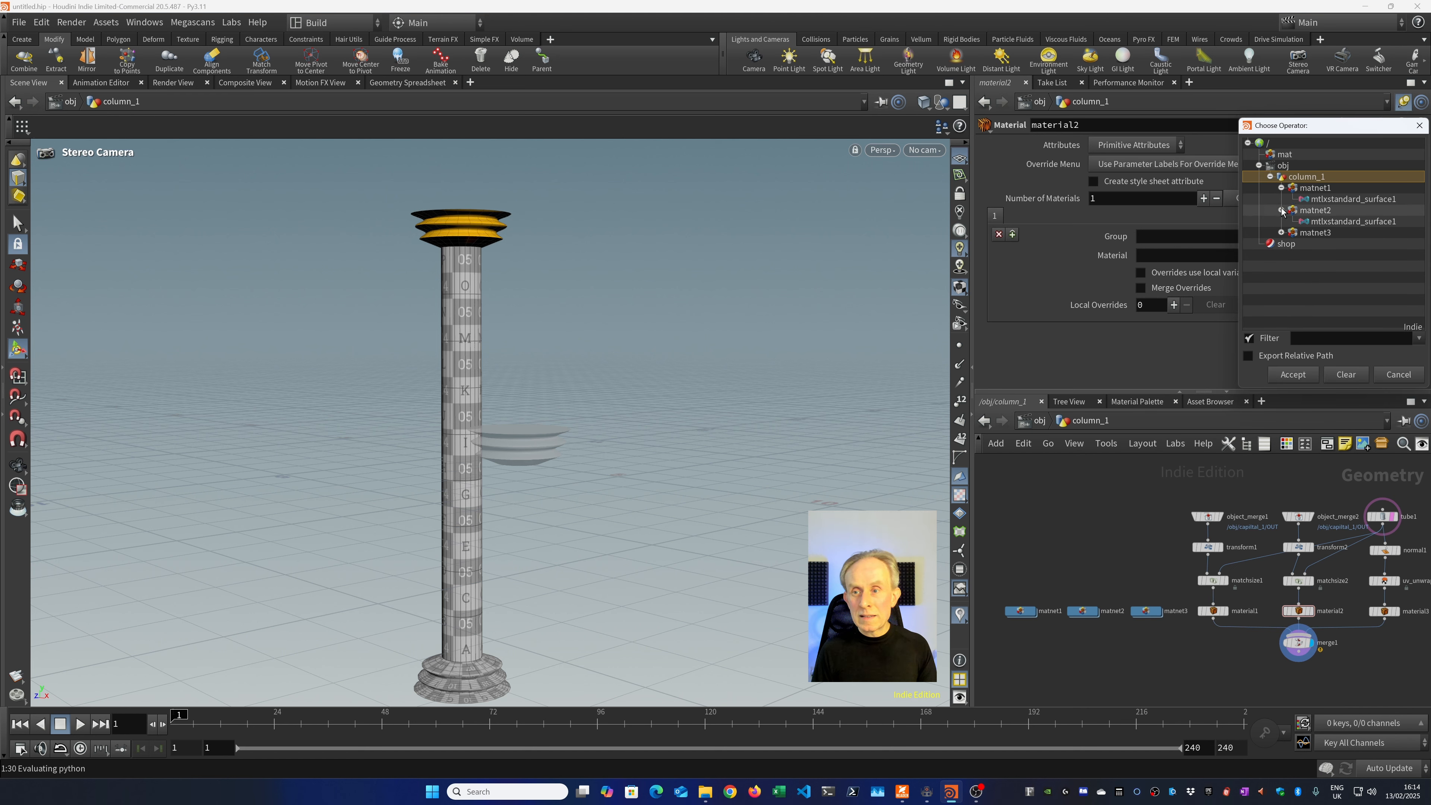
pyautogui.click(1311, 222)
pyautogui.click(1313, 376)
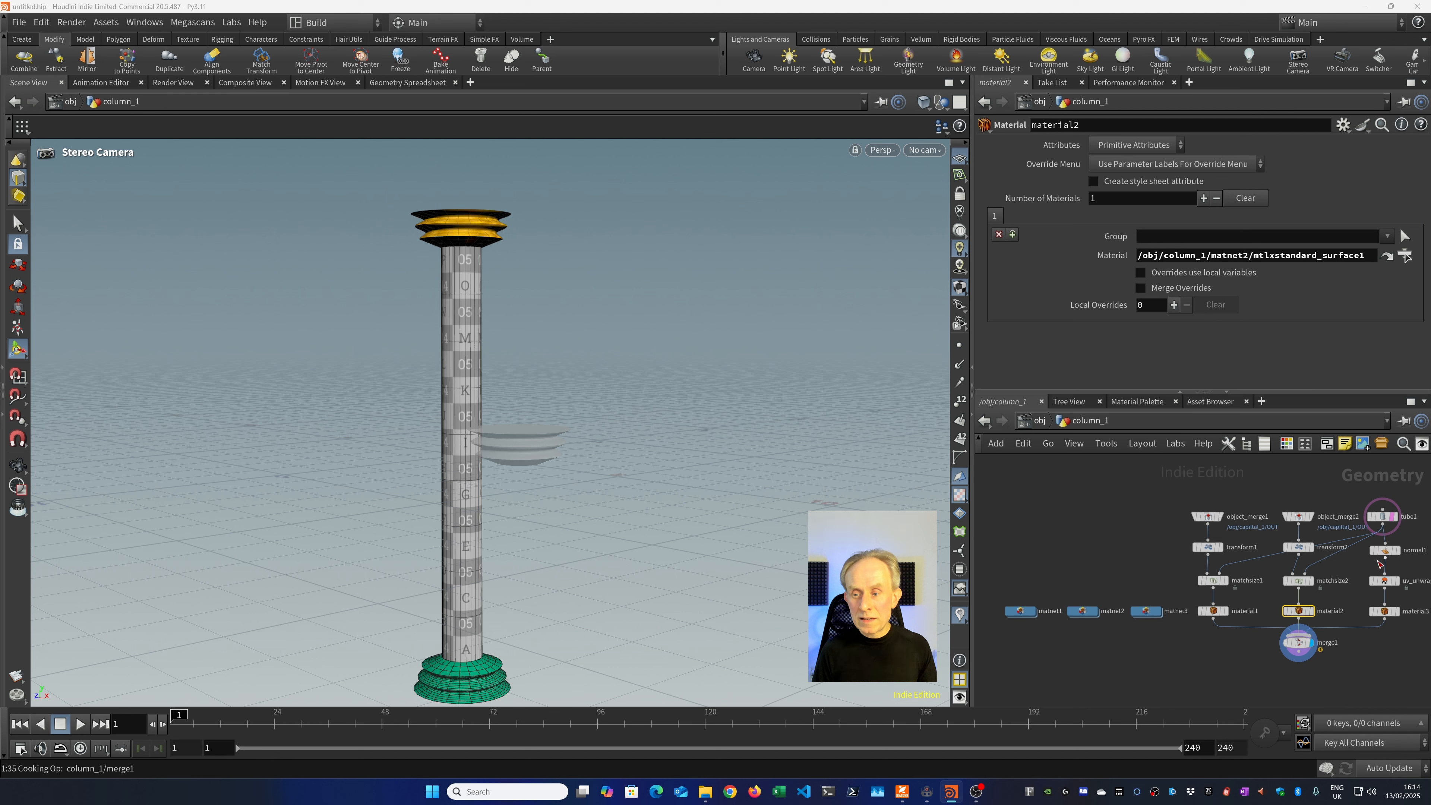
# Assign matnet3's mtlxstandard_surface1 shader as the material of the material3 node.
pyautogui.click(1384, 611)
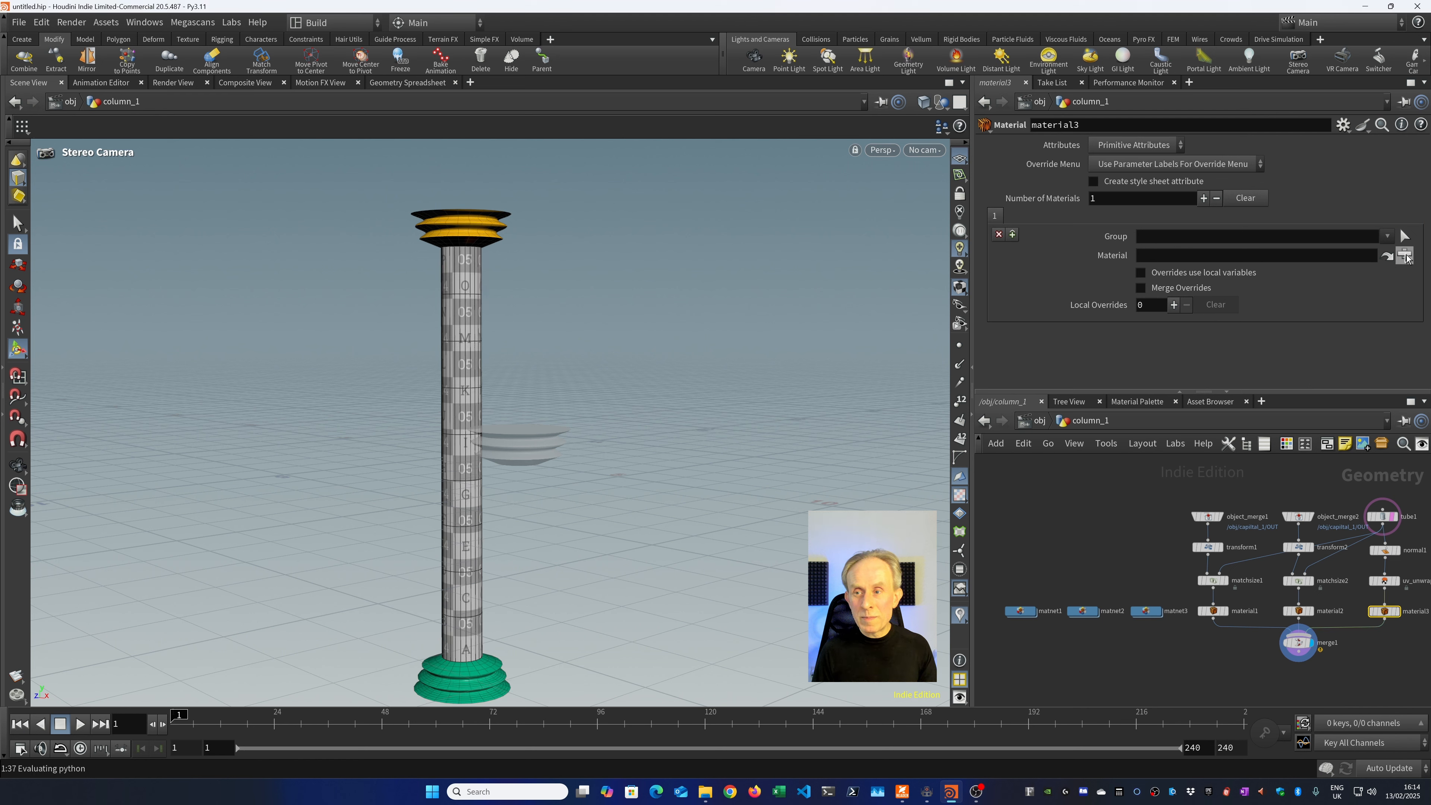
pyautogui.click(1405, 257)
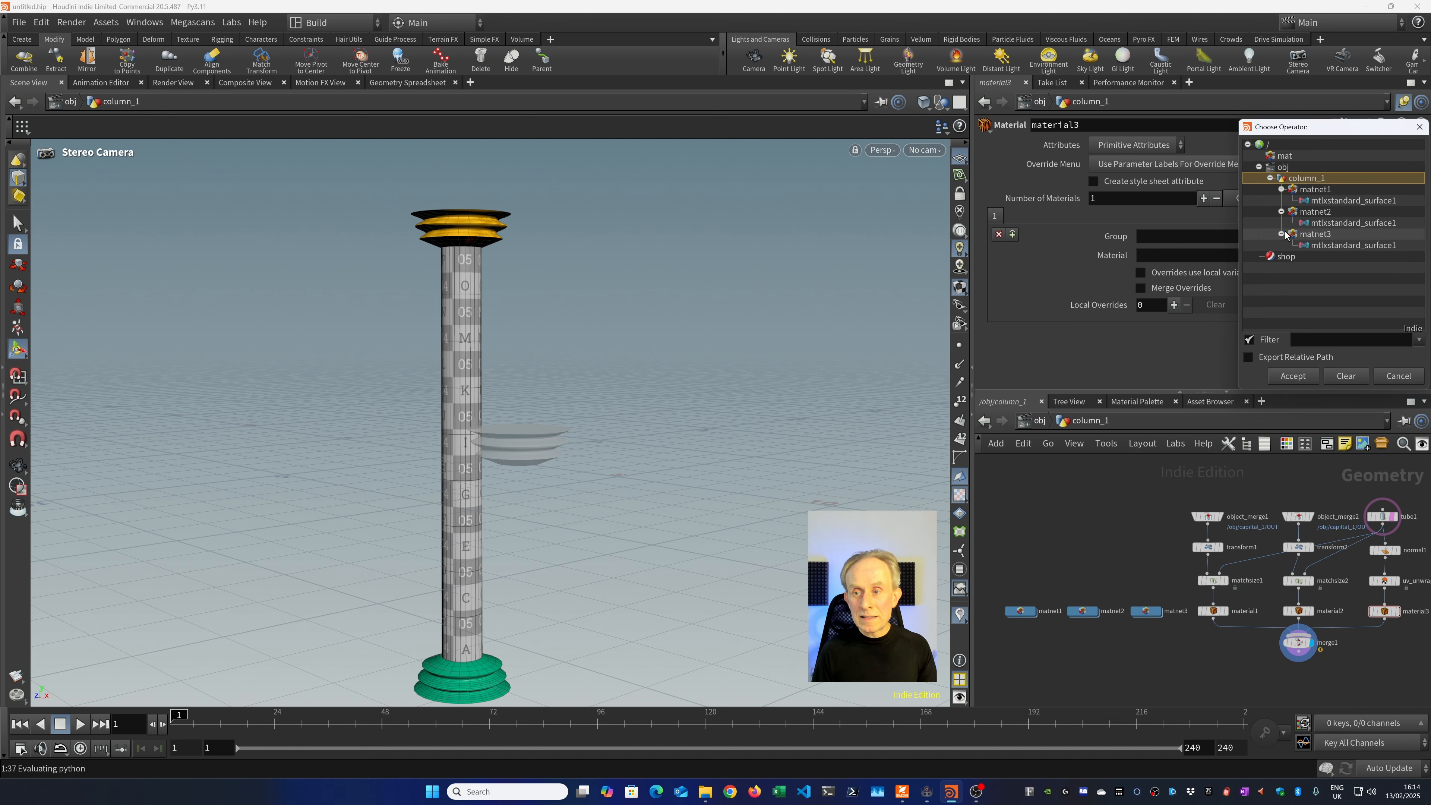
pyautogui.click(1325, 246)
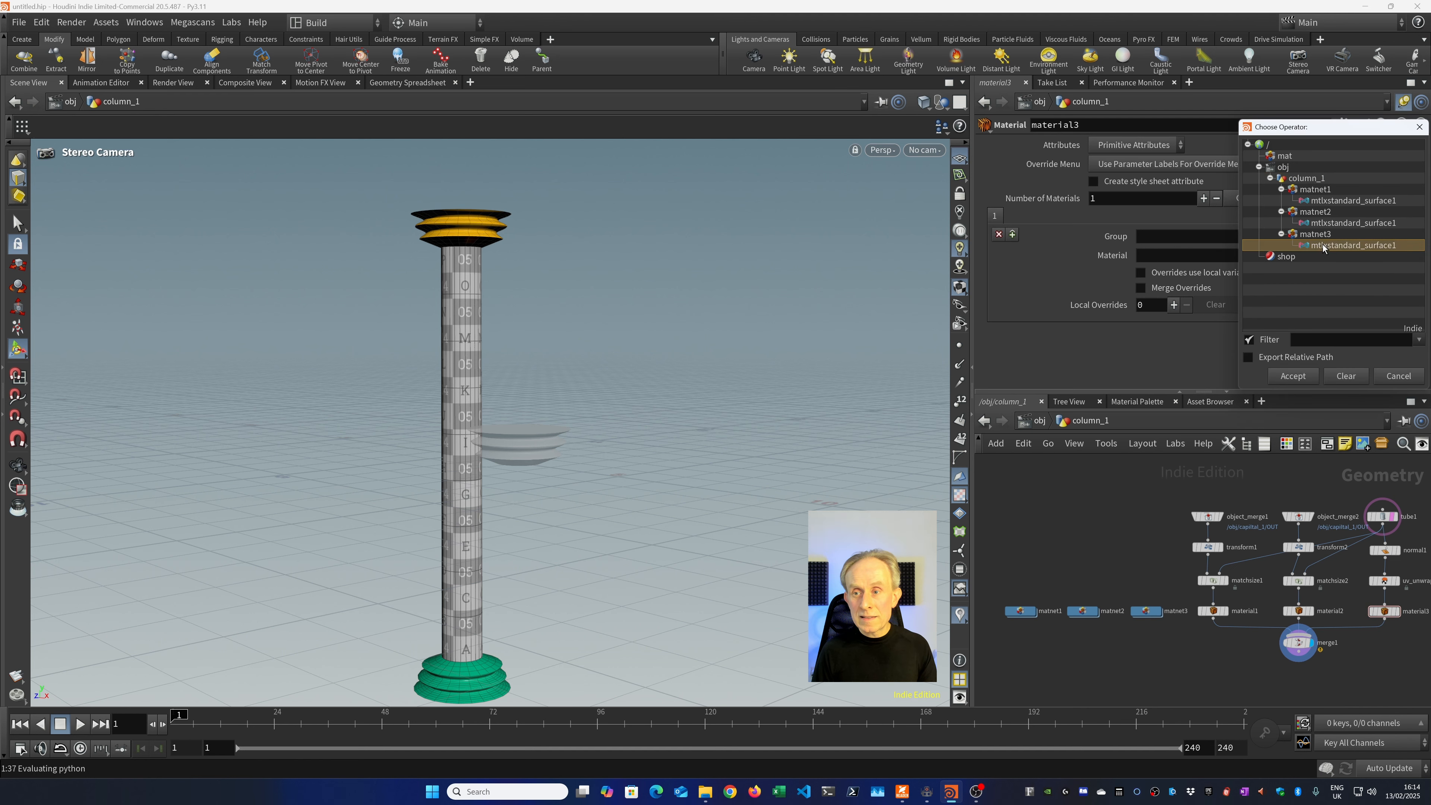
pyautogui.click(1294, 376)
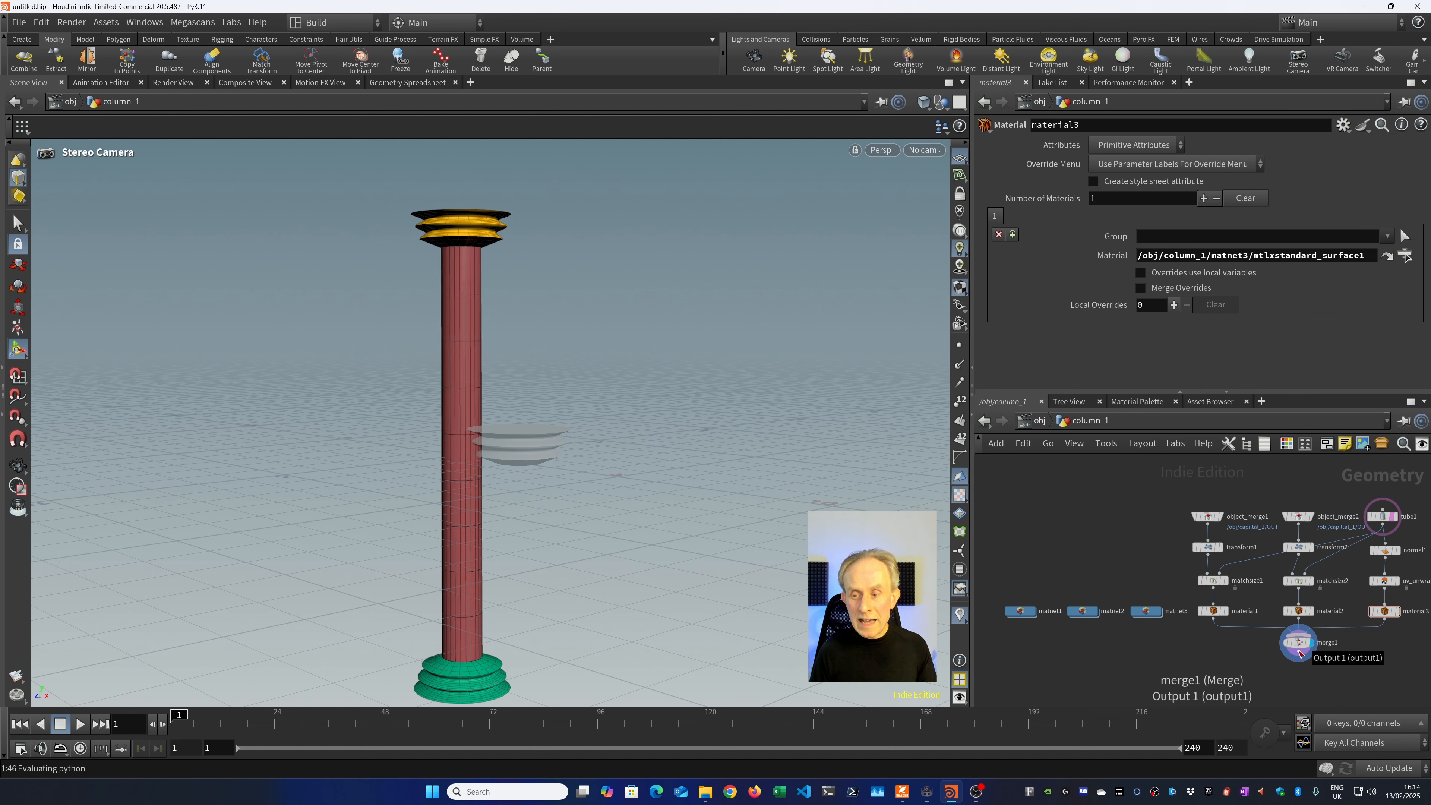
# Add a Null node wired to the output of merge1 and rename it OUT.
pyautogui.click(1299, 654)
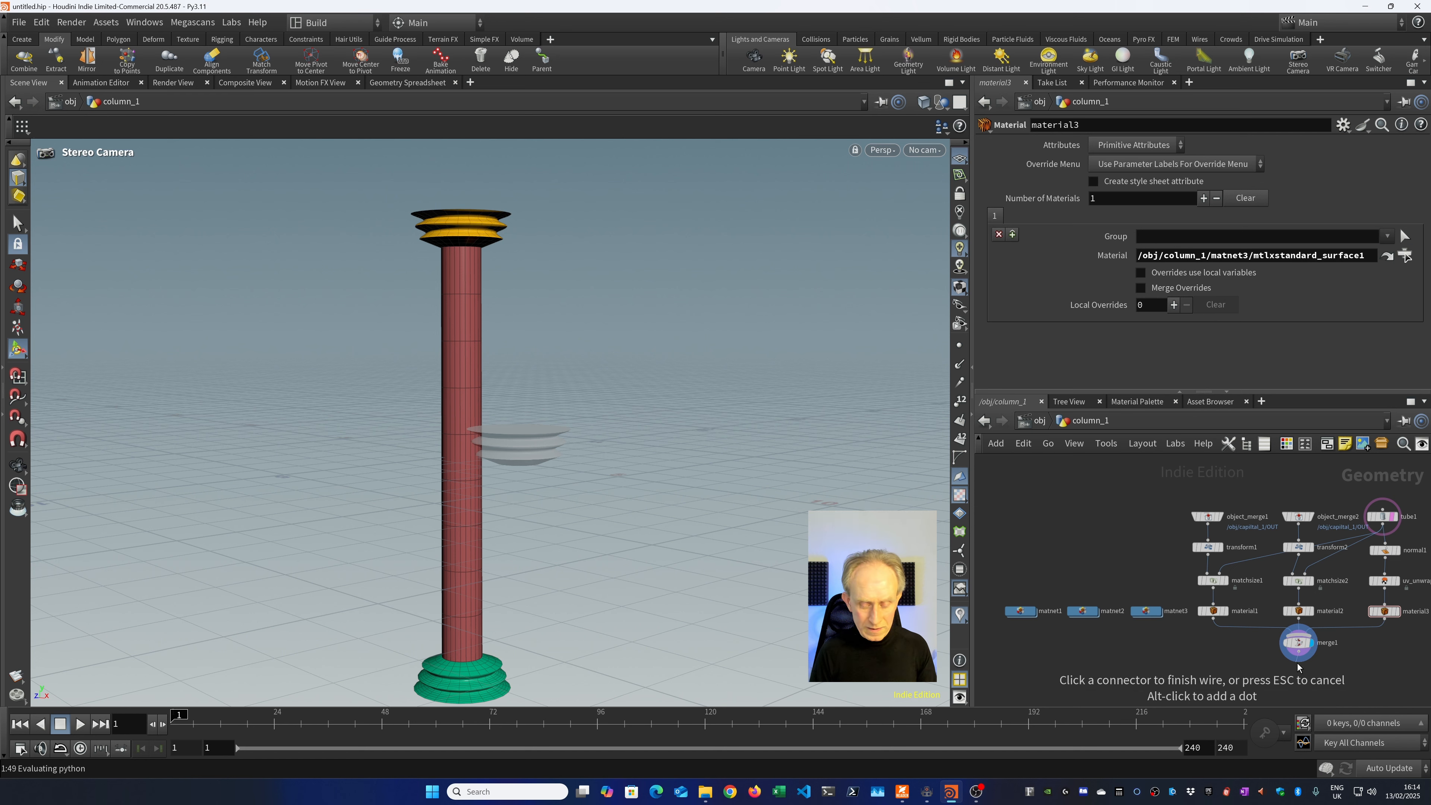
pyautogui.press('Tab')
pyautogui.write('null')
pyautogui.press('Return')
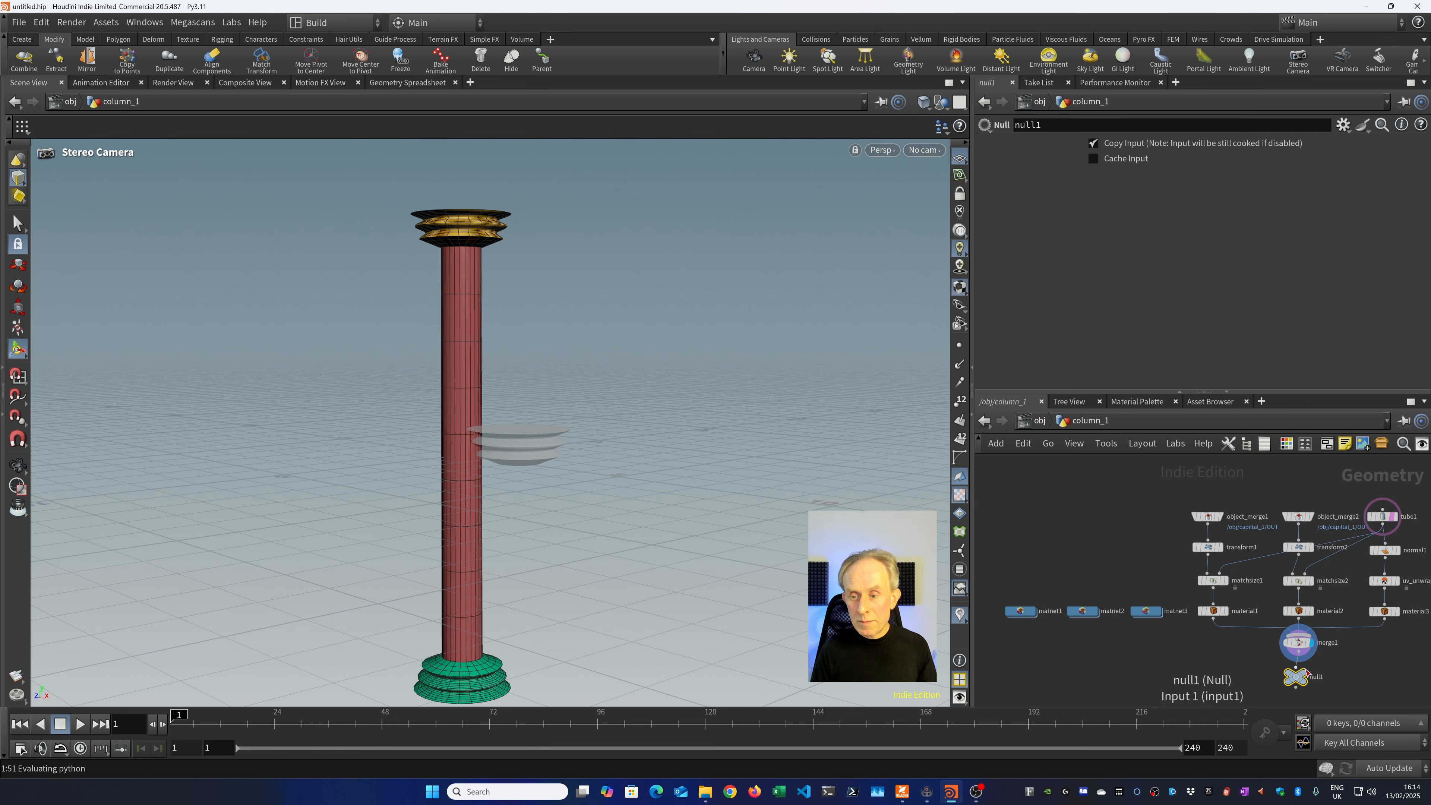
pyautogui.doubleClick(1316, 677)
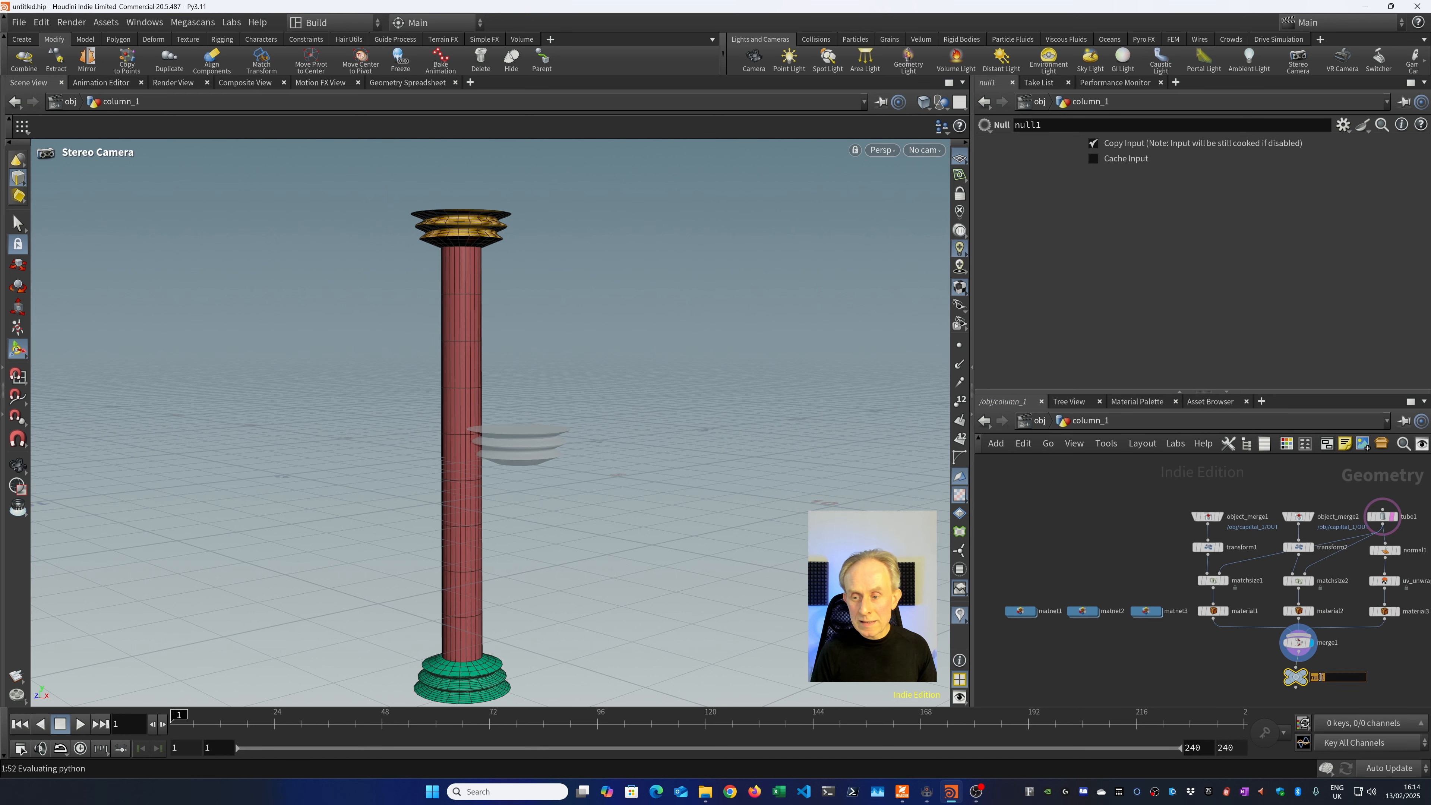
pyautogui.write('OUT')
pyautogui.press('Return')
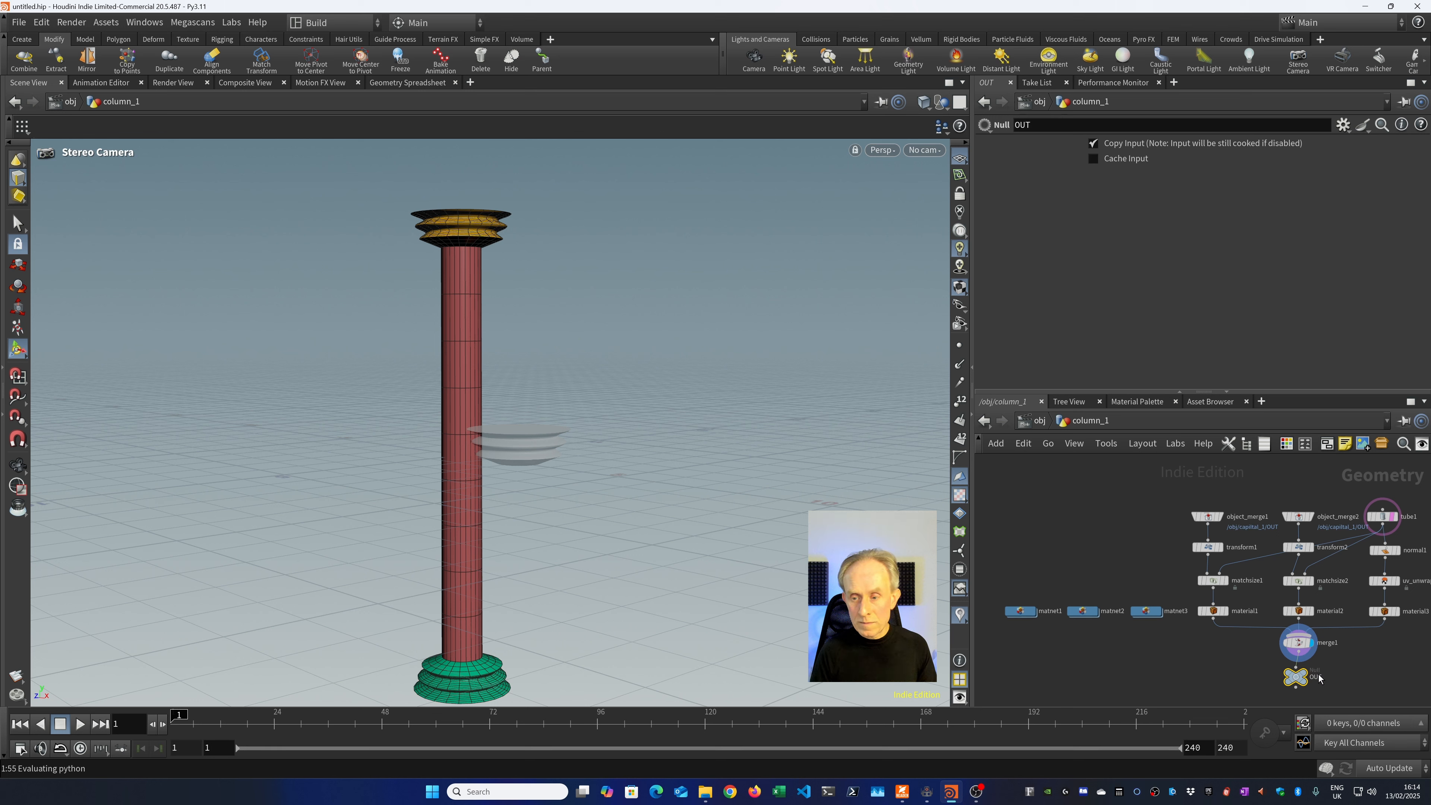